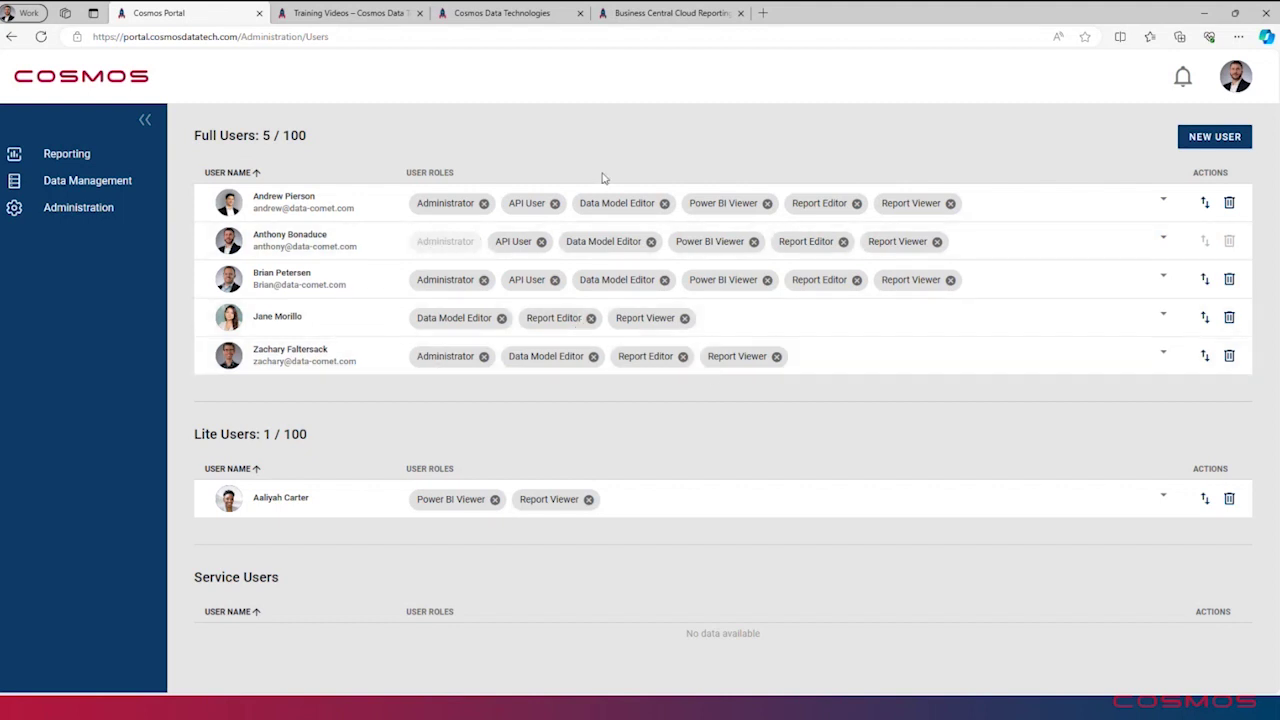
Step: Open the Reports library under Reporting and look through all available reports, including the thumbnails
left_click(114, 160)
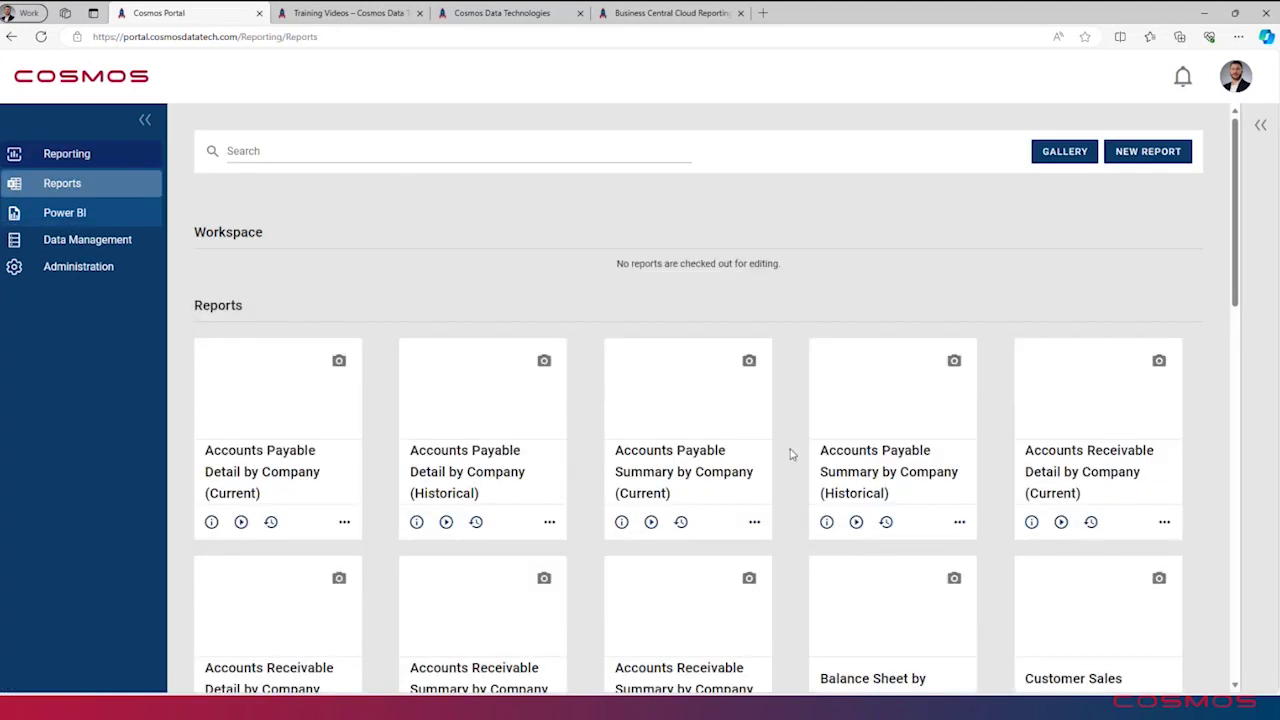
scroll(790, 456, "down", 5)
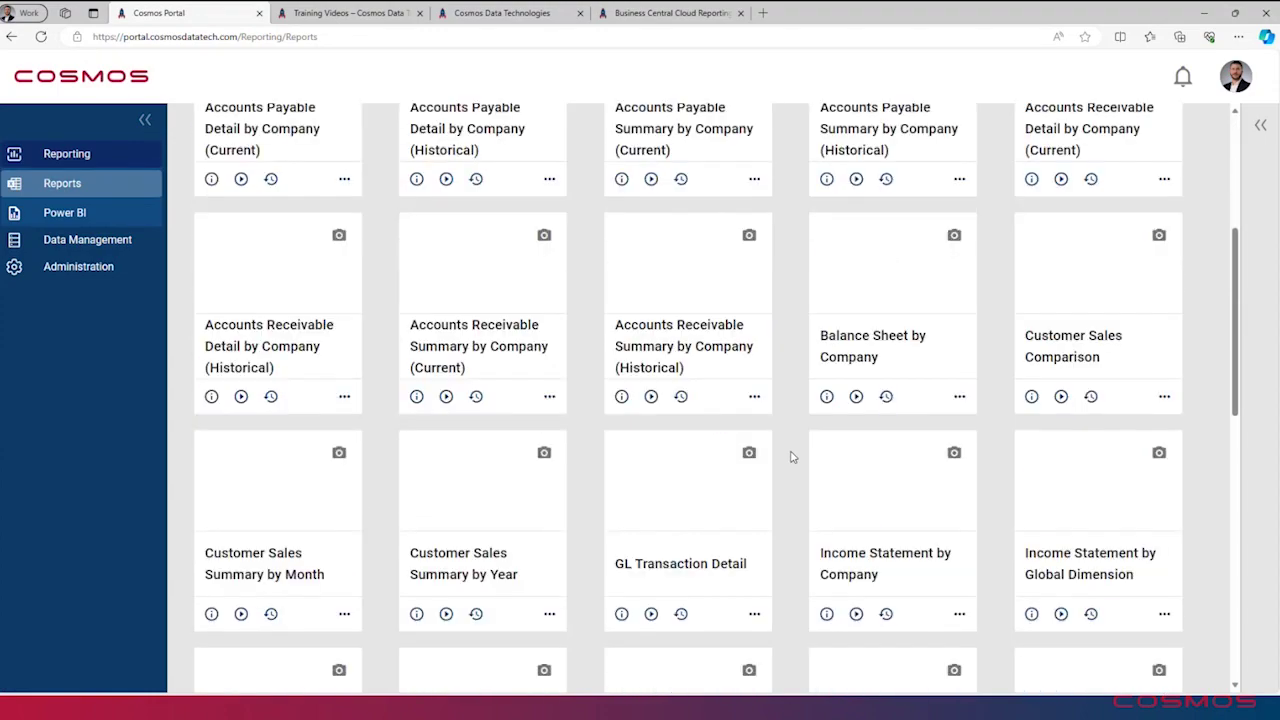
scroll(792, 456, "down", 4)
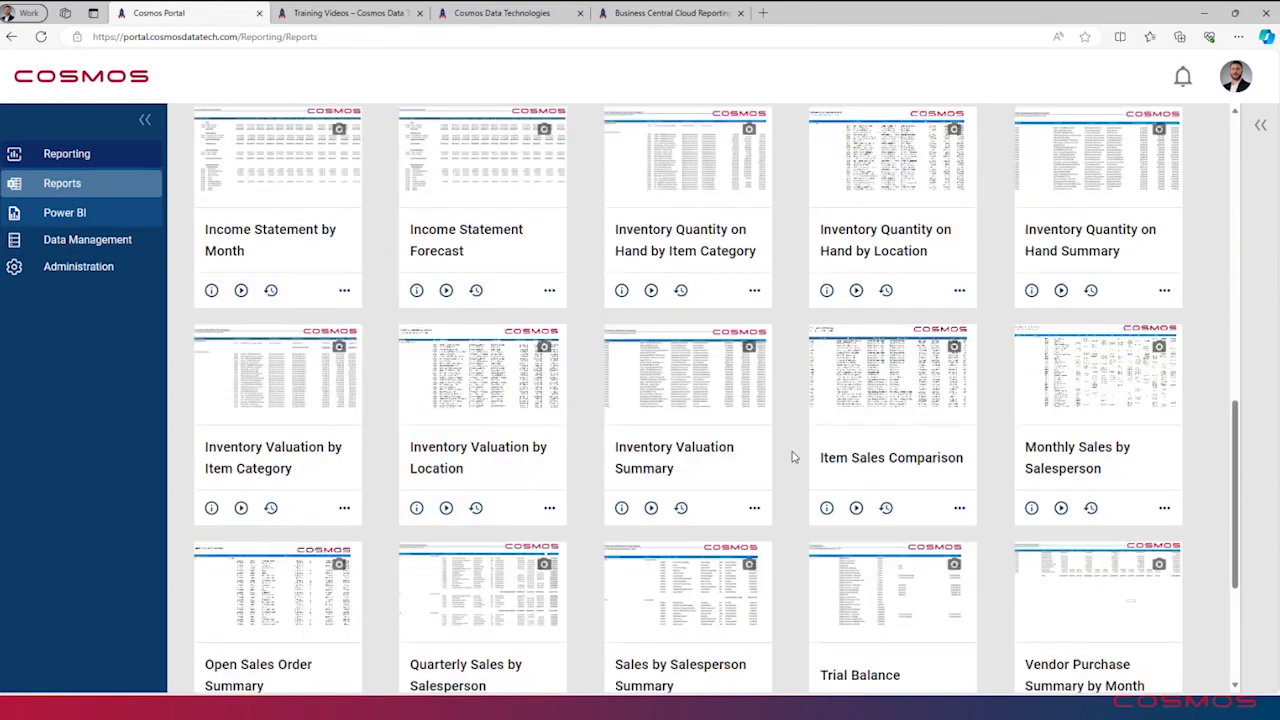
scroll(792, 456, "down", 1)
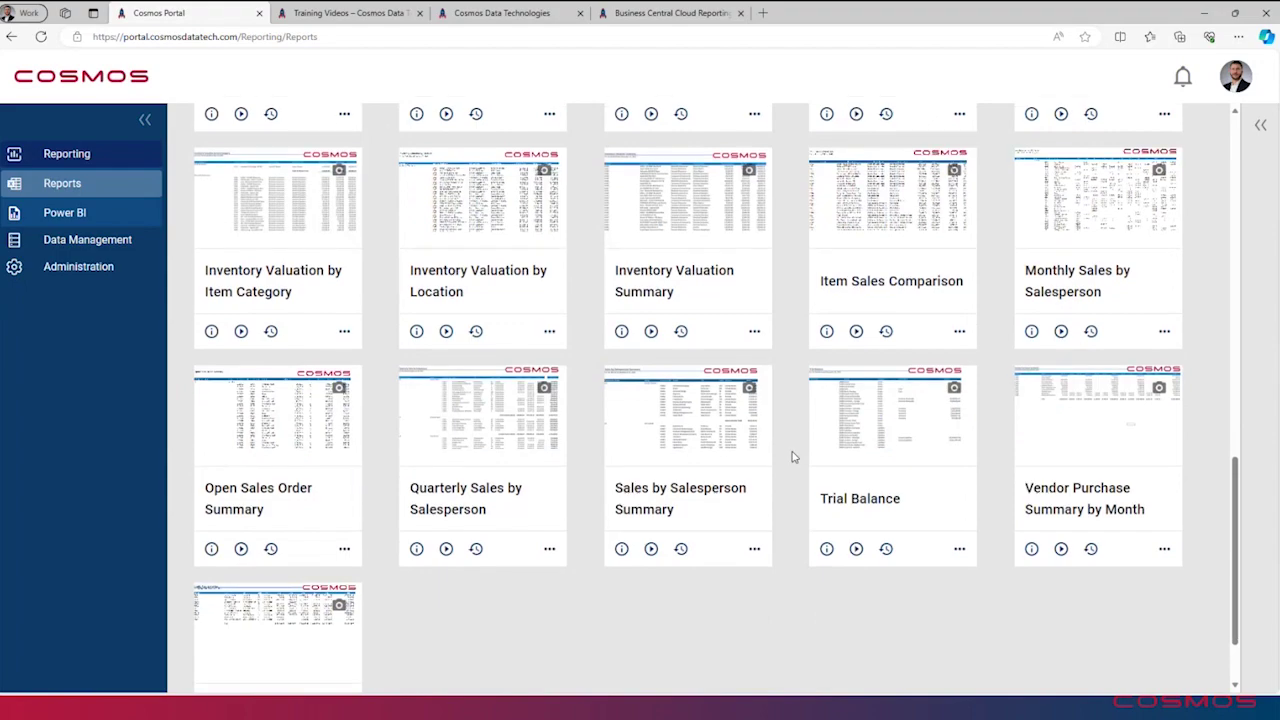
scroll(792, 456, "up", 2)
scroll(792, 456, "up", 8)
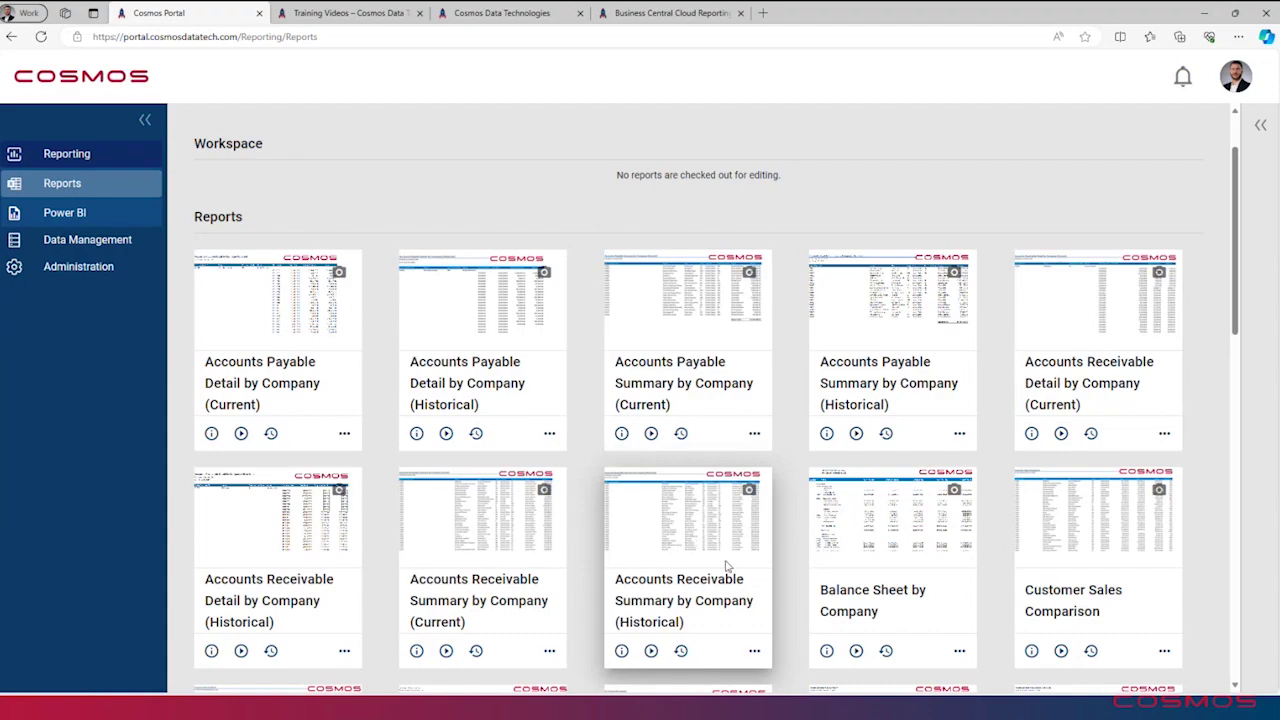
scroll(729, 568, "down", 5)
scroll(845, 551, "down", 3)
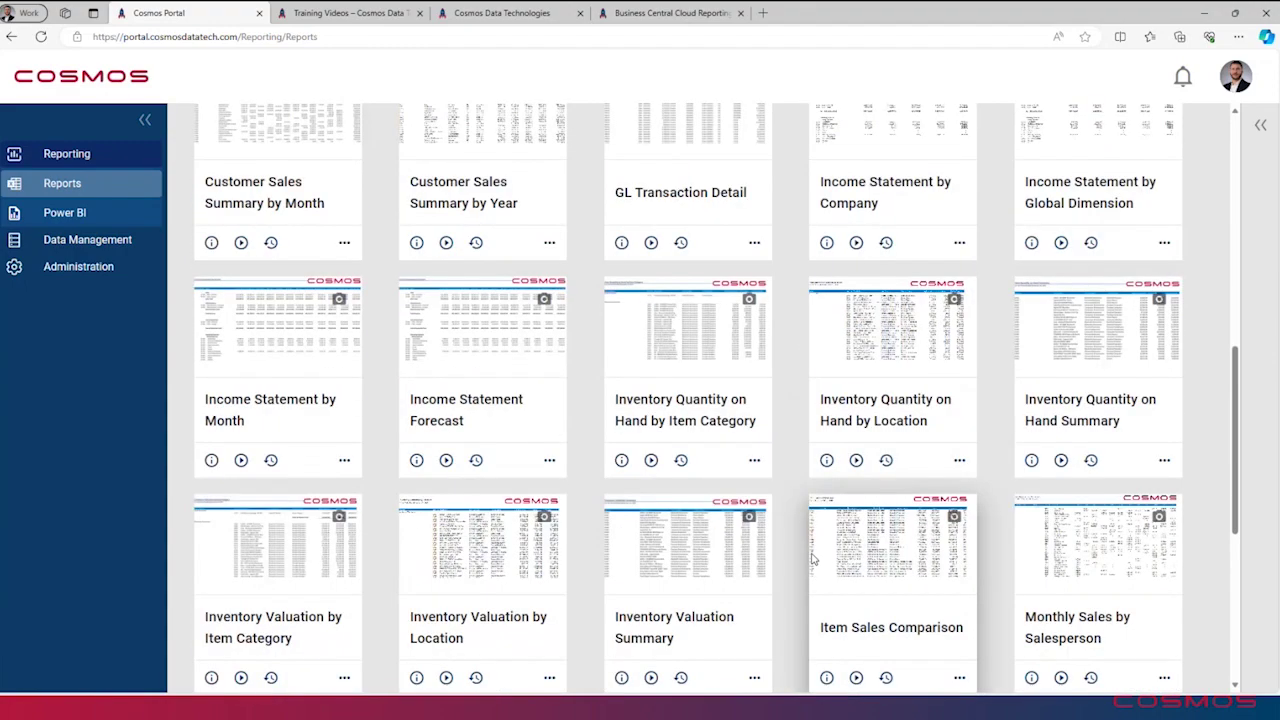
scroll(623, 477, "up", 10)
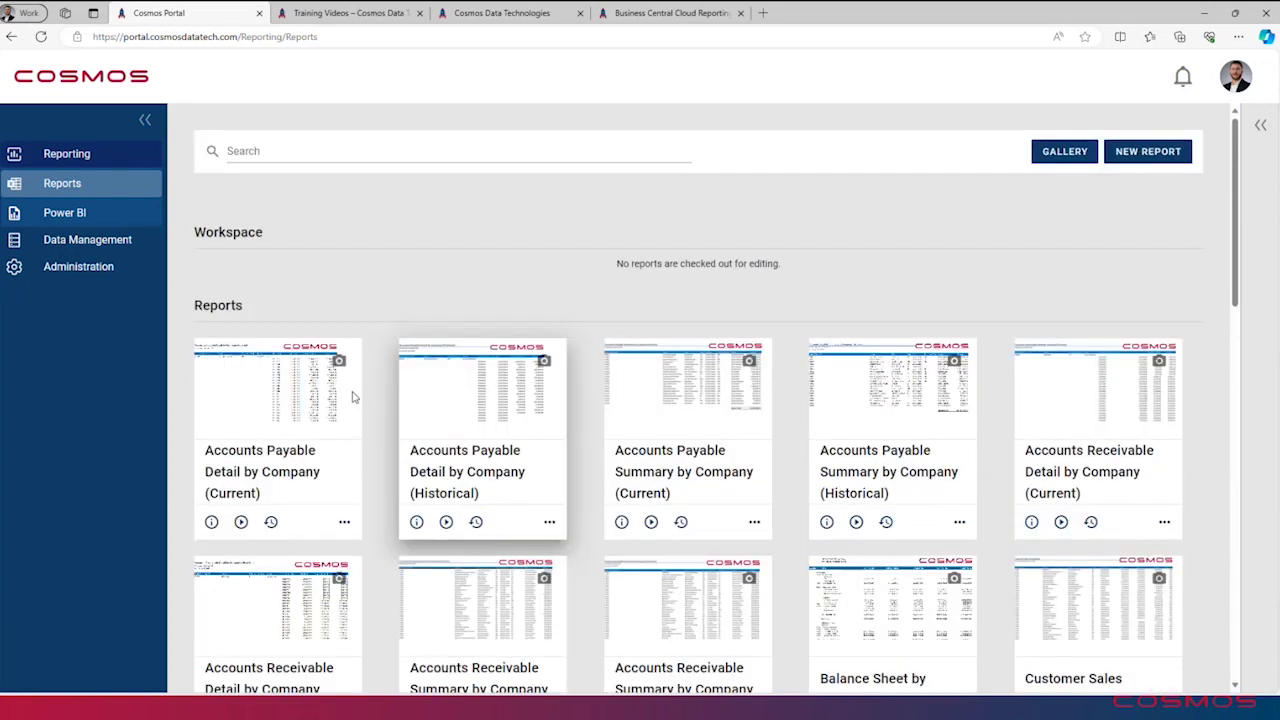
Step: Return to user administration and review the selectable roles of the full user without an Administrator role
left_click(121, 272)
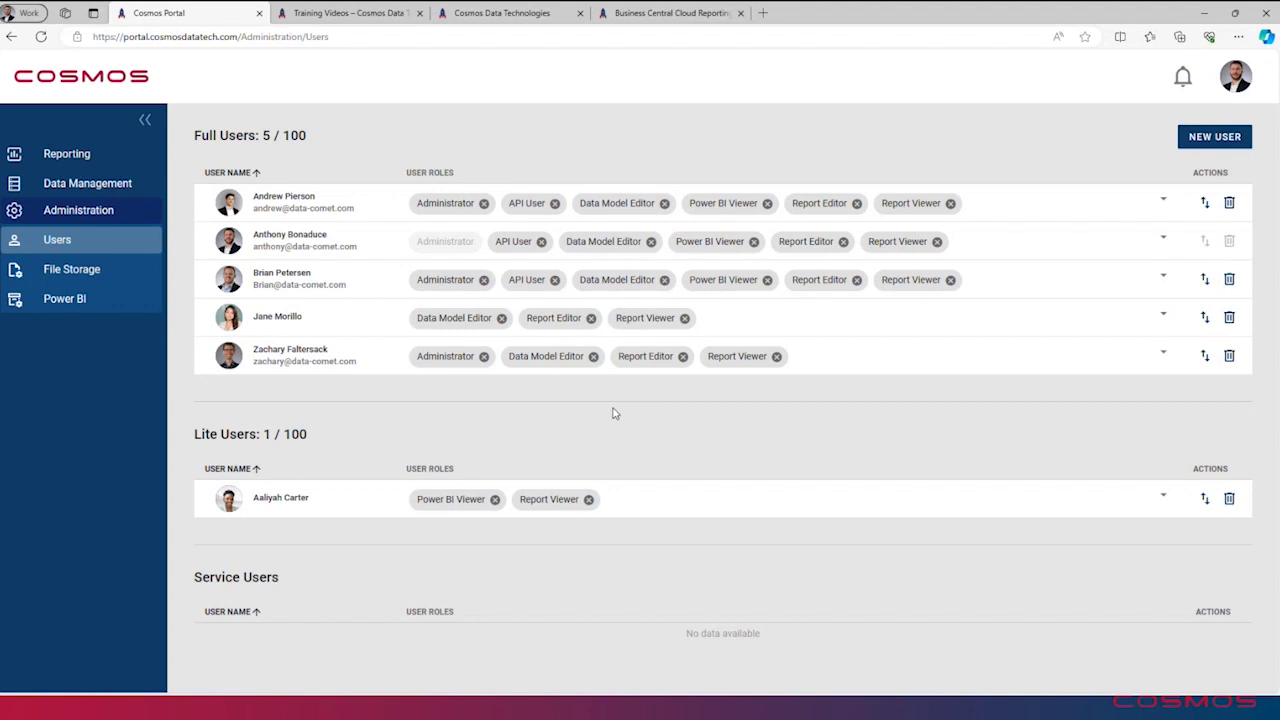
left_click(805, 316)
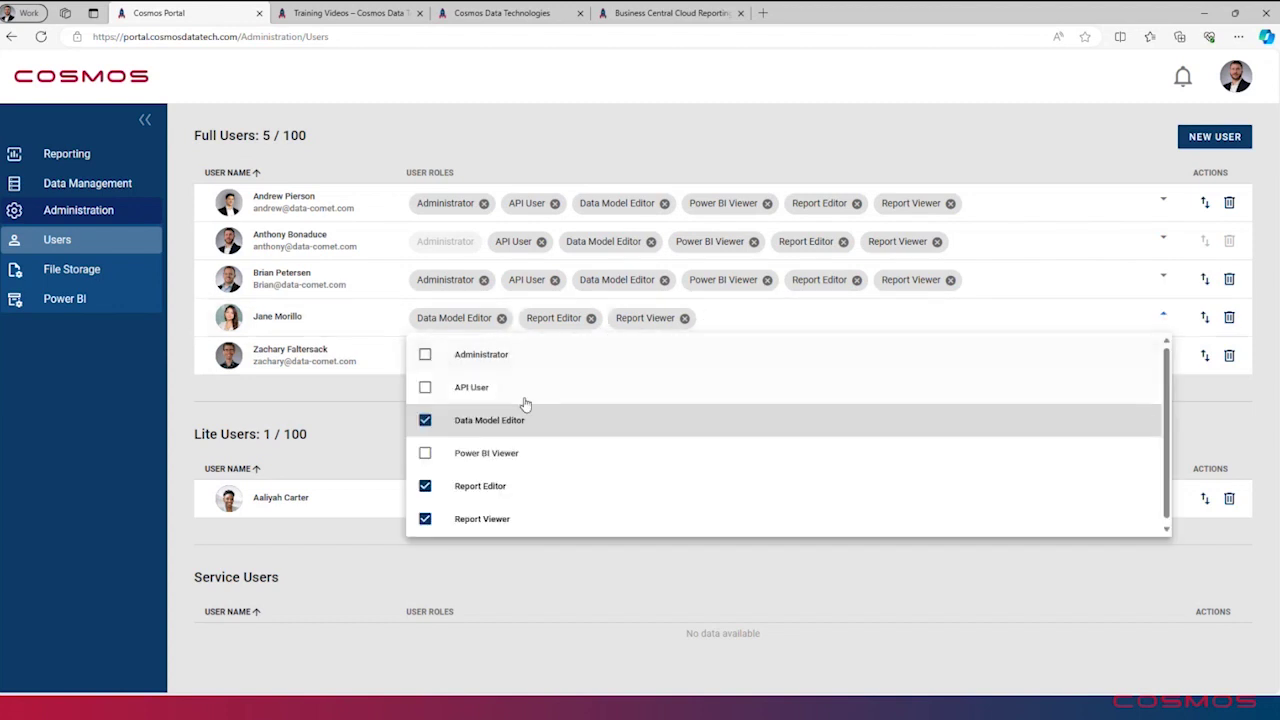
left_click(391, 400)
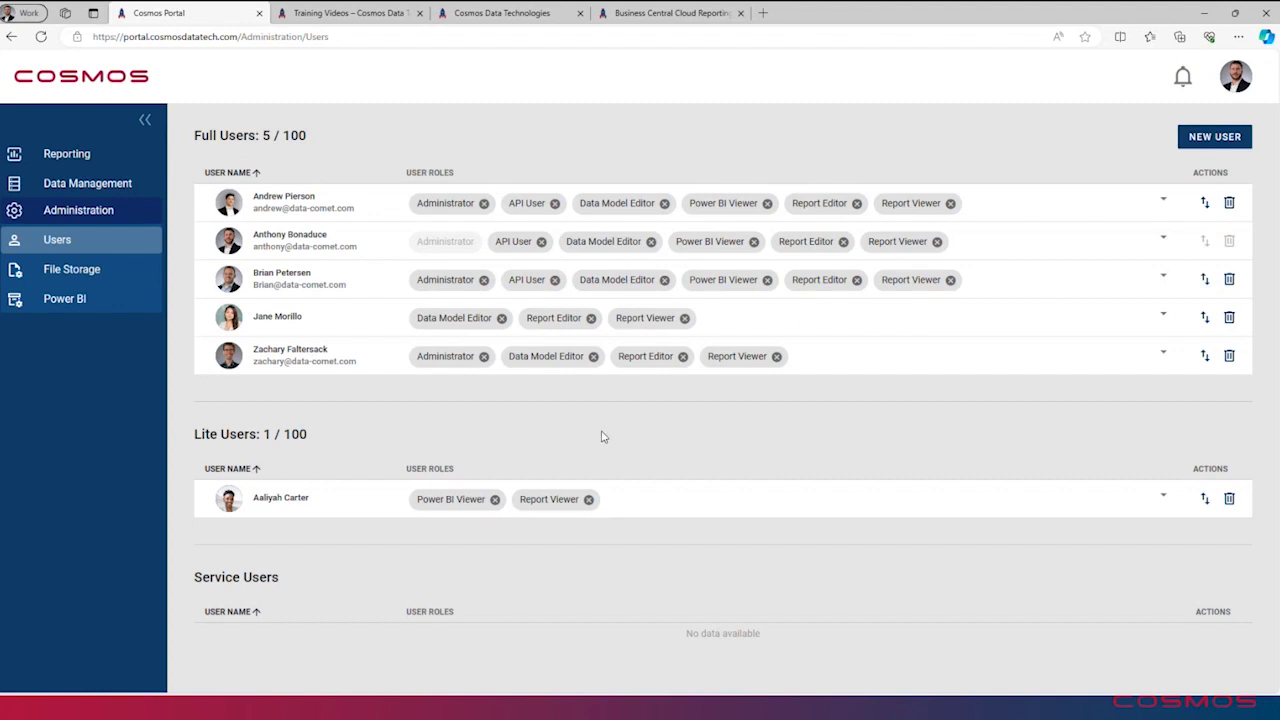
Step: Look through the Reports library again and view the New Cosmos Report form without creating a report
left_click(101, 160)
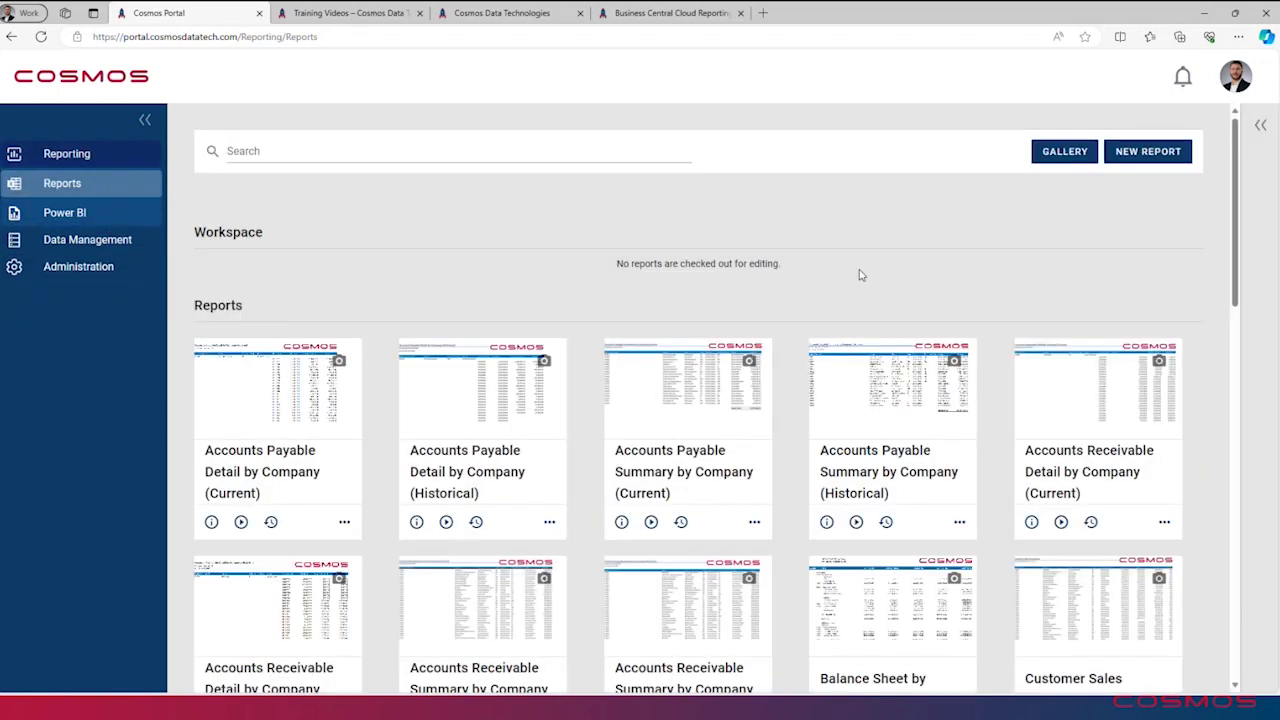
scroll(960, 398, "down", 1)
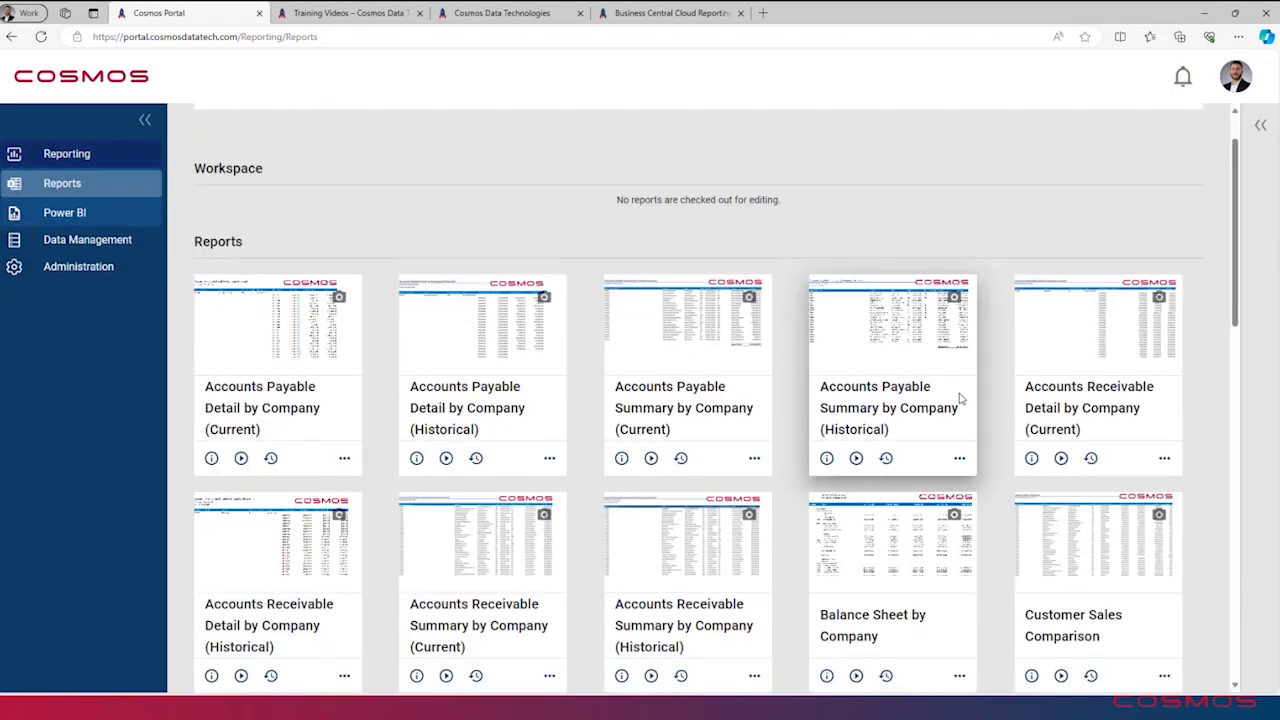
scroll(960, 398, "down", 5)
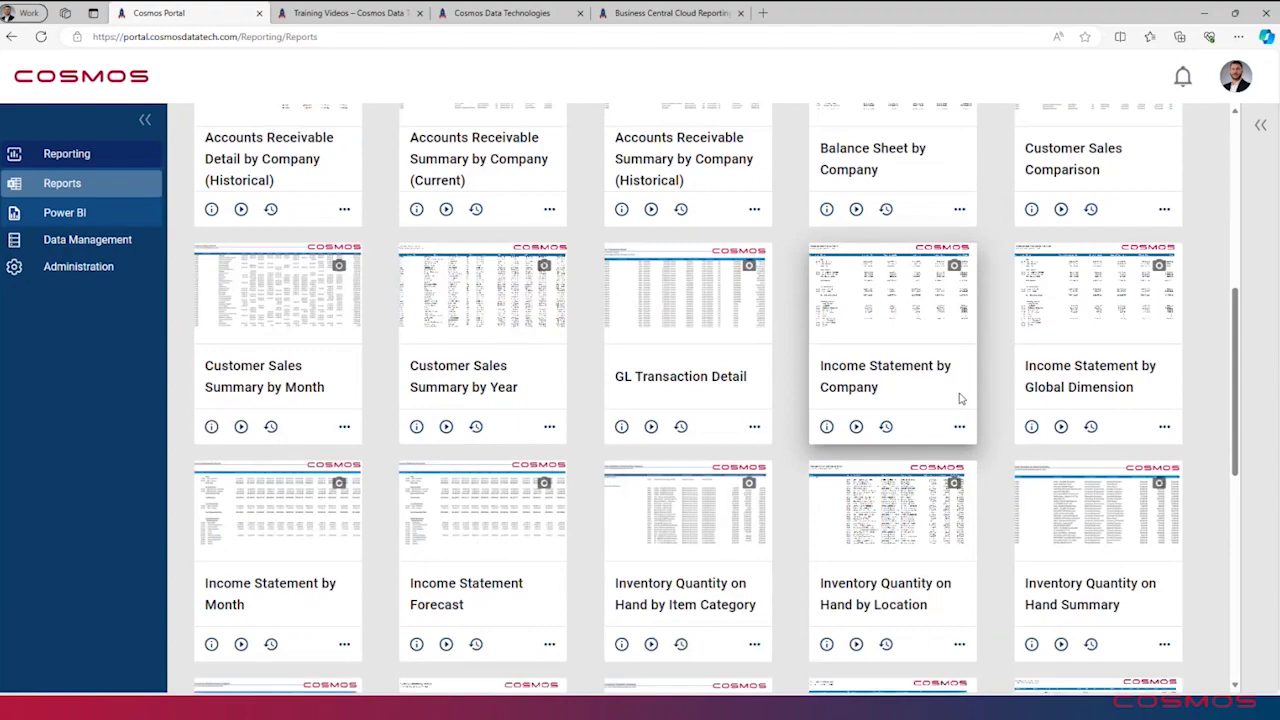
scroll(960, 398, "down", 6)
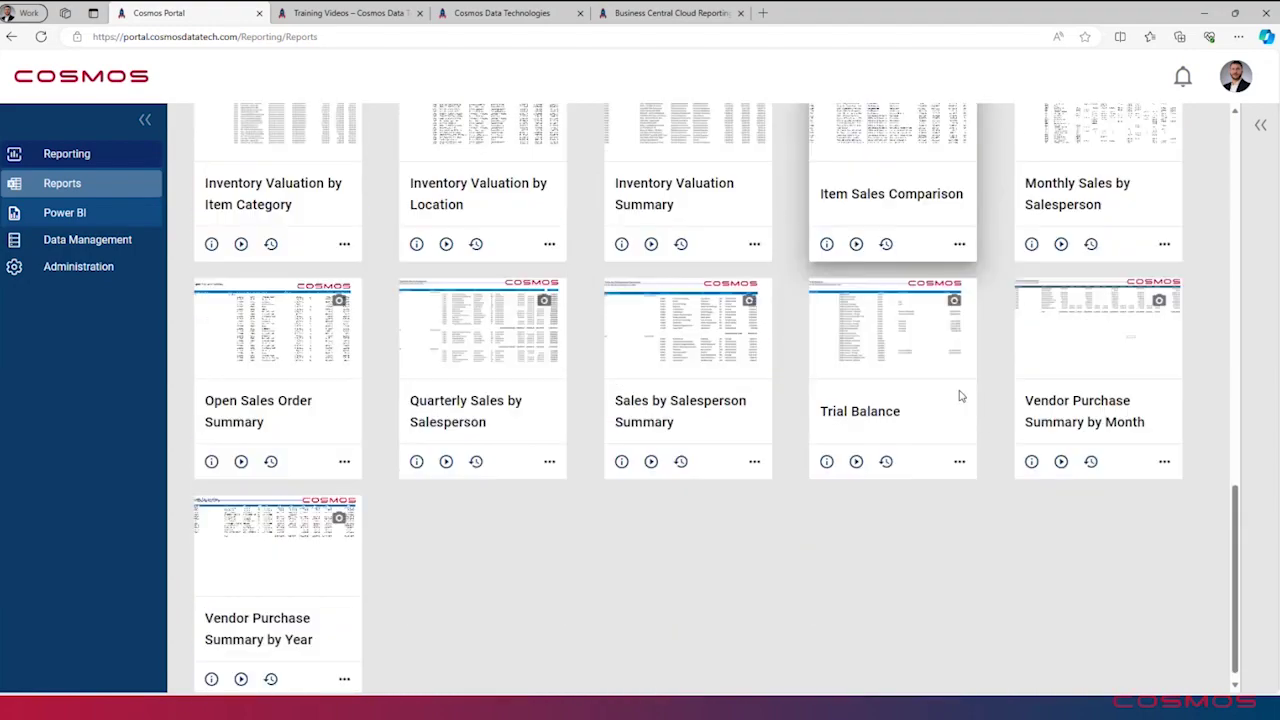
scroll(960, 396, "up", 12)
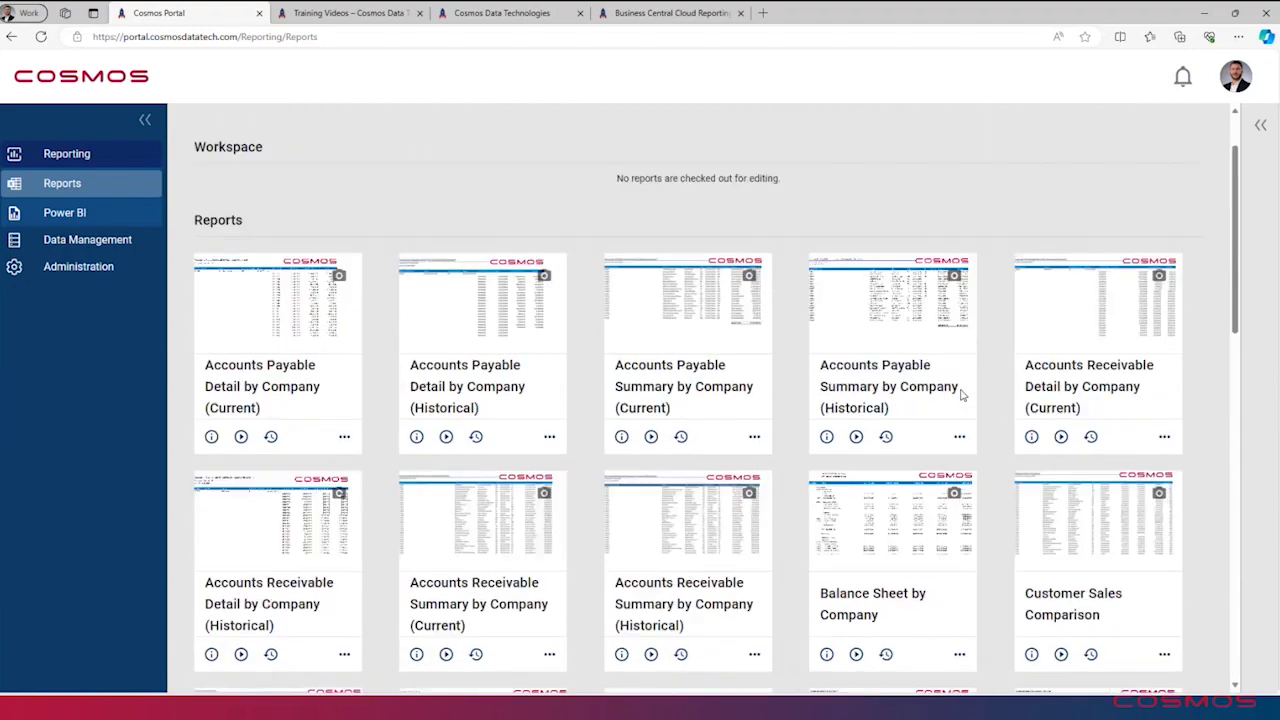
scroll(960, 396, "up", 1)
left_click(1131, 157)
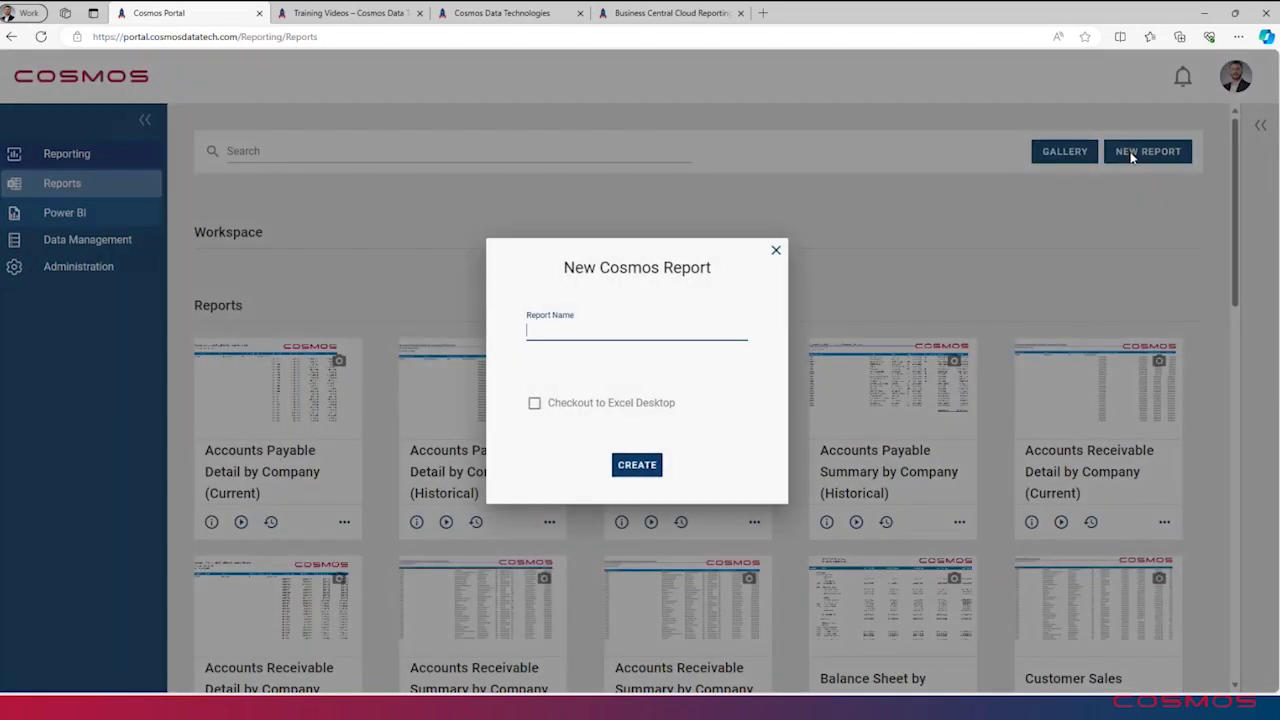
left_click(776, 250)
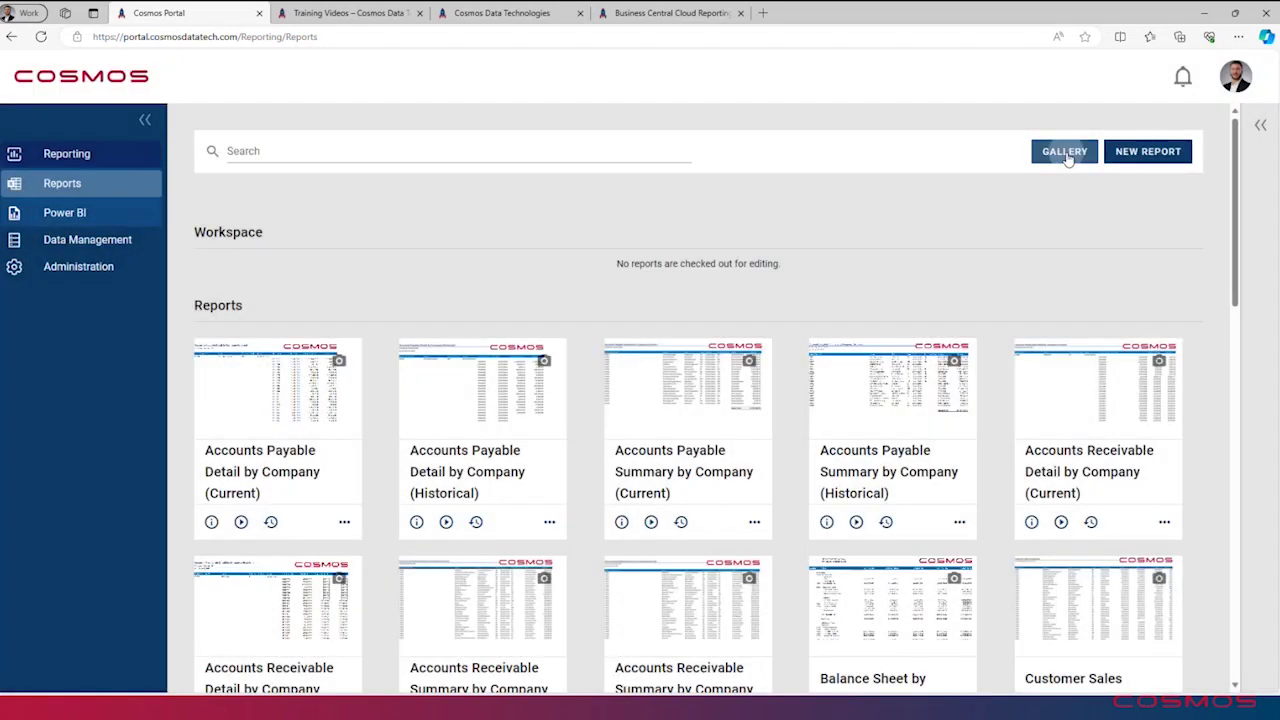
Step: Browse the prebuilt reports available for import in the Report Gallery, and close it without importing any
left_click(1066, 153)
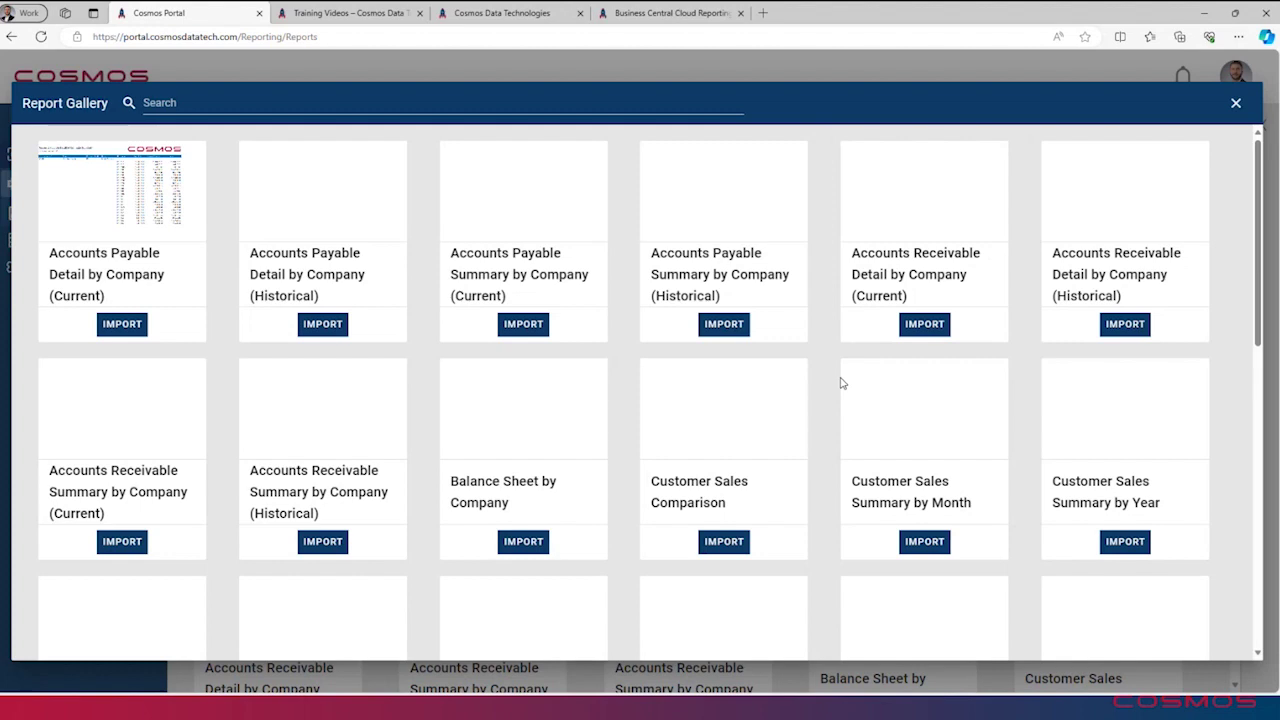
scroll(841, 383, "down", 2)
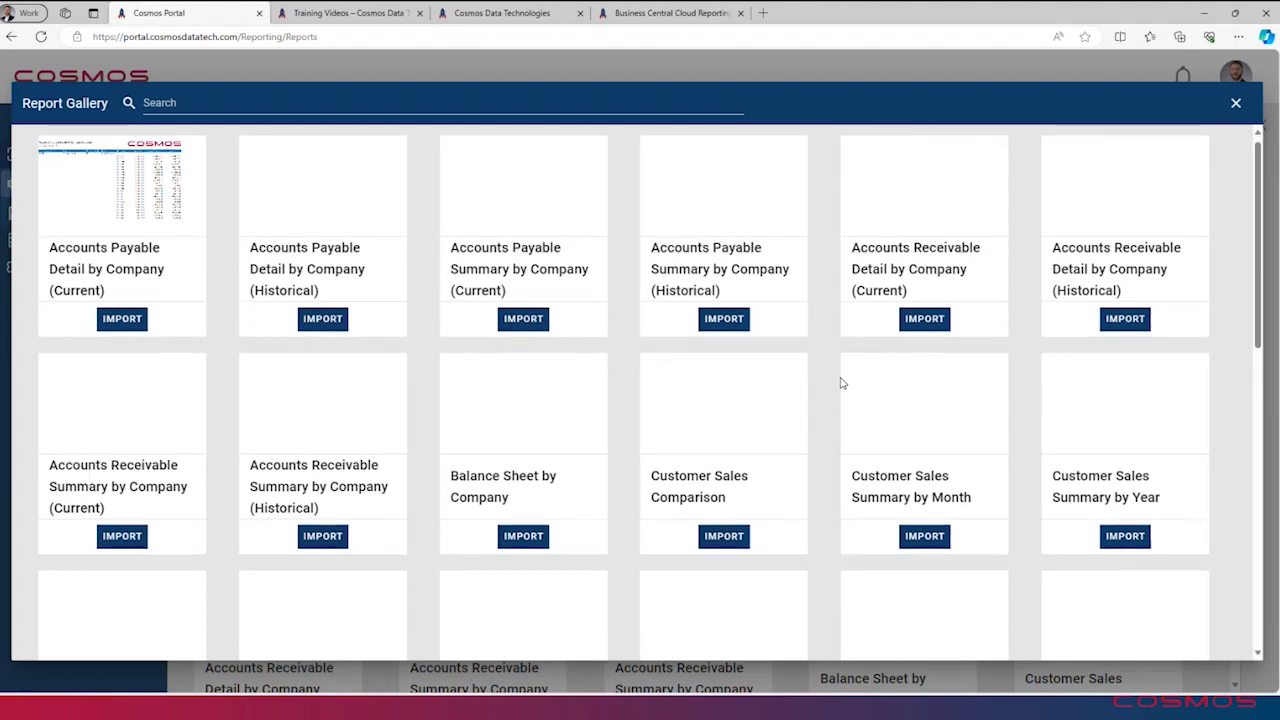
scroll(841, 383, "down", 5)
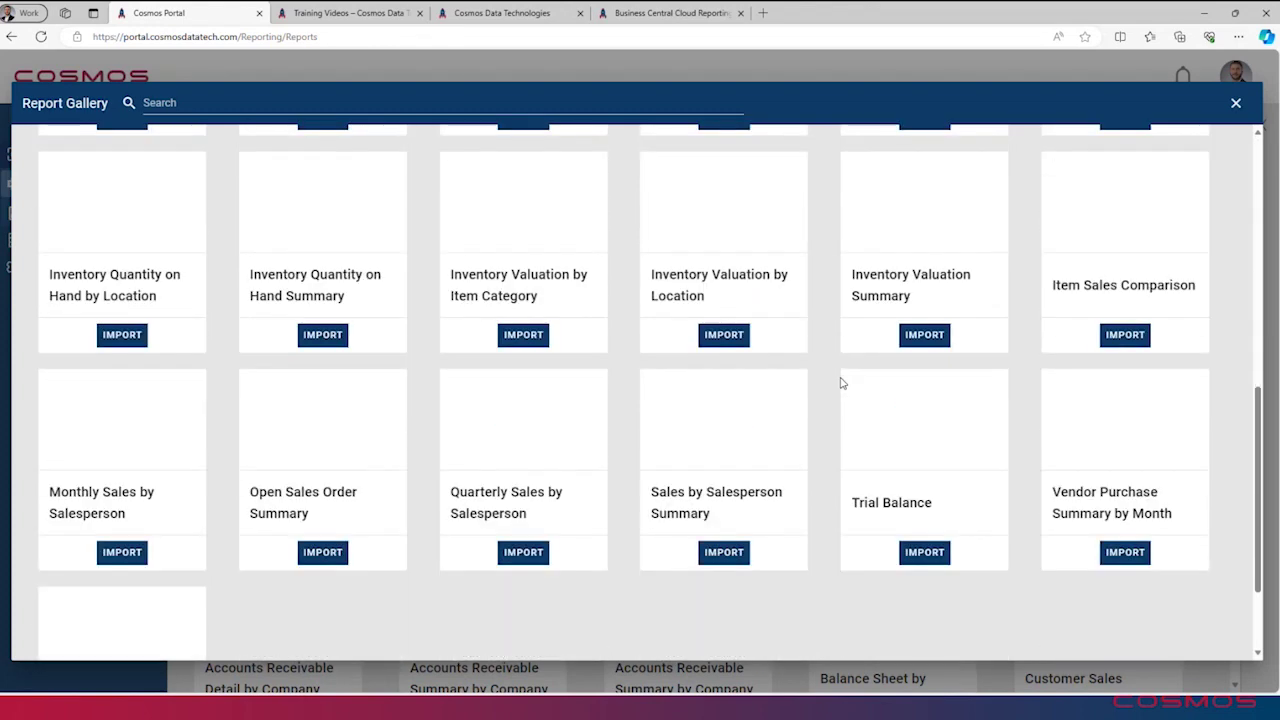
scroll(841, 383, "up", 8)
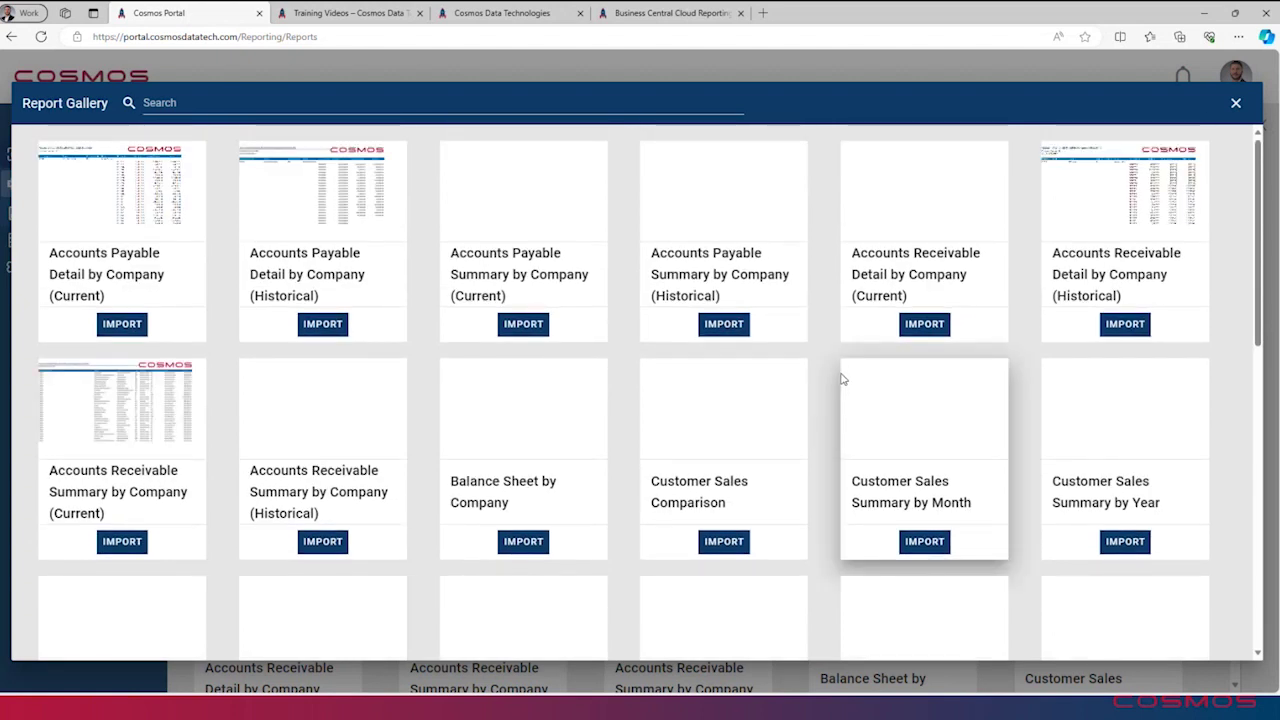
scroll(840, 415, "down", 3)
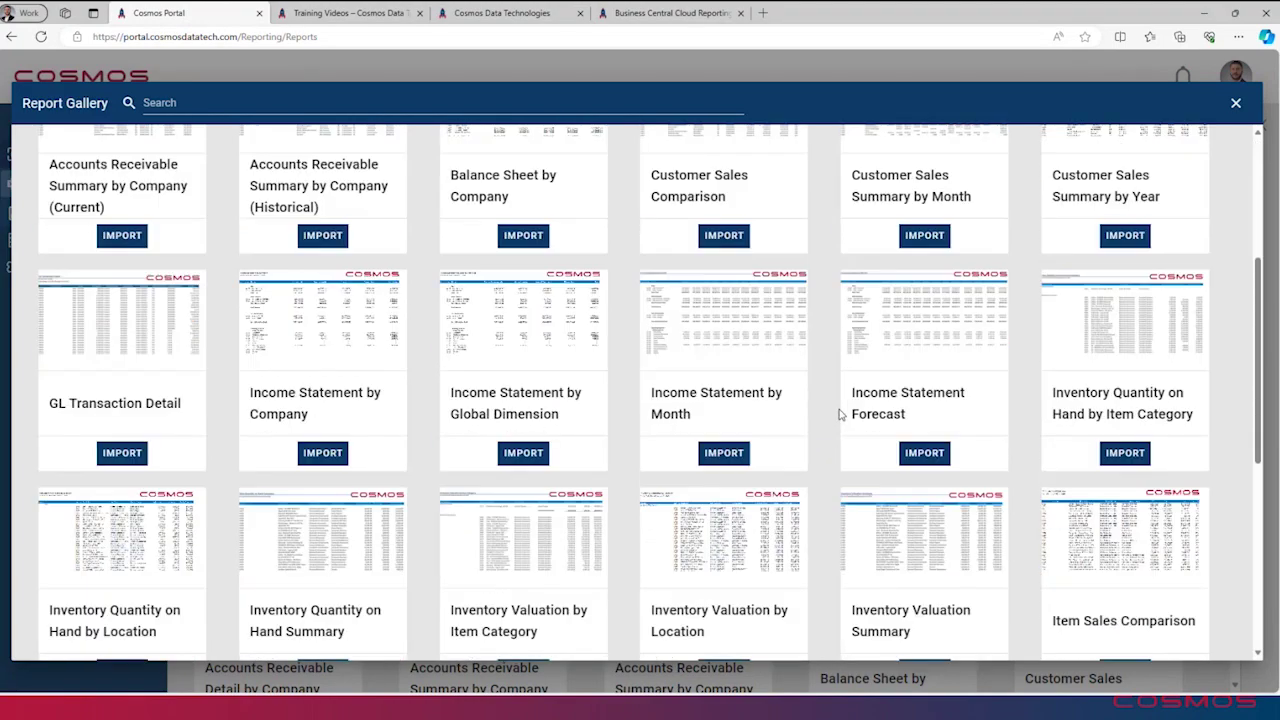
scroll(840, 413, "down", 5)
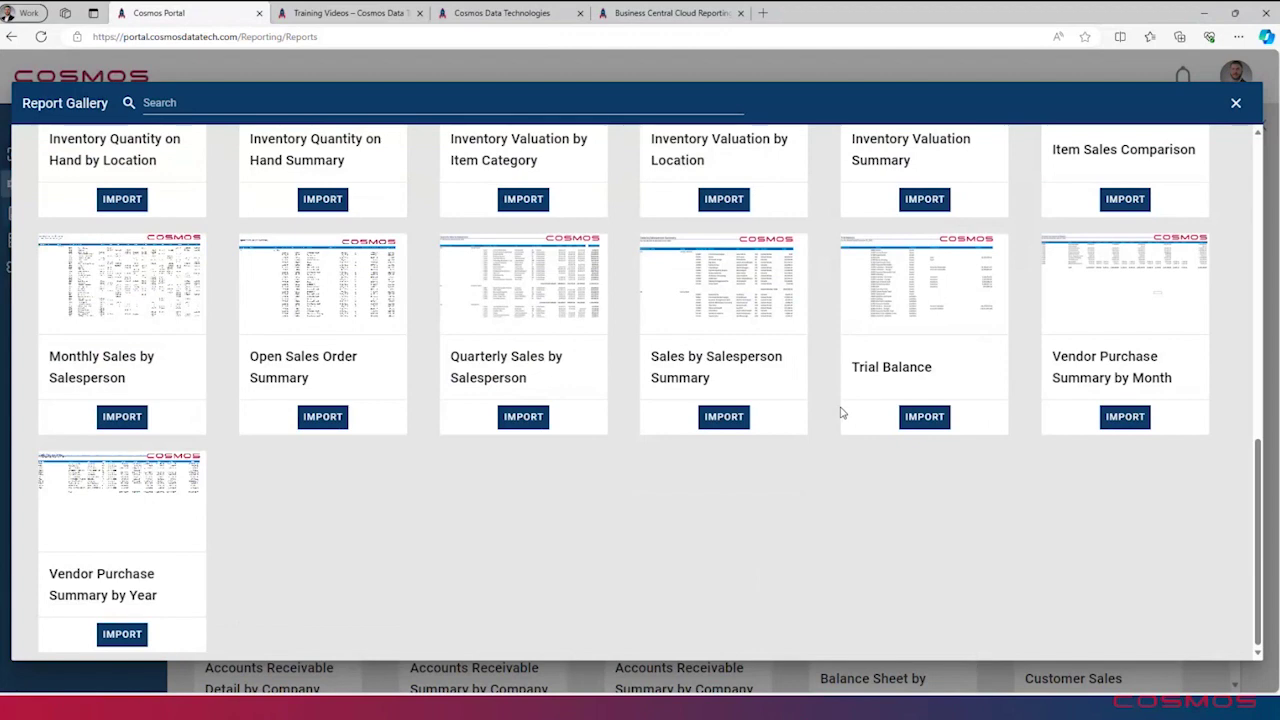
left_click(1235, 104)
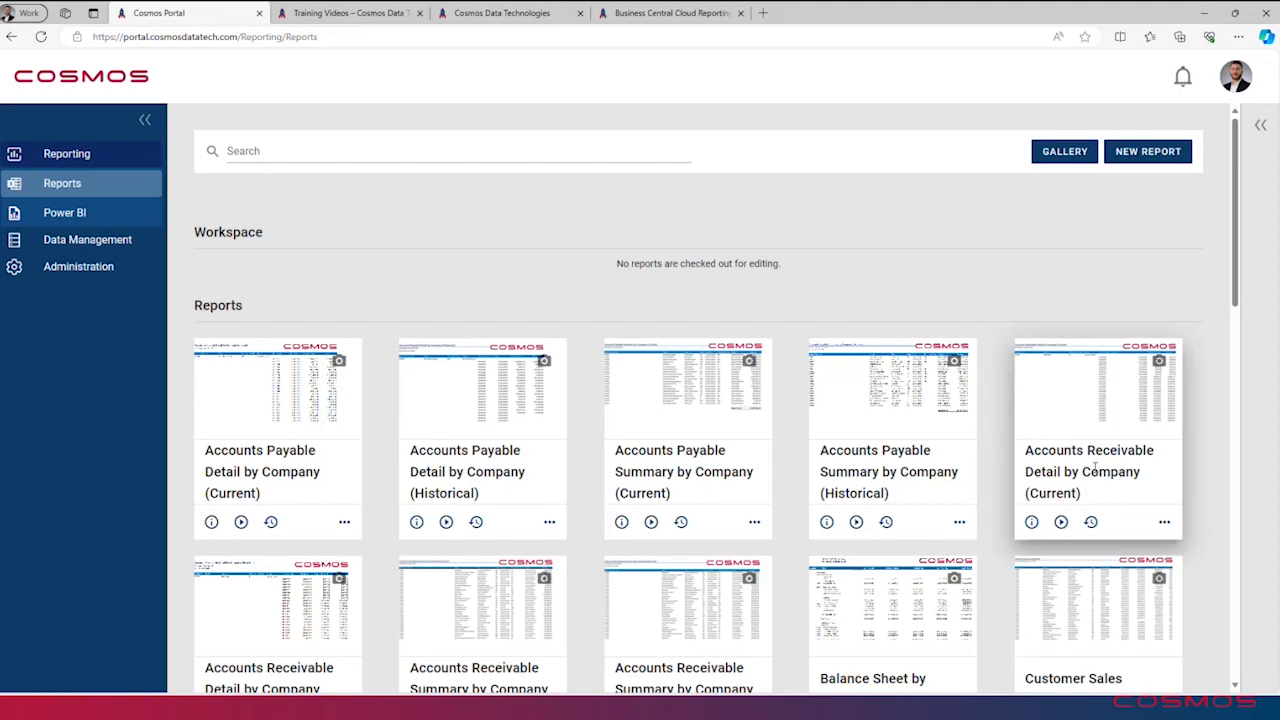
Step: Run the Income Statement by Company report with Drilldown enabled, checking its Date Range filter first
scroll(1044, 432, "down", 2)
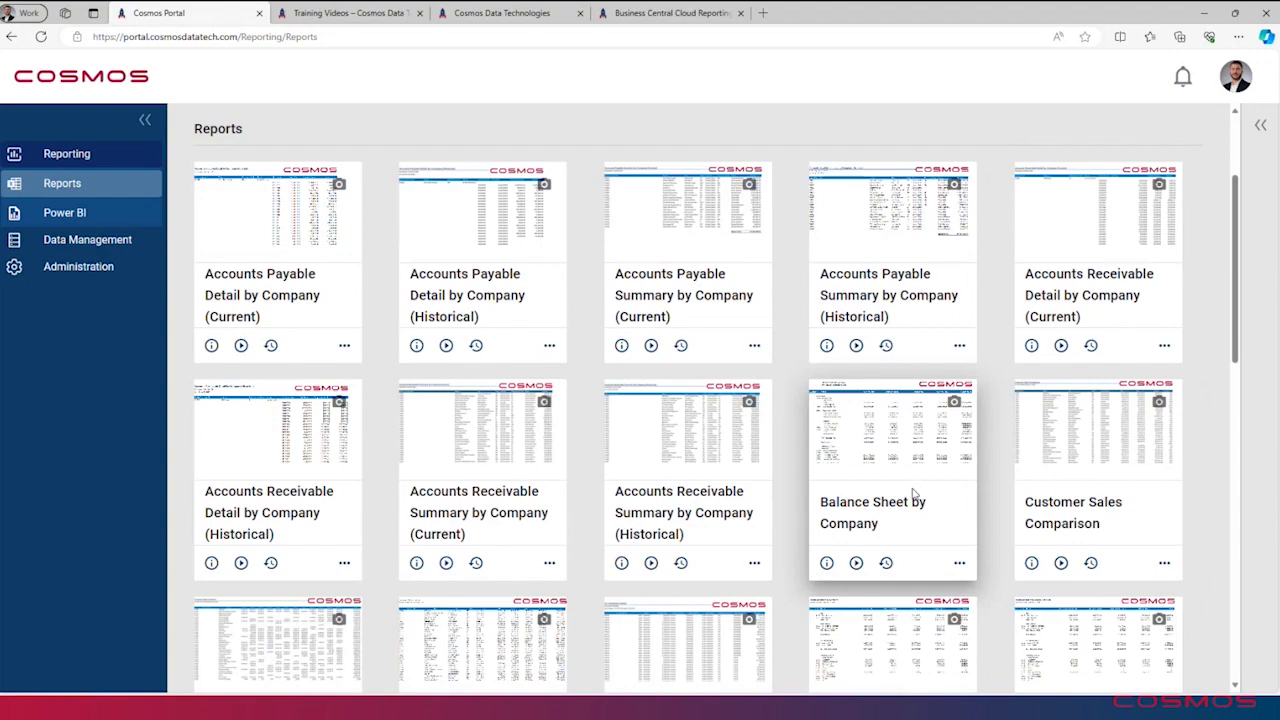
scroll(943, 542, "down", 2)
scroll(943, 542, "down", 2)
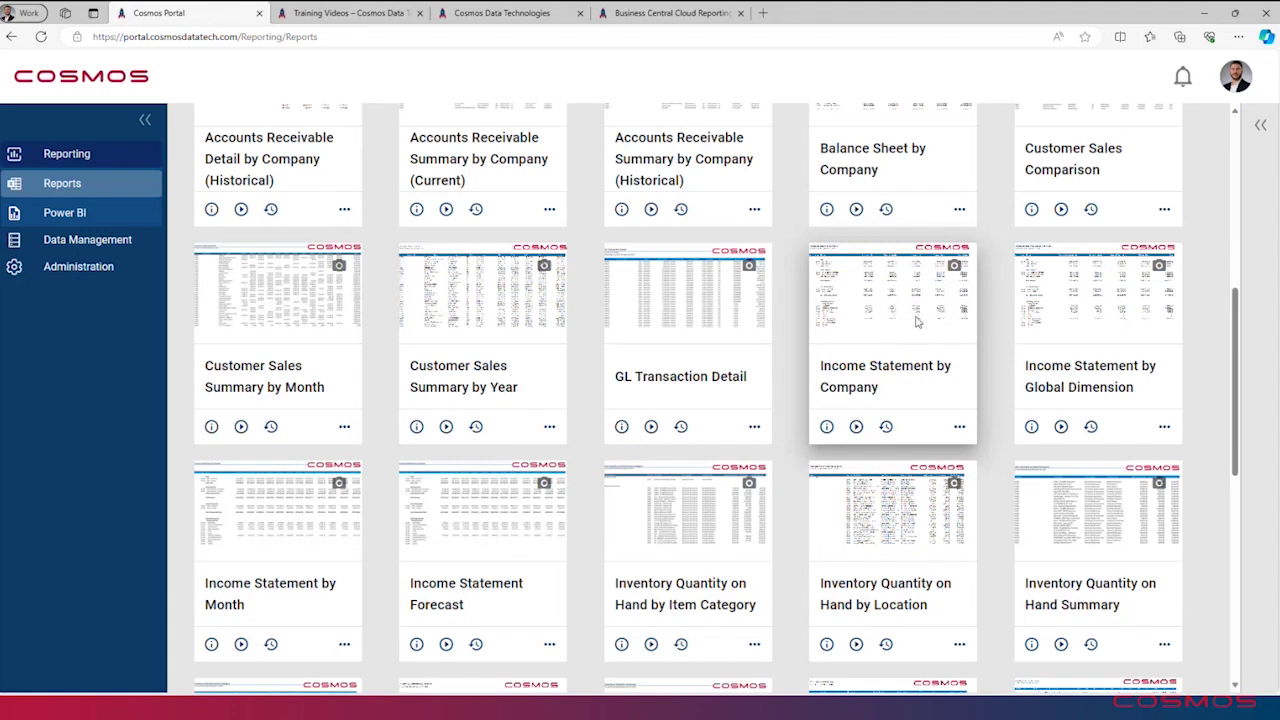
left_click(856, 428)
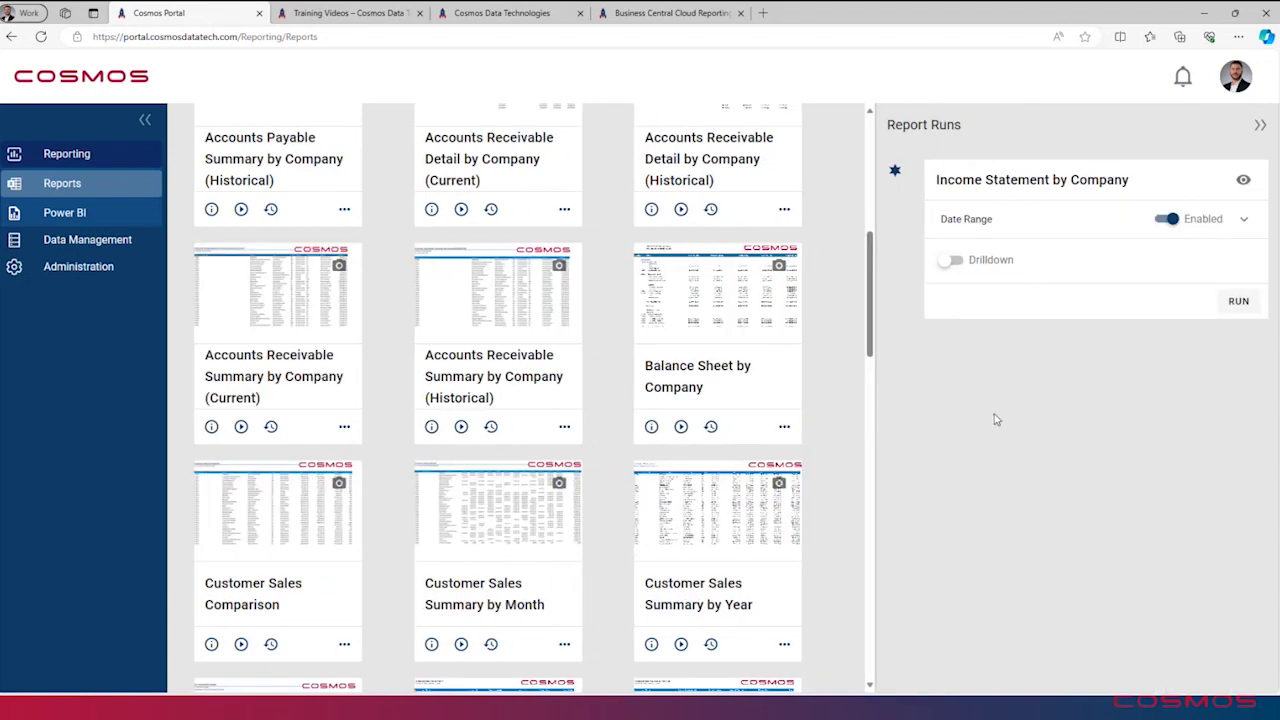
left_click(1244, 220)
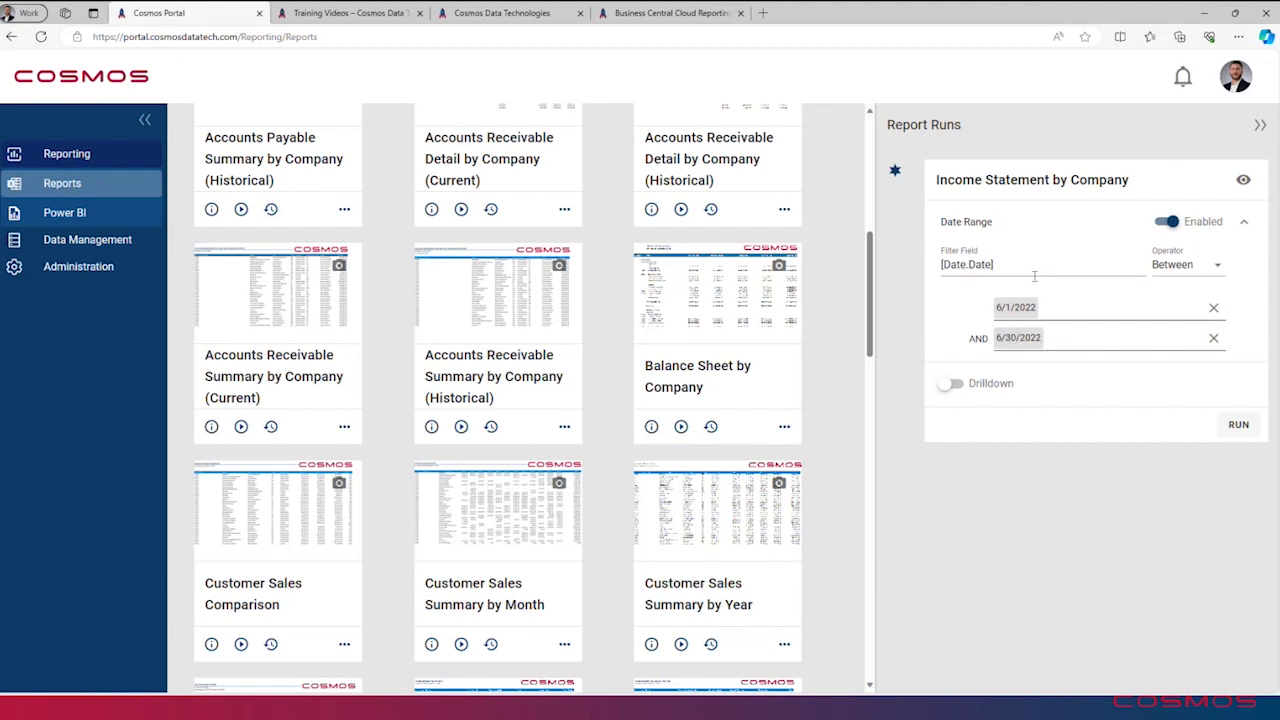
left_click(953, 385)
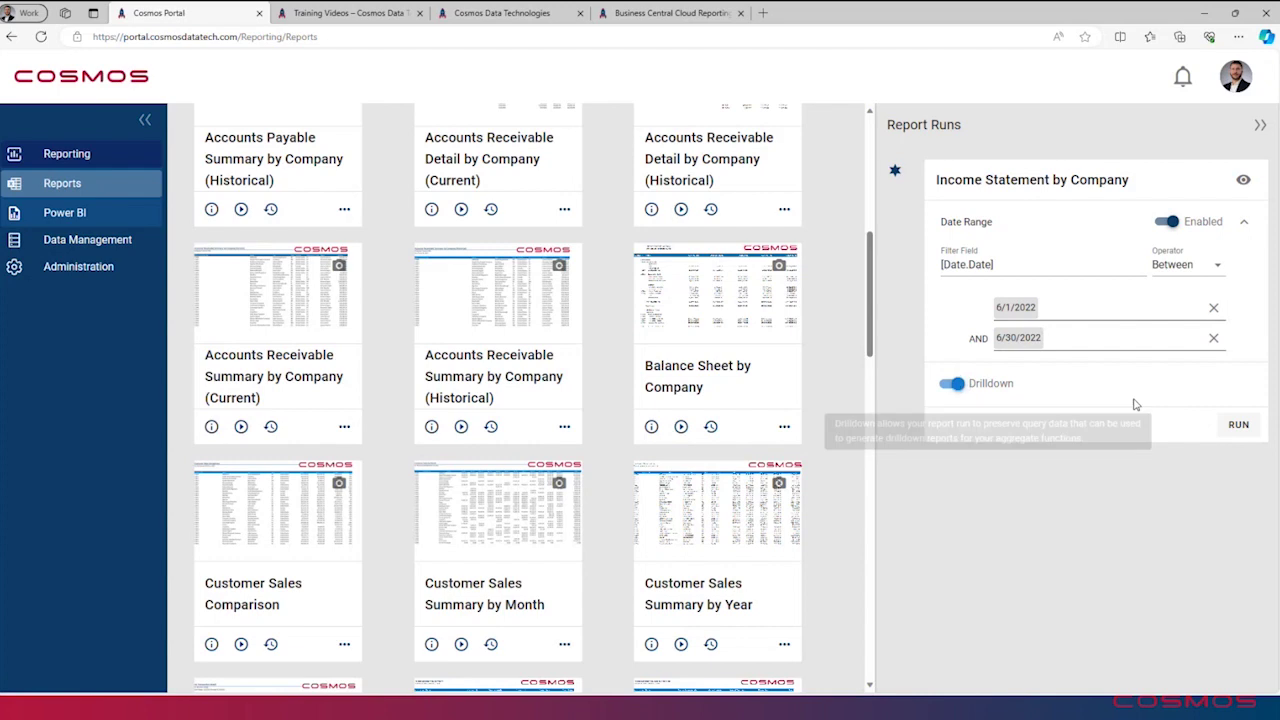
left_click(1237, 425)
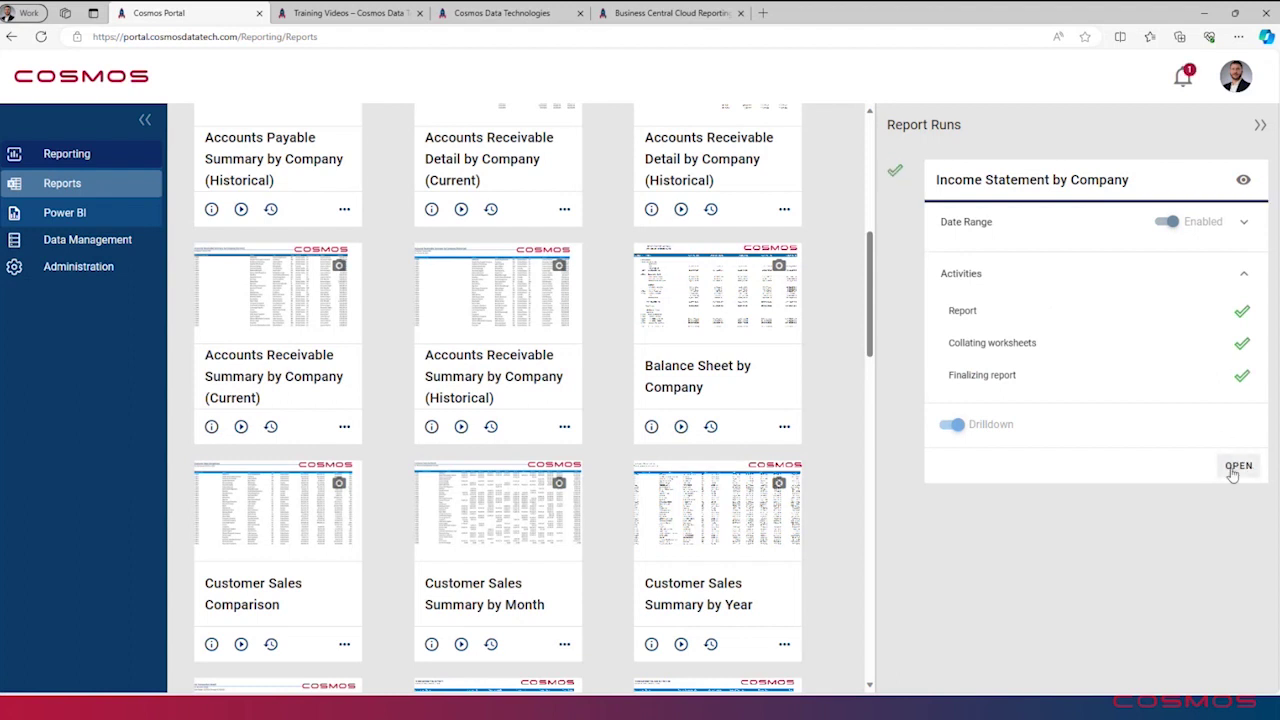
Step: Open the finished Income Statement by Company report as a workbook and look over its sections
left_click(1236, 467)
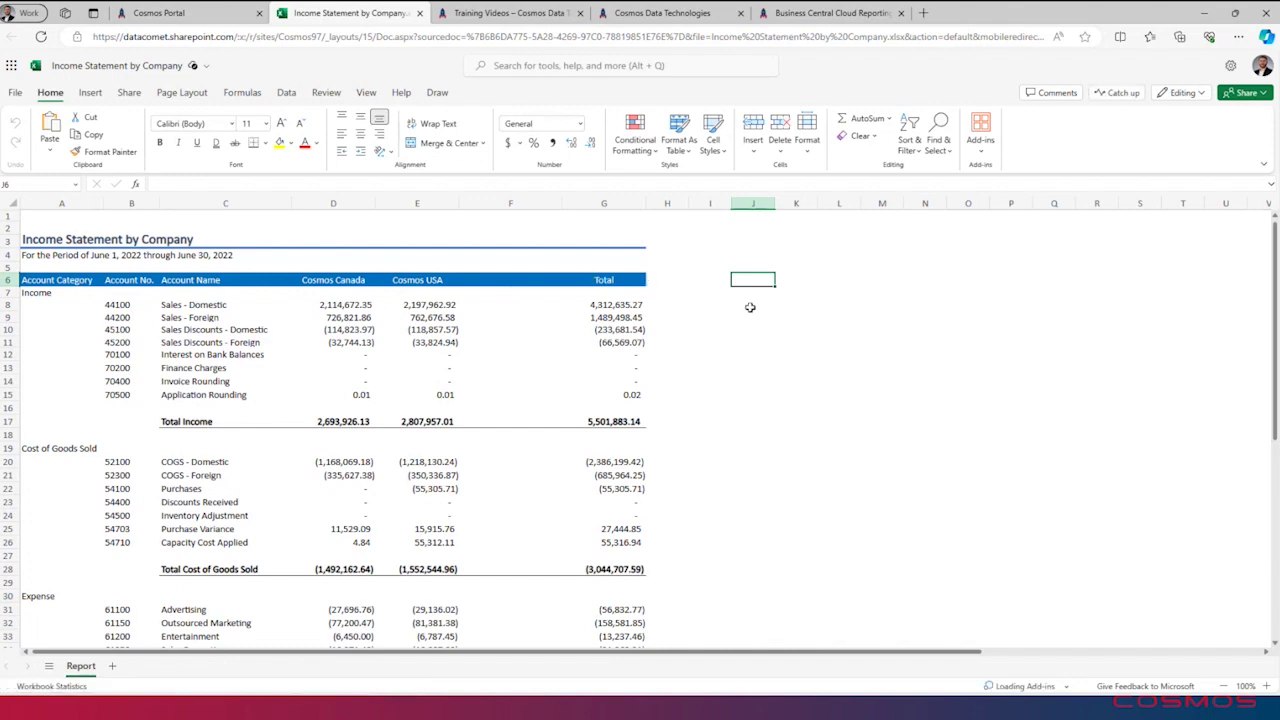
scroll(750, 305, "down", 10)
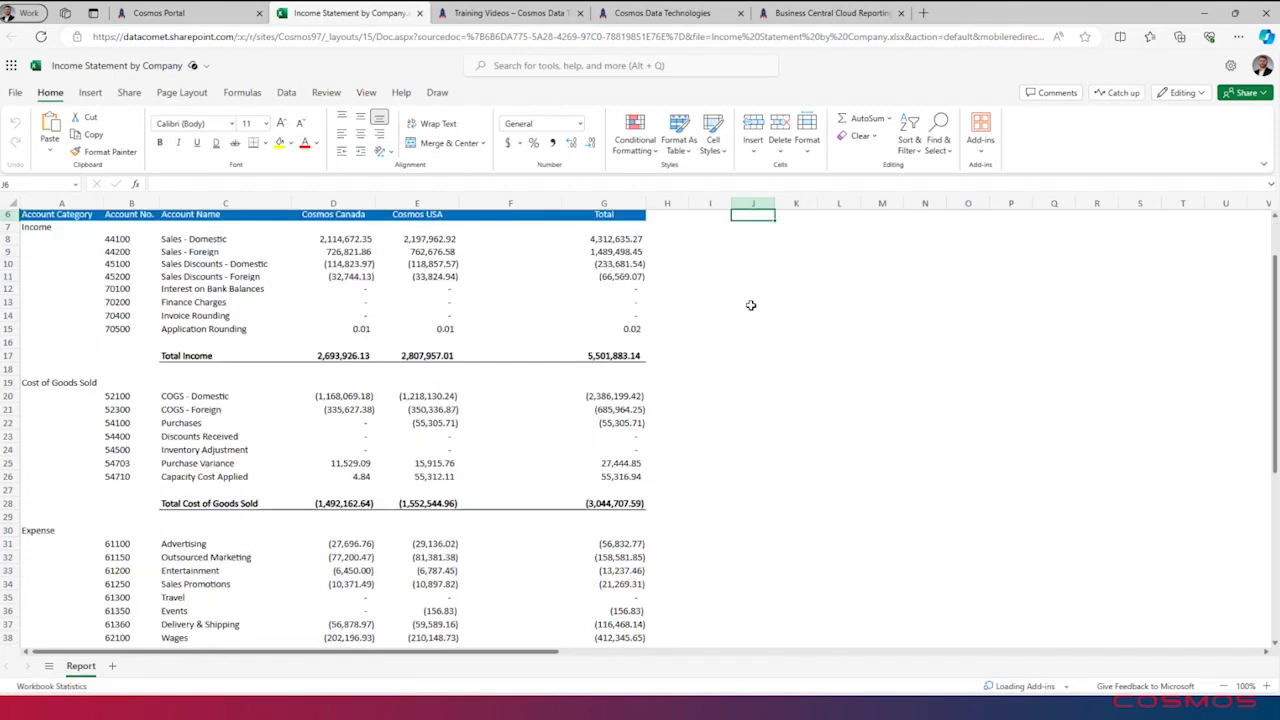
scroll(750, 305, "up", 10)
scroll(671, 300, "up", 2)
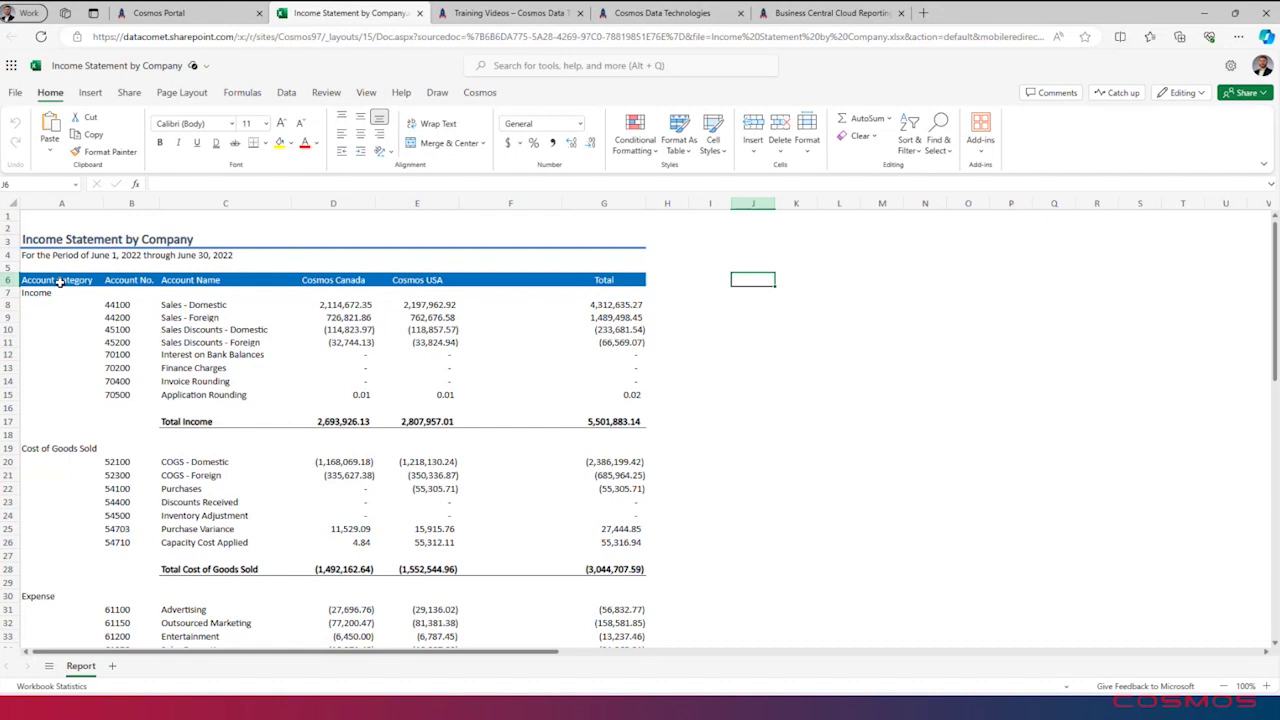
Step: Inspect the Sales - Foreign account line, including its Cosmos Canada and Cosmos USA amounts
left_click(210, 318)
left_click(350, 316)
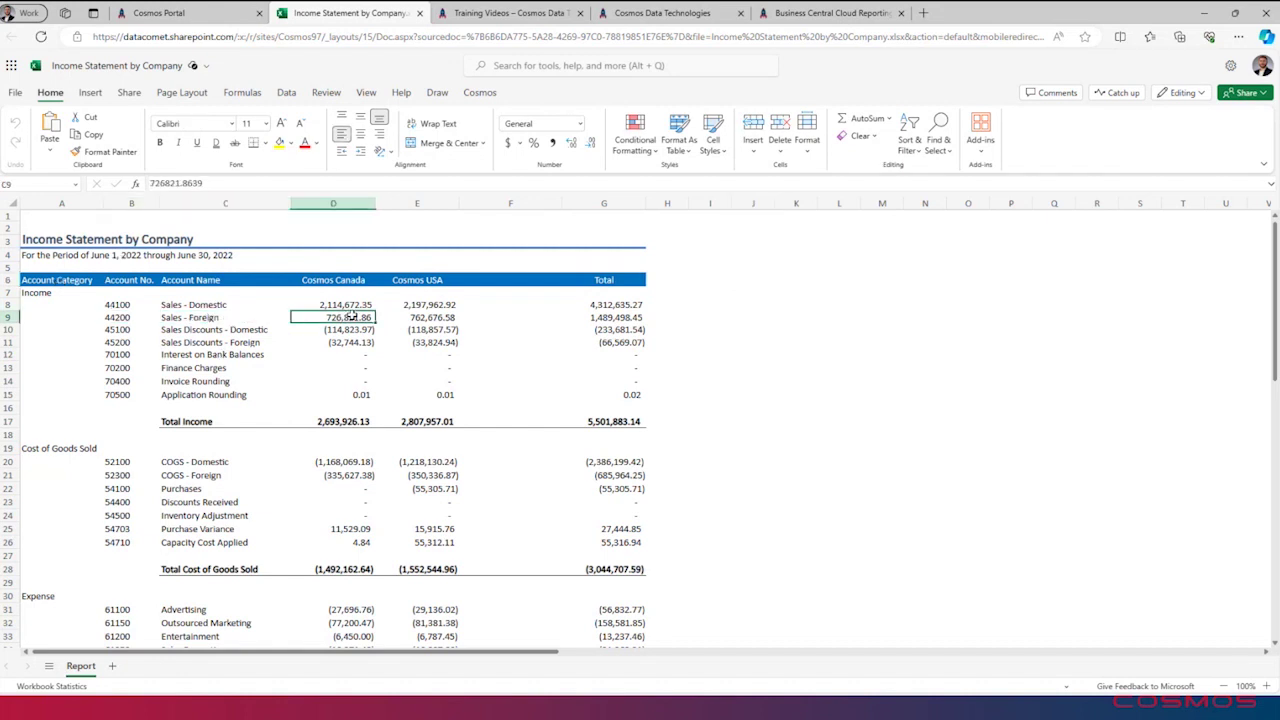
left_click(418, 315)
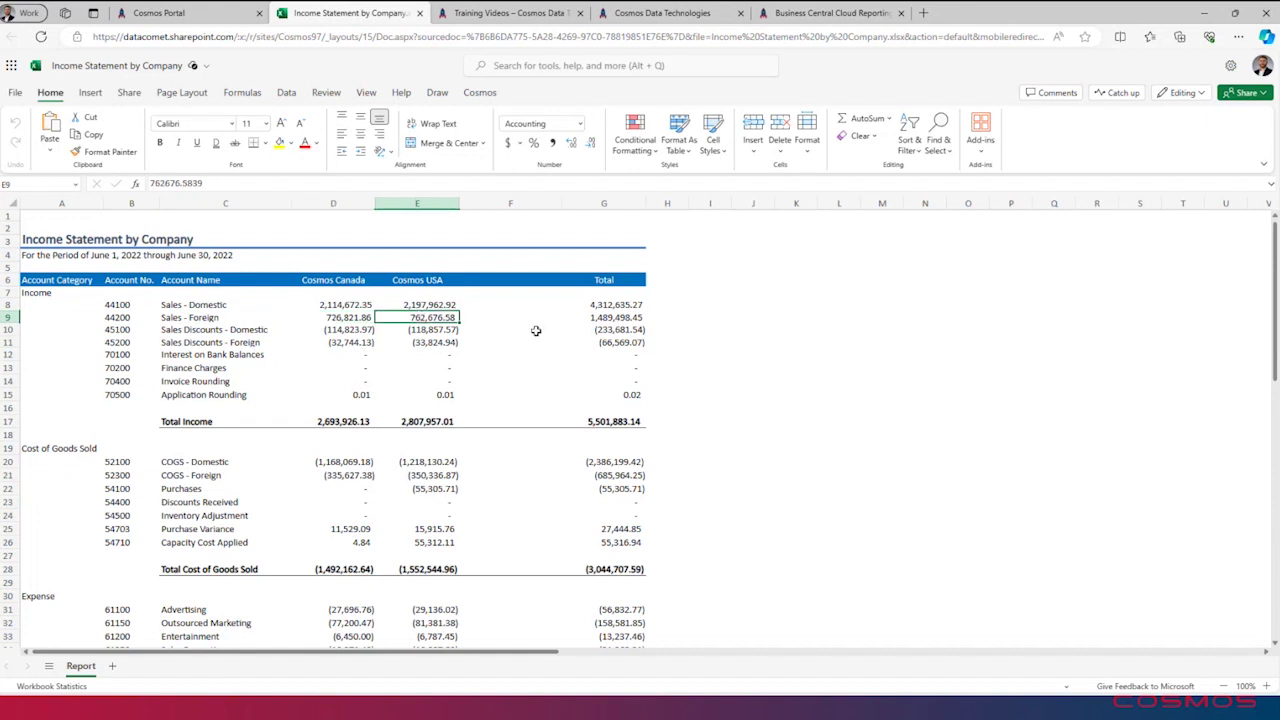
Step: Inspect the formulas behind the Sales - Domestic and Sales - Foreign totals and the Cosmos USA Total Income, leaving them unedited
double_click(623, 304)
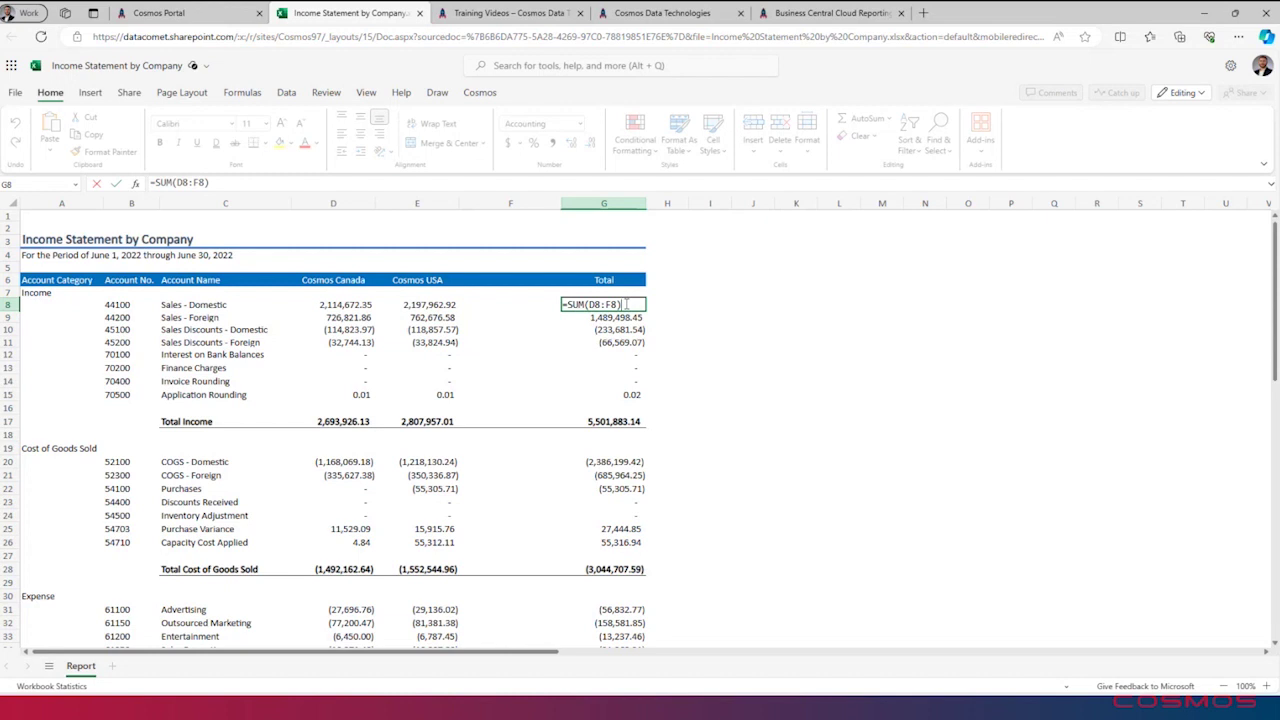
key("Escape")
double_click(430, 421)
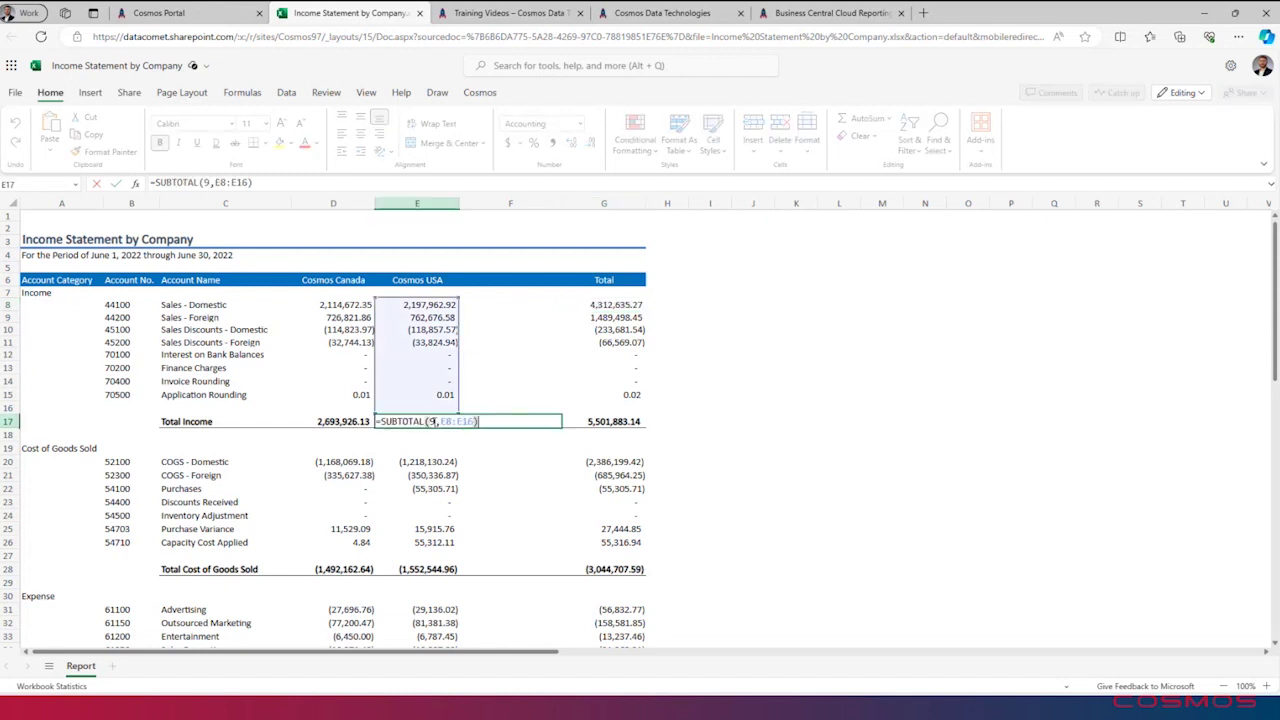
key("Escape")
double_click(619, 320)
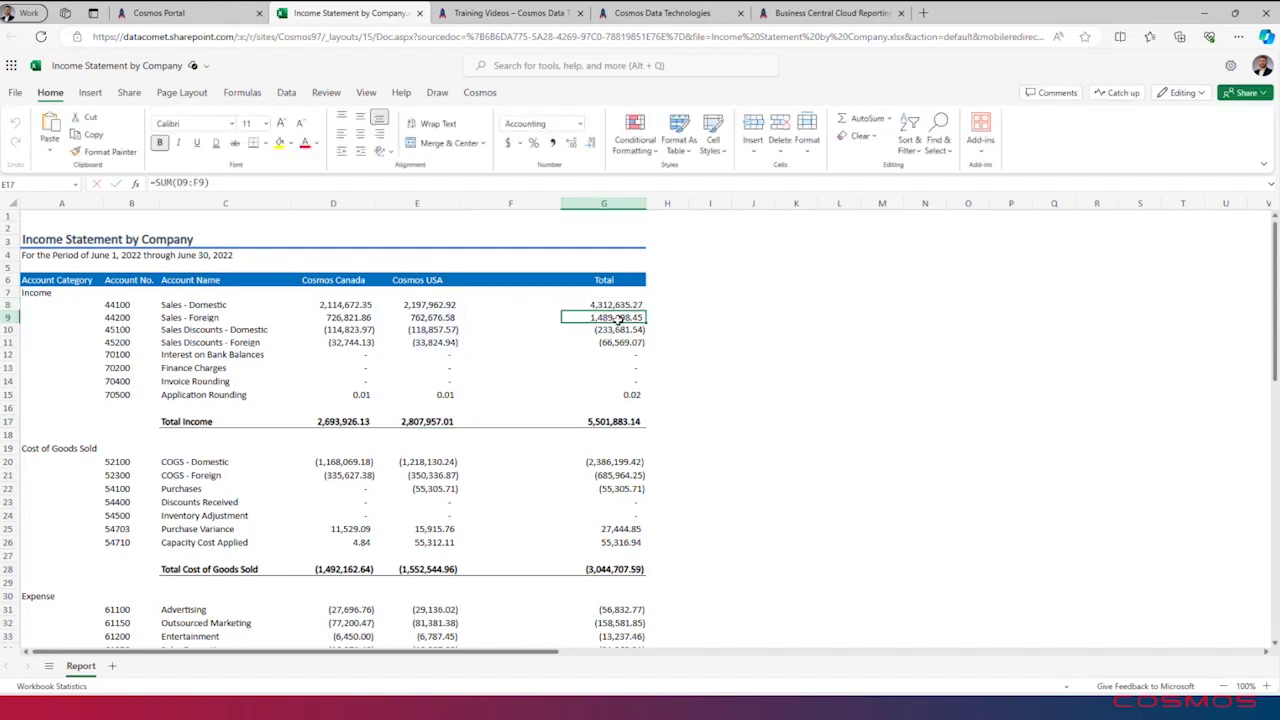
left_click(705, 314)
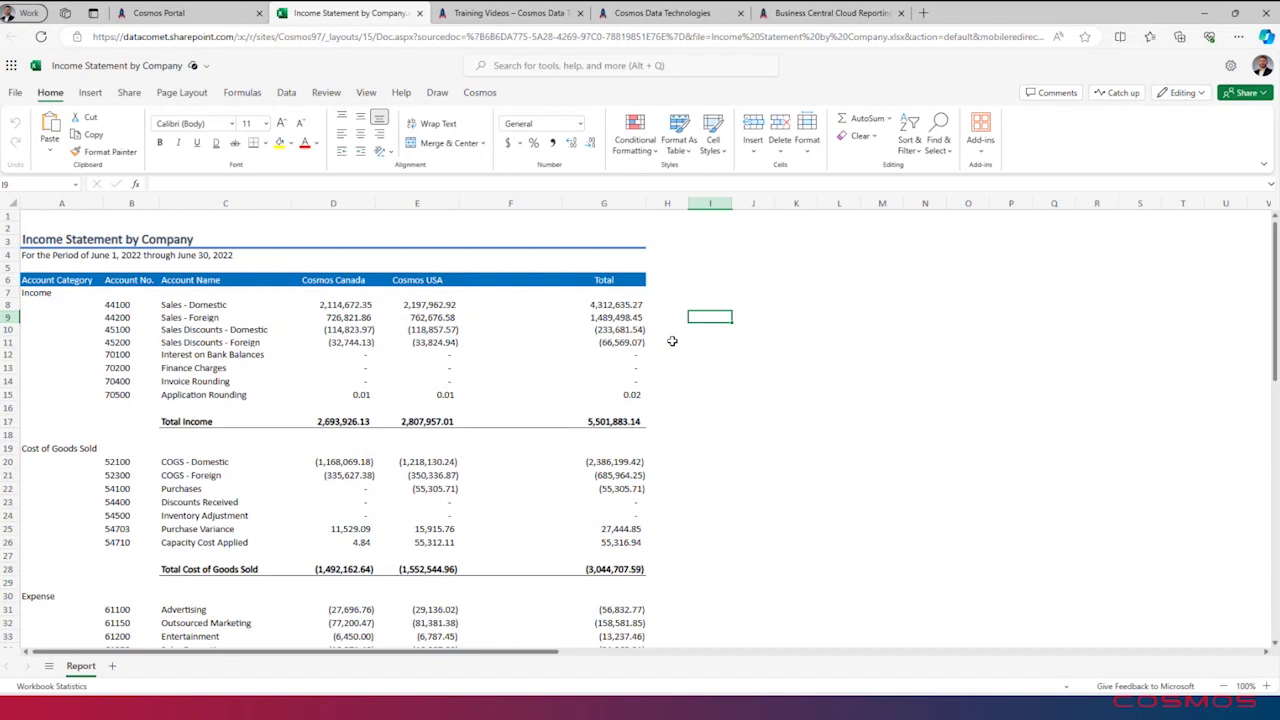
Step: Open the Cosmos add-in's task pane for the Cosmos USA amount of Sales - Domestic
left_click(430, 305)
left_click(479, 92)
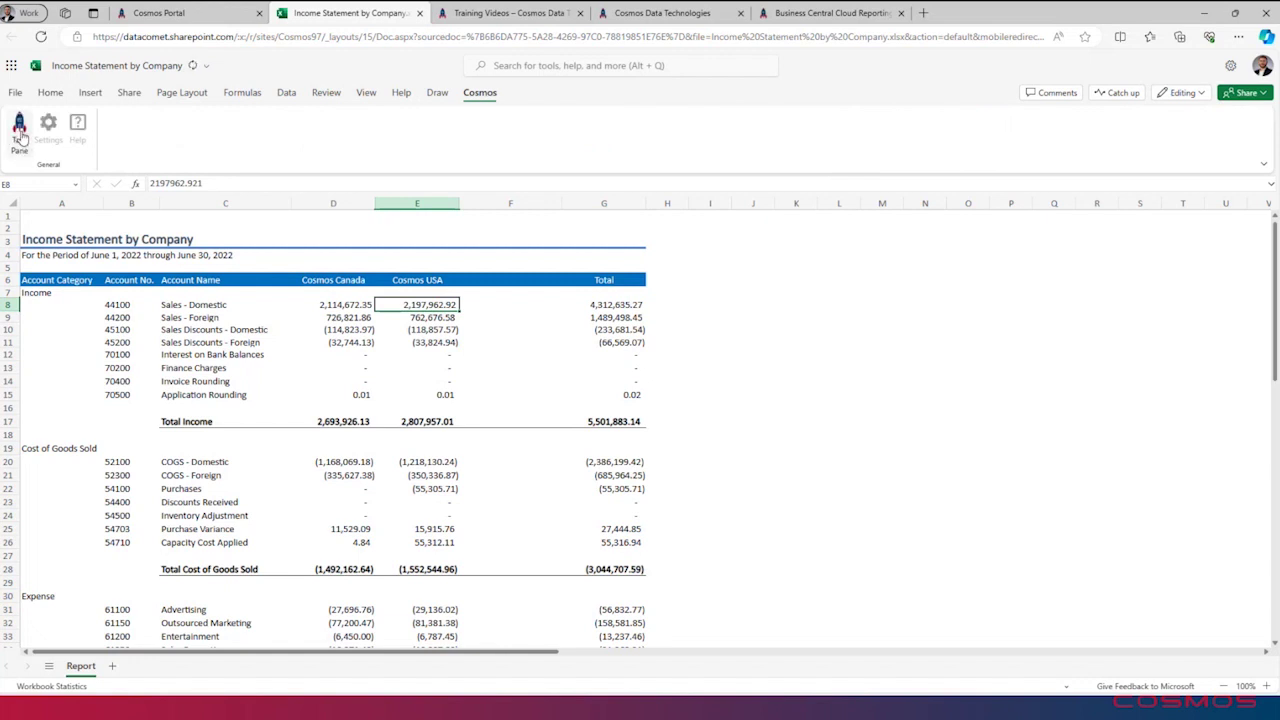
left_click(19, 130)
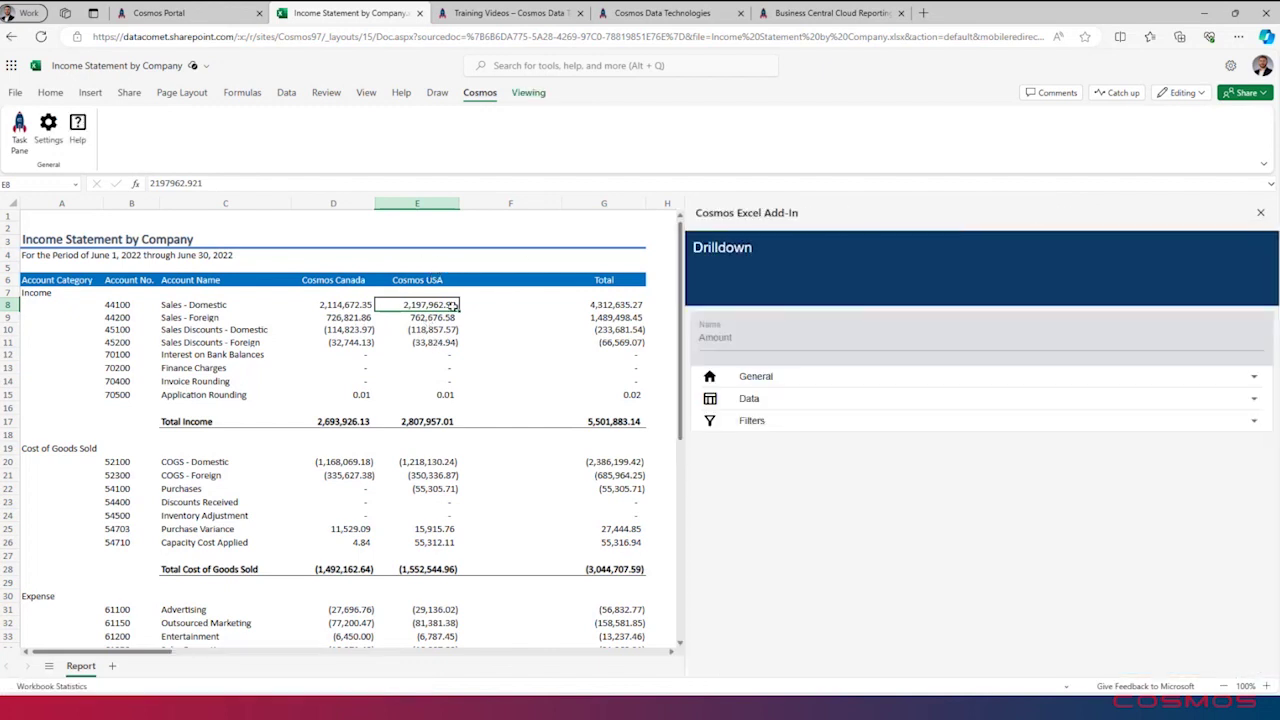
Step: Check the Drilldown pane for cells without amounts, including the Interest on Bank Balances account number, and scan the report down to Net Income
left_click(96, 344)
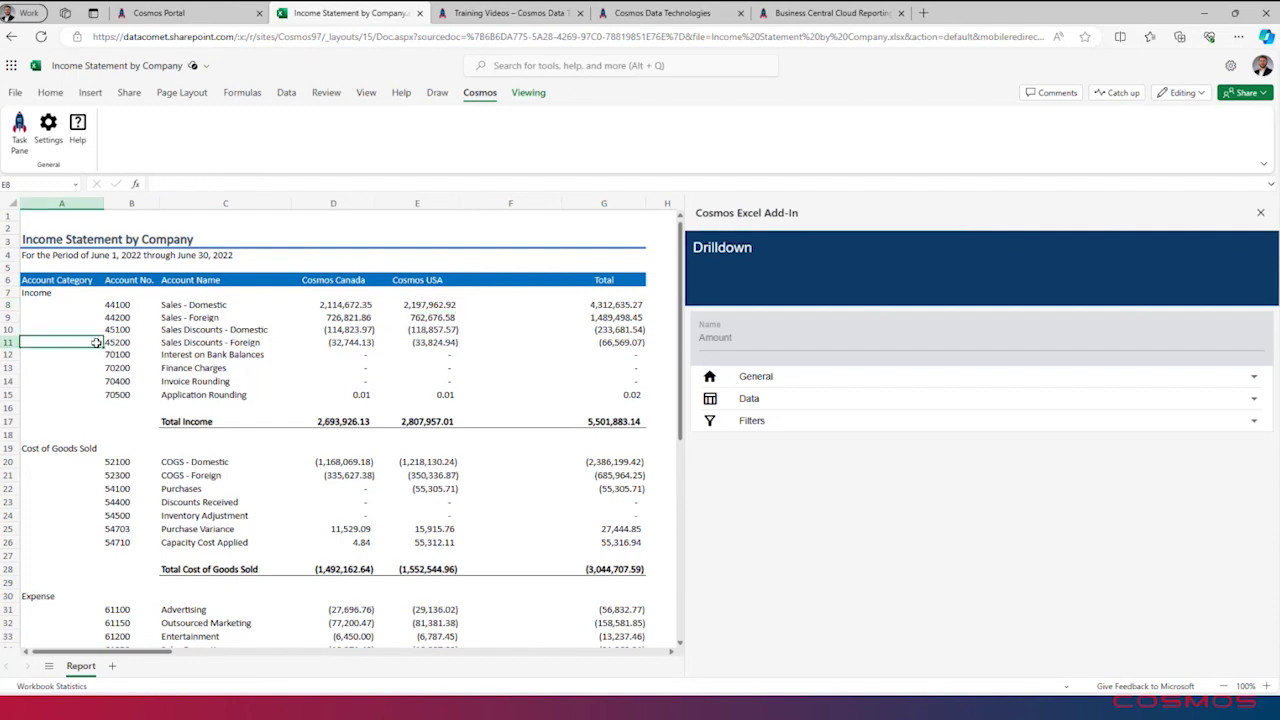
left_click(125, 355)
scroll(151, 459, "down", 12)
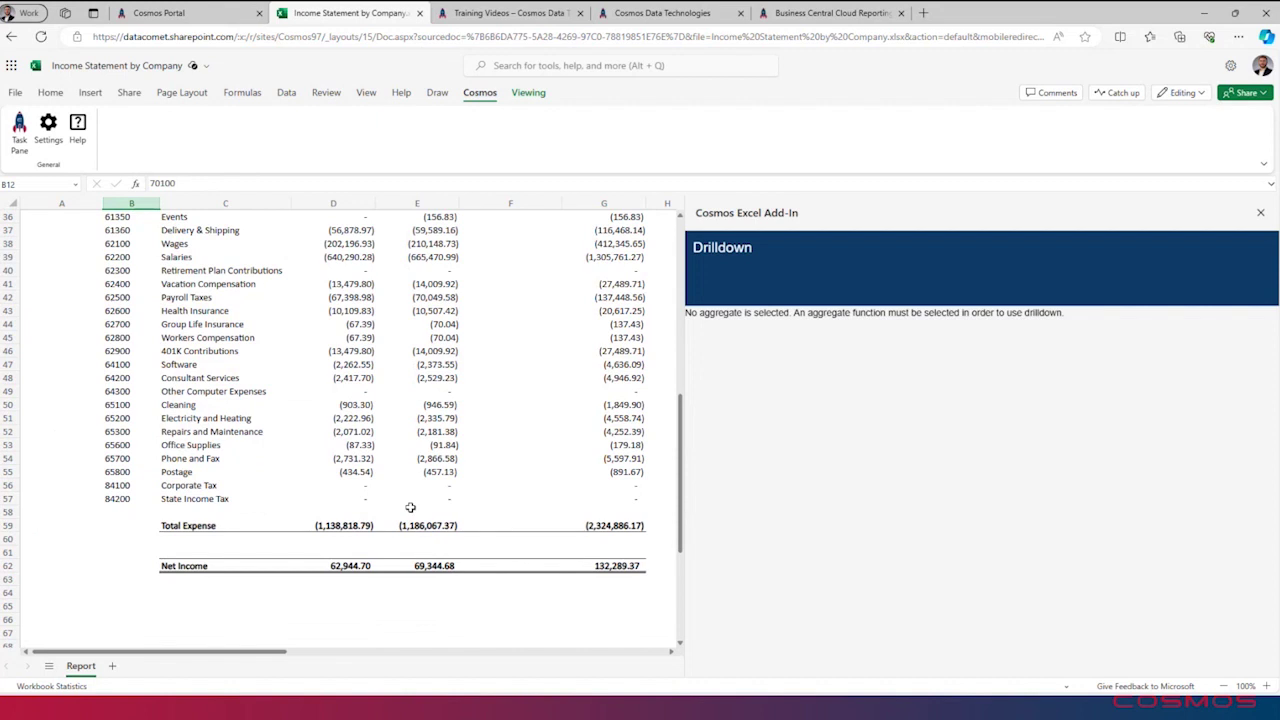
scroll(441, 497, "up", 12)
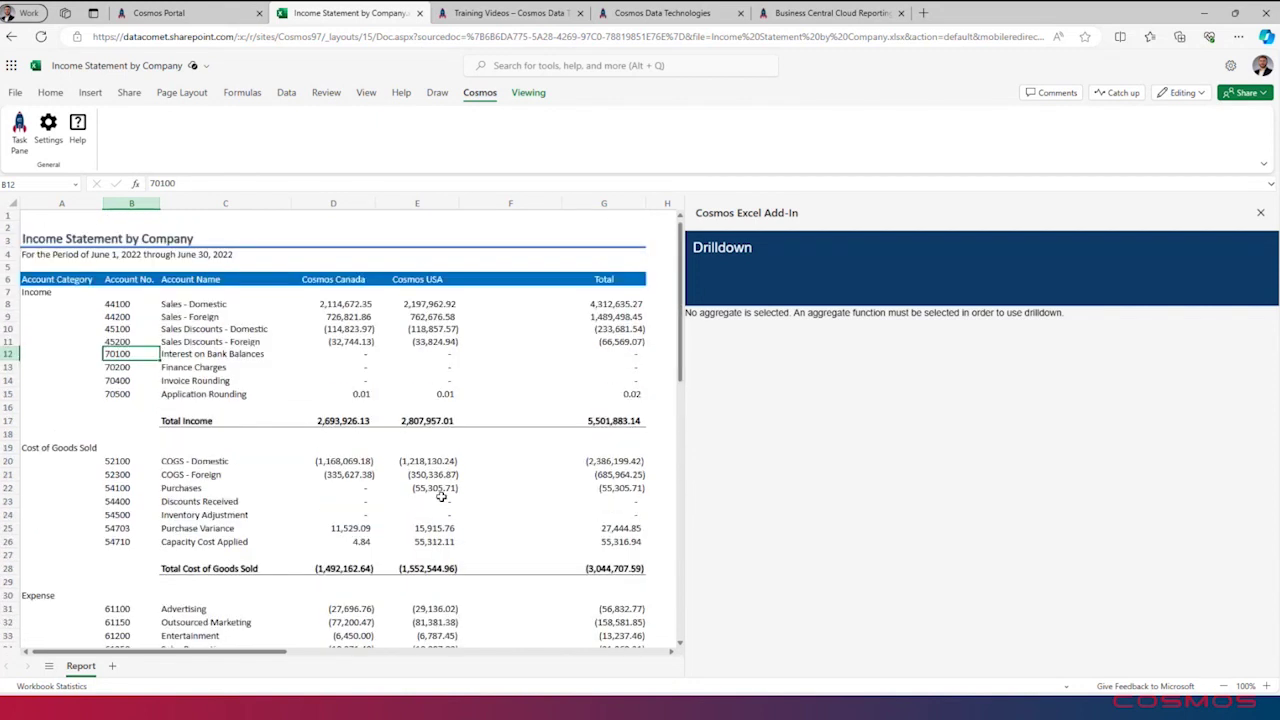
Step: Examine the General and Data settings of the drilldown for the Cosmos USA Sales - Domestic amount
left_click(437, 305)
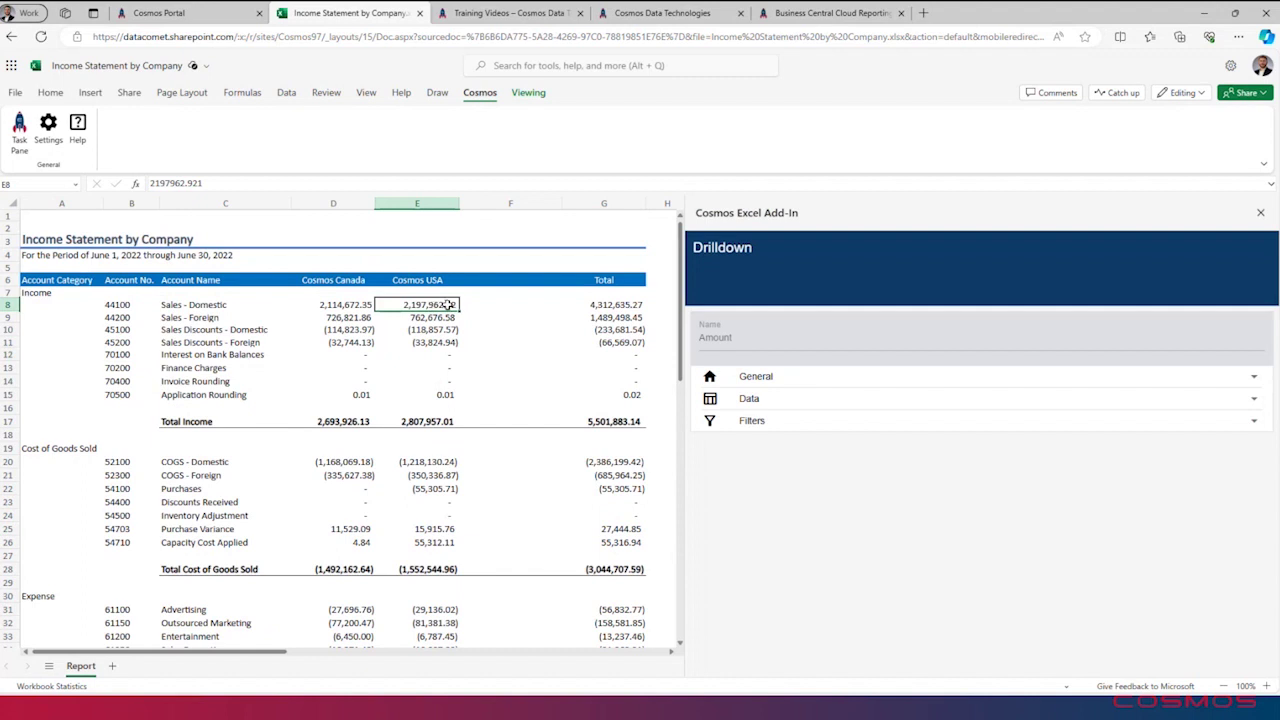
left_click(884, 388)
left_click(859, 457)
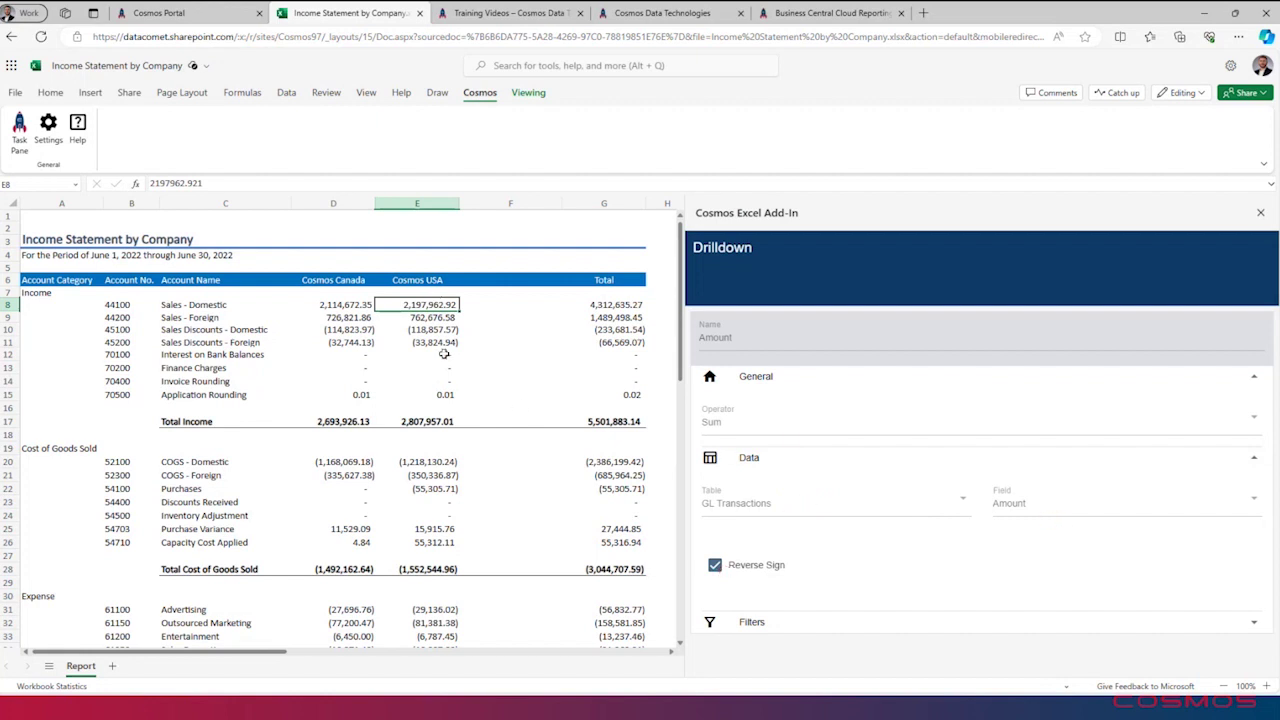
Step: Review the drilldown's account number, company and posting date filters, and collapse all of its setting sections
left_click(908, 622)
scroll(1037, 603, "down", 1)
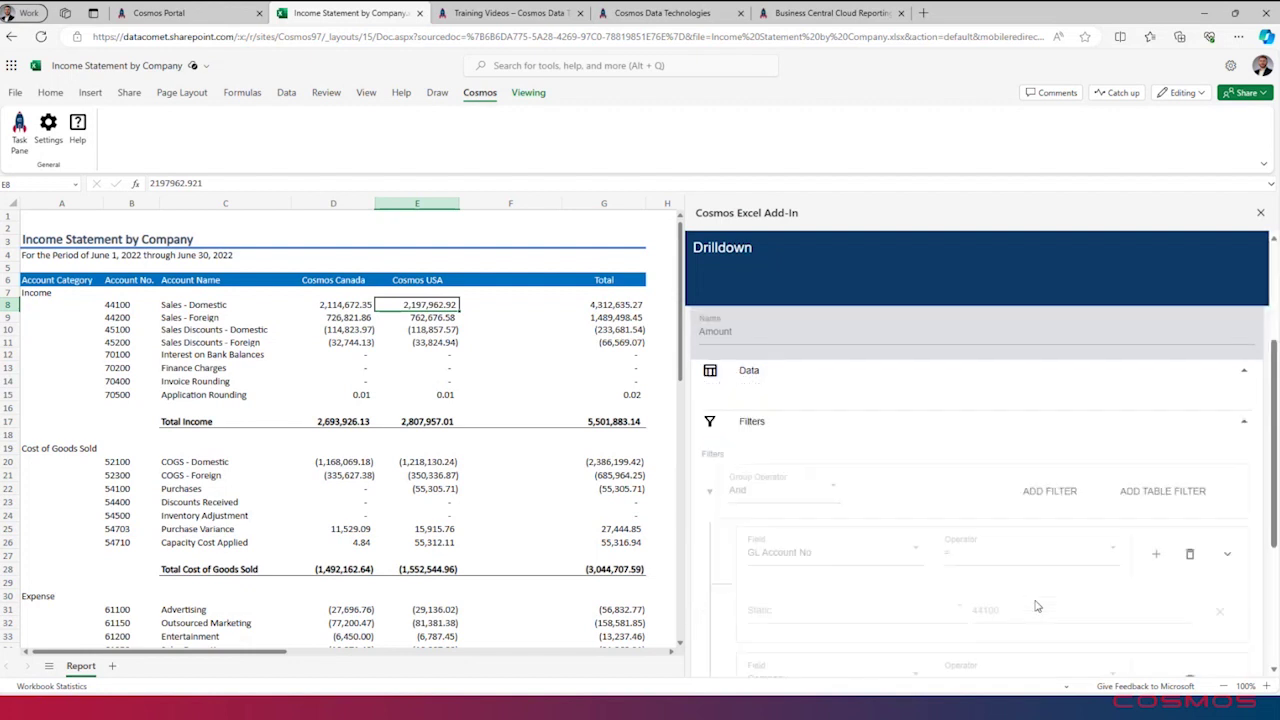
scroll(1037, 603, "down", 2)
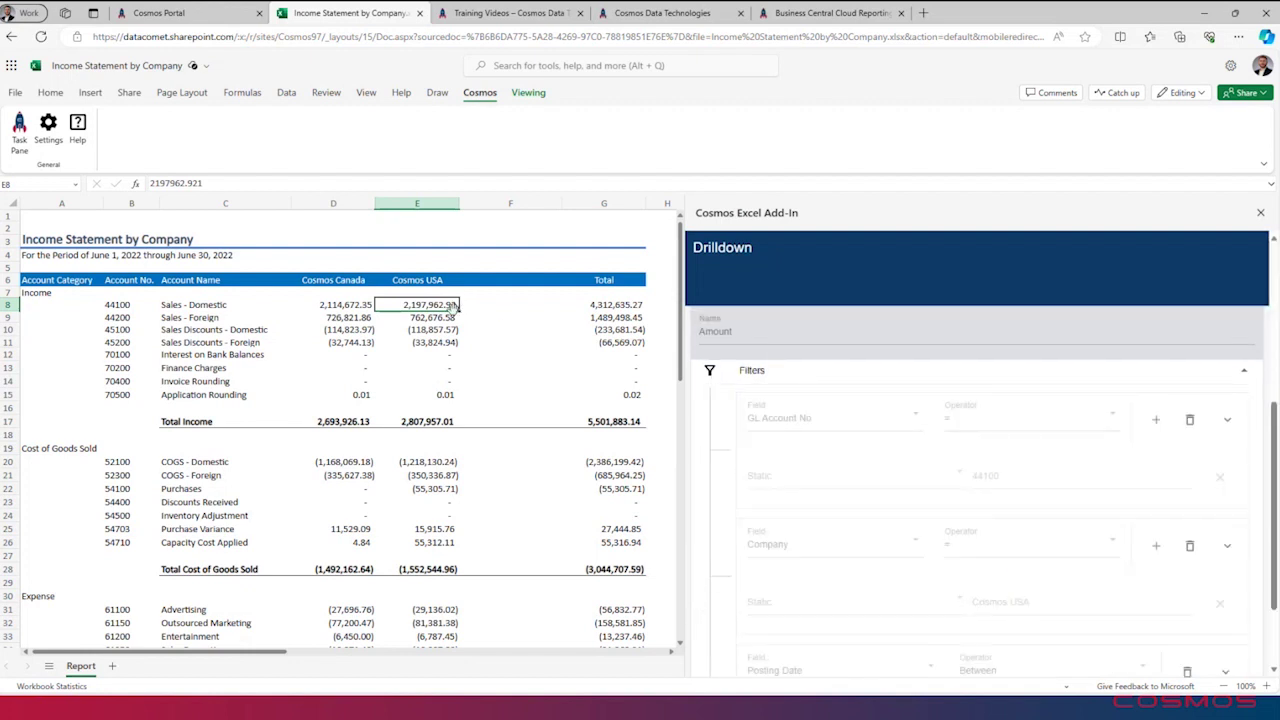
scroll(1010, 572, "down", 1)
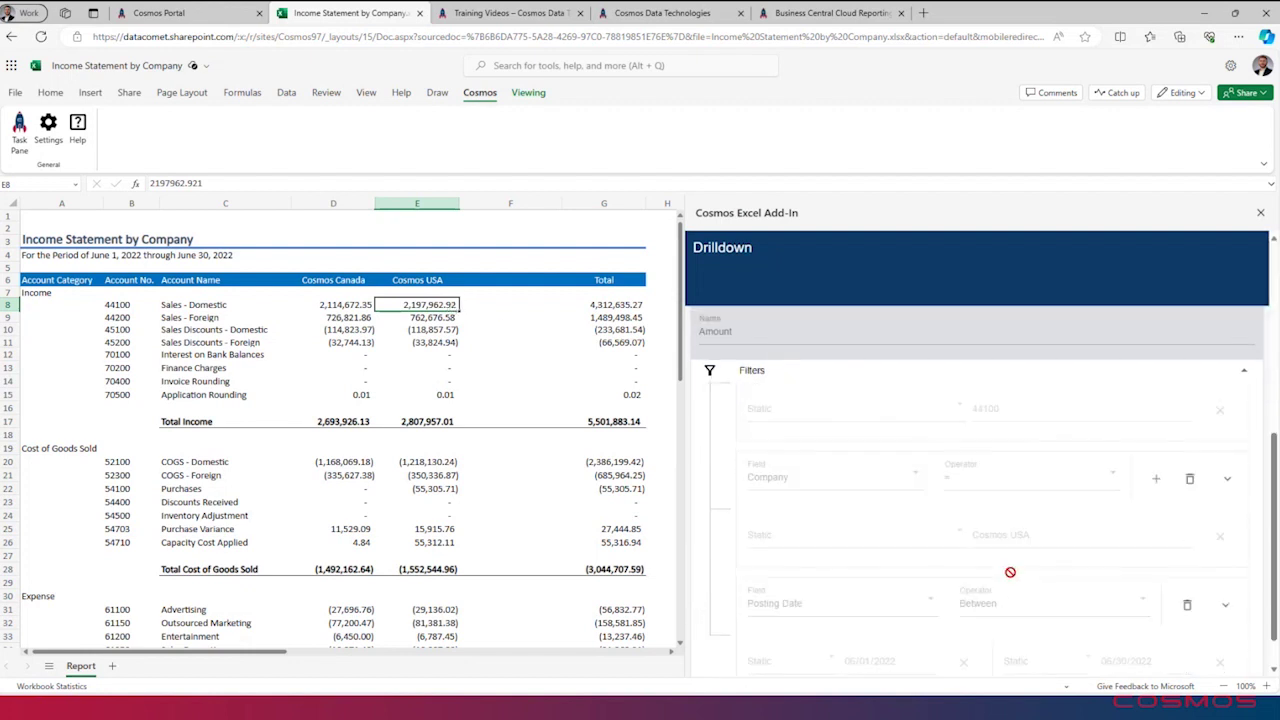
scroll(1005, 586, "down", 1)
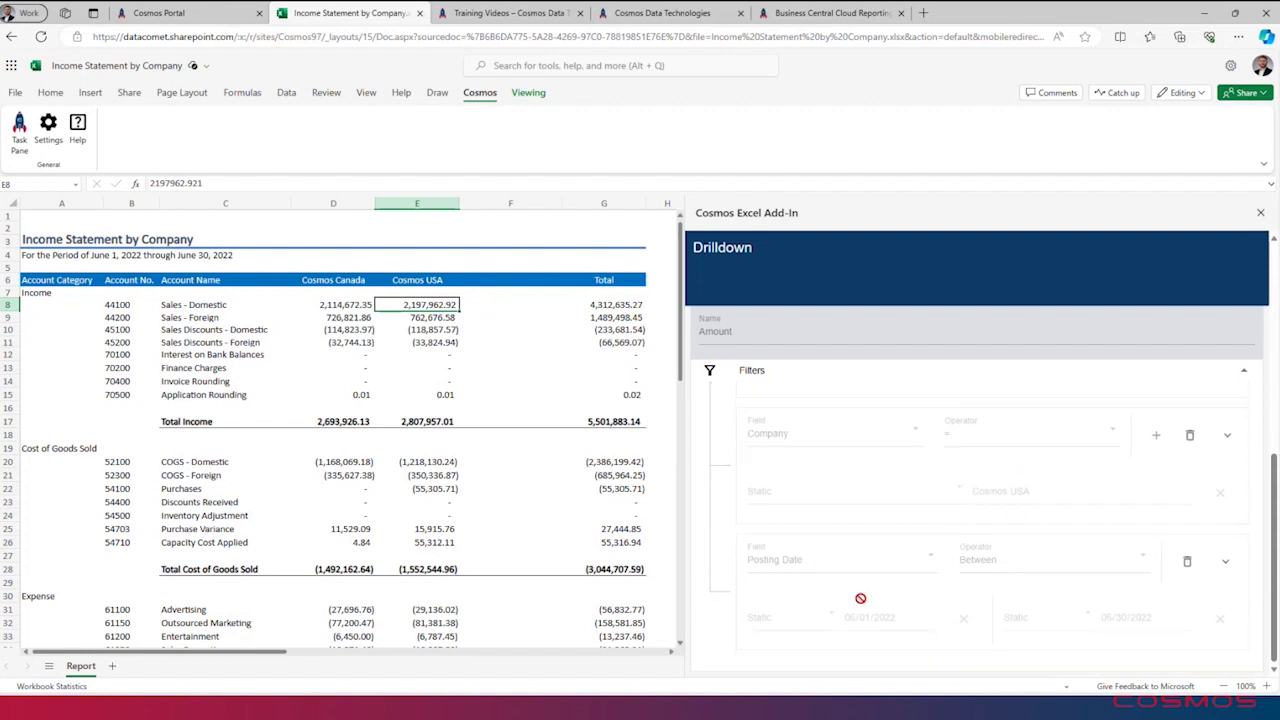
scroll(1097, 556, "up", 3)
scroll(1102, 564, "up", 1)
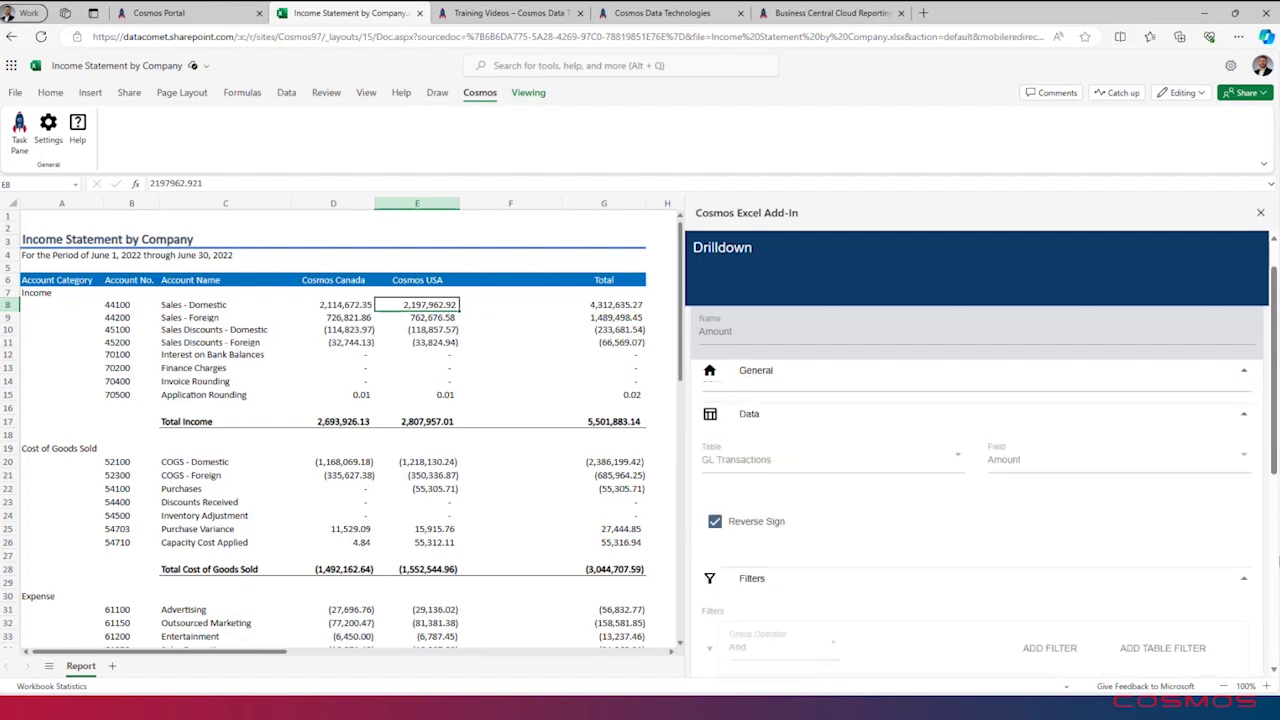
left_click(1243, 580)
left_click(1254, 458)
left_click(1254, 376)
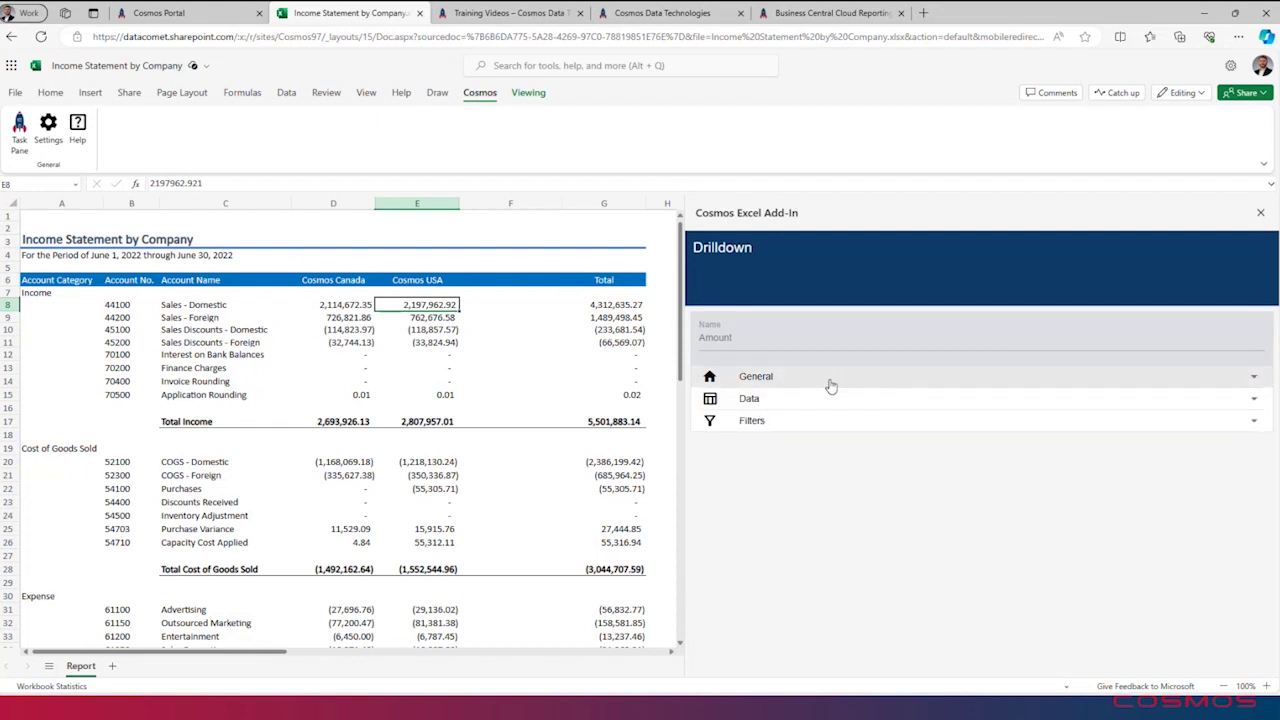
Step: Run the Drilldown on the Cosmos USA amount of Sales - Domestic
left_click(528, 92)
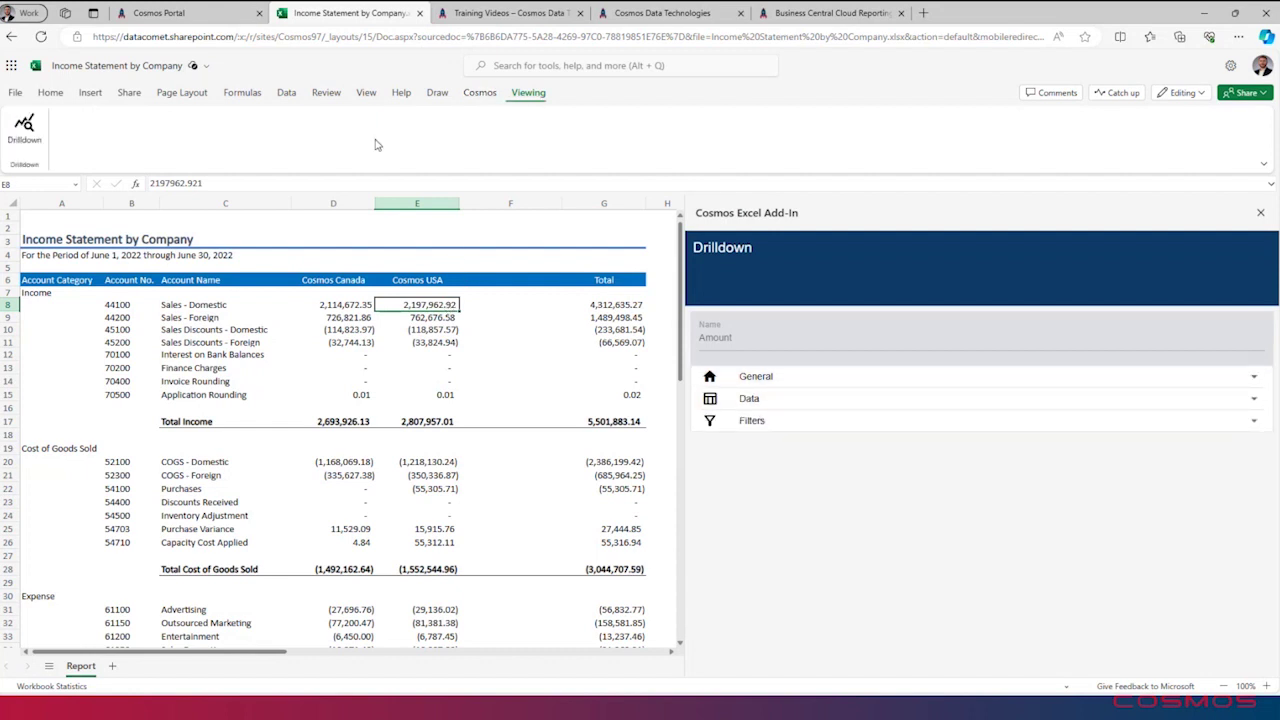
left_click(27, 138)
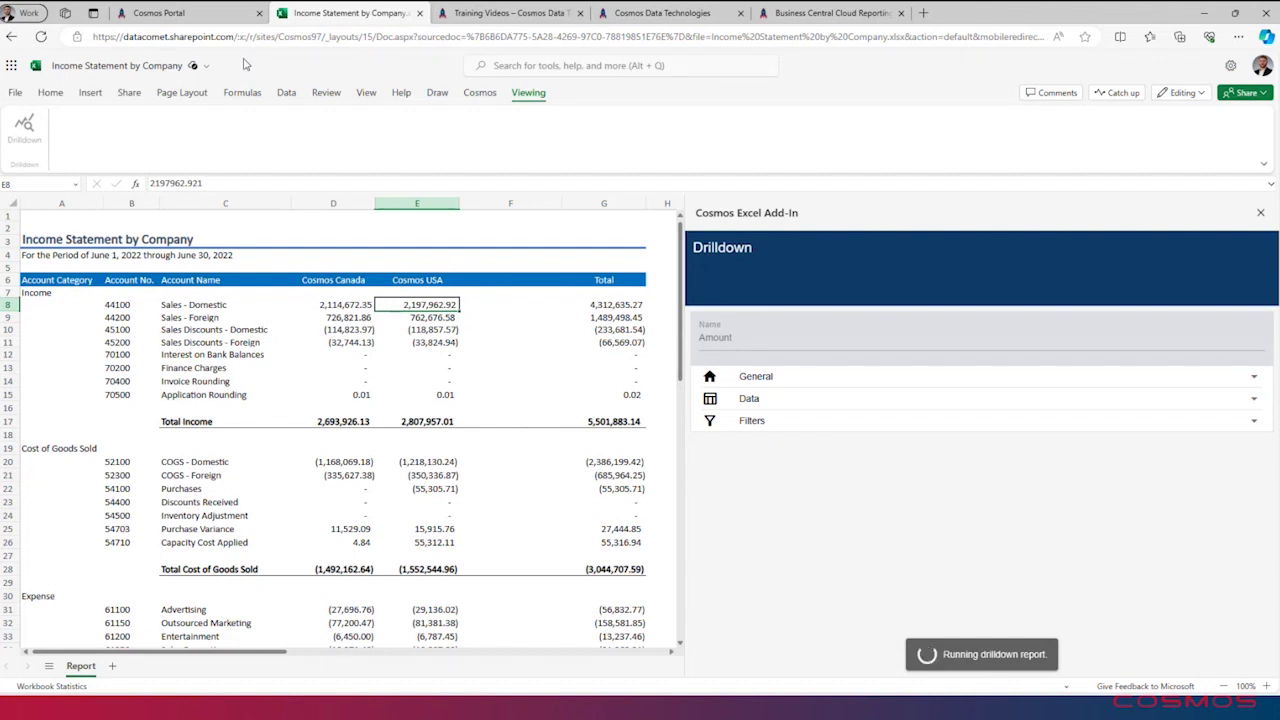
Step: Switch to the Cosmos Portal and review which users can access the Income Statement by Company report, without changing access
left_click(181, 17)
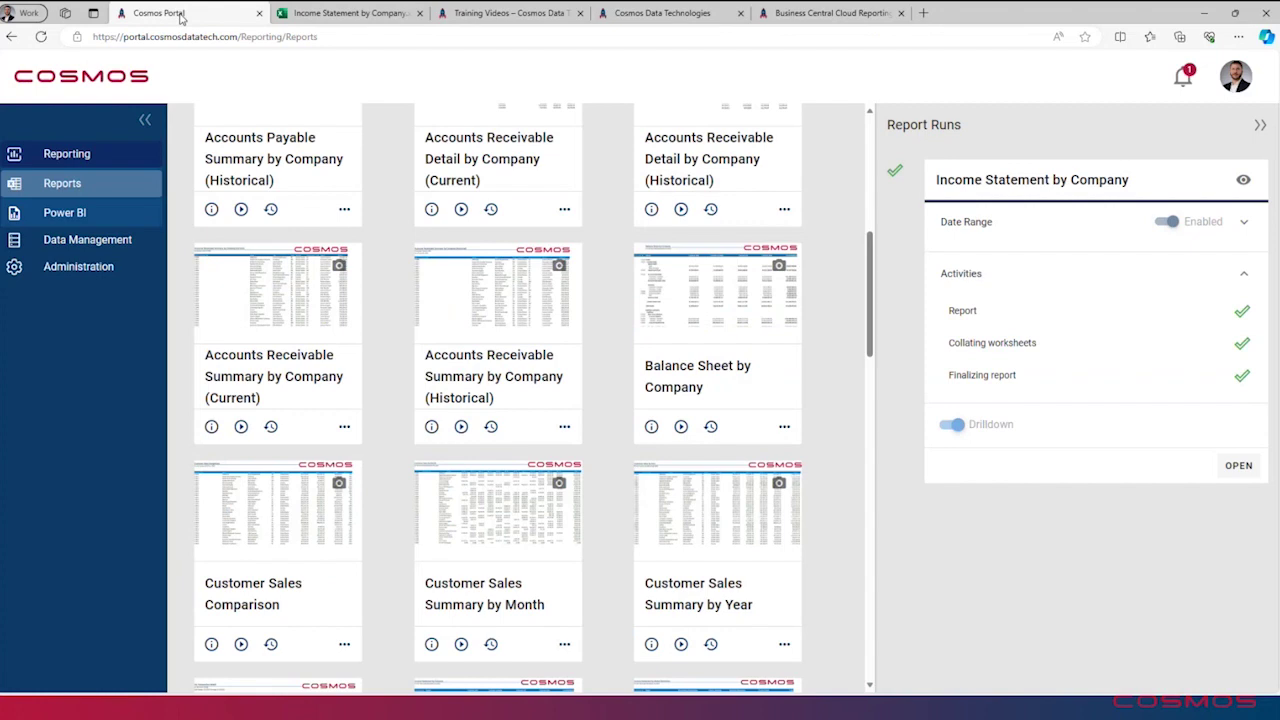
left_click(1260, 125)
scroll(900, 360, "down", 1)
left_click(960, 338)
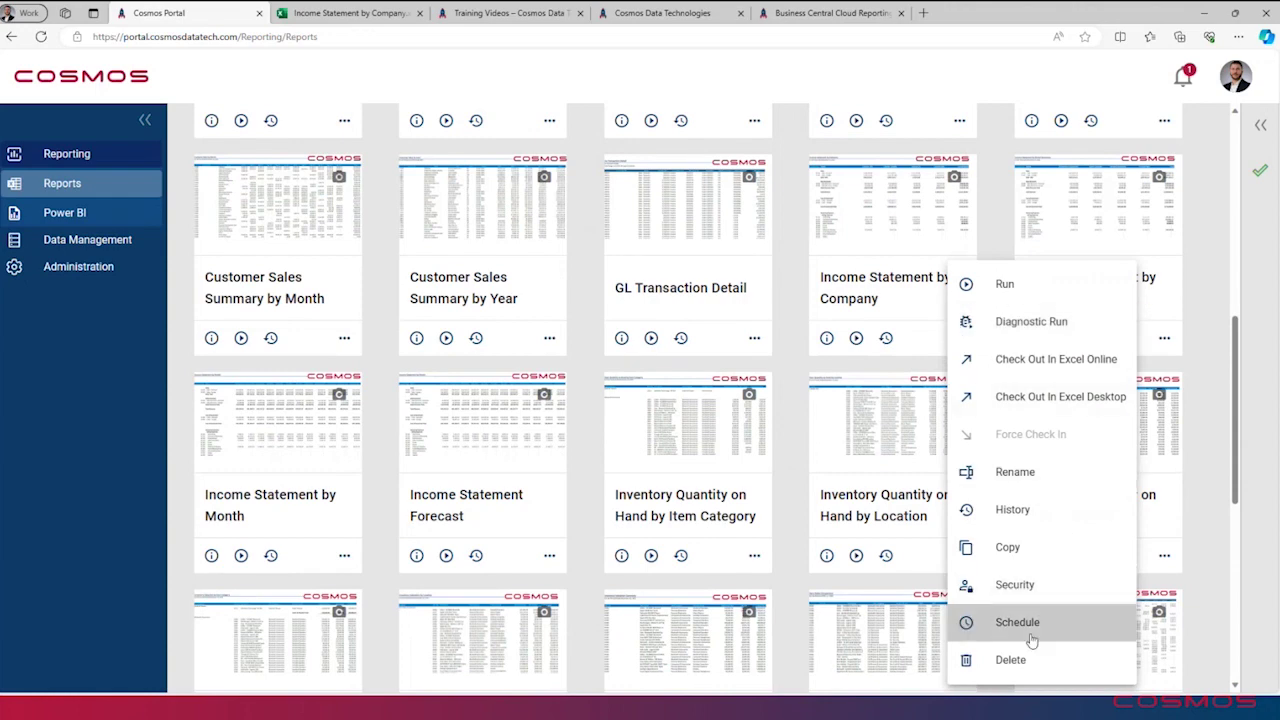
left_click(1015, 586)
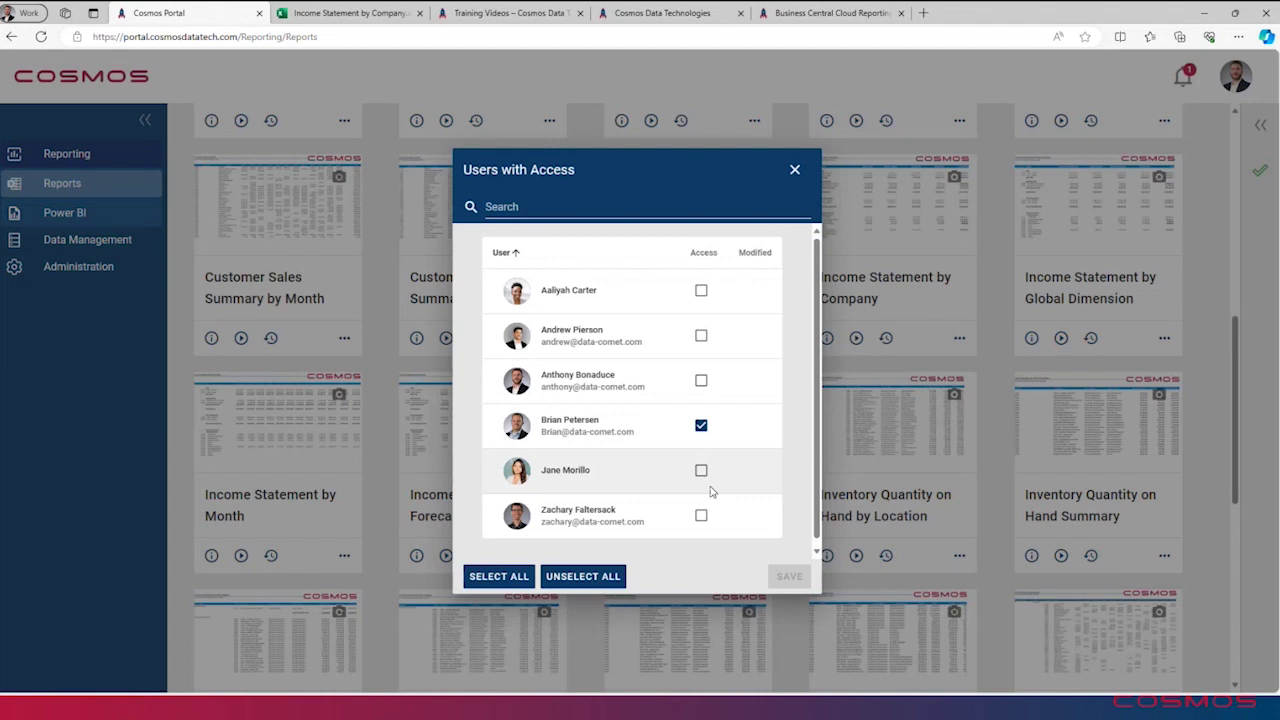
left_click(794, 172)
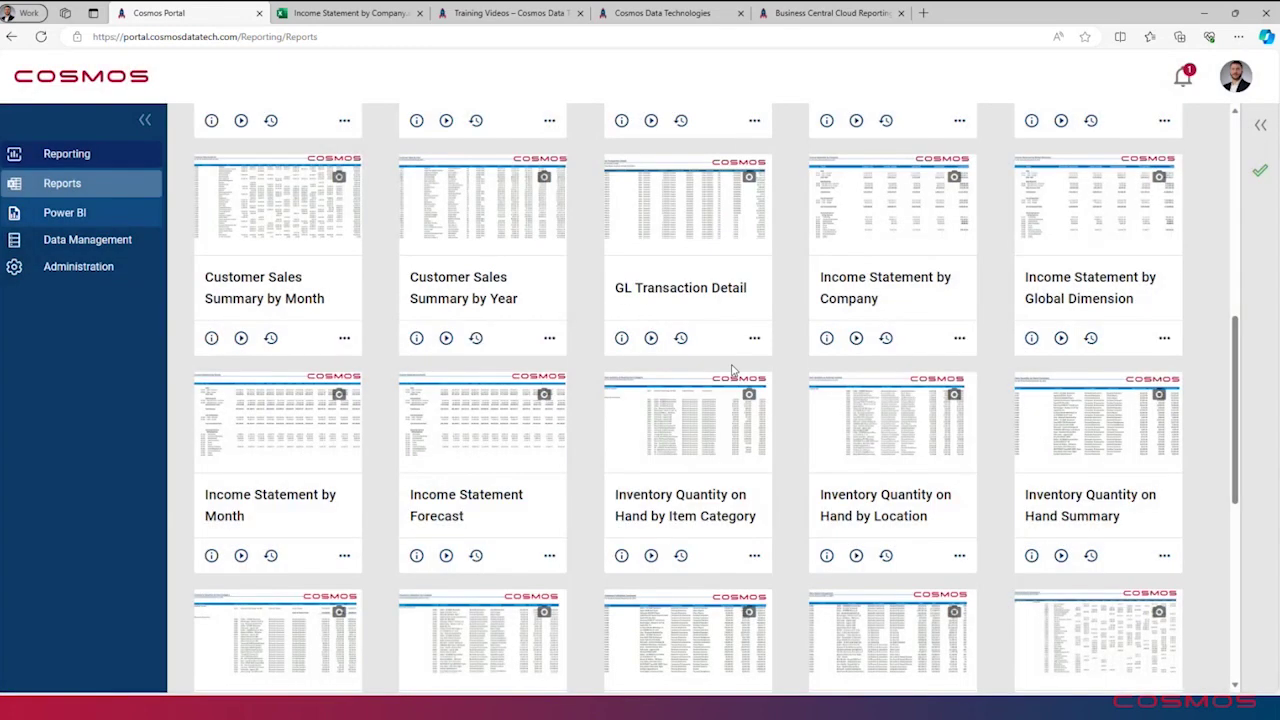
Step: Look over the new scheduled run options for the Income Statement by Company report, and close them without adding a schedule
left_click(959, 340)
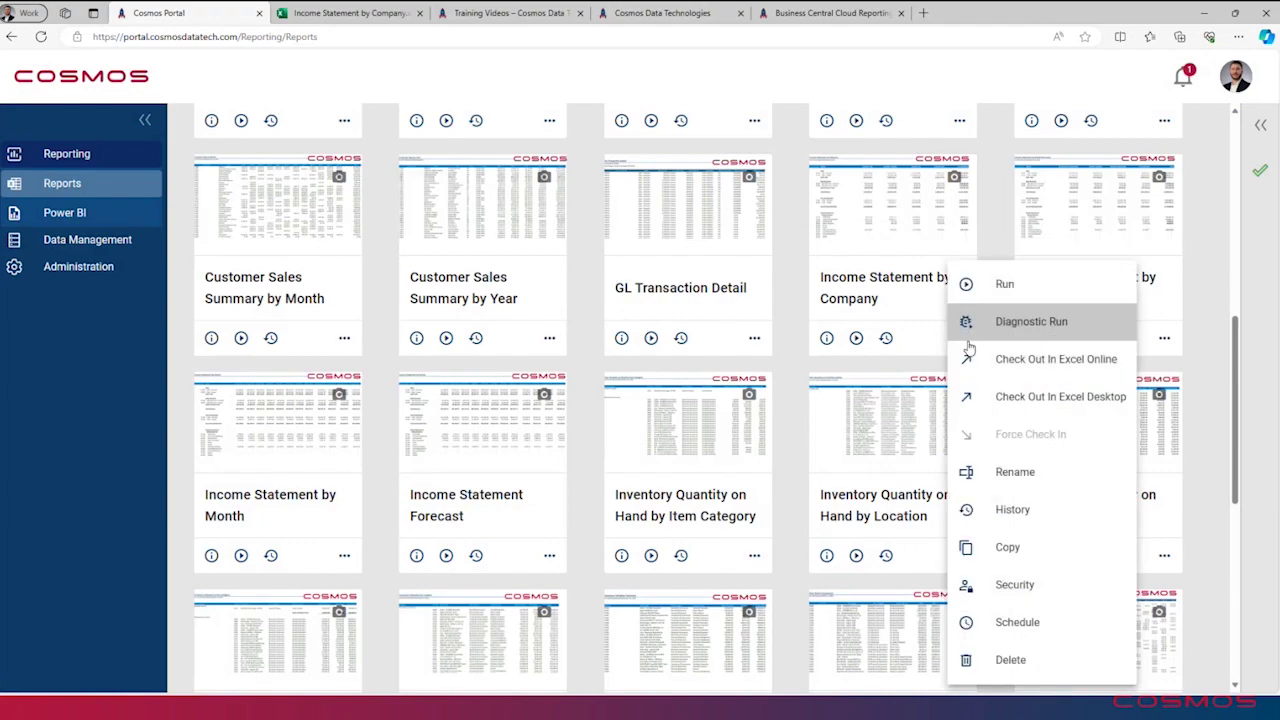
left_click(1035, 612)
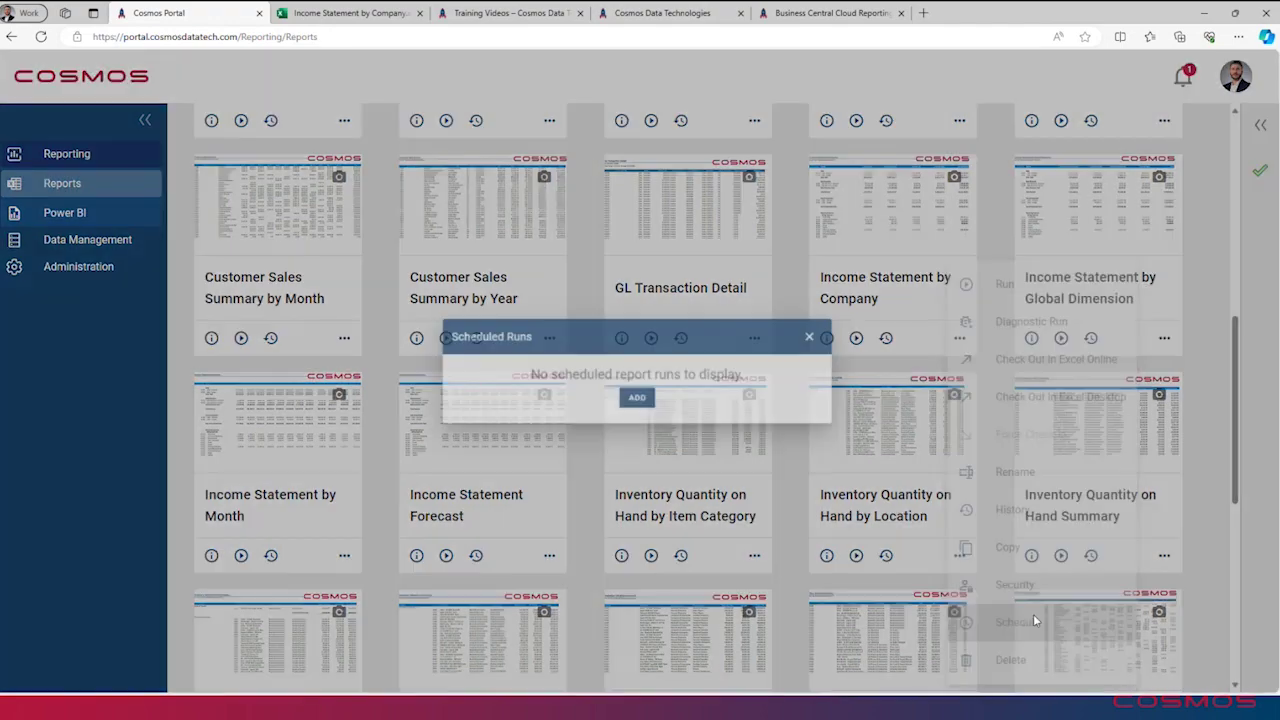
left_click(634, 400)
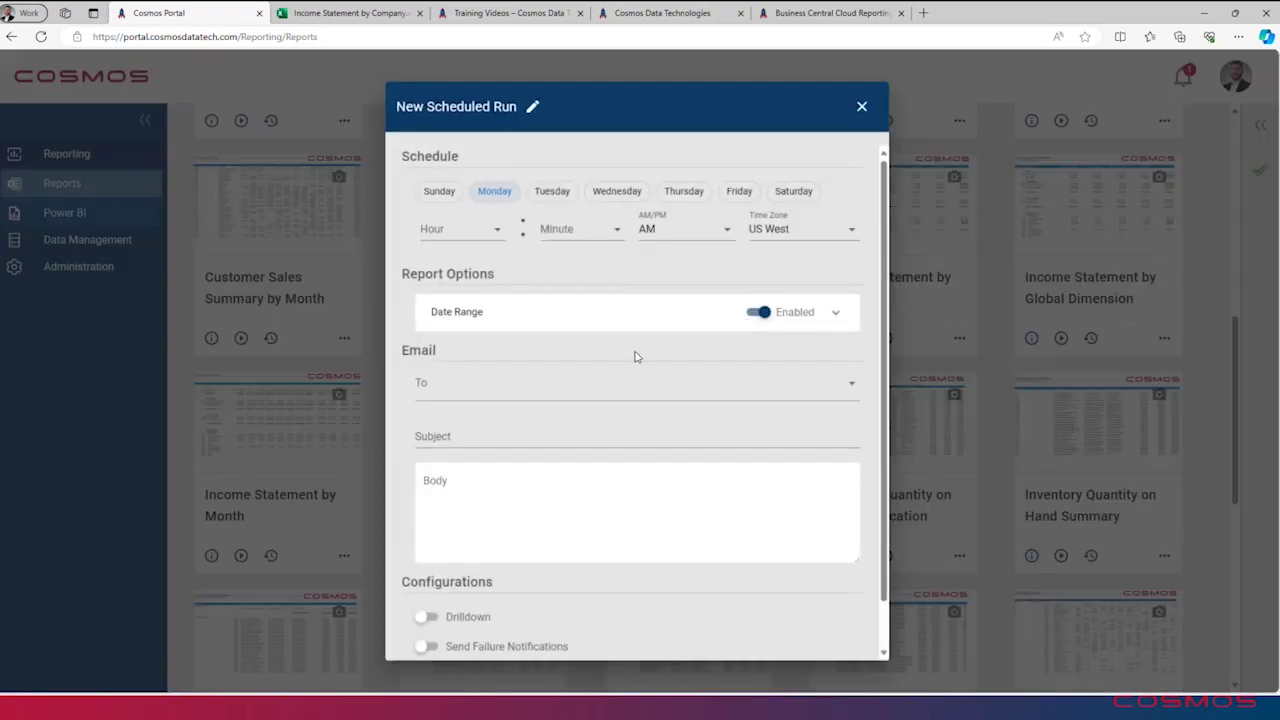
scroll(671, 382, "down", 1)
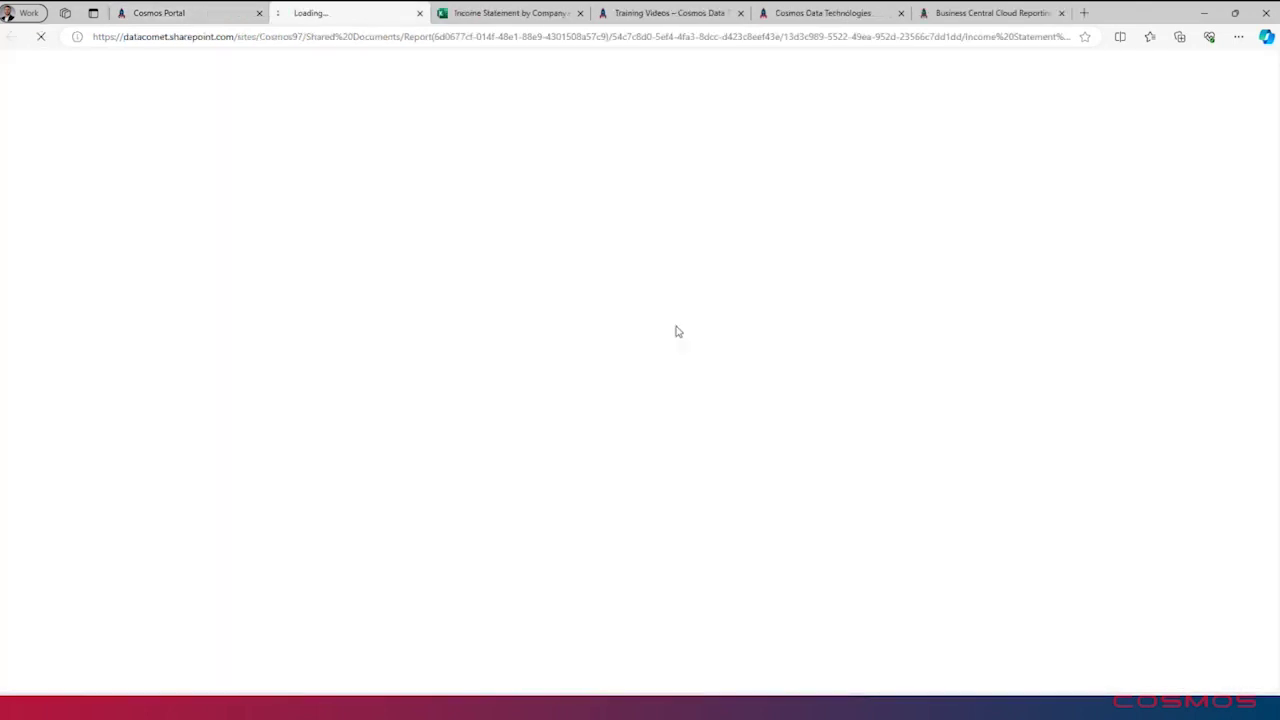
left_click(203, 16)
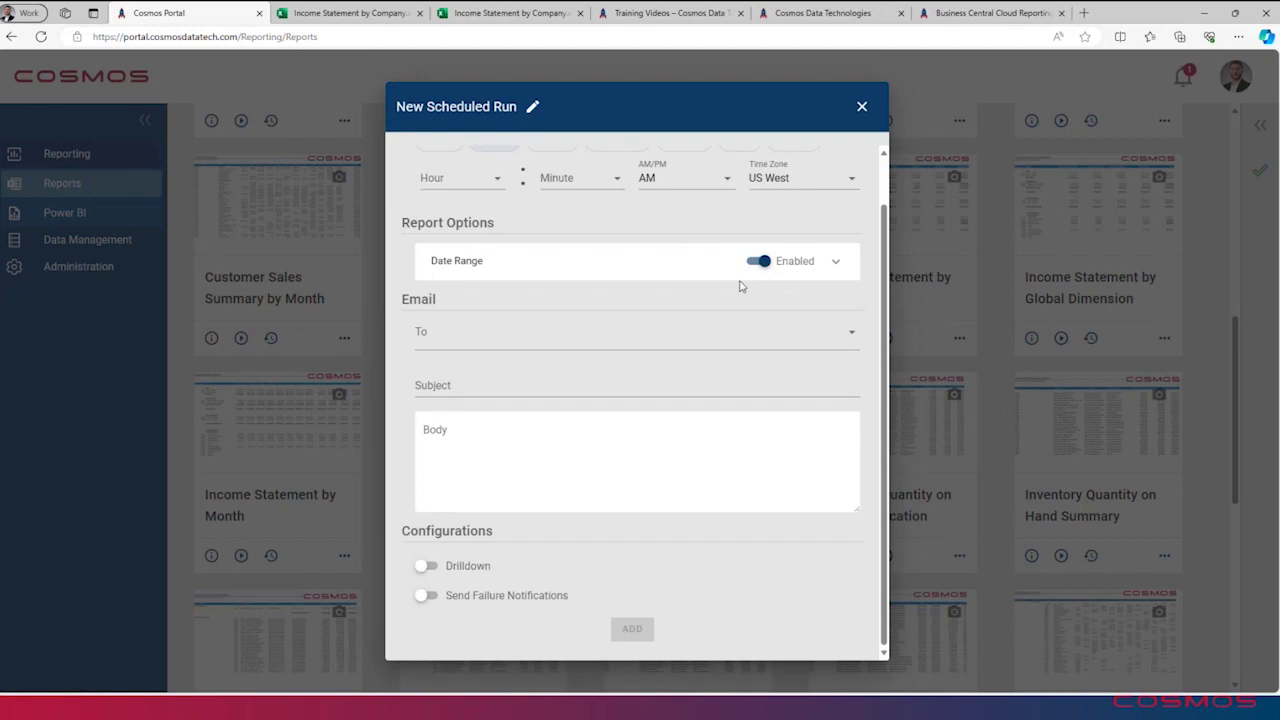
left_click(855, 111)
Step: Review the Income Statement by Company report's recent and archived runs and its archiving form, without archiving anything
left_click(843, 328)
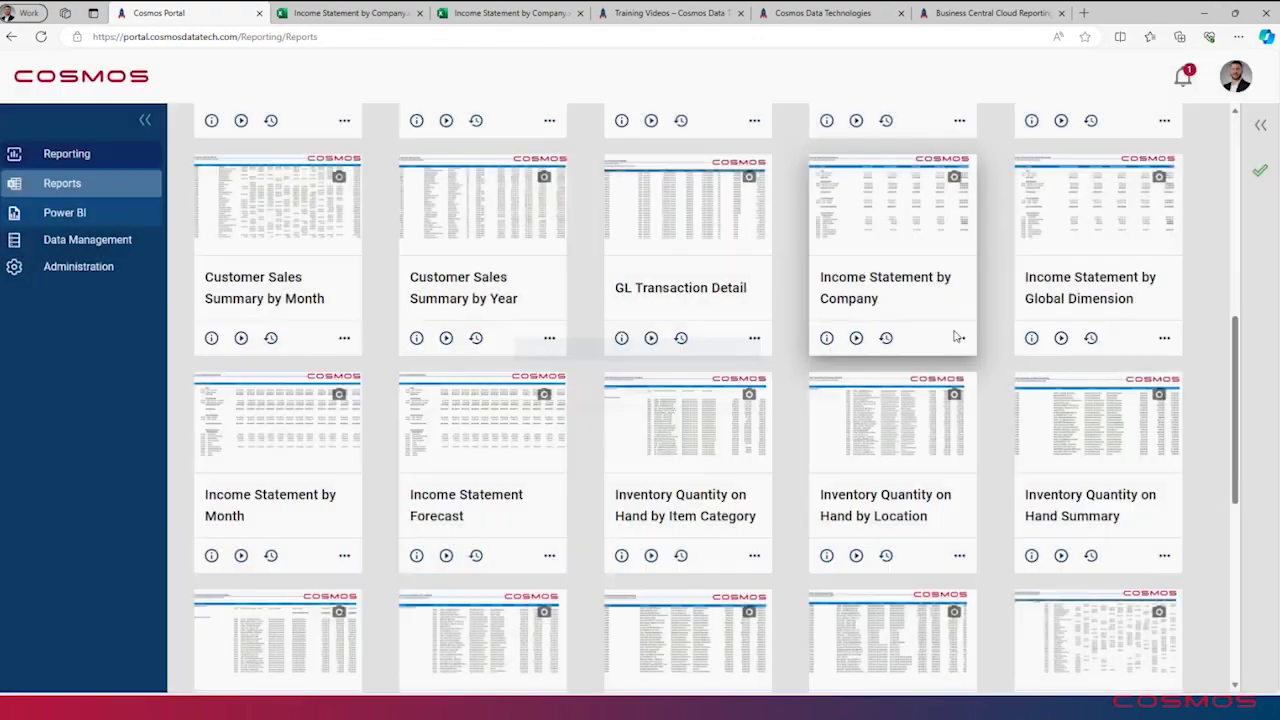
left_click(960, 340)
left_click(1018, 504)
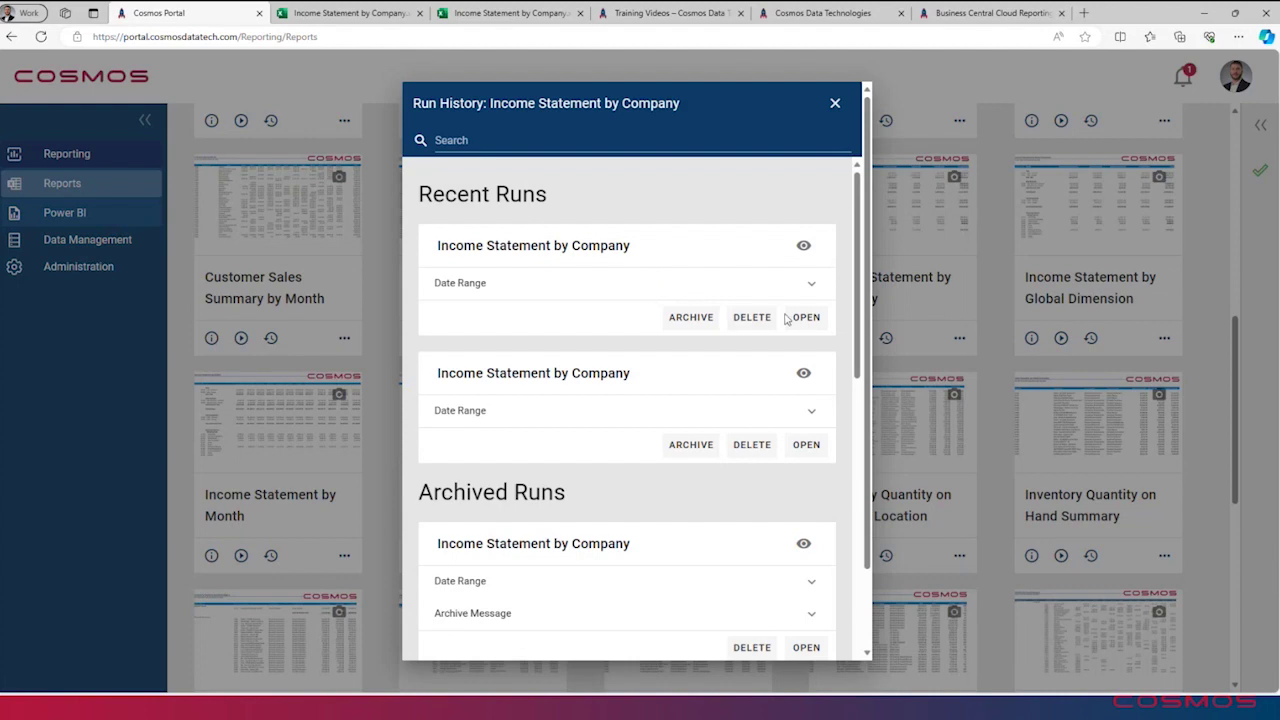
left_click(692, 318)
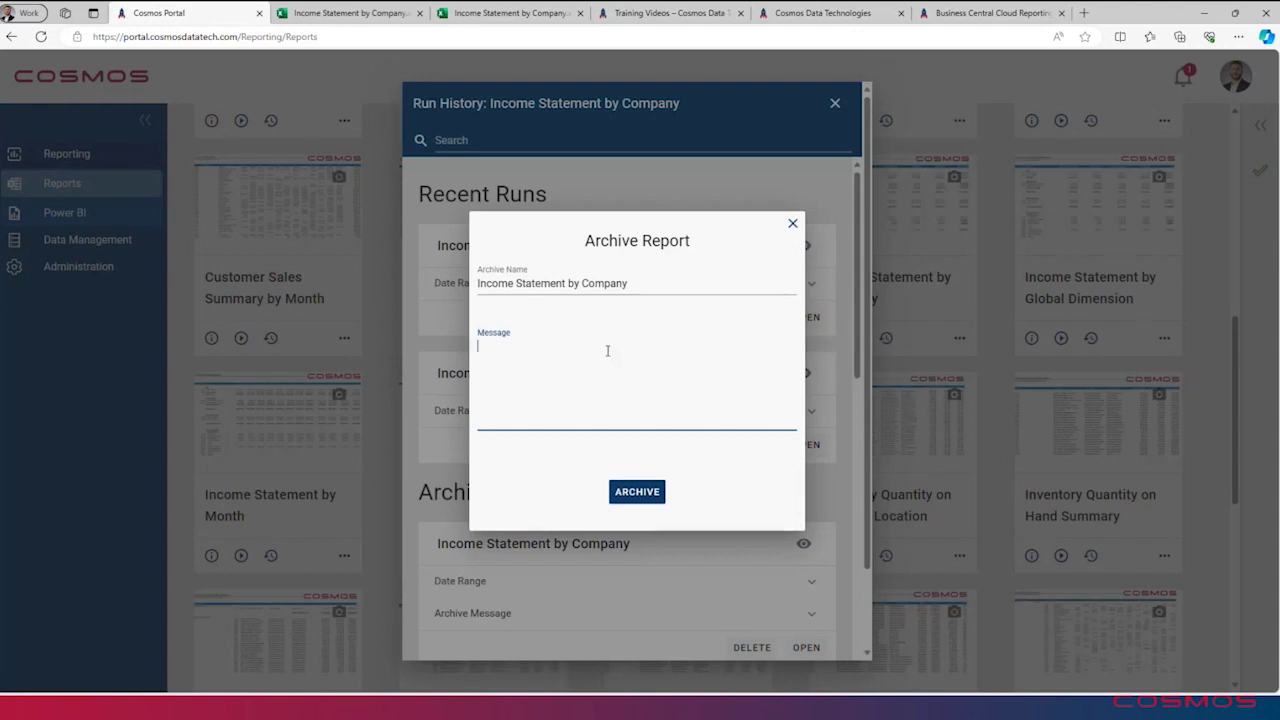
left_click(792, 223)
scroll(755, 463, "down", 1)
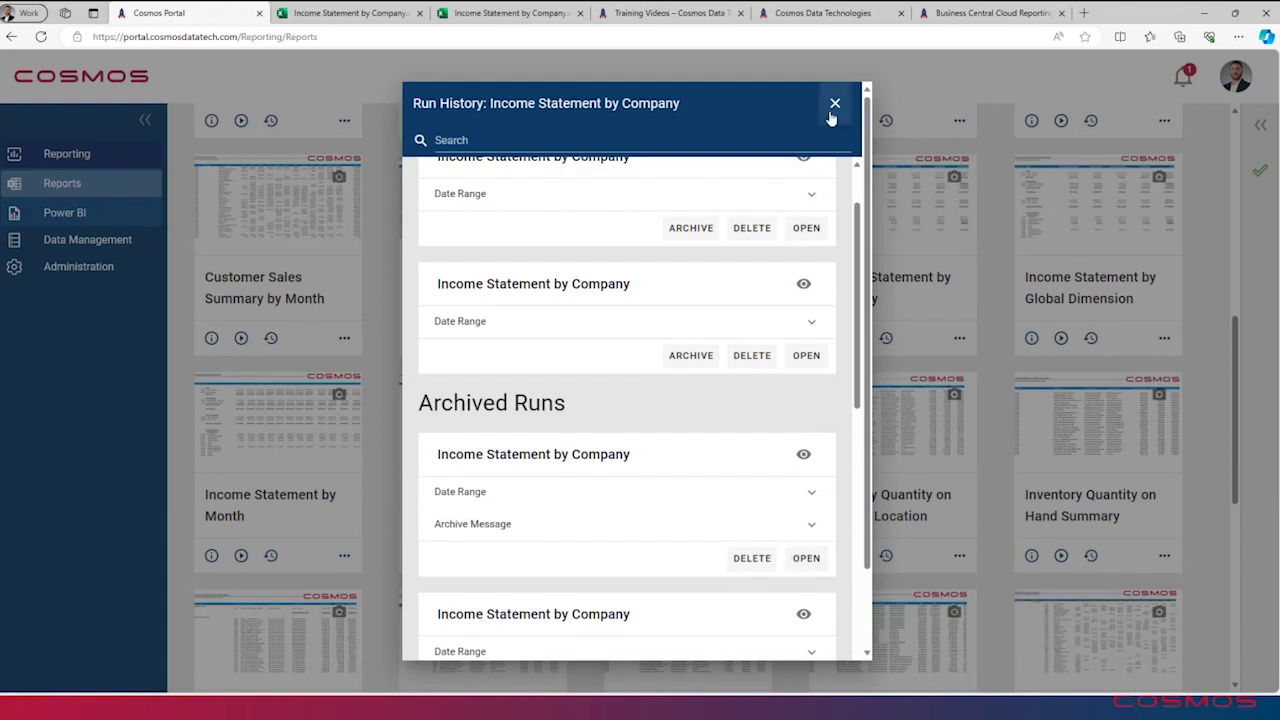
left_click(835, 103)
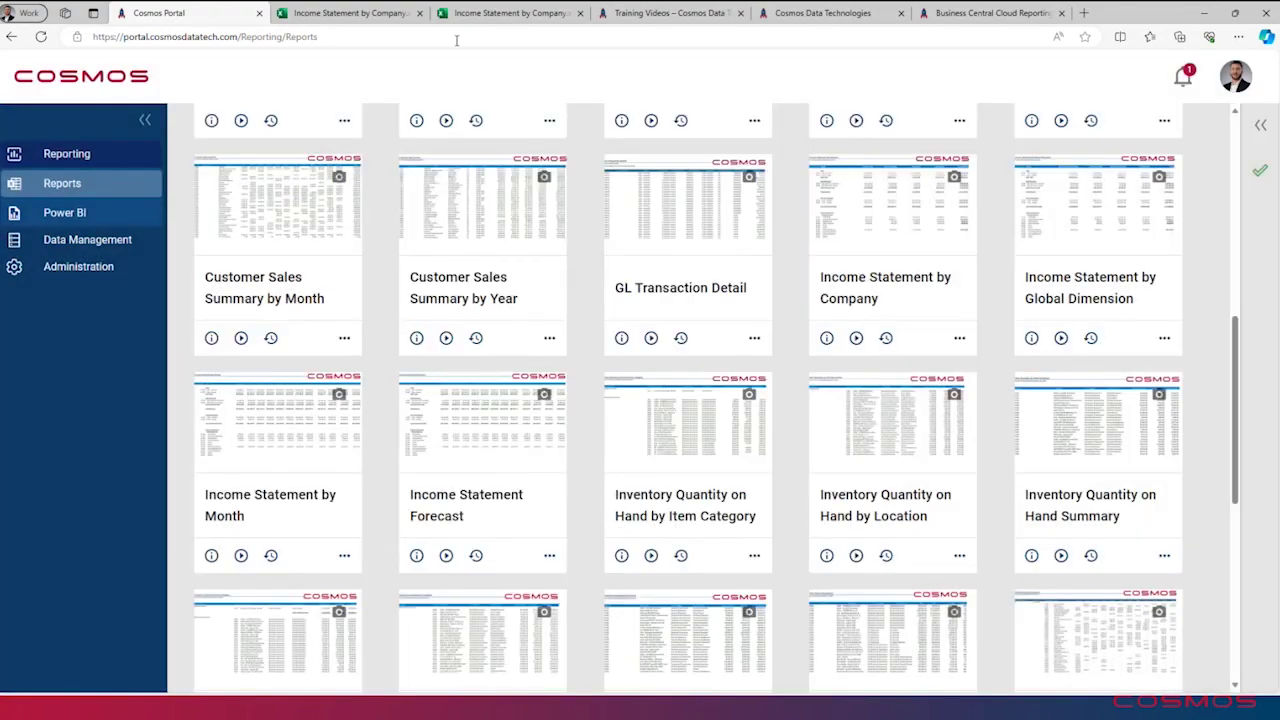
Step: Switch to the drilldown workbook to view the transactions behind the Cosmos USA Sales - Domestic amount, comparing it with the original report
left_click(371, 20)
left_click(510, 13)
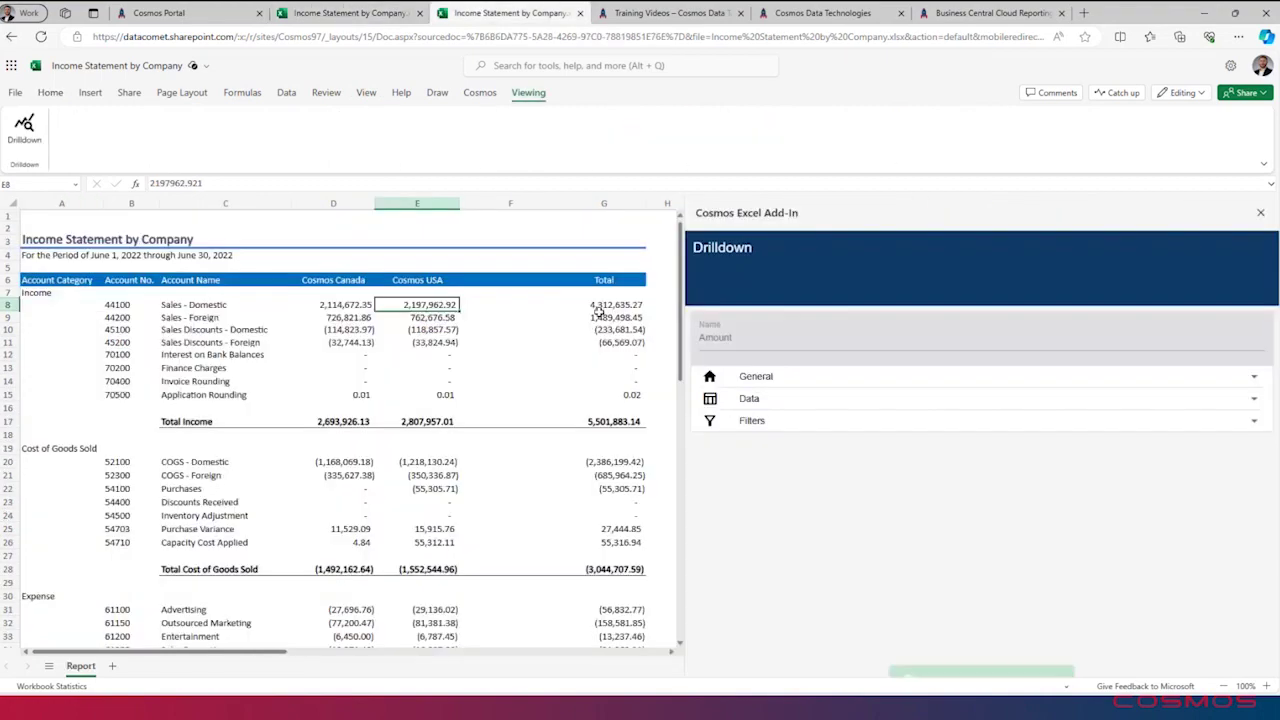
left_click(358, 16)
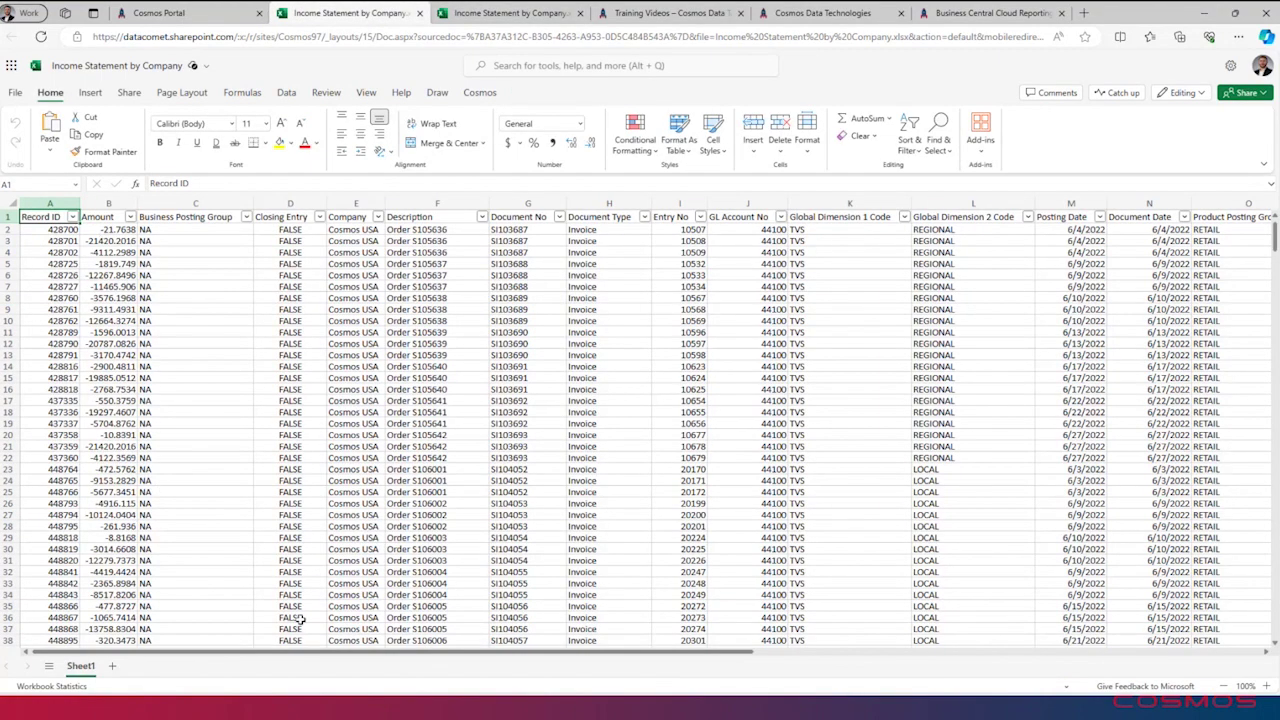
Step: Examine the drilldown transactions and the Company column's filter values, leaving the filter unchanged
left_click_drag(326, 655, 280, 655)
left_click(378, 217)
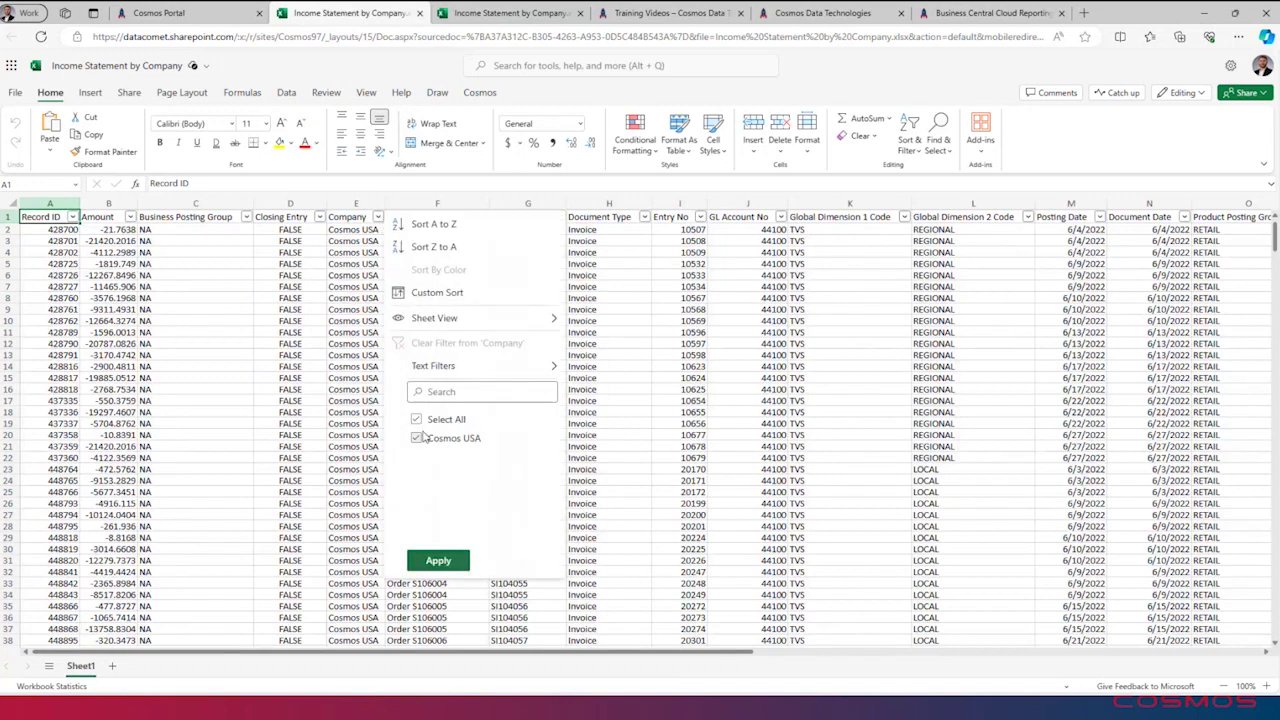
left_click(364, 250)
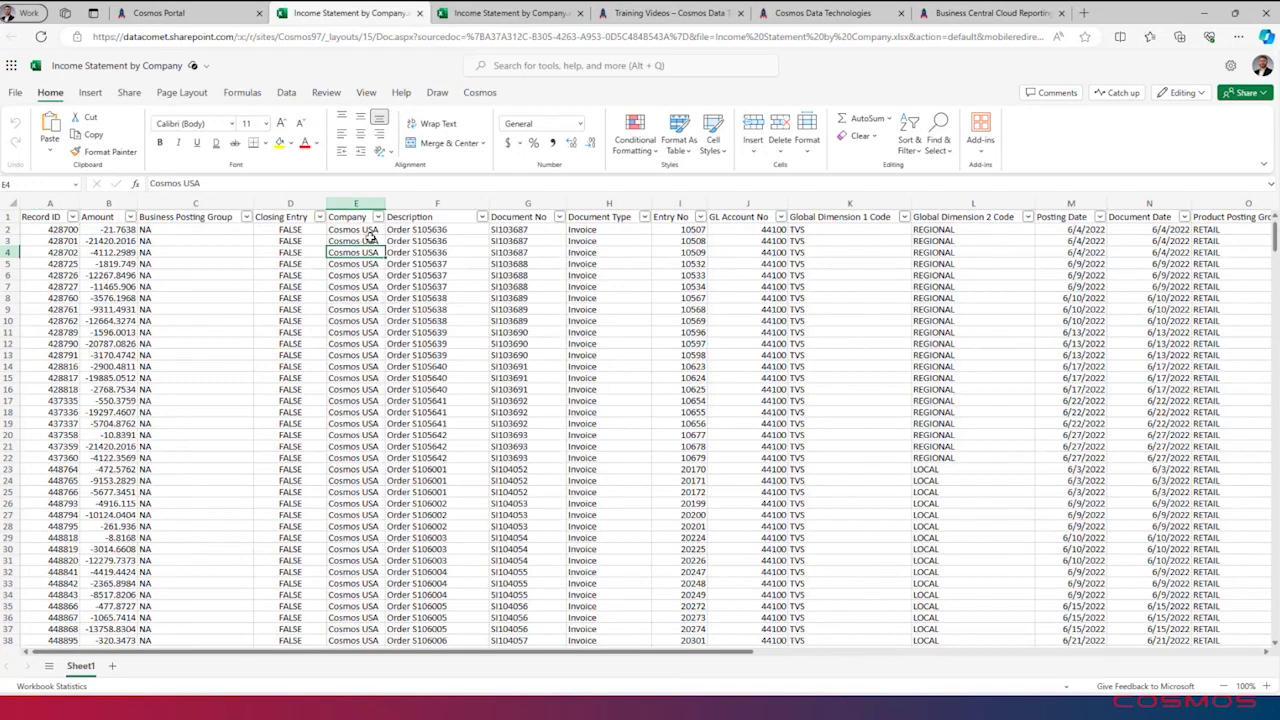
left_click(11, 204)
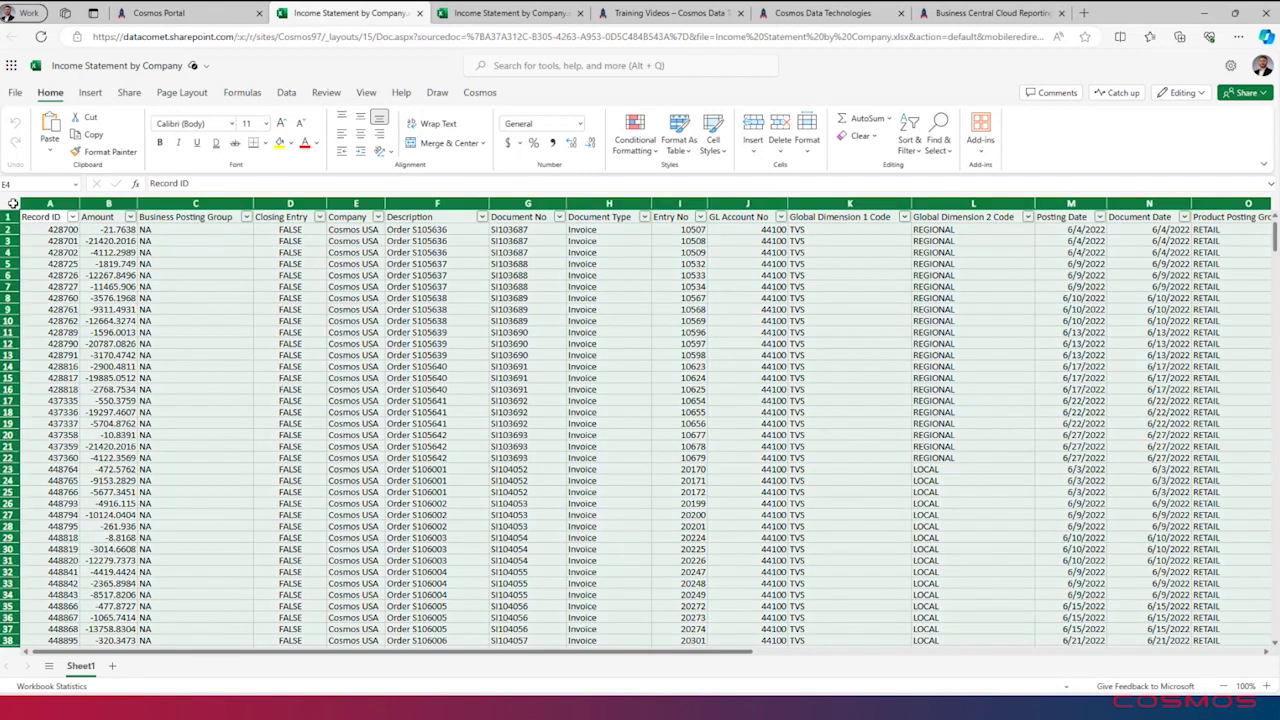
left_click(200, 252)
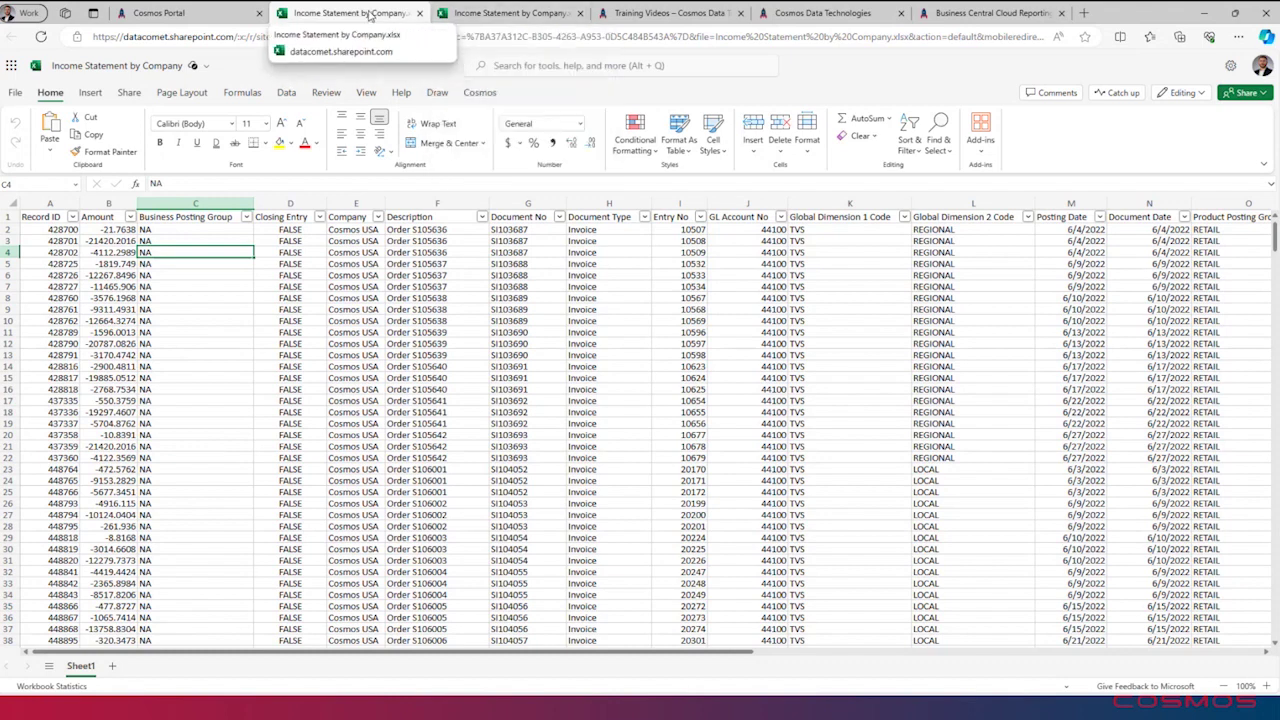
Step: Close both Income Statement by Company workbooks and return to the Cosmos Portal
left_click(420, 14)
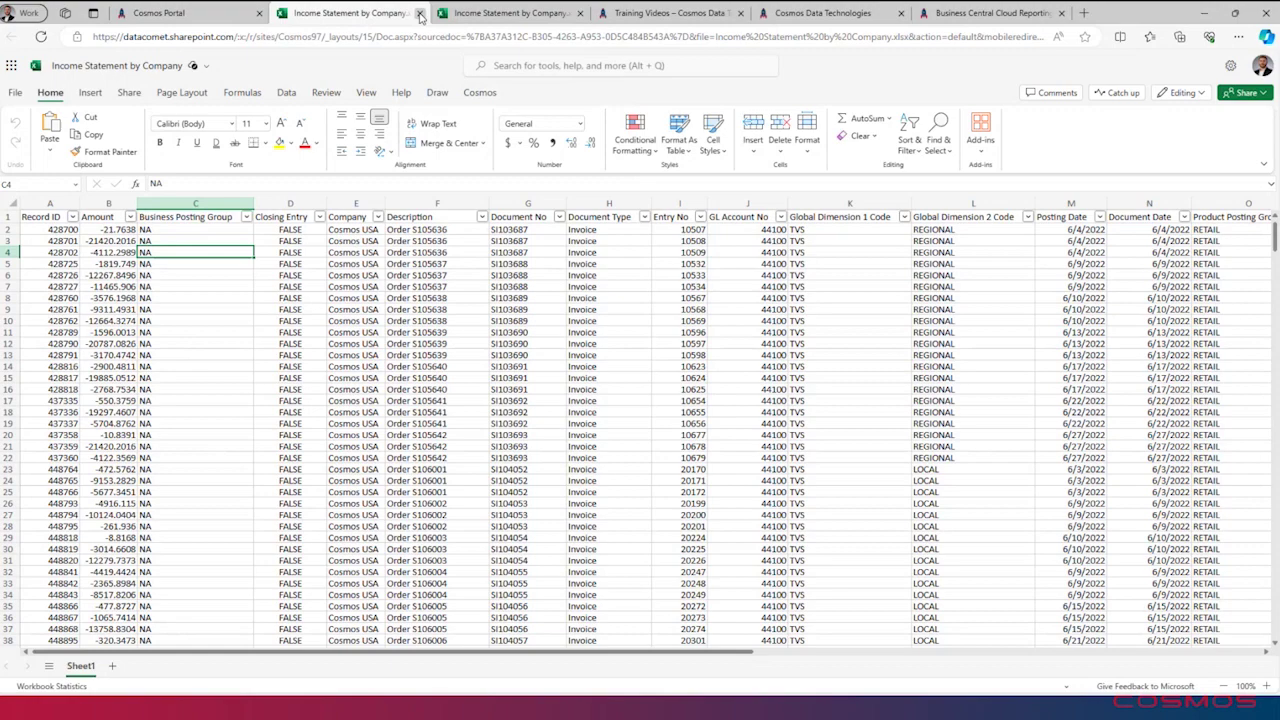
left_click(420, 14)
left_click(228, 16)
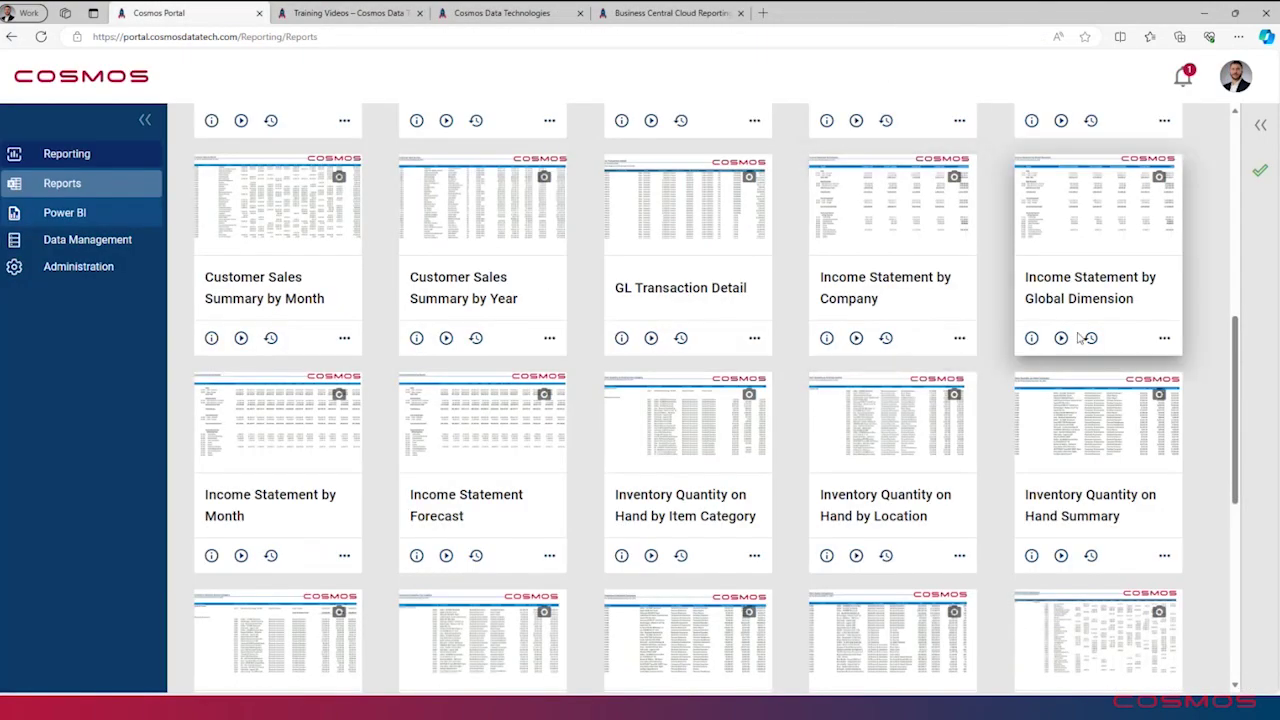
Step: Create a new Cosmos report named Monthly Sales by Salesperson, without checking it out to Excel Desktop
scroll(1052, 341, "up", 6)
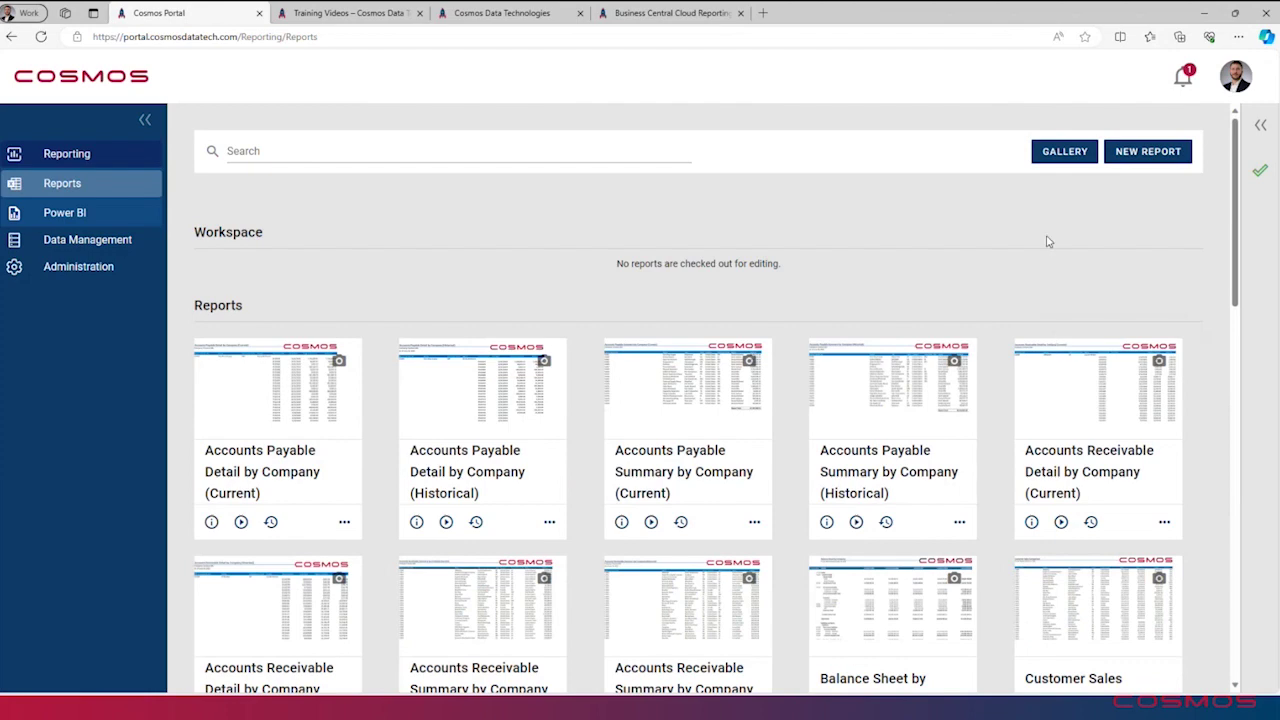
left_click(1155, 155)
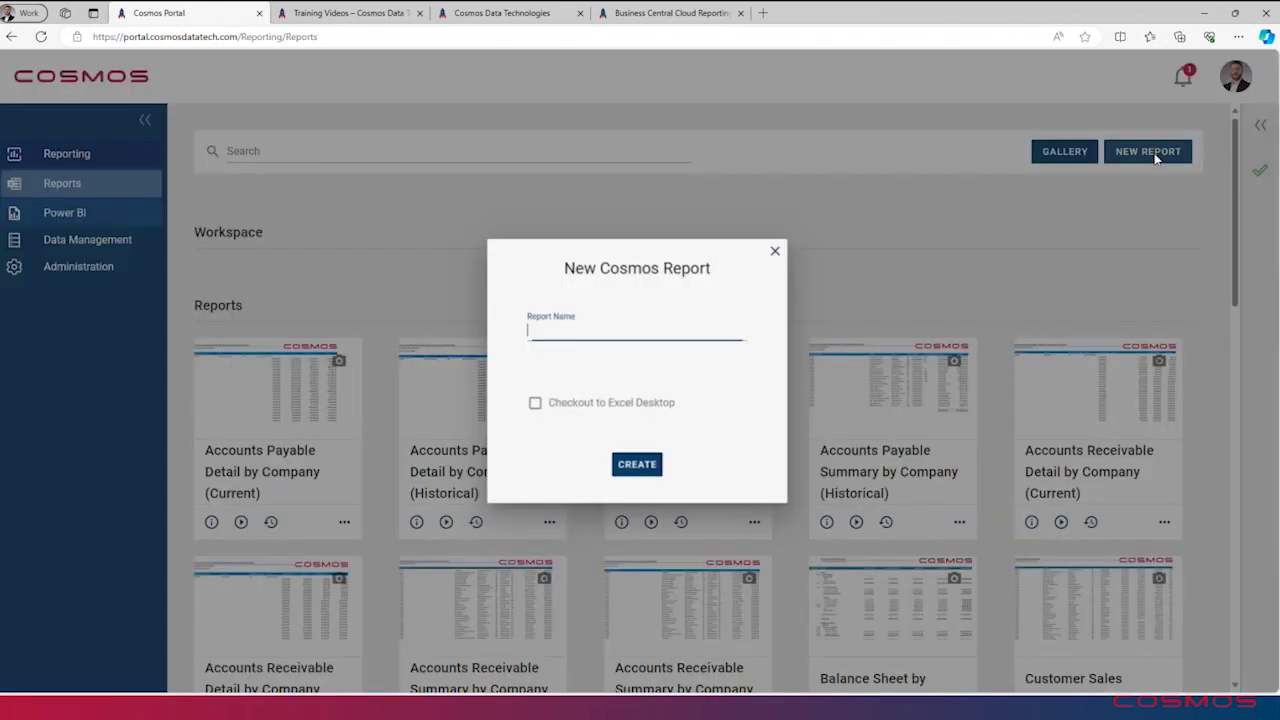
type("Monthly")
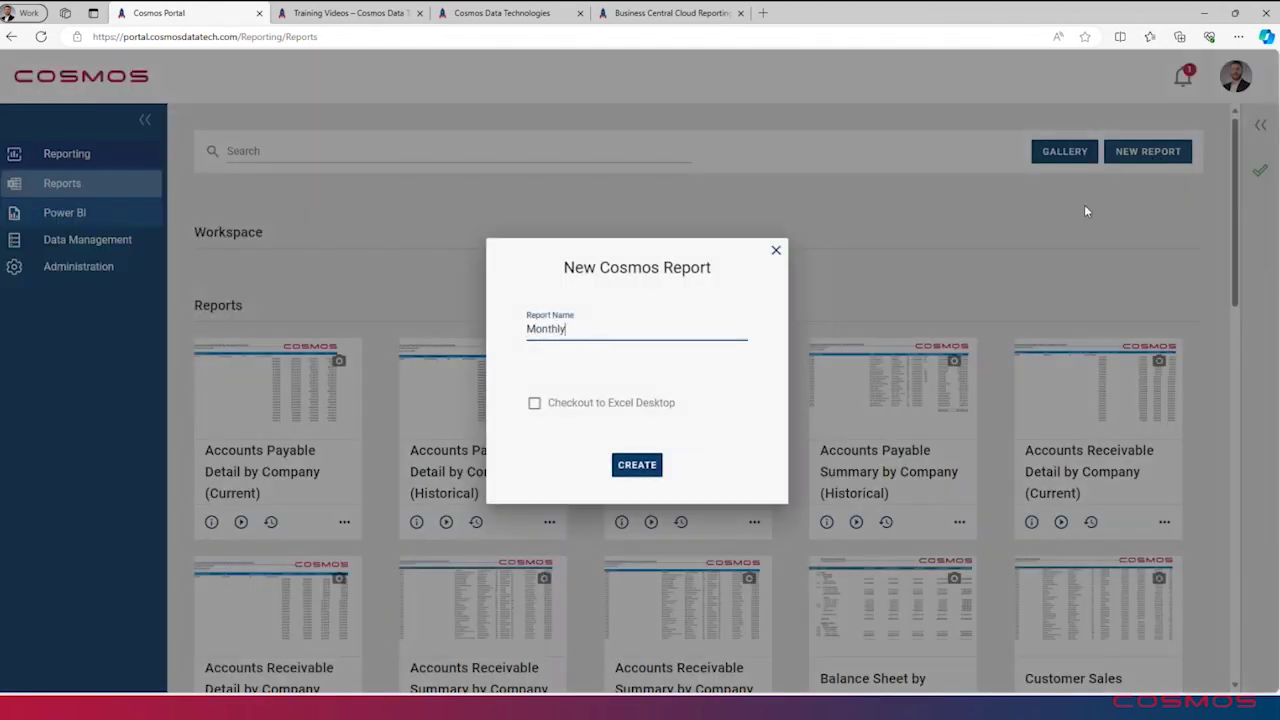
type(" Sales by Salesperson")
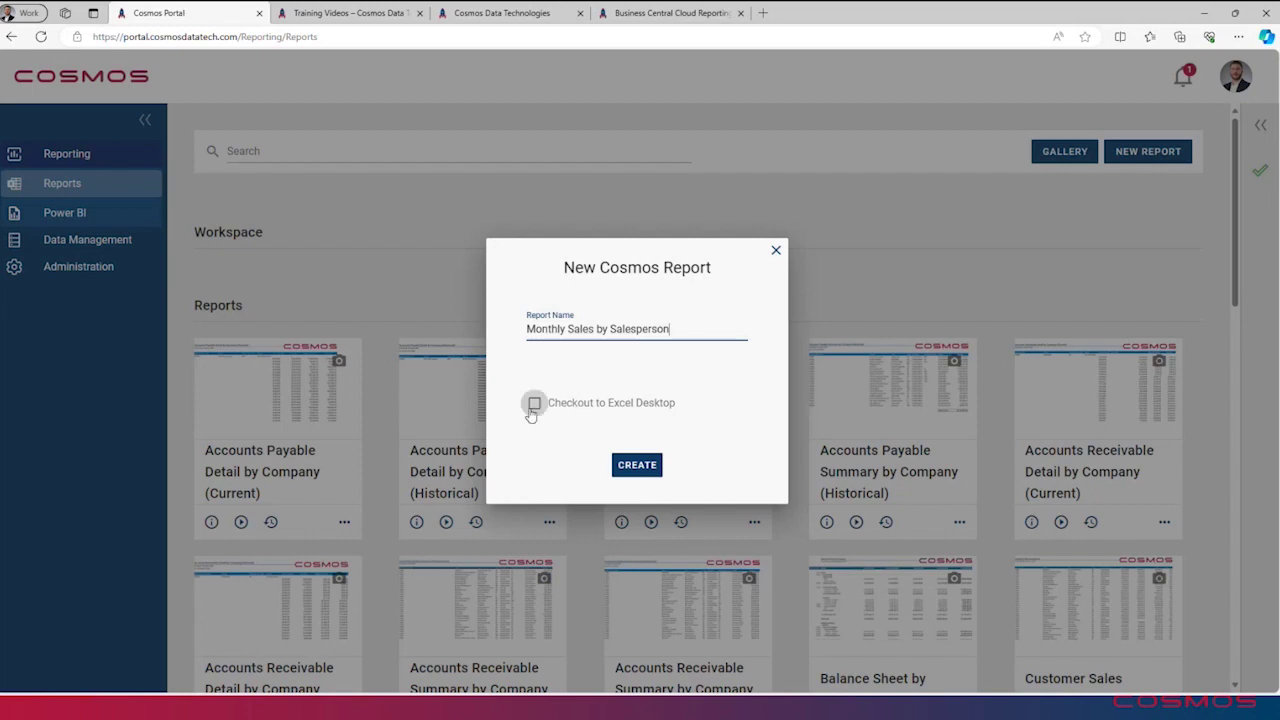
left_click(647, 467)
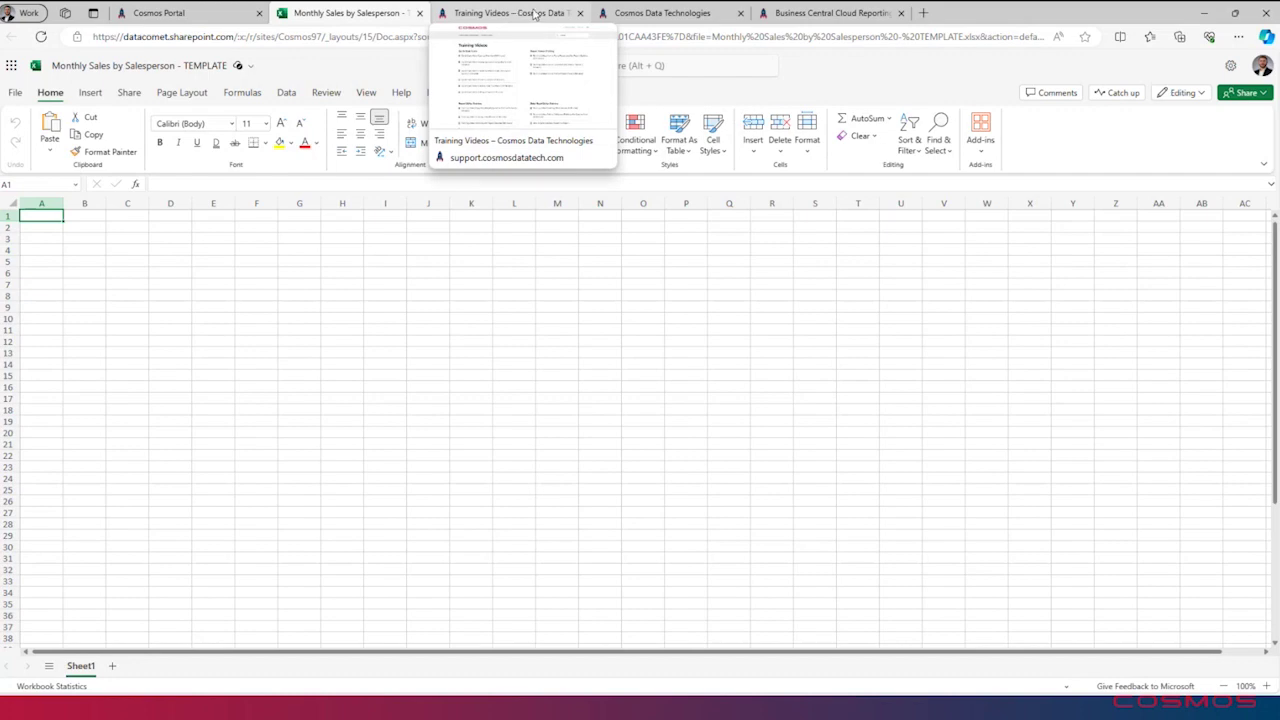
Step: Switch to the Cosmos website to view its training options, and look through the Training Videos list
left_click(843, 20)
mouse_move(415, 85)
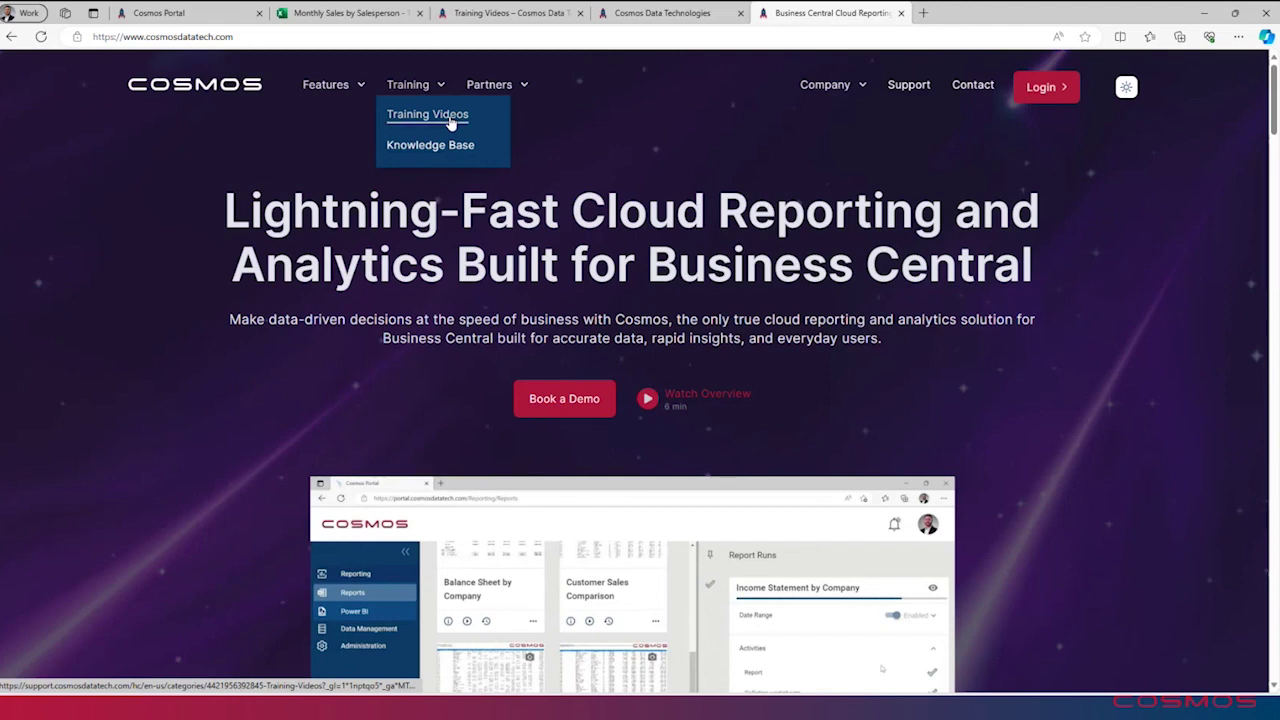
left_click(455, 113)
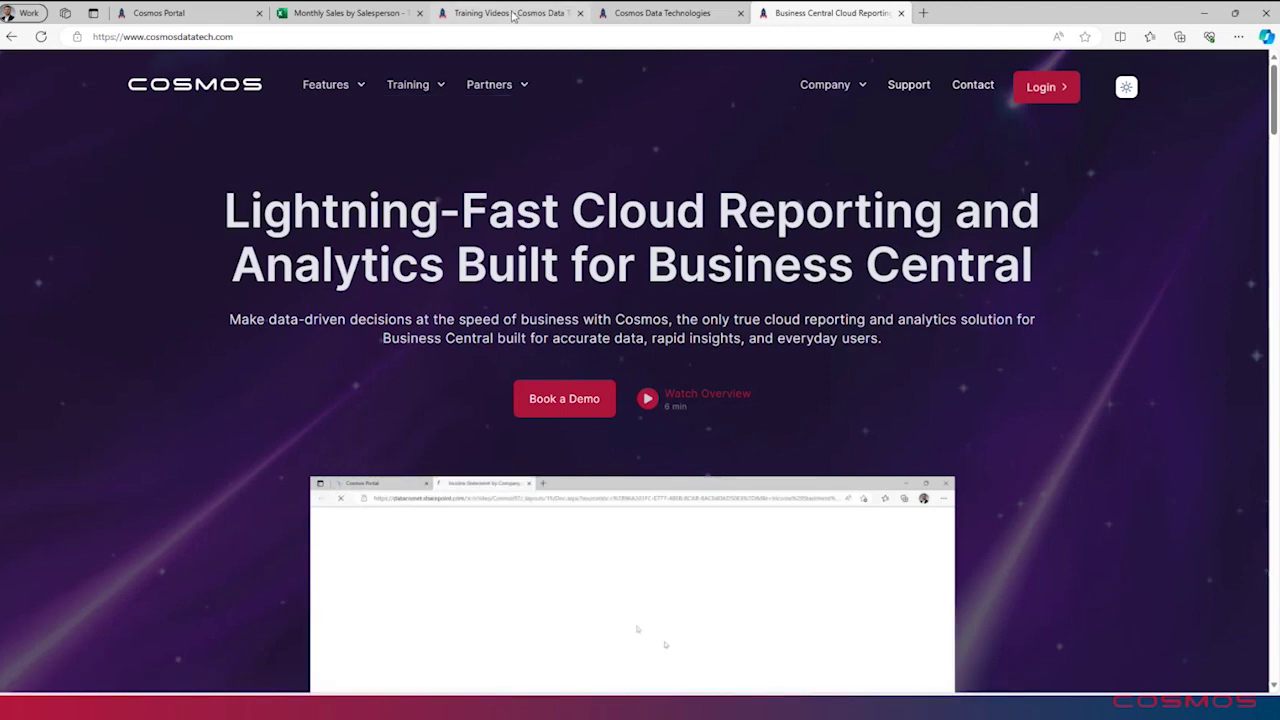
scroll(560, 265, "down", 2)
scroll(580, 262, "down", 3)
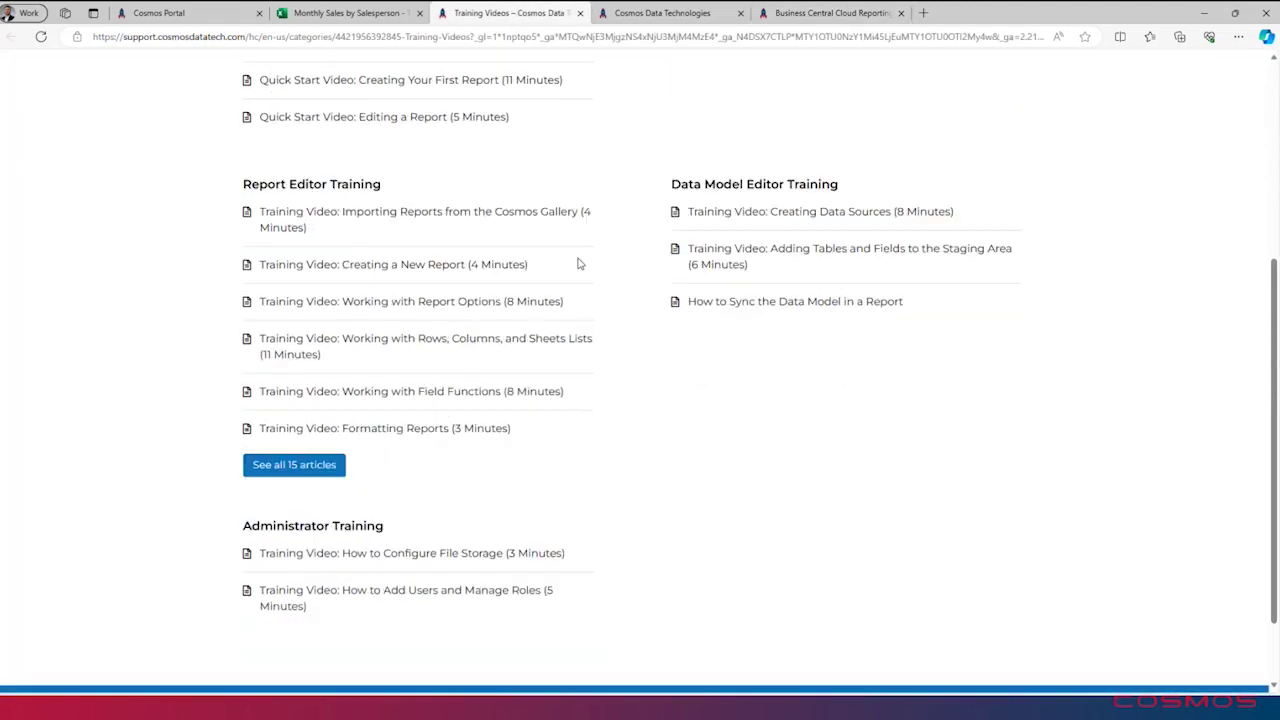
scroll(580, 262, "up", 5)
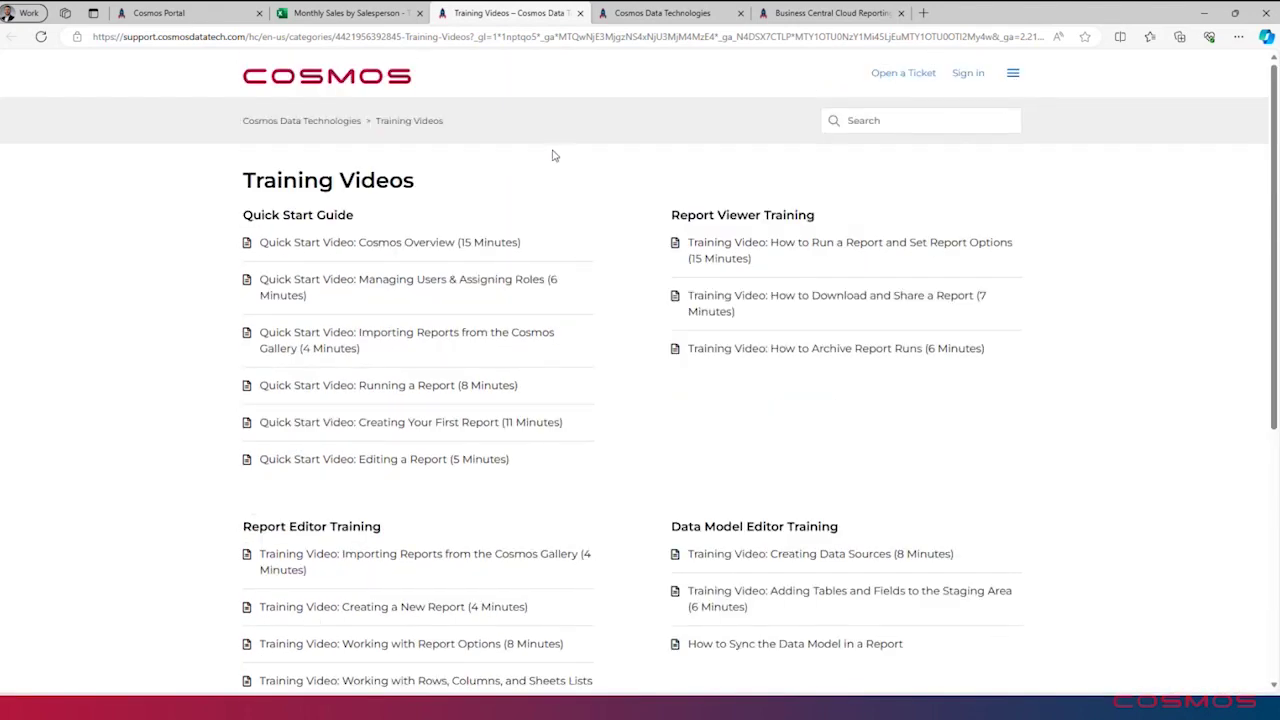
Step: Search the Cosmos knowledge base for grouping and read through the article How to Nest Range Lists to Create Grouping Reports
left_click(650, 18)
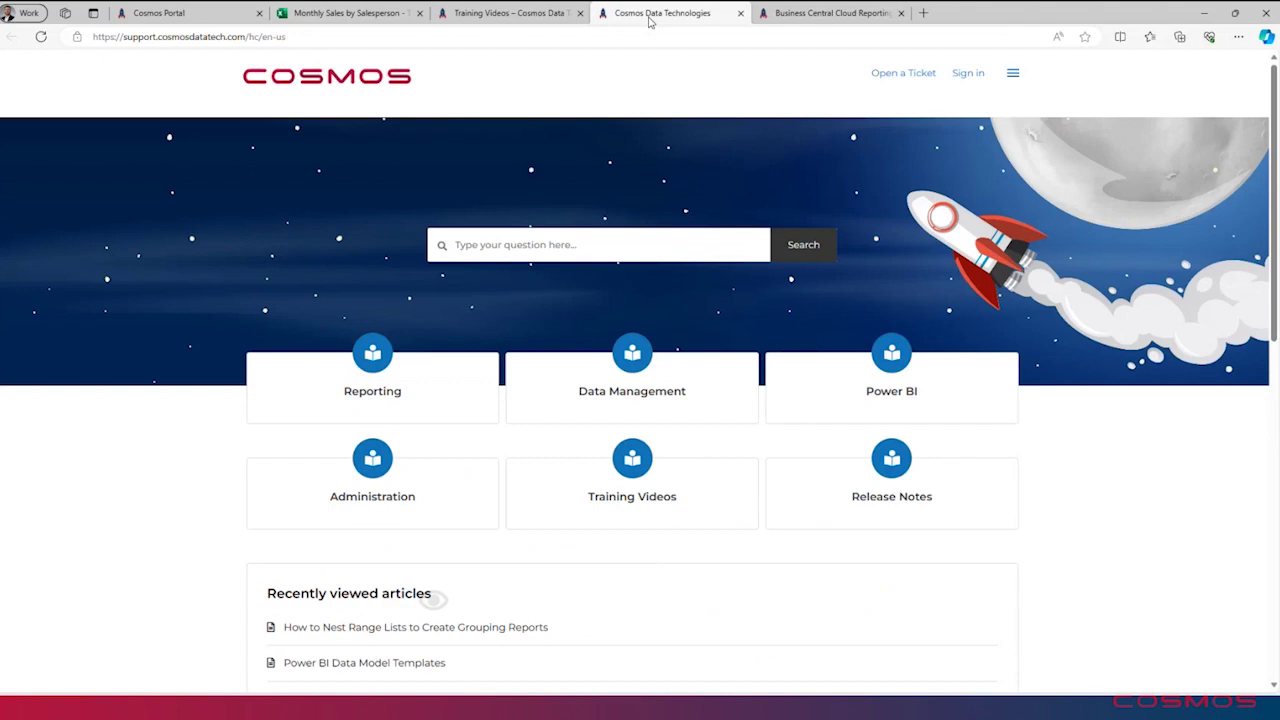
left_click(546, 244)
type("grouping")
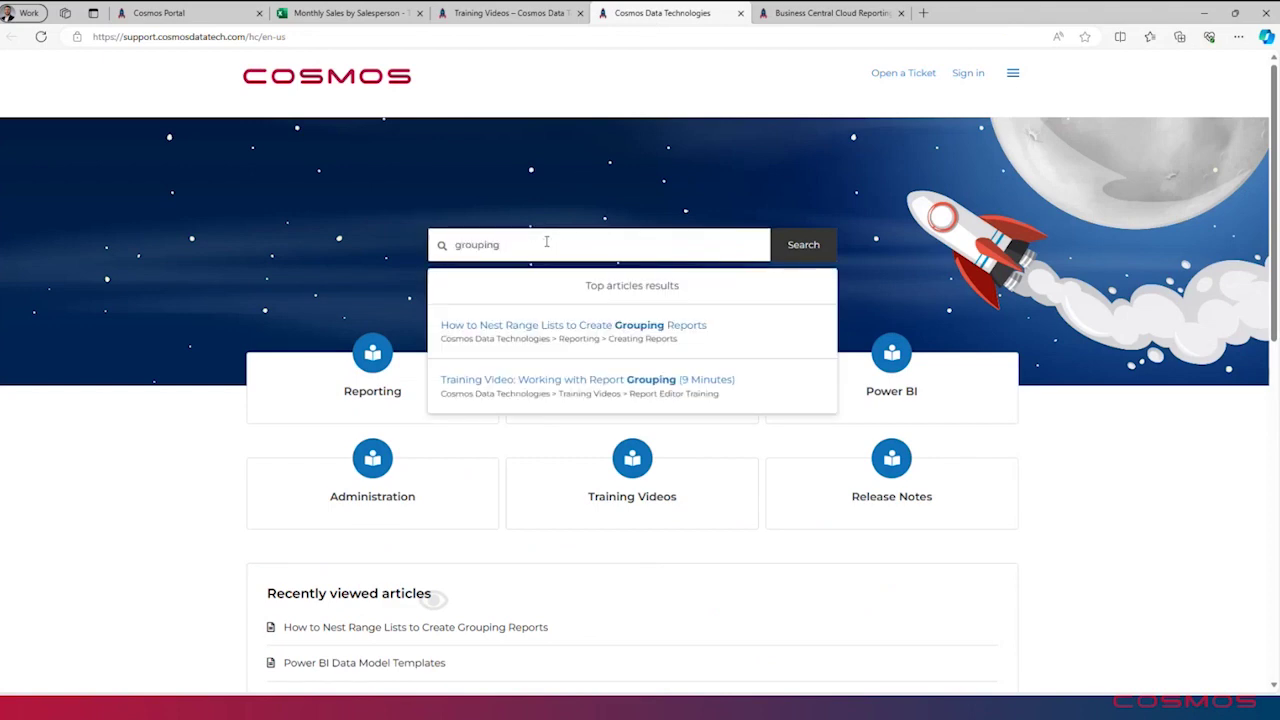
left_click(602, 328)
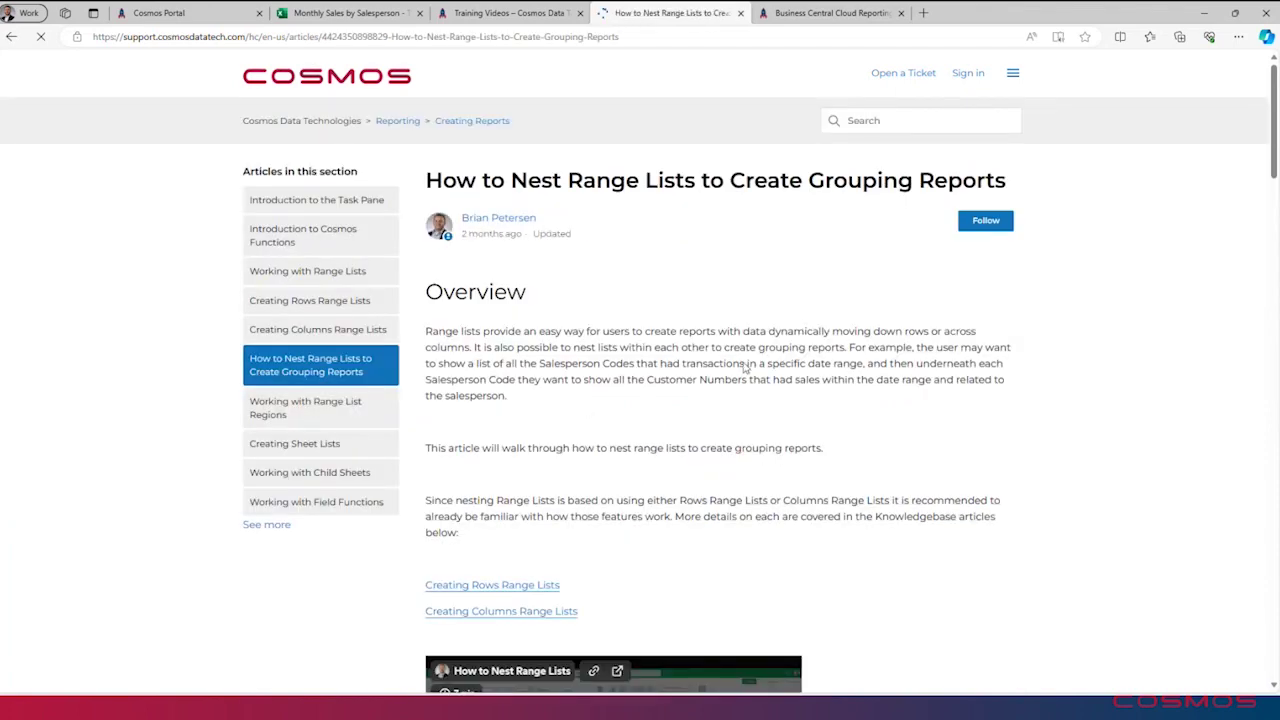
scroll(730, 524, "down", 1)
scroll(730, 524, "down", 10)
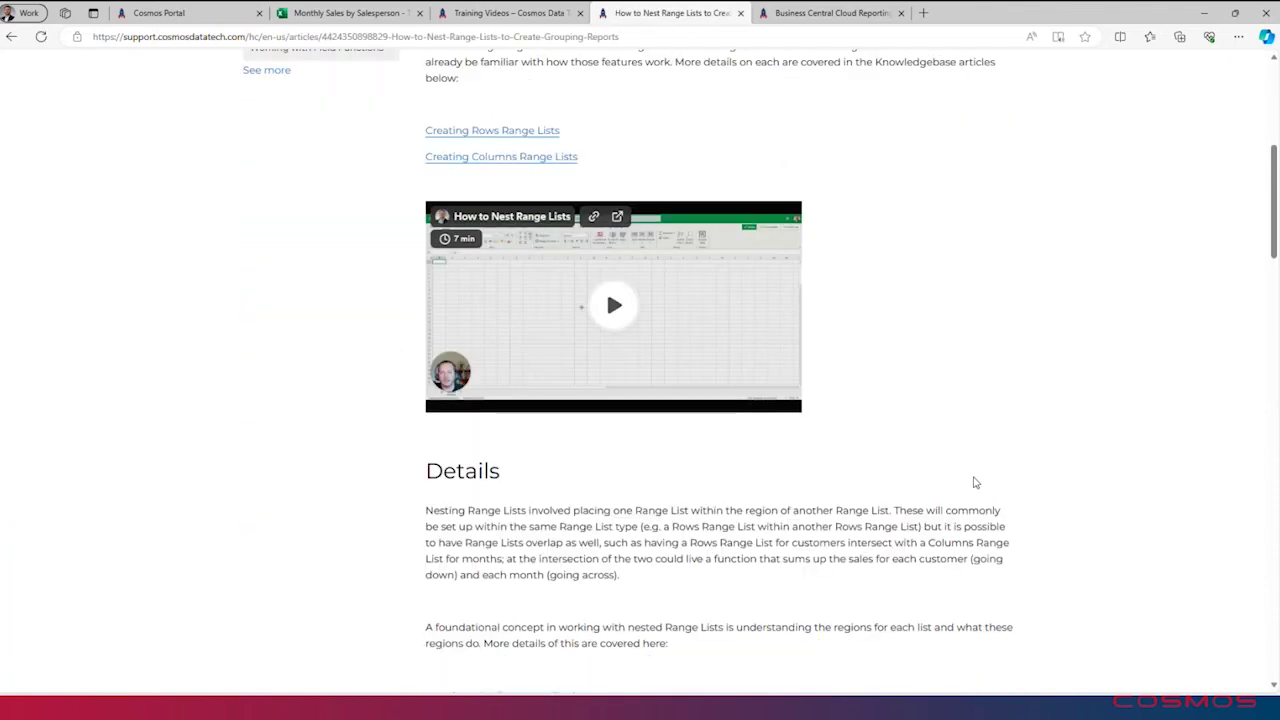
scroll(850, 483, "down", 10)
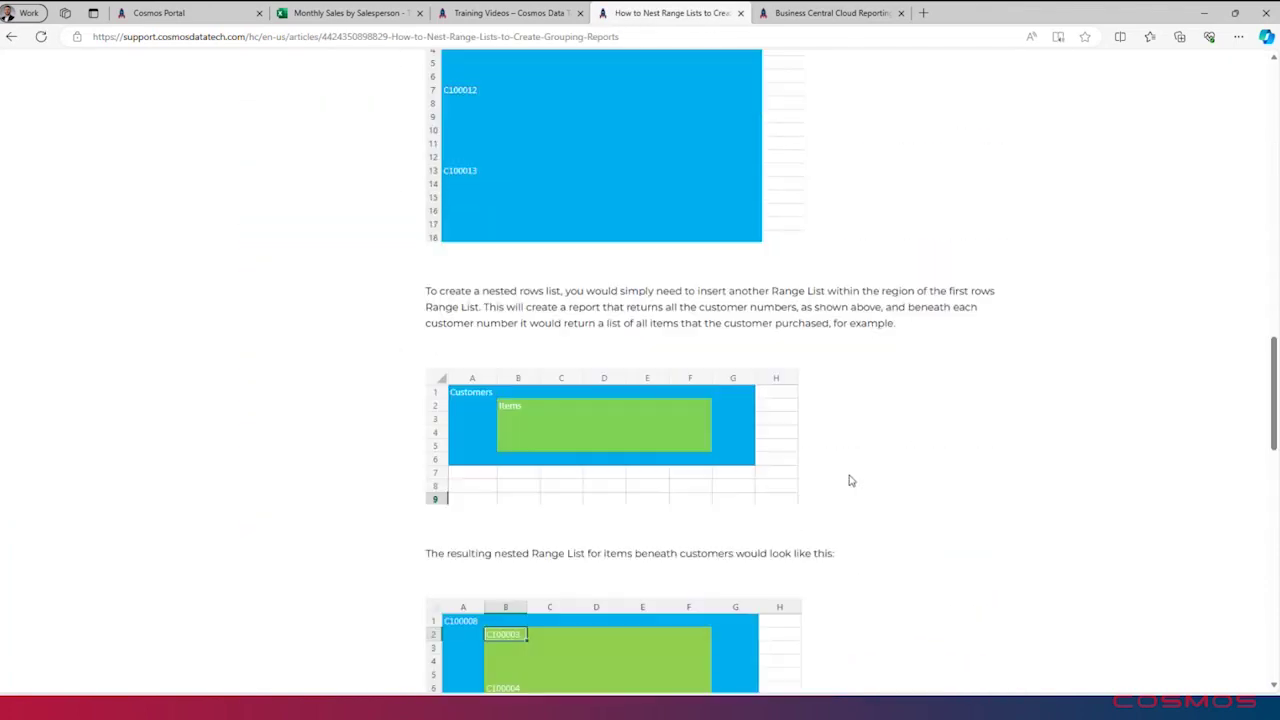
scroll(850, 481, "down", 2)
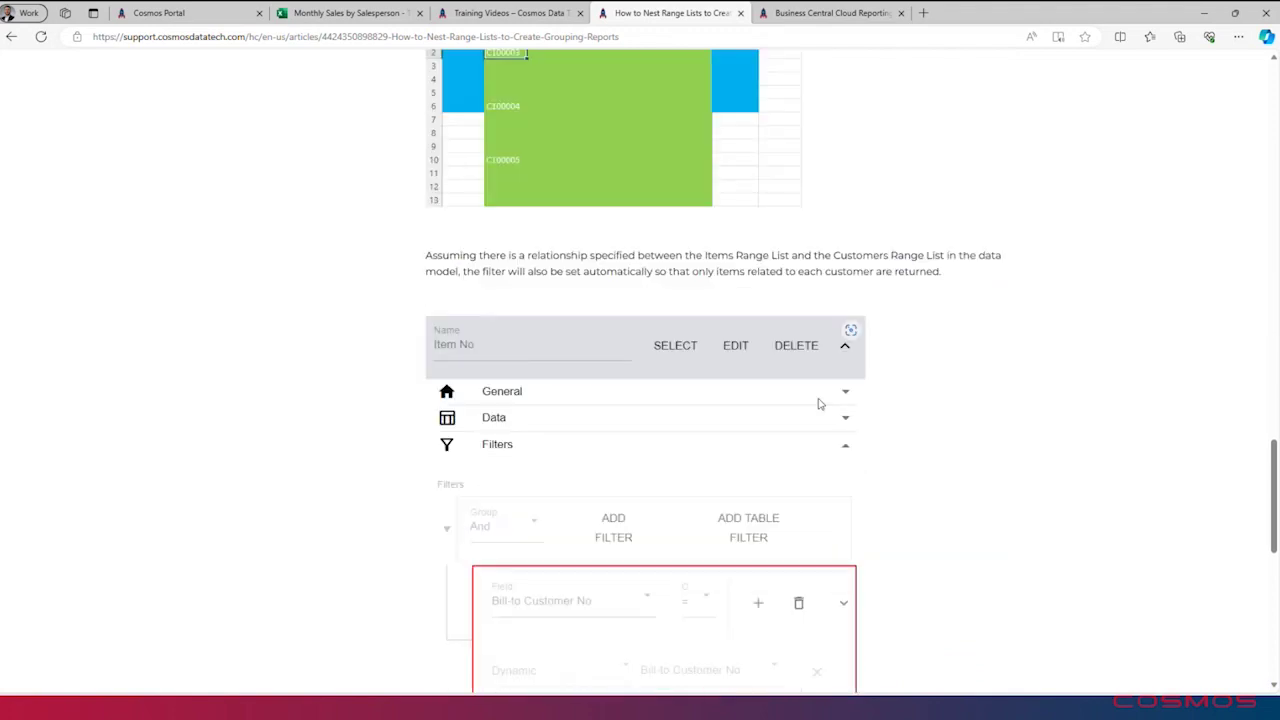
Step: Switch to the Monthly Sales by Salesperson template workbook and enter the title Monthly Sales by Salesperson in cell A2
left_click(336, 12)
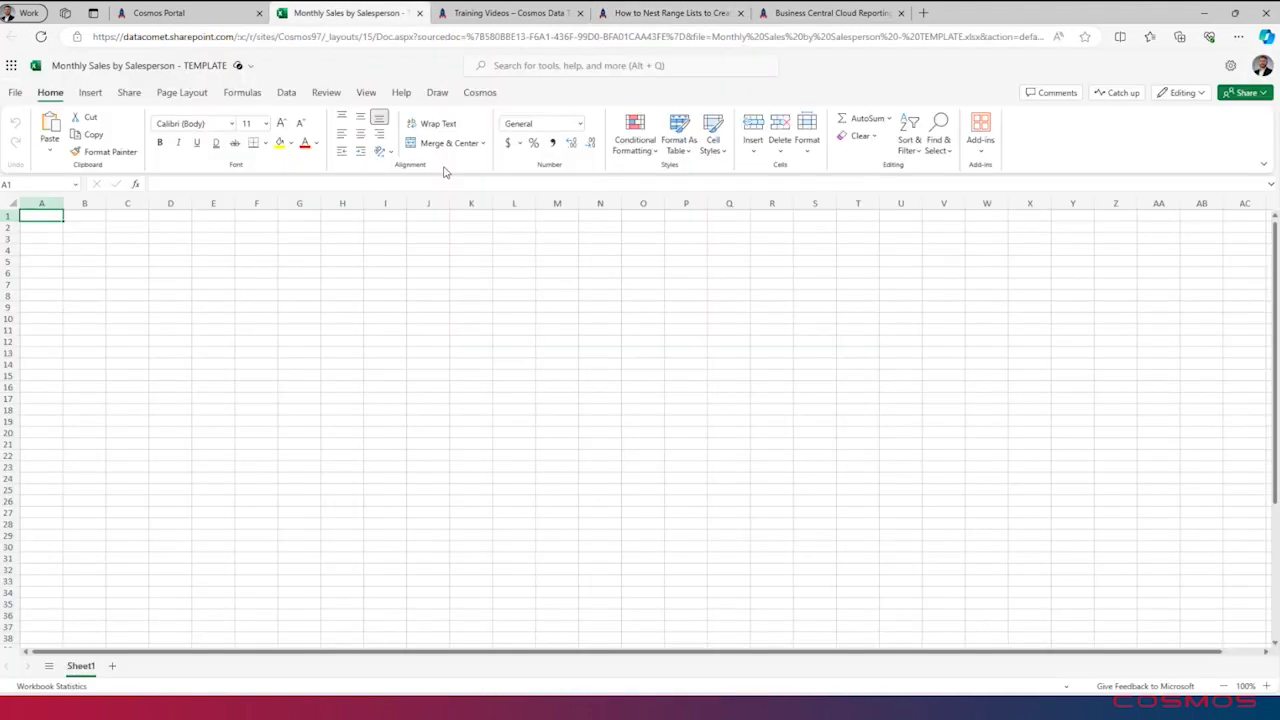
left_click(482, 93)
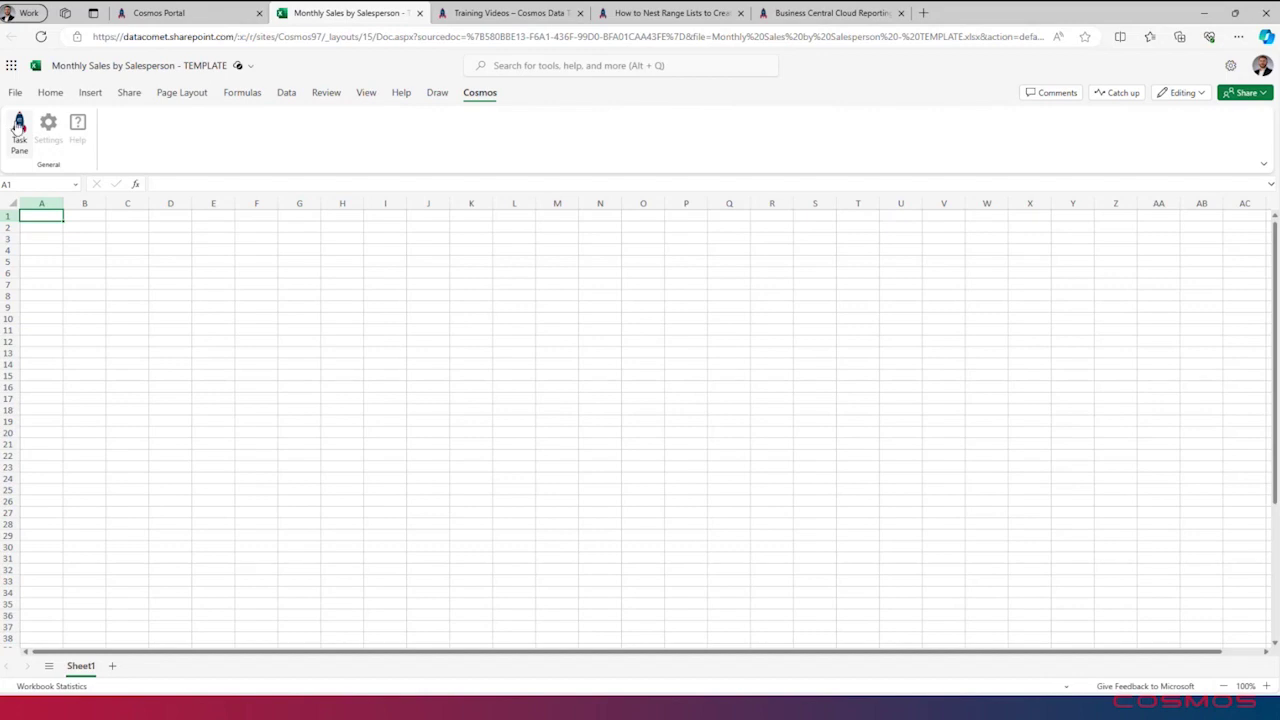
left_click(50, 93)
left_click(40, 227)
type("Mont")
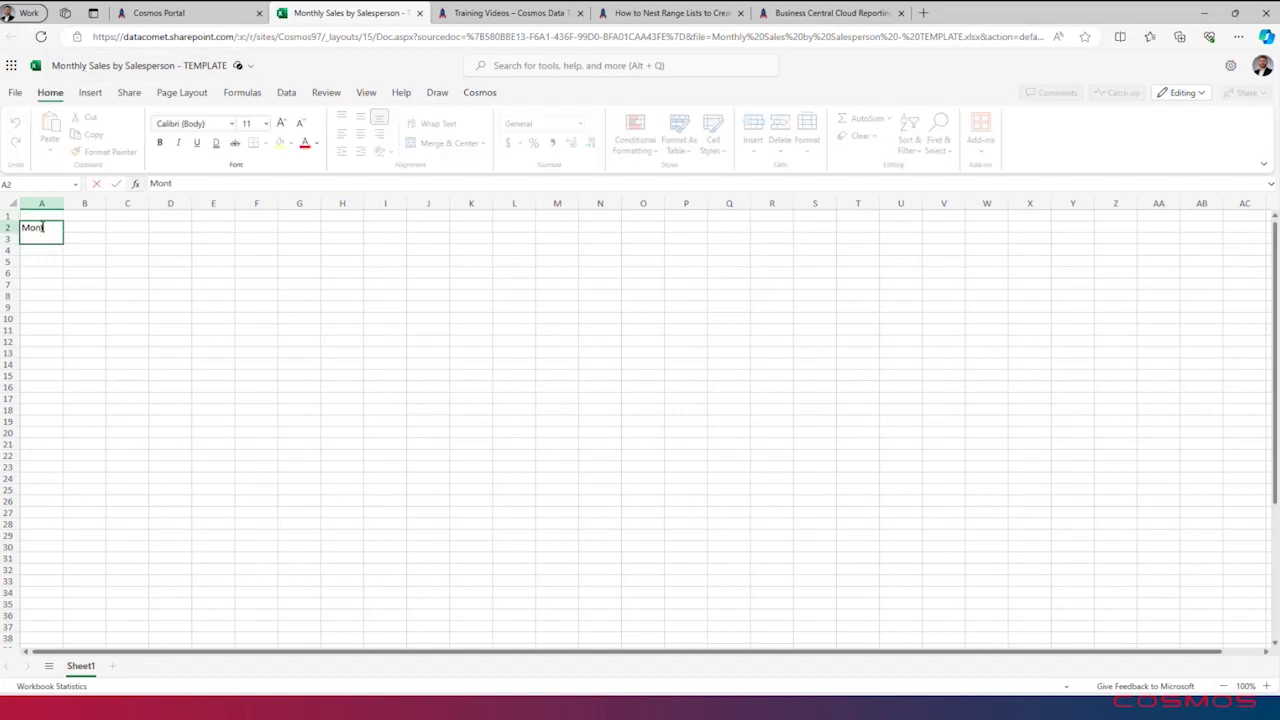
type("hly Sales by Salesperso")
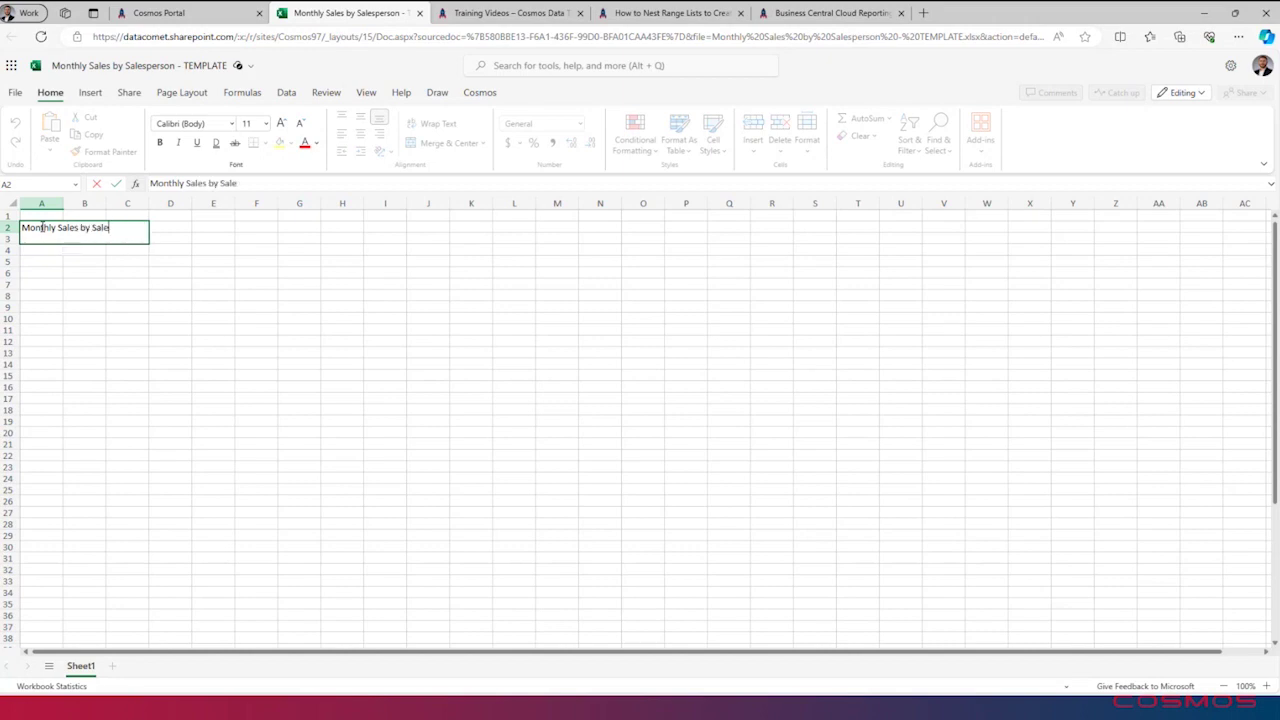
key("Return")
key("Return")
key("Return")
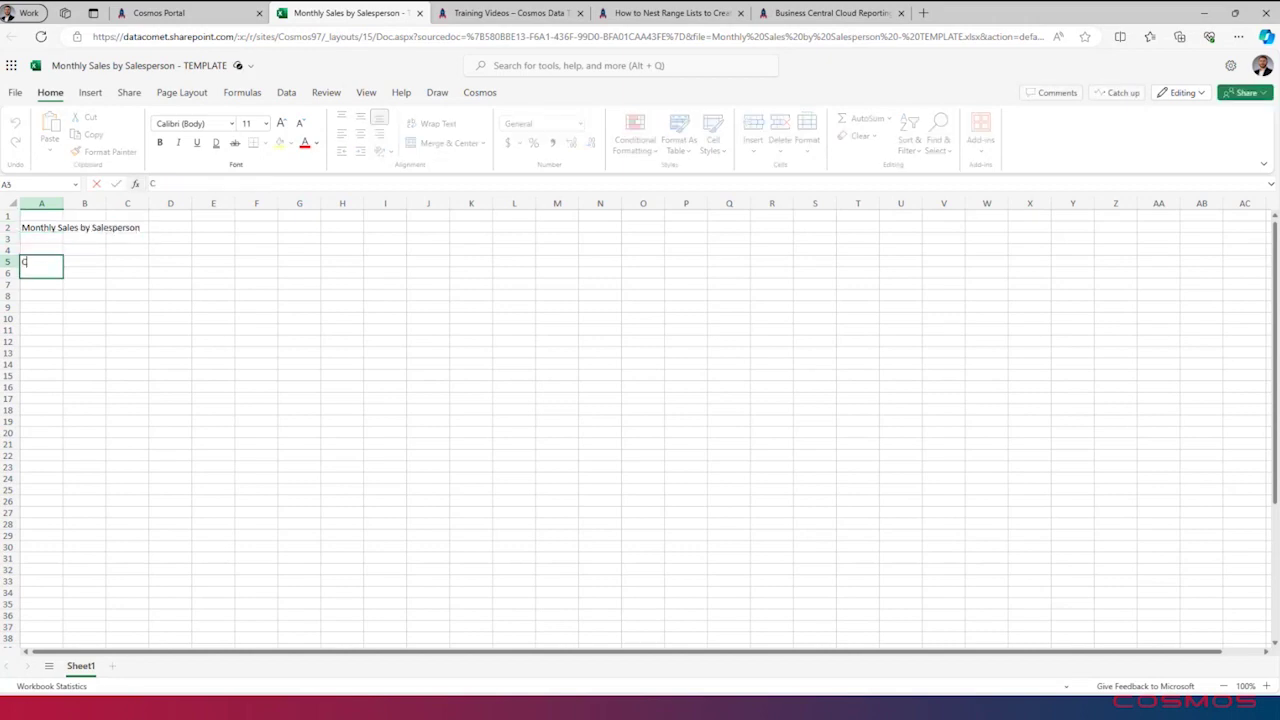
Step: Enter the column headers Customer No., Name, City, State, Country and Sales in cells A4 to F4
key("Up")
type("Customer N")
key("BackSpace")
key("BackSpace")
key("Tab")
type("Name")
key("Tab")
type("Cit")
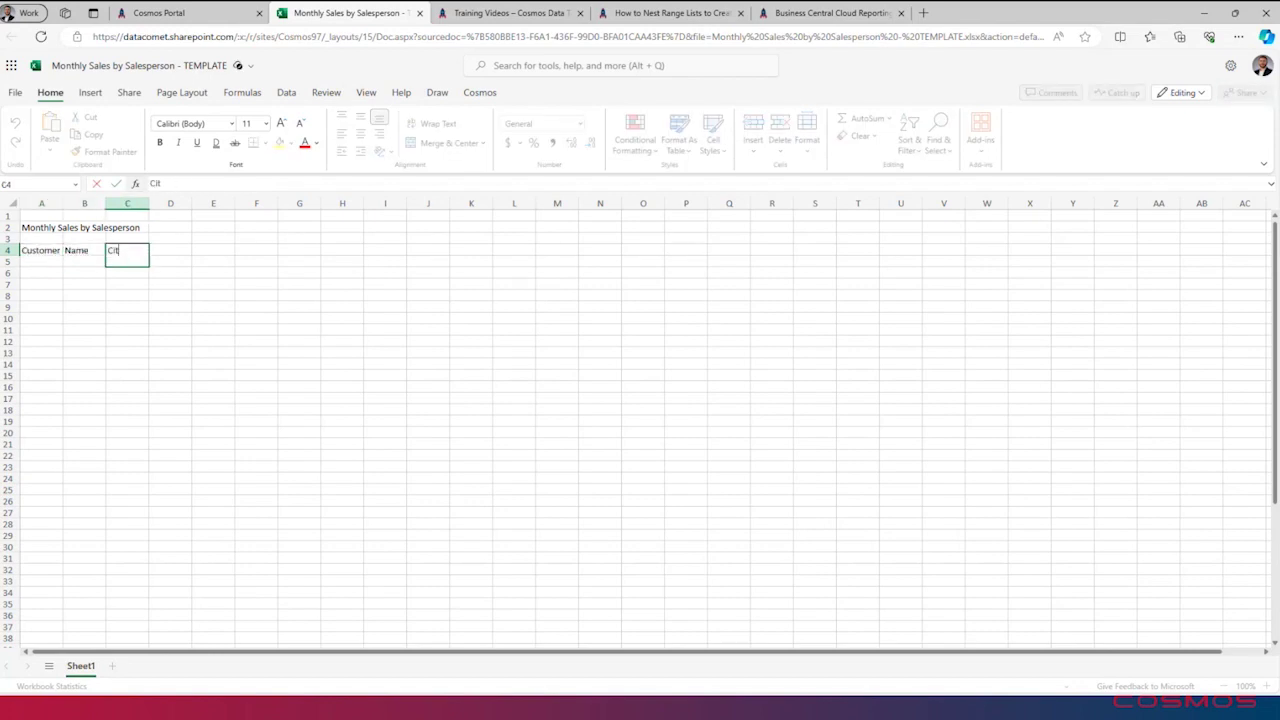
type("y")
key("Tab")
type("State")
key("Tab")
type("Country")
key("Tab")
type("S")
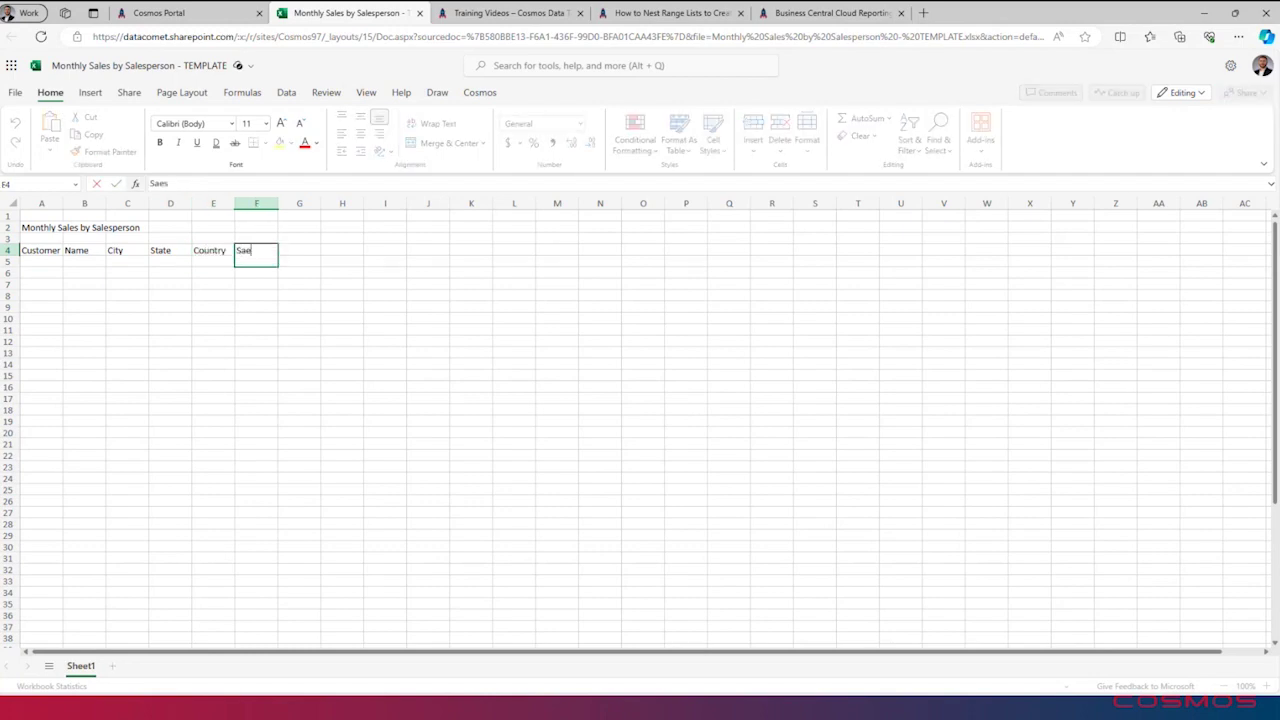
type("les")
Step: Apply a large bold heading cell style with a blue underline to the title row from A2 to Q2
left_click_drag(29, 227, 769, 226)
left_click(712, 138)
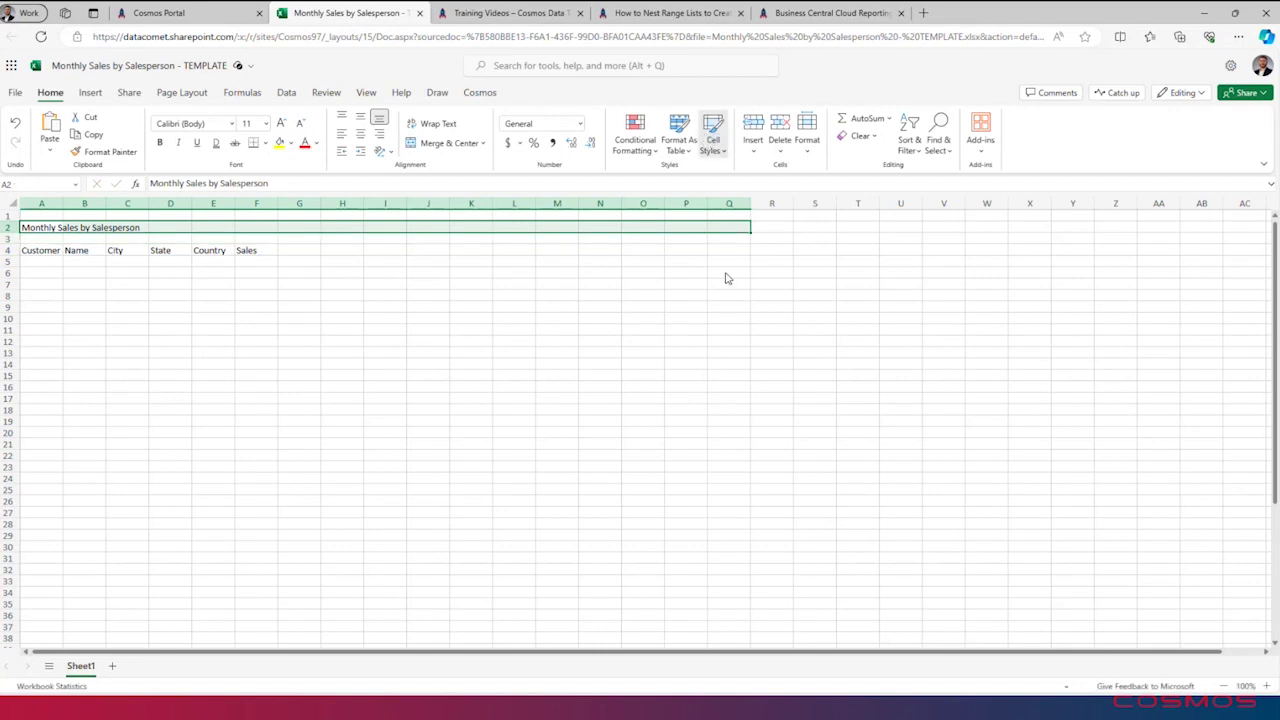
left_click(730, 317)
Step: Format the headers in A4 to F4 as bold white text on a blue fill, and widen columns A to F
left_click_drag(49, 260, 240, 260)
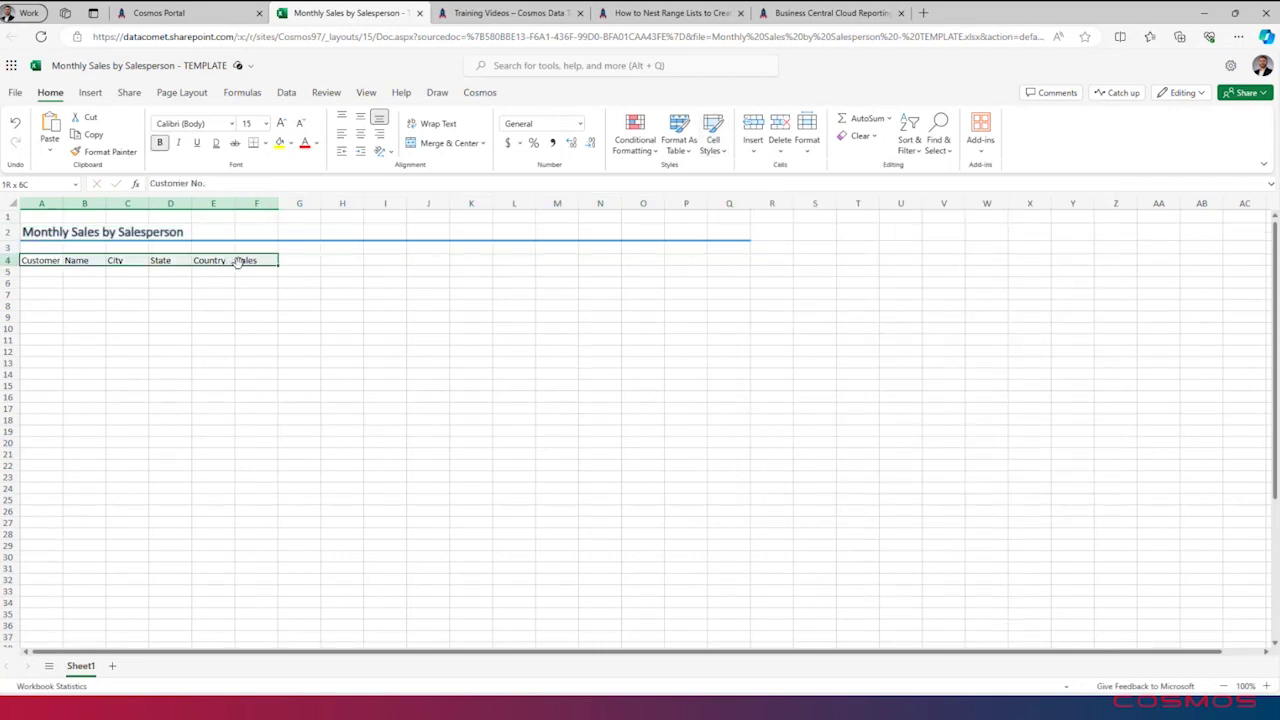
left_click(160, 144)
left_click(290, 143)
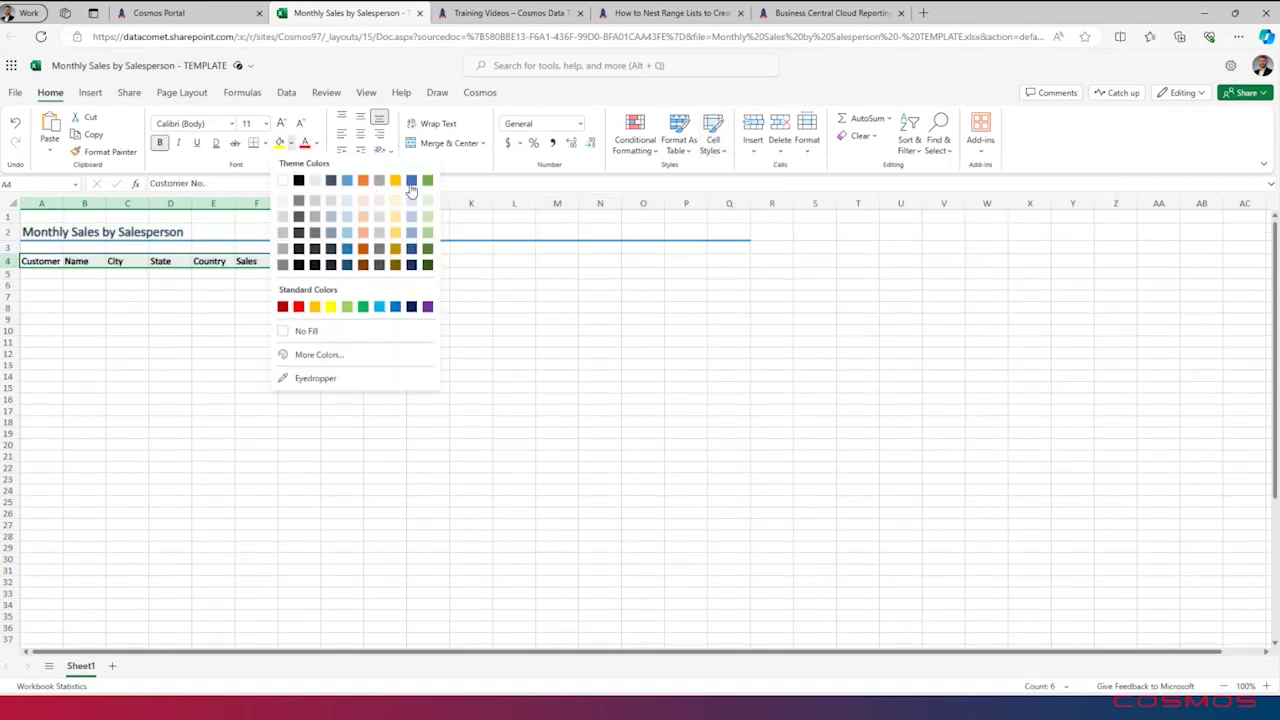
left_click(411, 184)
left_click(318, 145)
left_click(309, 204)
left_click_drag(54, 200, 343, 206)
Step: Select cell A5, open the Cosmos add-in task pane, and widen it to about half the window
left_click(89, 274)
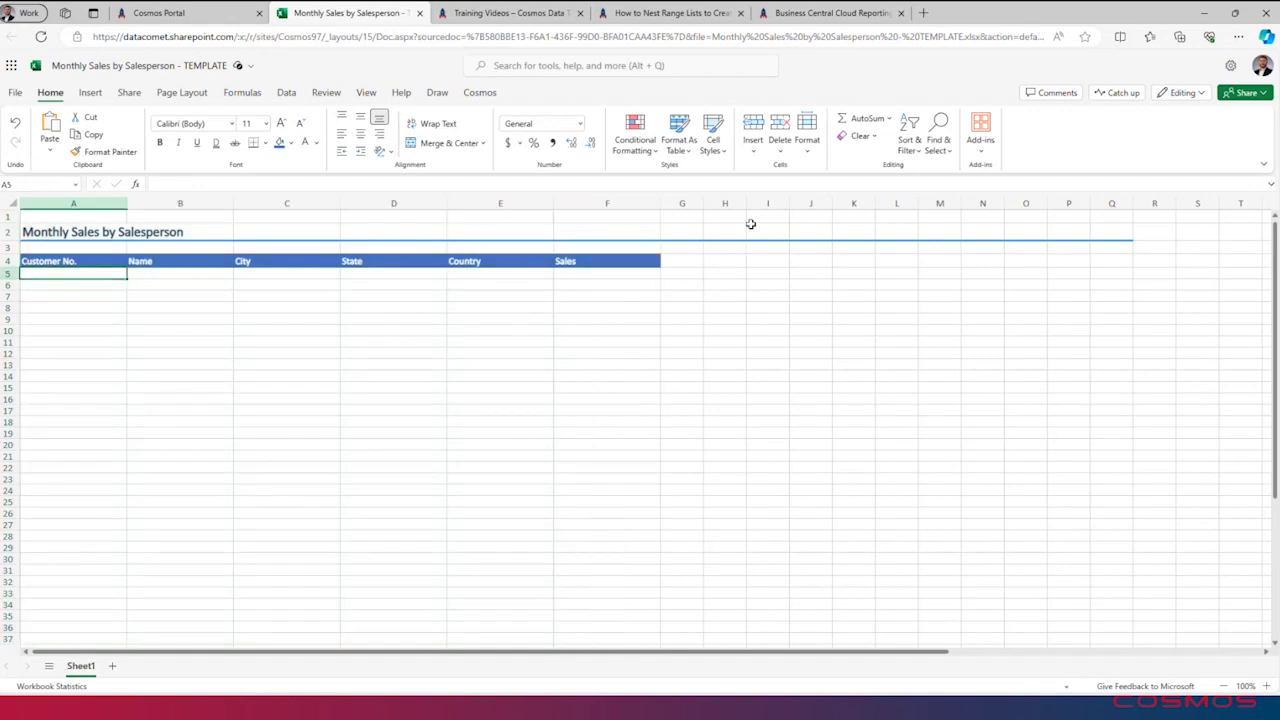
left_click(479, 92)
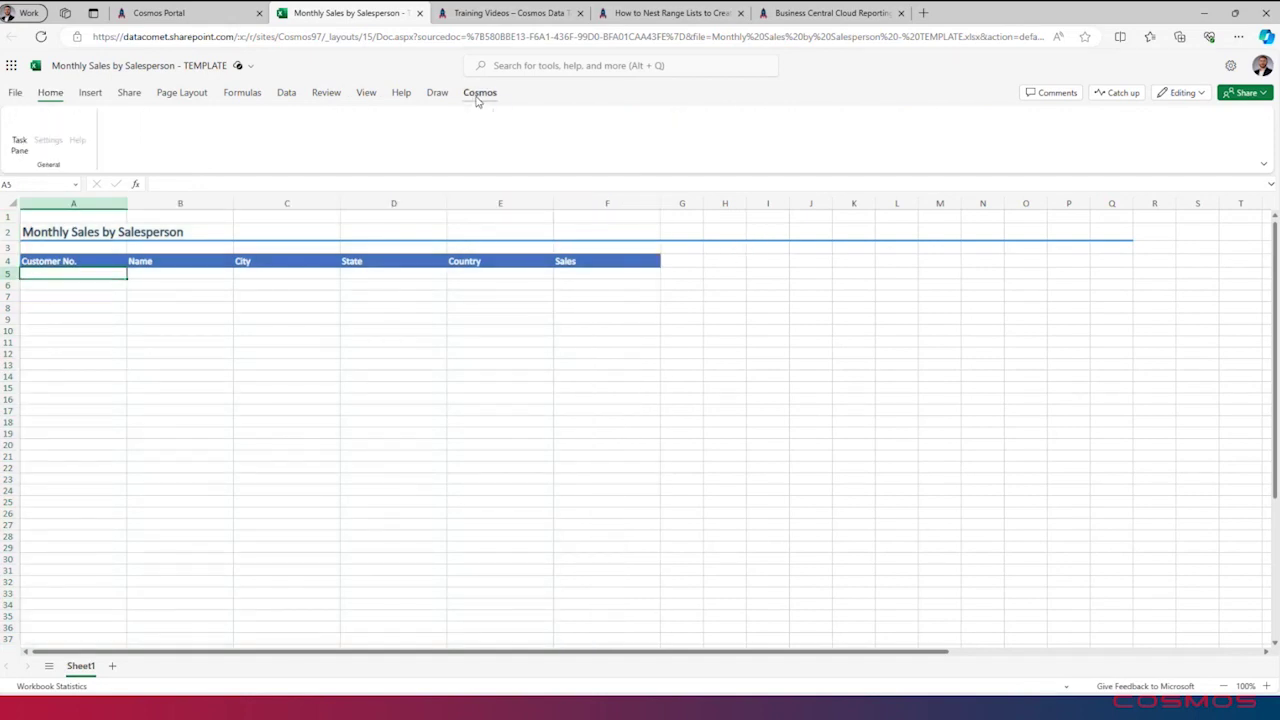
left_click(20, 140)
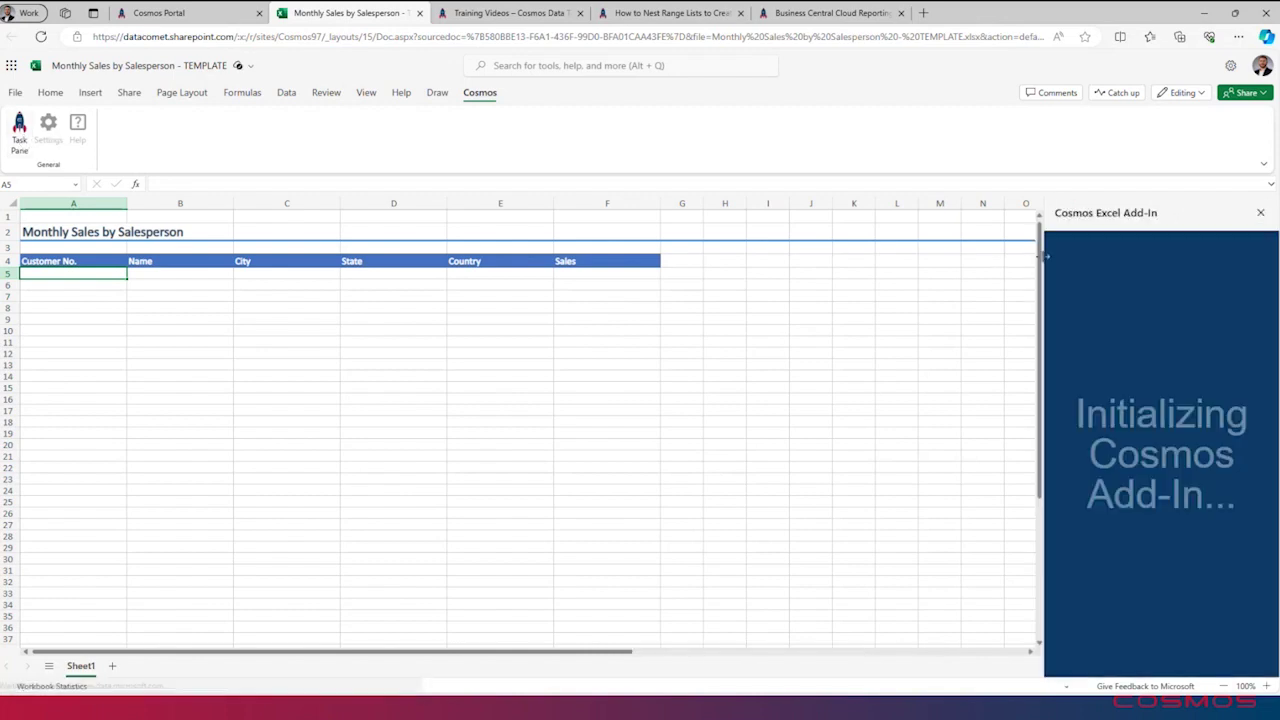
left_click_drag(1025, 258, 677, 258)
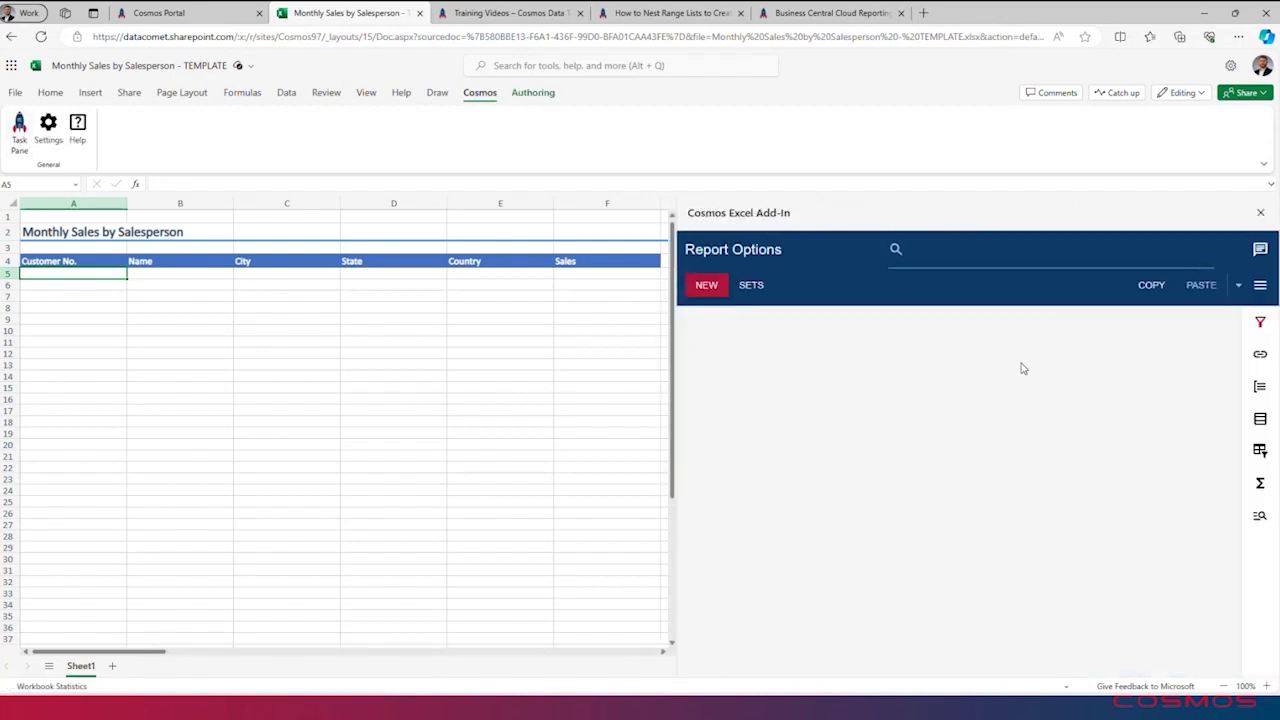
Step: Ask the Captain Cosmos assistant "How do I add filters?", read the answer and close the chat
left_click(1260, 250)
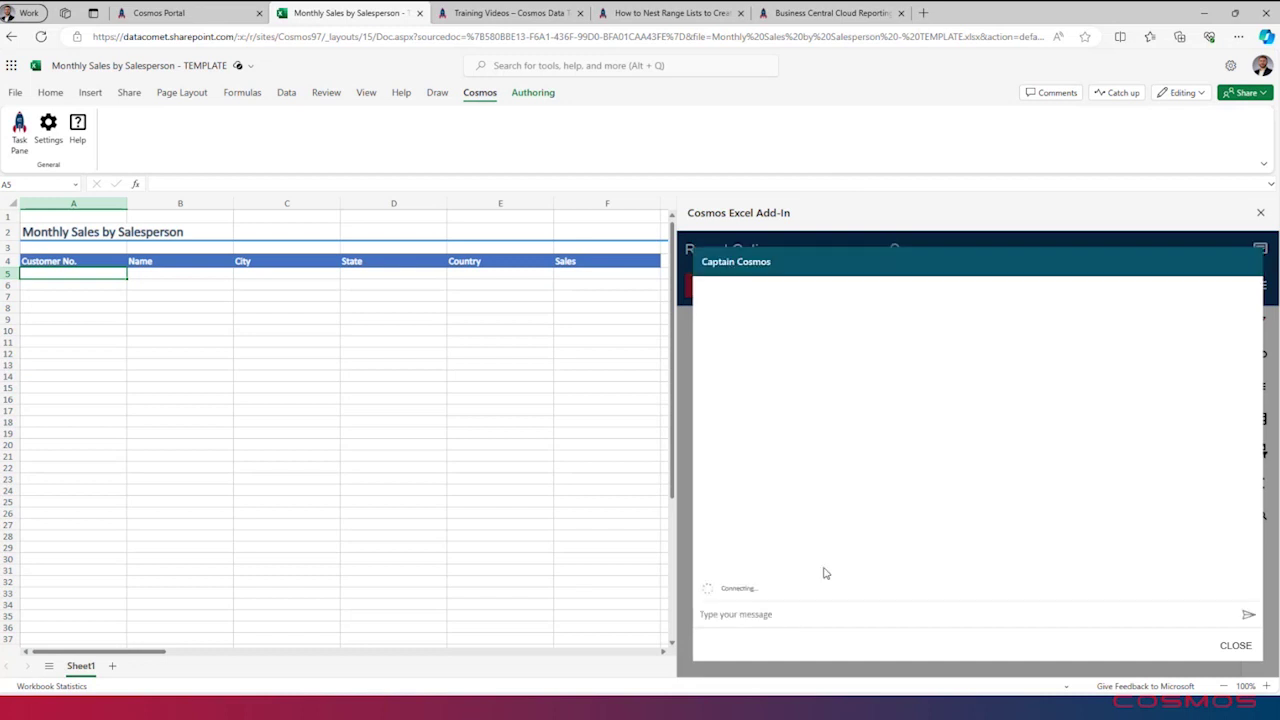
left_click(835, 614)
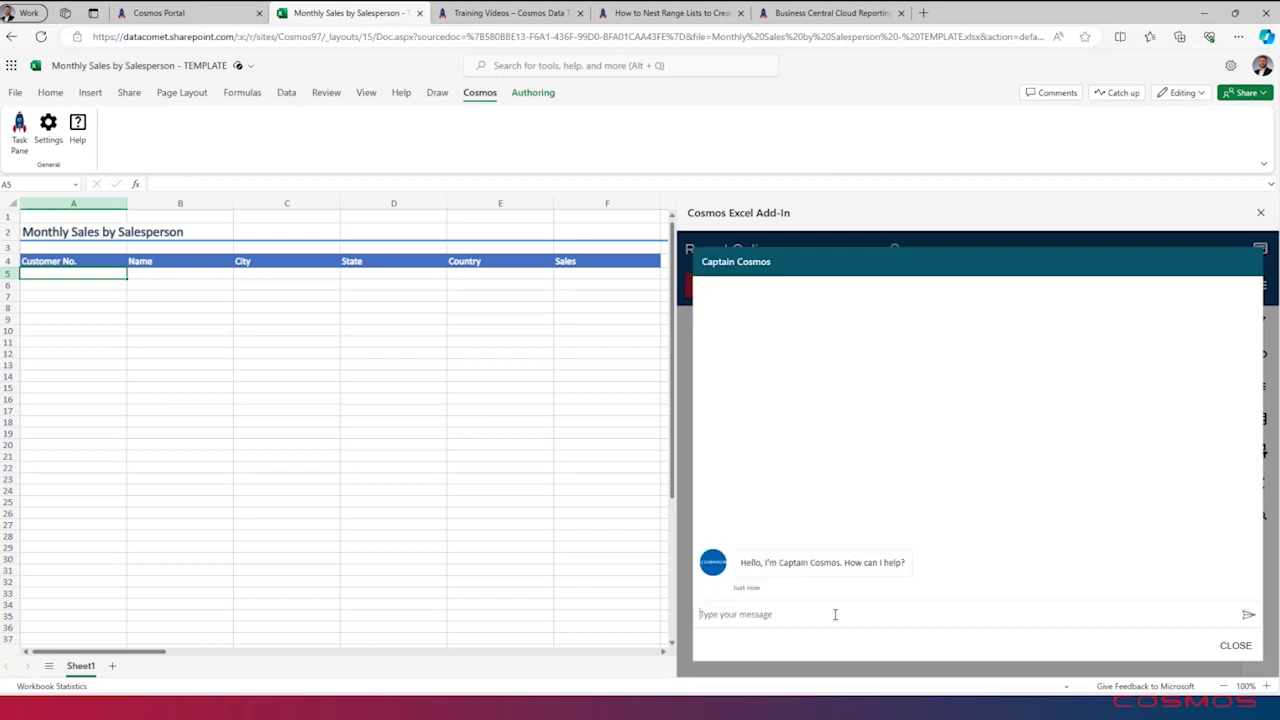
type("How do I add filters?")
key("Return")
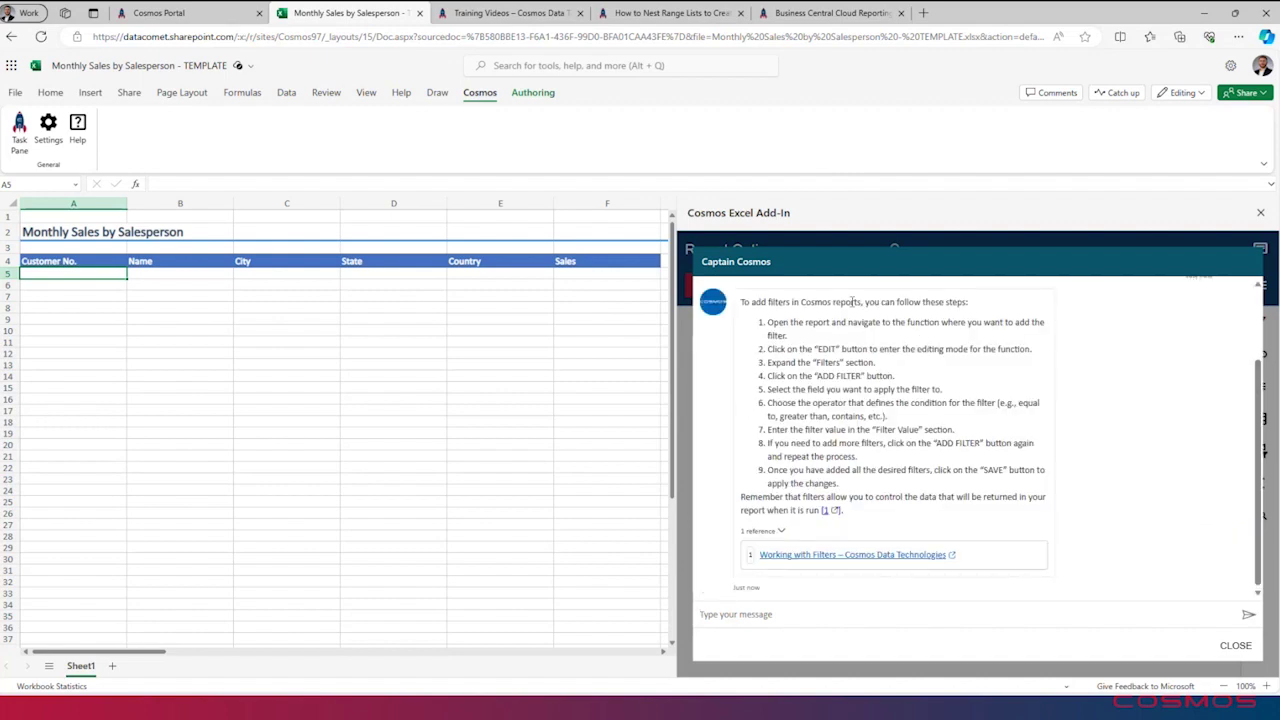
left_click(1236, 647)
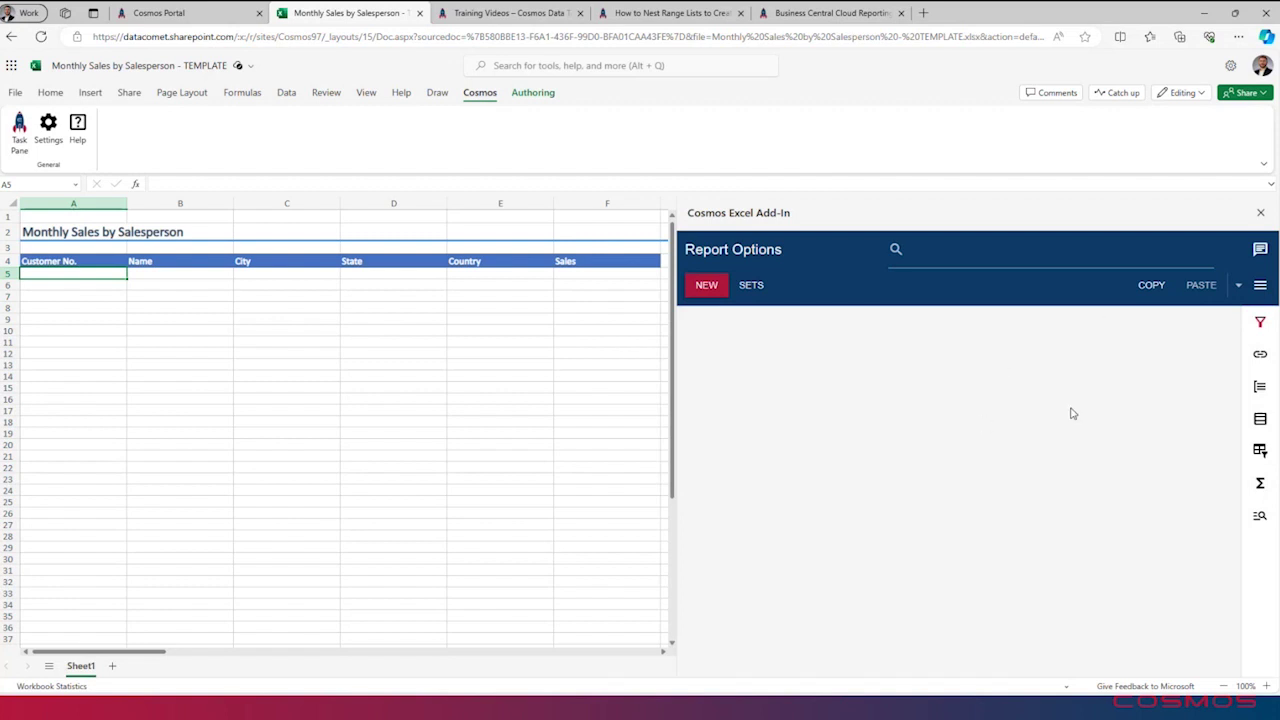
Step: Start a new report option and look through the list of available data tables
mouse_move(1248, 321)
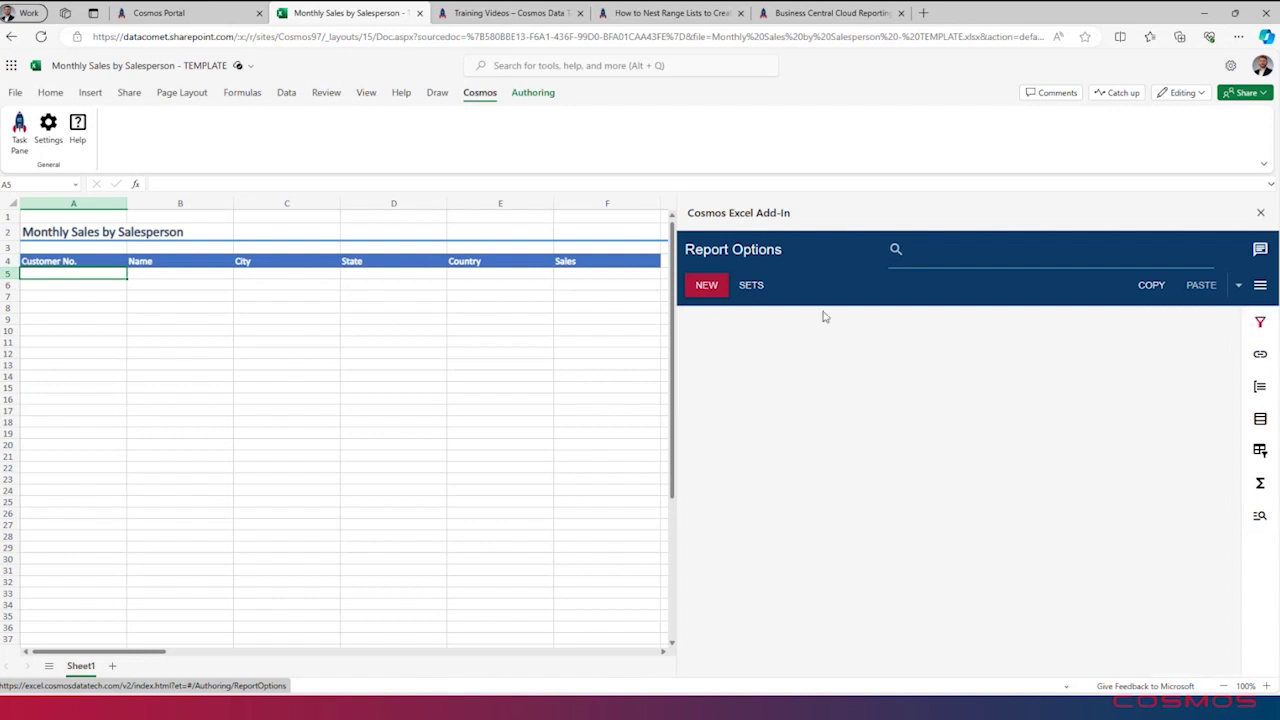
left_click(708, 287)
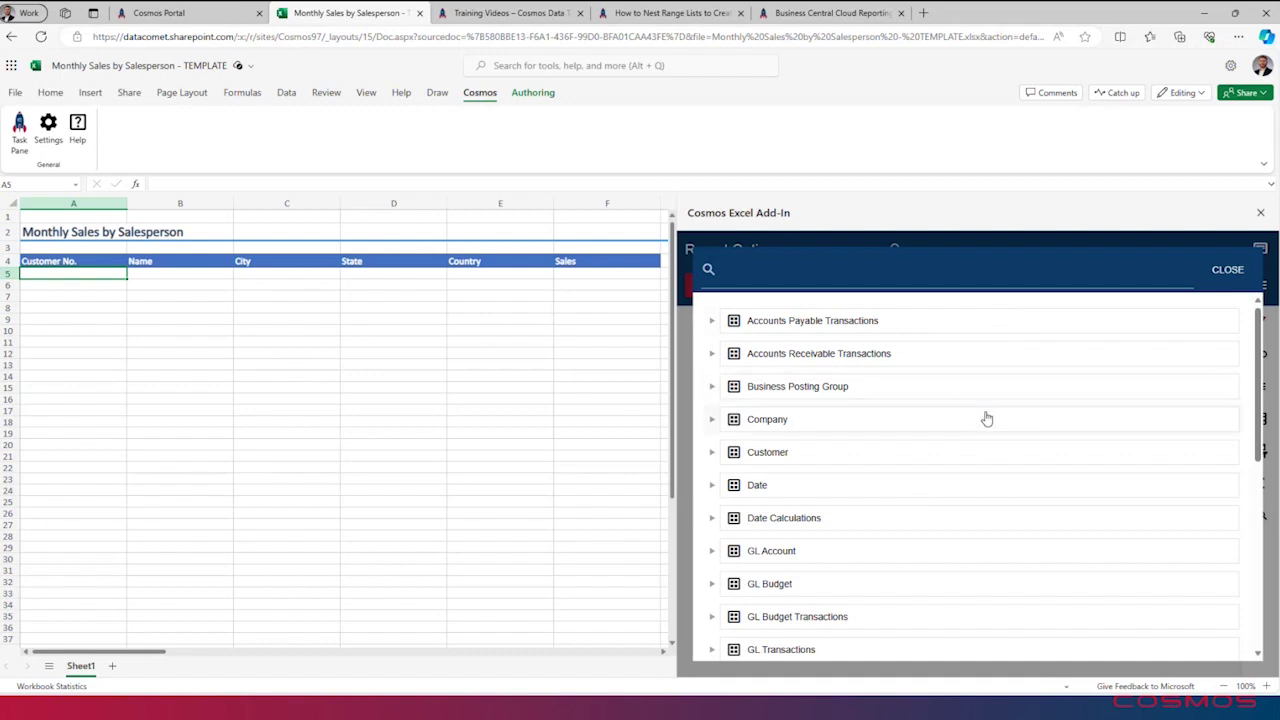
scroll(990, 418, "down", 1)
scroll(995, 419, "down", 4)
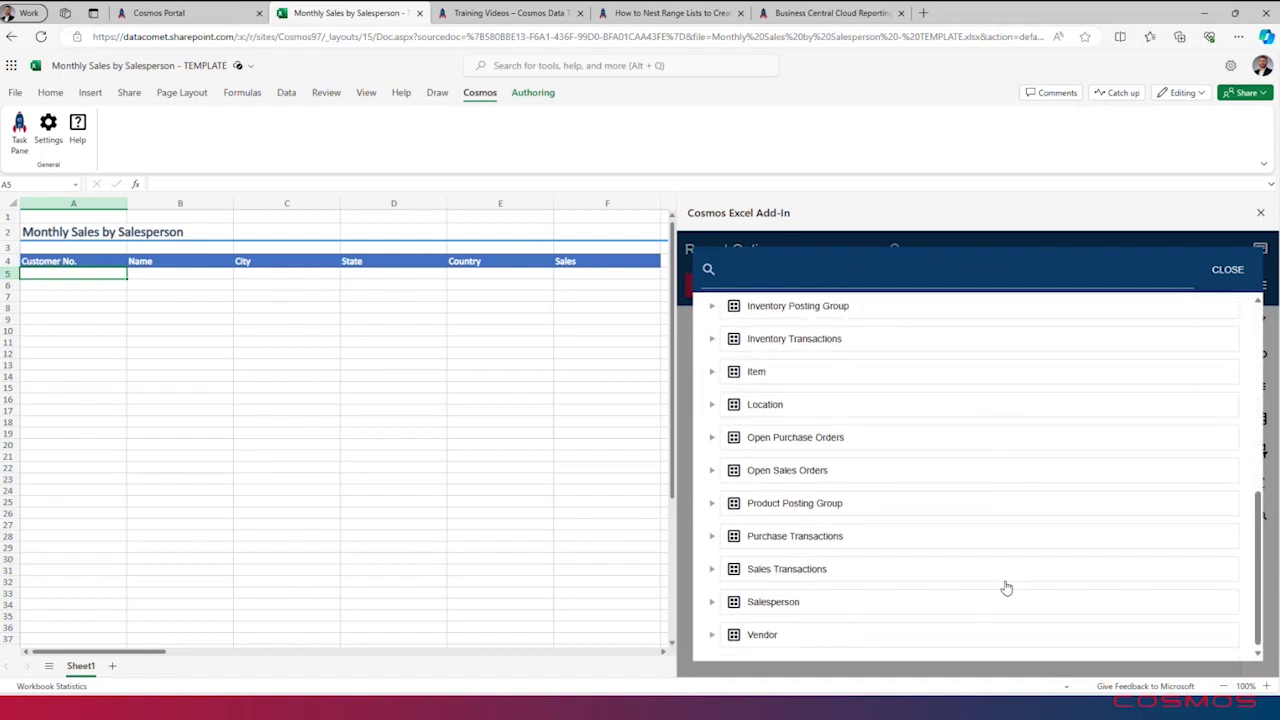
scroll(966, 504, "up", 5)
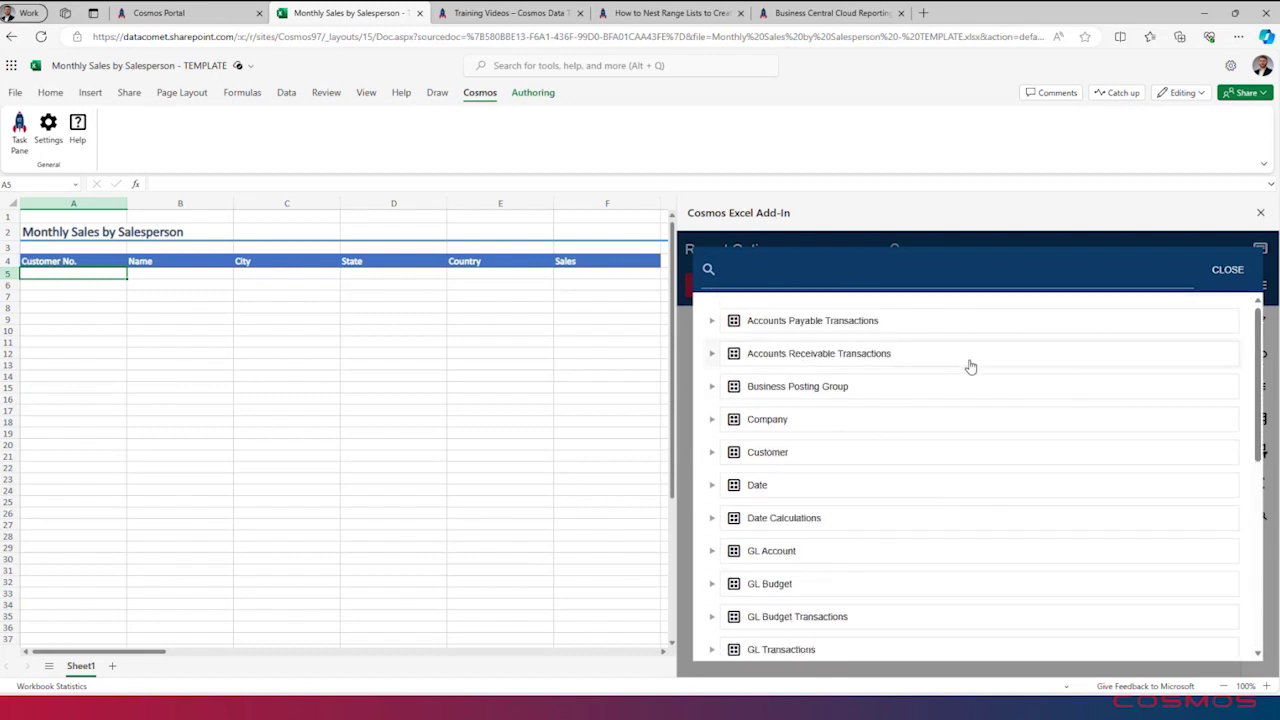
scroll(1067, 402, "down", 4)
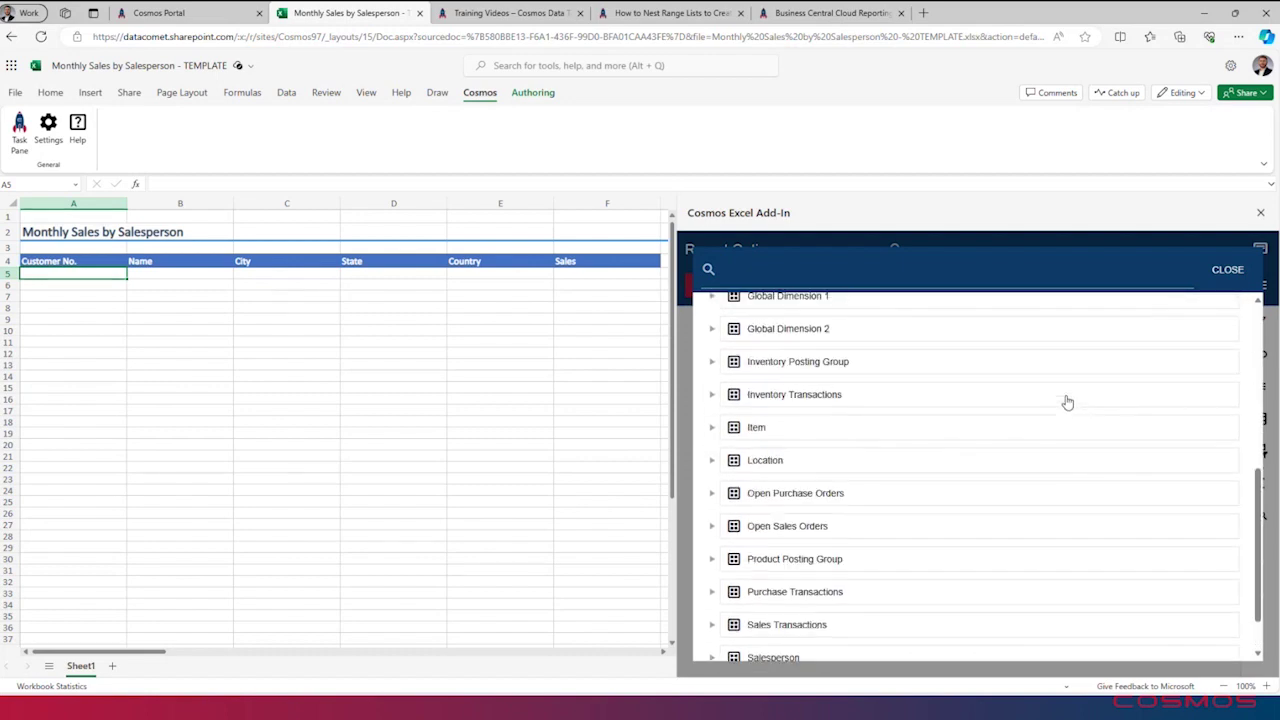
scroll(1067, 402, "down", 1)
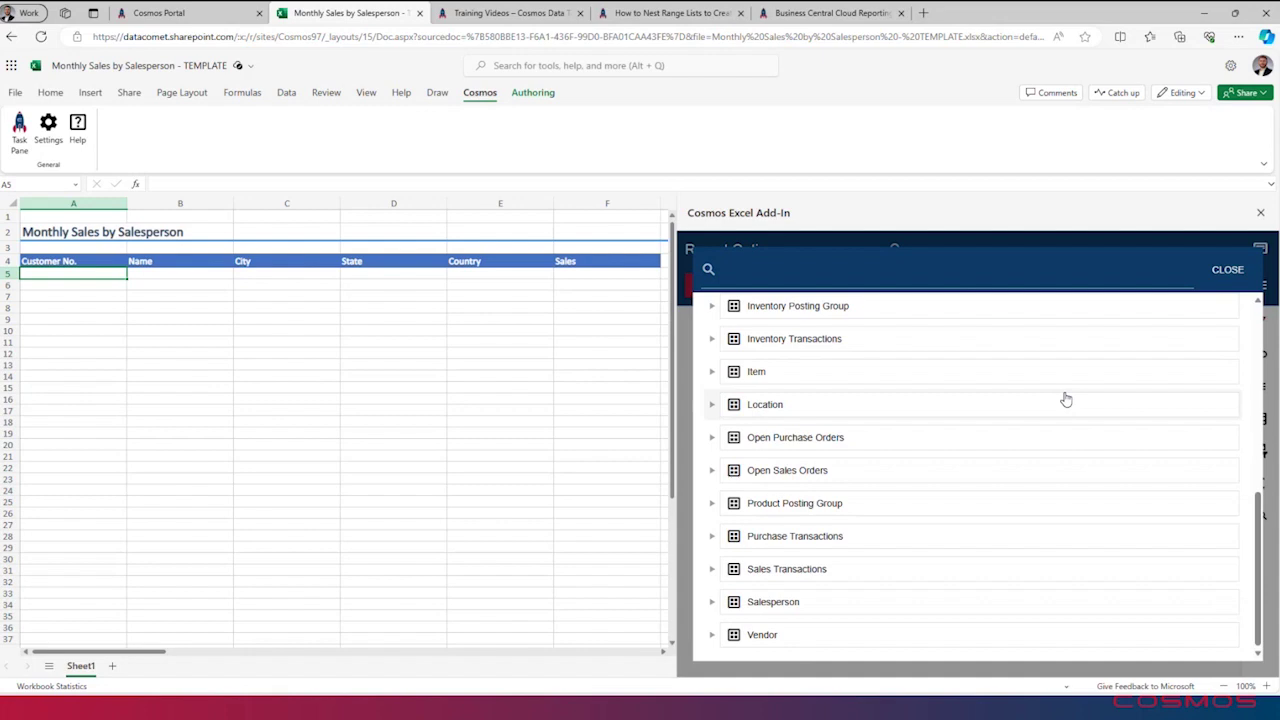
scroll(910, 444, "up", 3)
scroll(912, 445, "up", 3)
scroll(913, 442, "down", 6)
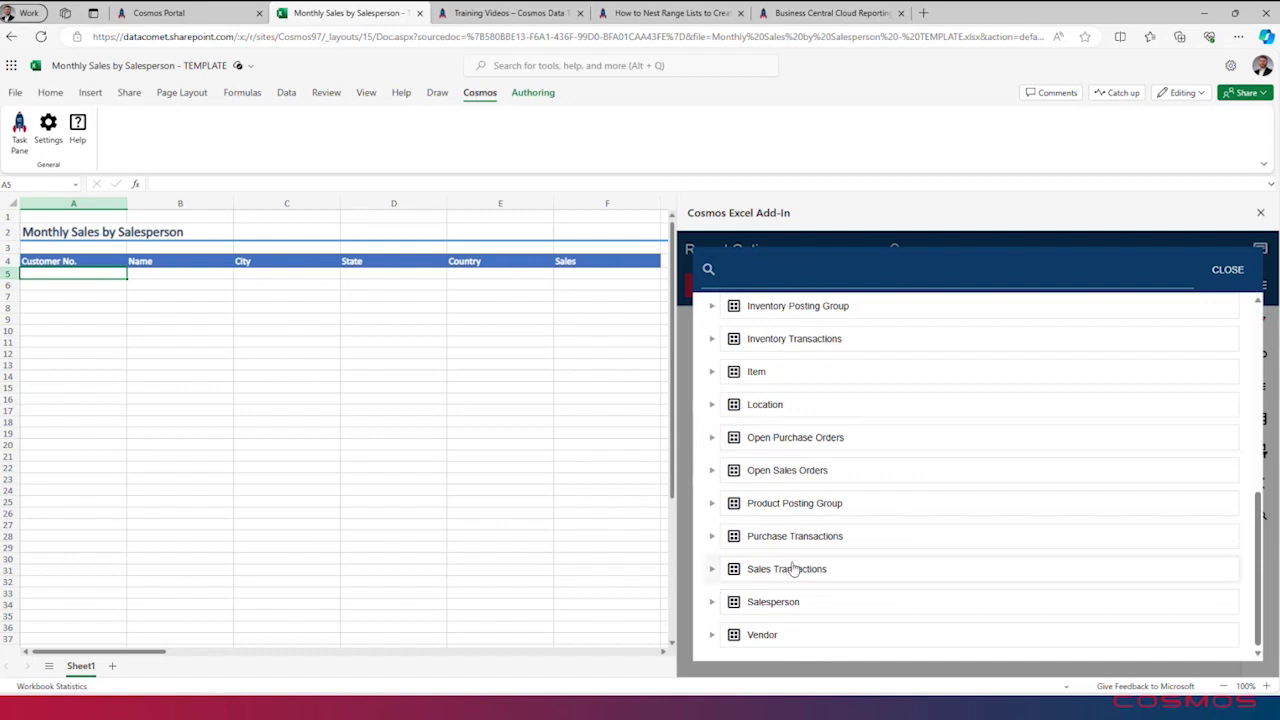
Step: Examine the fields available under the Sales Transactions table and collapse it again
left_click(712, 575)
scroll(900, 586, "down", 4)
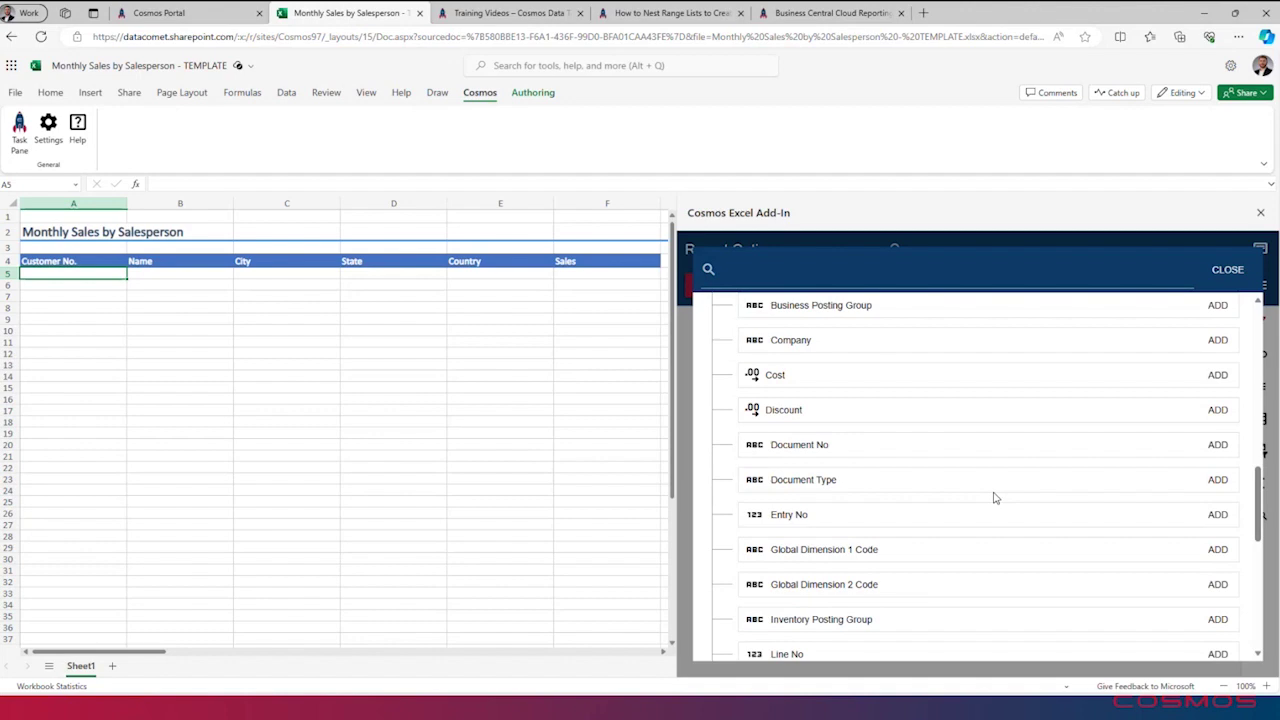
scroll(966, 477, "down", 5)
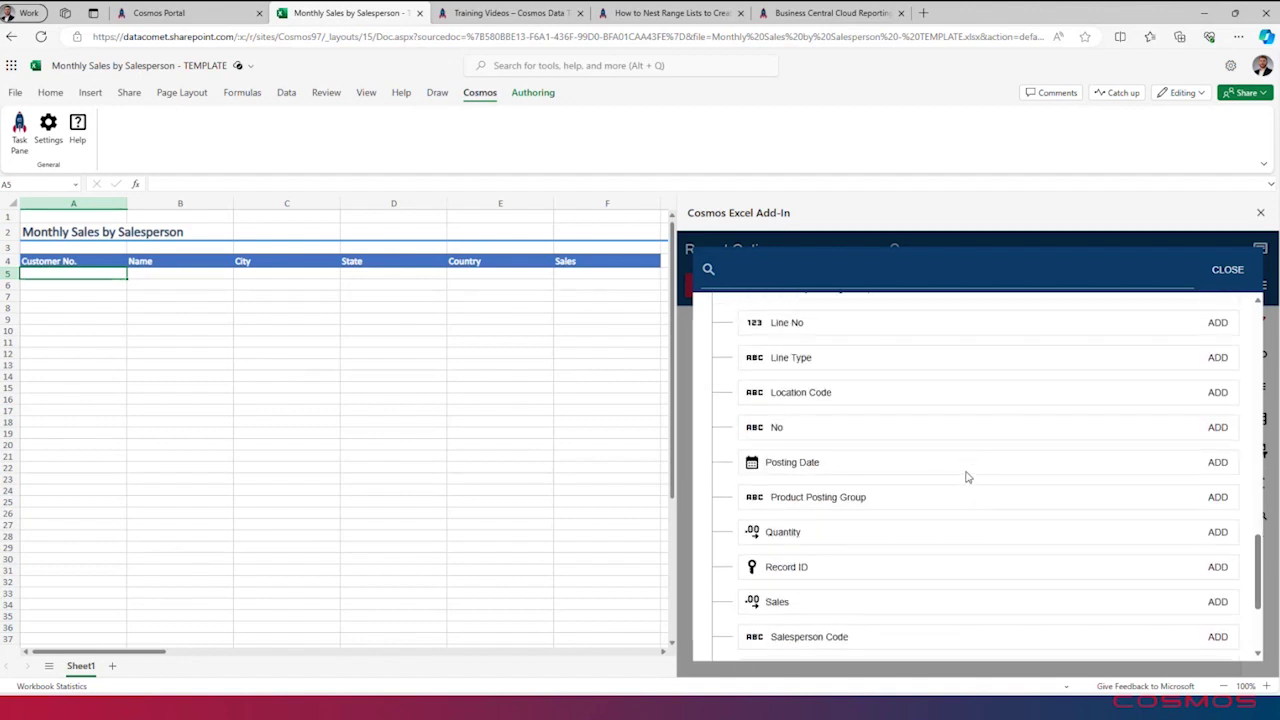
scroll(966, 477, "down", 1)
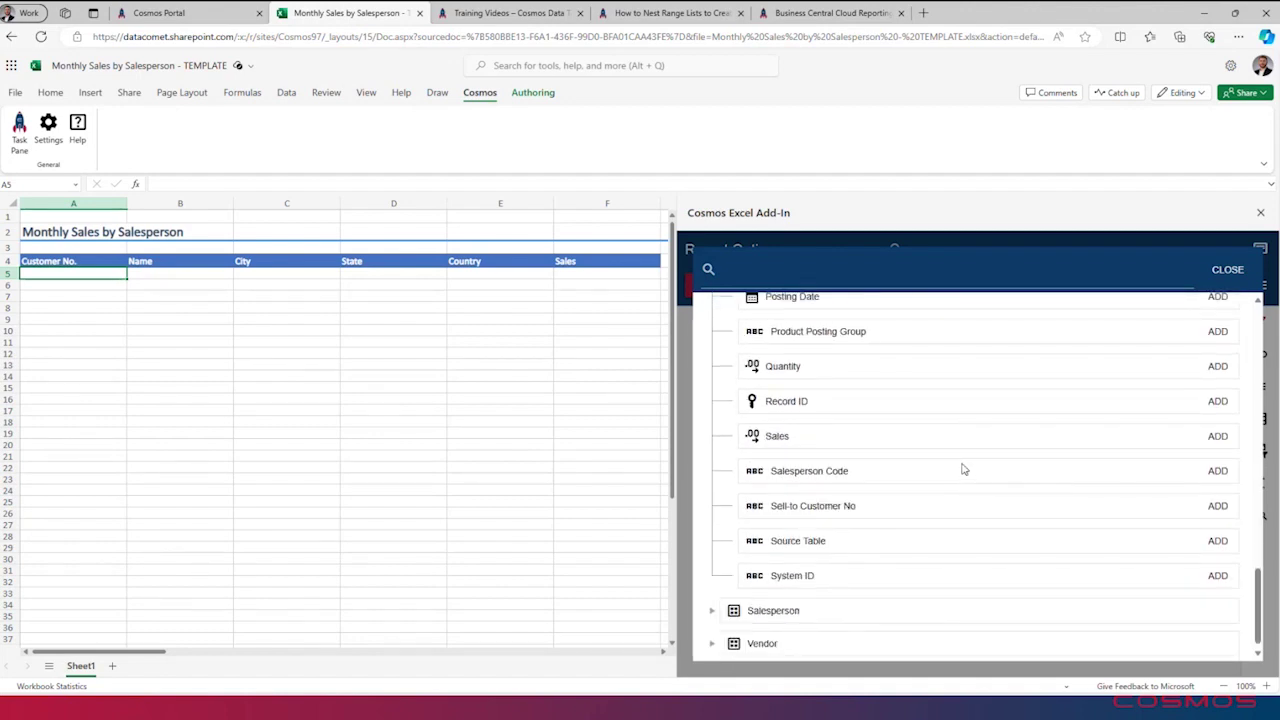
scroll(963, 469, "up", 2)
scroll(964, 466, "up", 10)
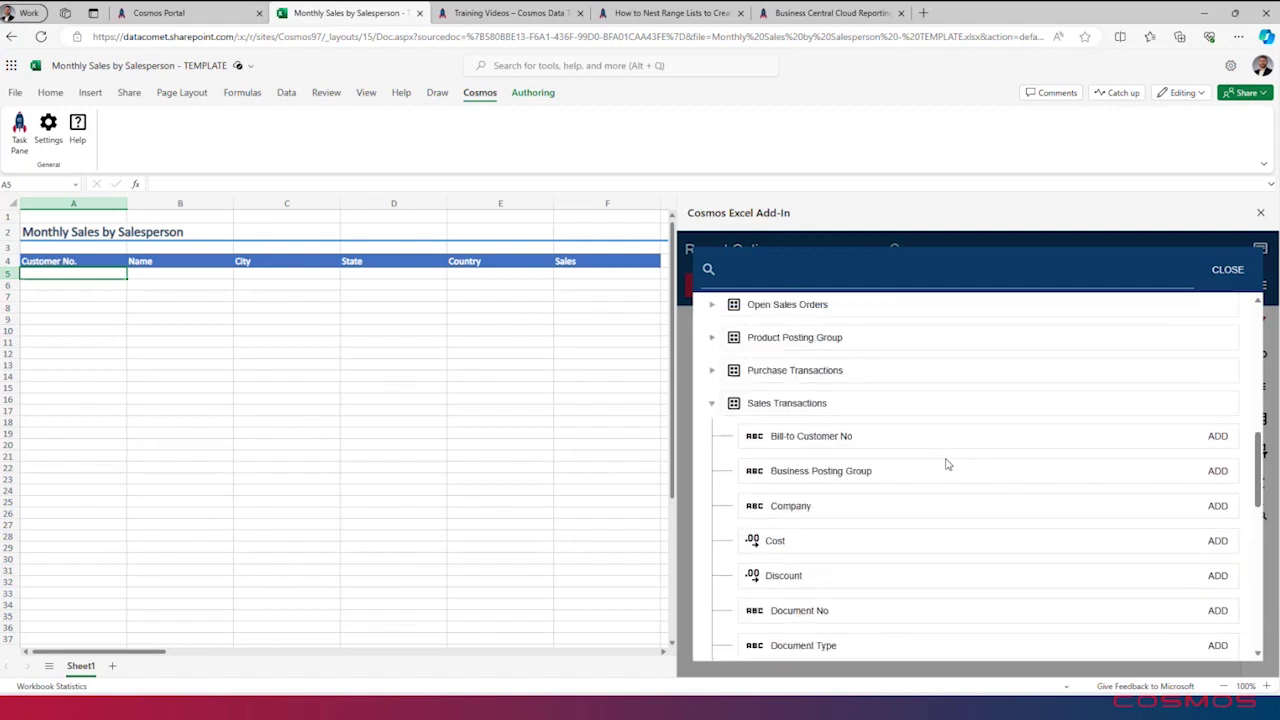
left_click(712, 403)
Step: Search the tables for "year" and add the Year field of the Date table as a report option
left_click(809, 269)
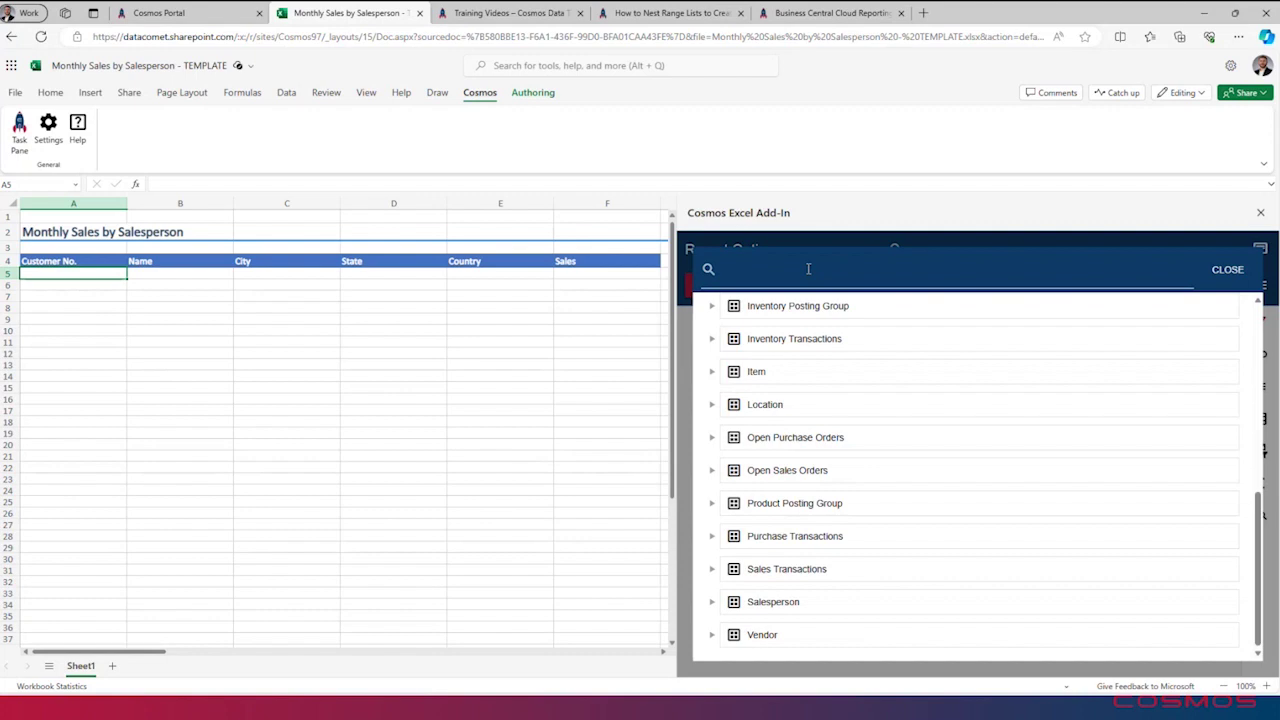
scroll(980, 372, "up", 2)
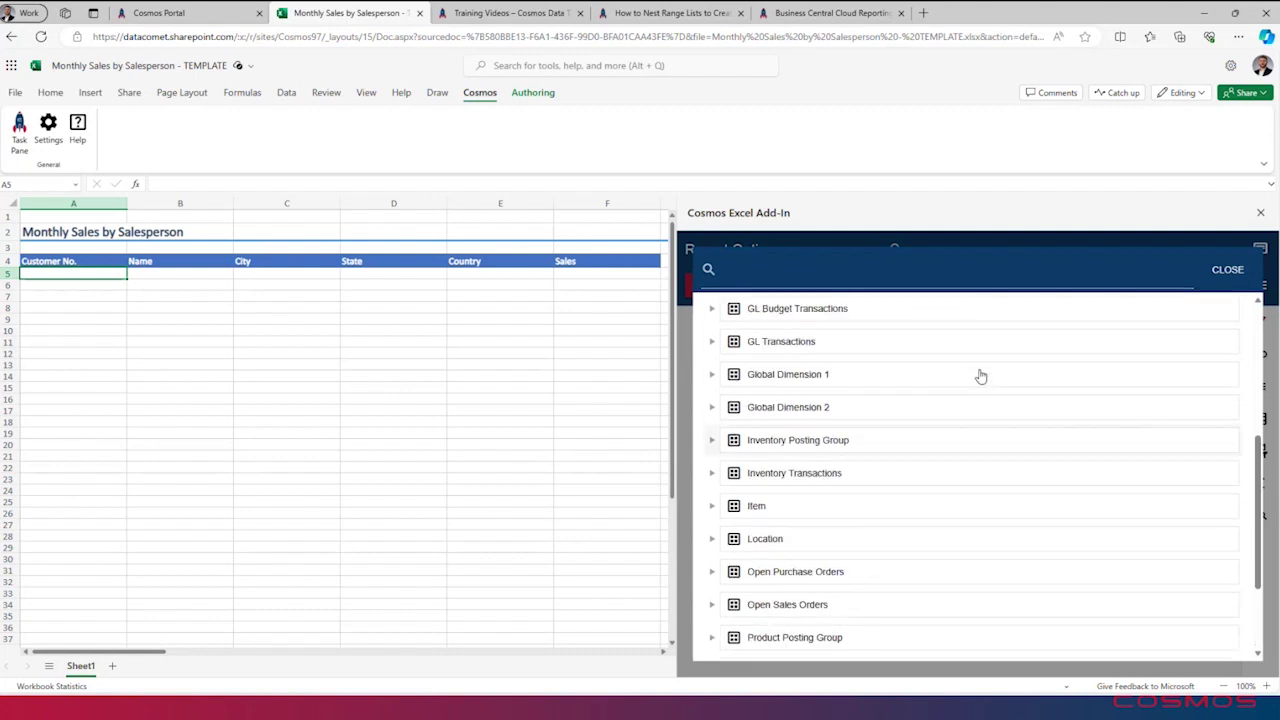
scroll(980, 375, "up", 5)
left_click(751, 273)
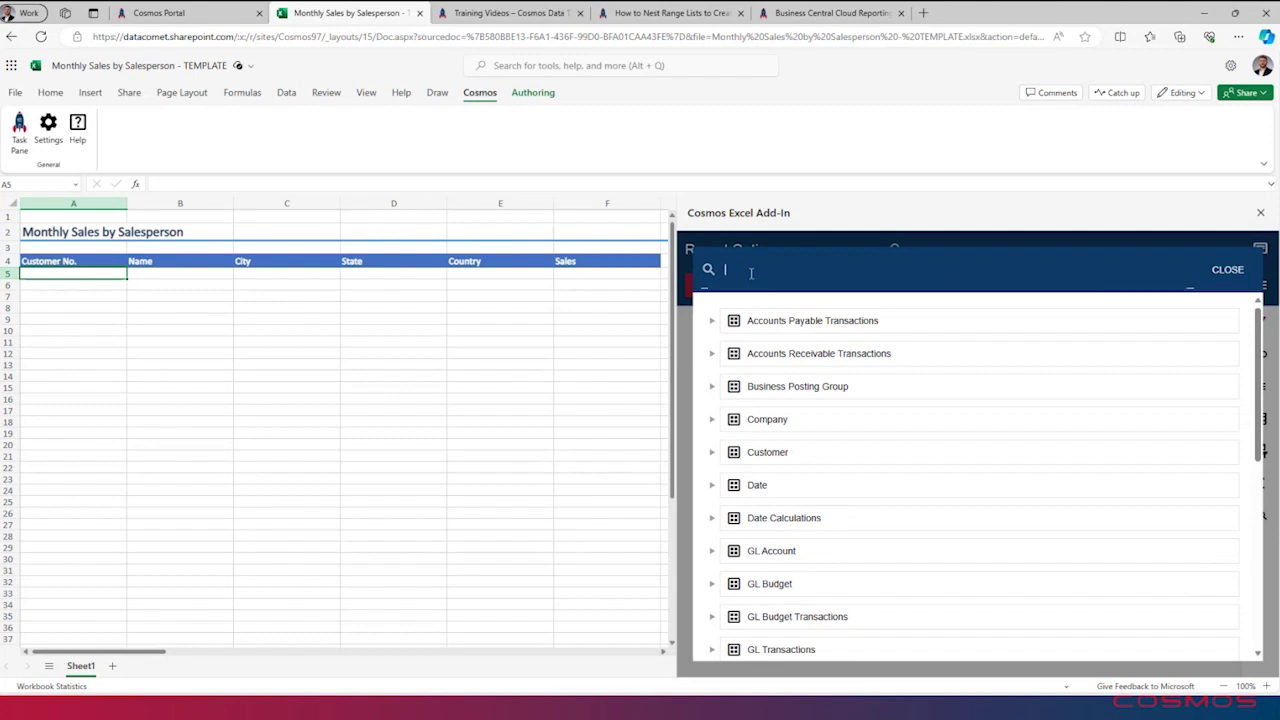
type("year")
left_click(710, 322)
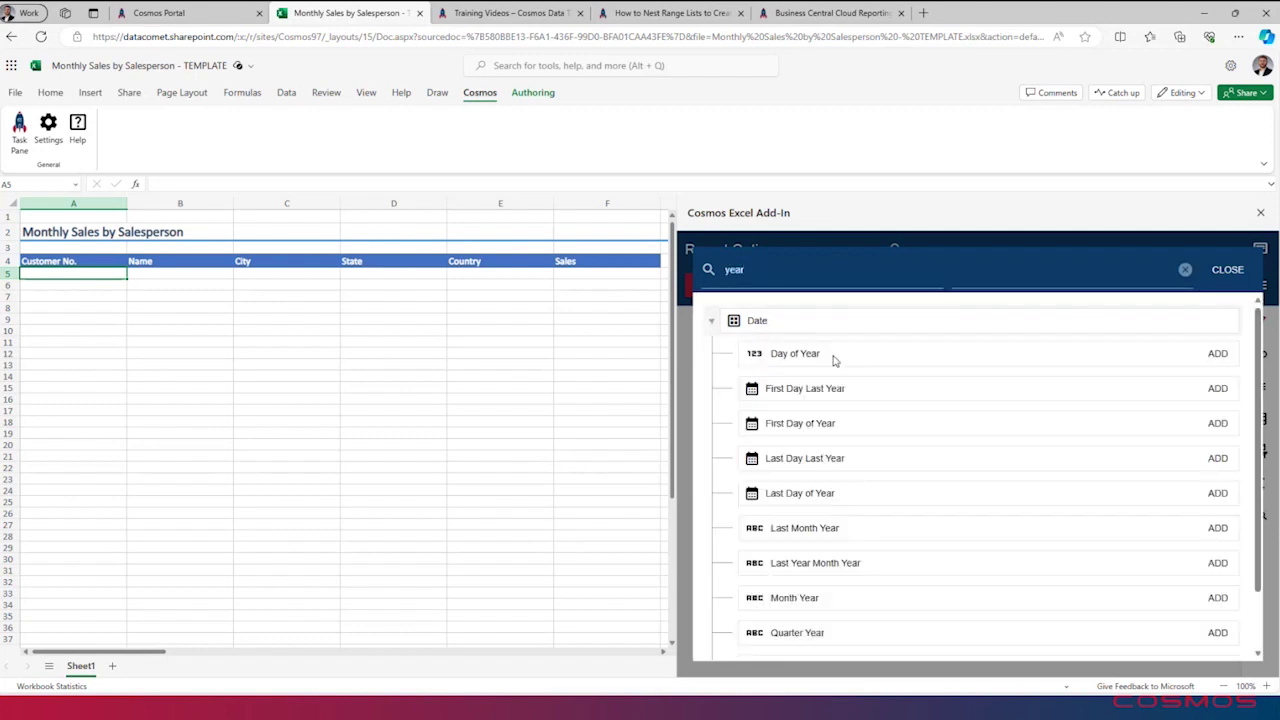
scroll(1047, 481, "down", 1)
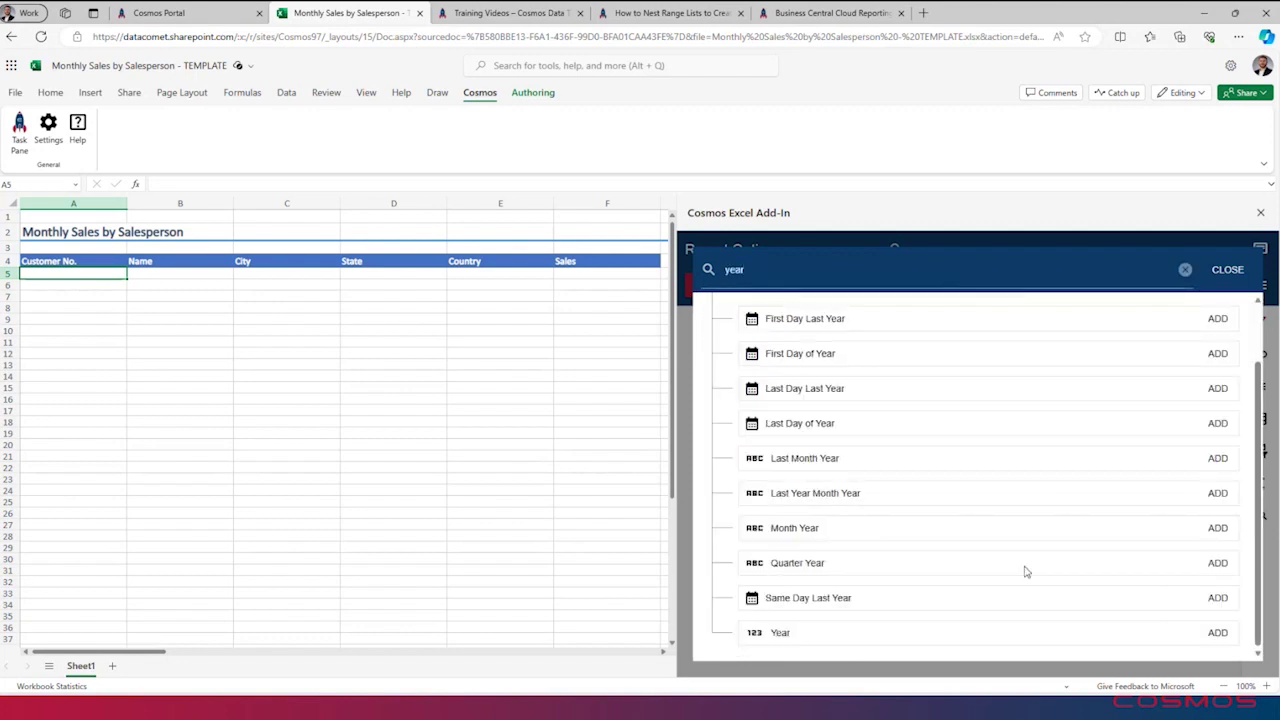
left_click(1227, 636)
Step: Set the default value of the Year report option to 2020 and save the option
left_click(911, 318)
left_click(869, 447)
type("2")
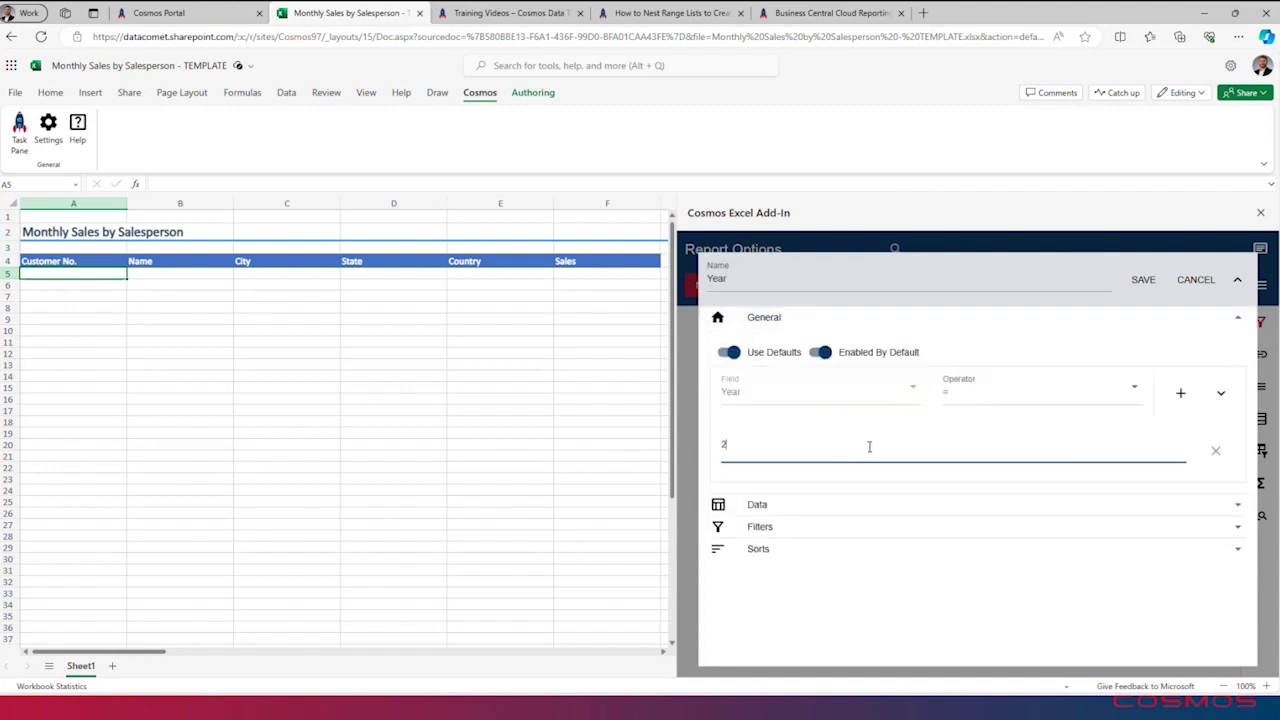
type("020")
left_click(1143, 282)
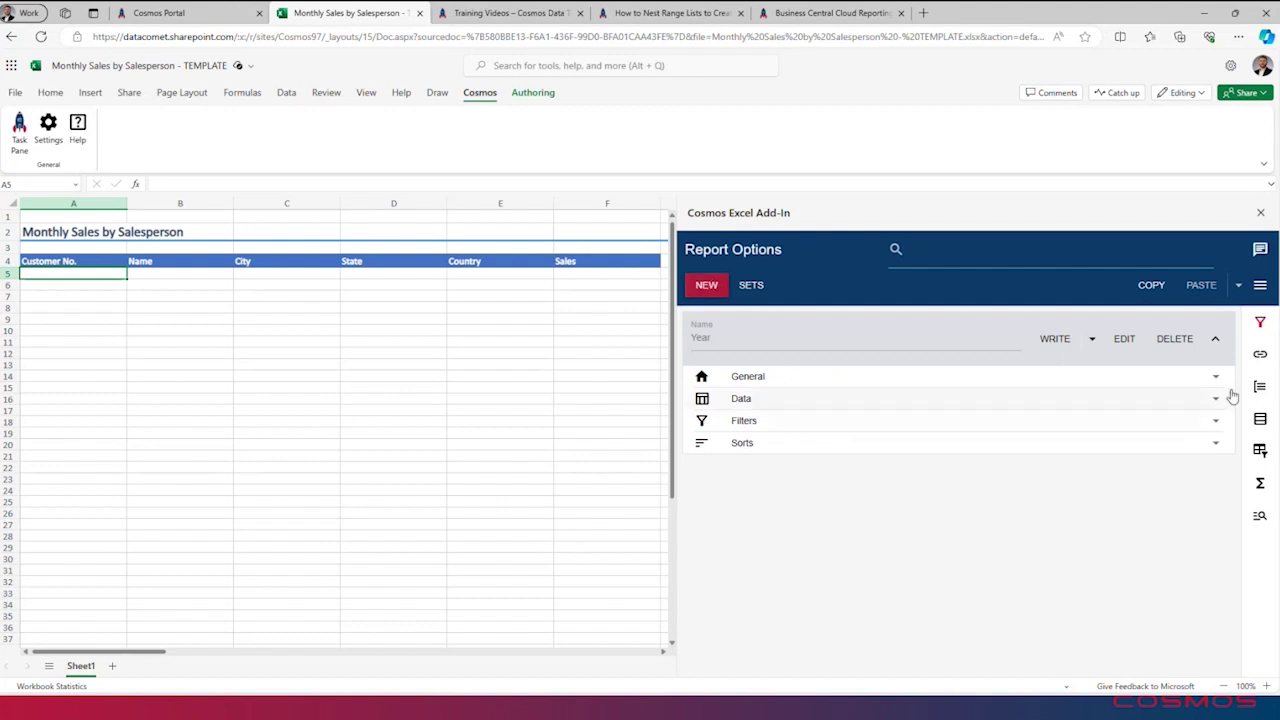
Step: Create and save a sheet list based on the Salesperson Code field of the Sales Transactions table
mouse_move(1244, 394)
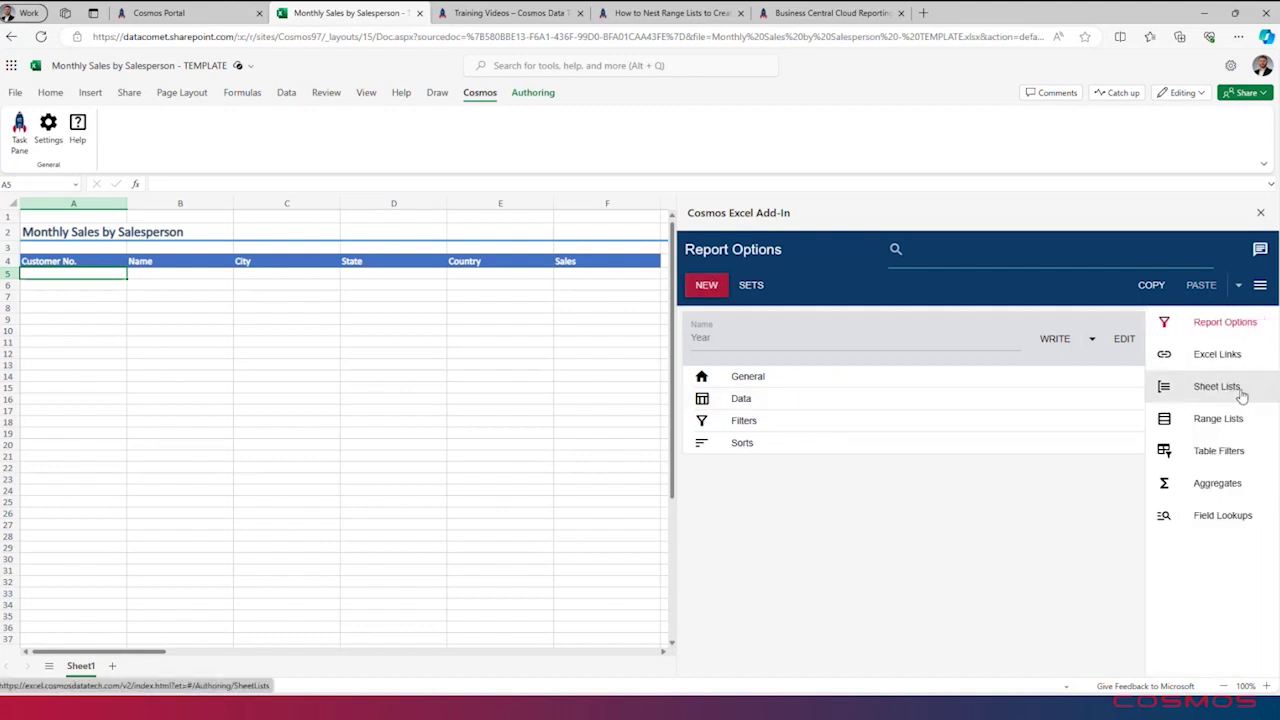
left_click(1239, 392)
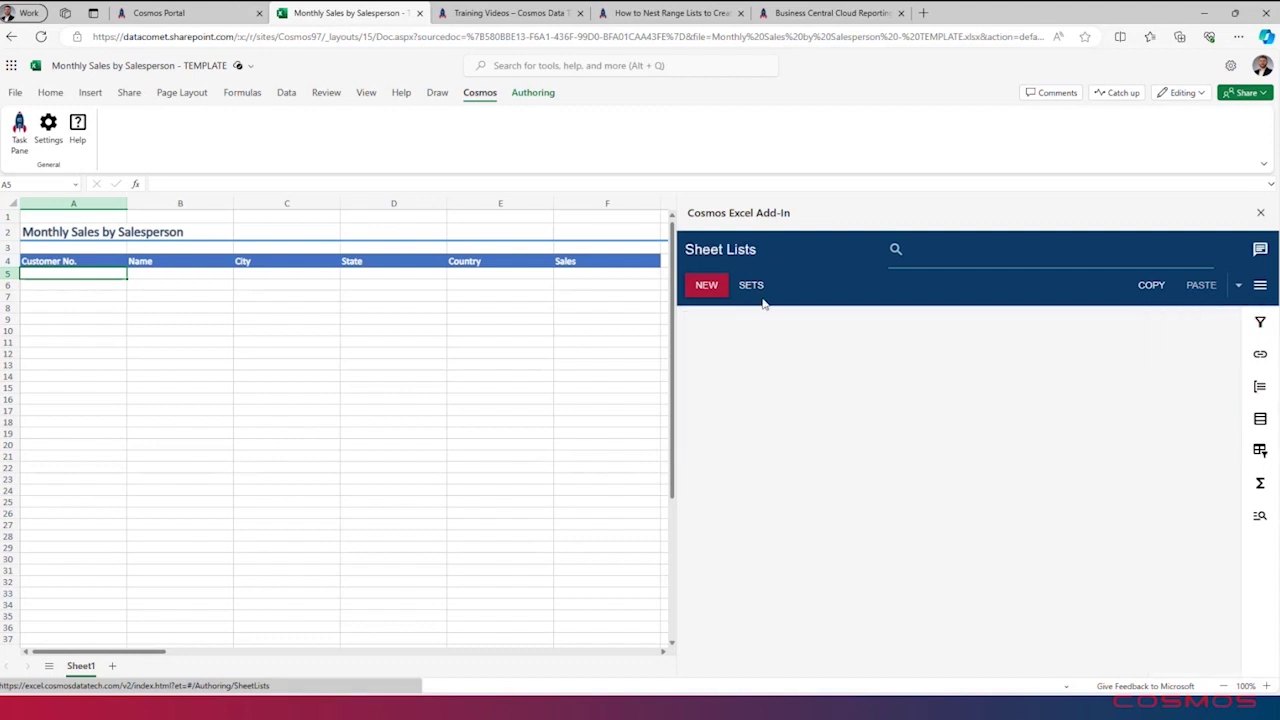
left_click(706, 286)
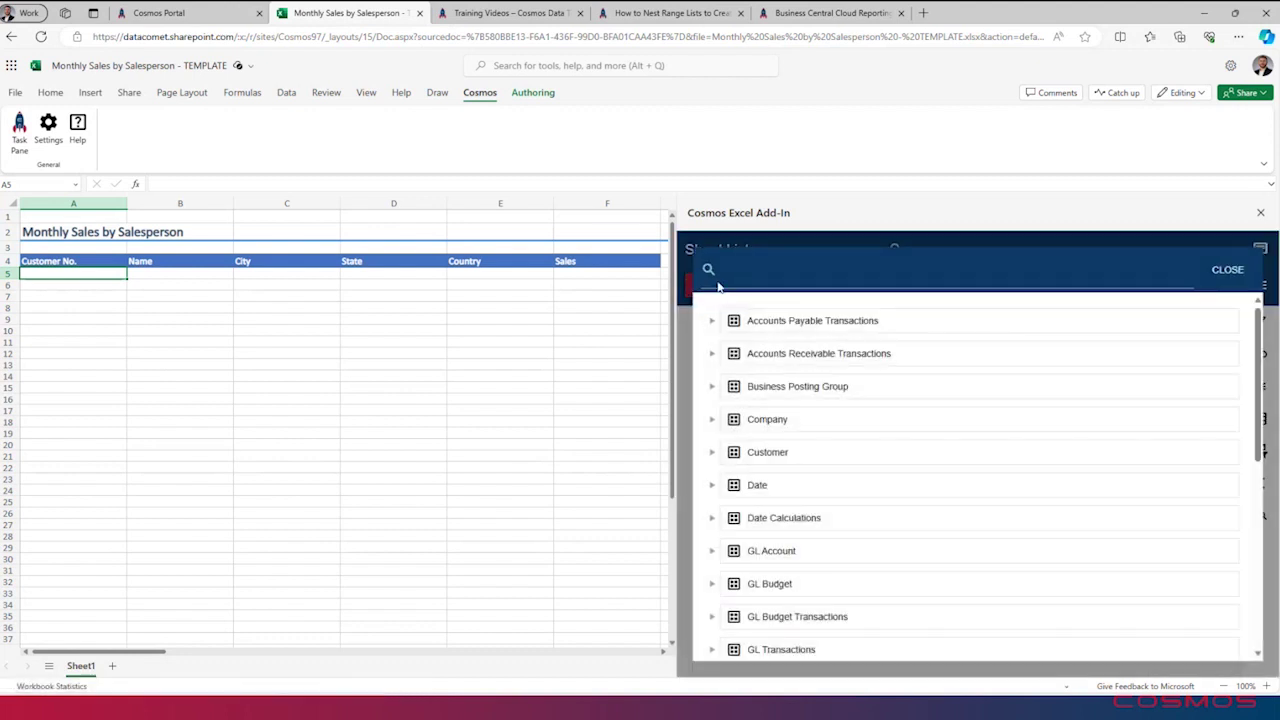
scroll(994, 491, "down", 1)
scroll(991, 491, "up", 1)
left_click(713, 421)
left_click(713, 421)
scroll(778, 551, "down", 5)
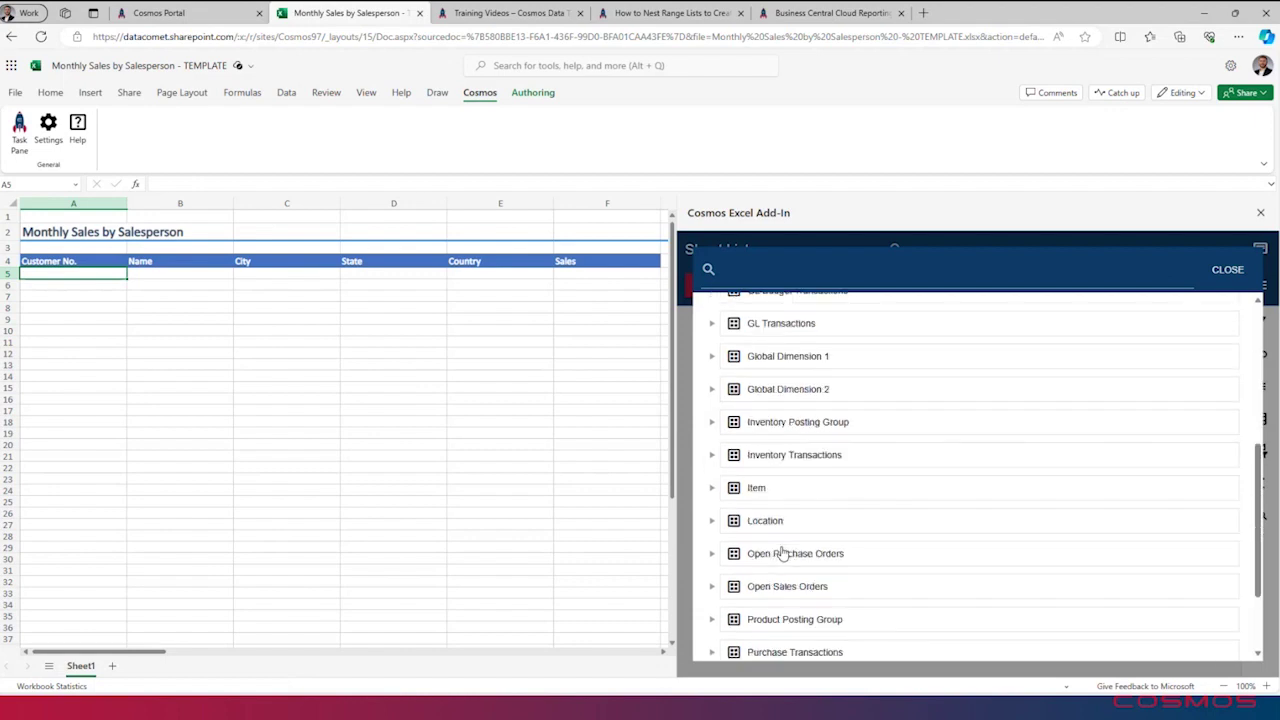
left_click(712, 571)
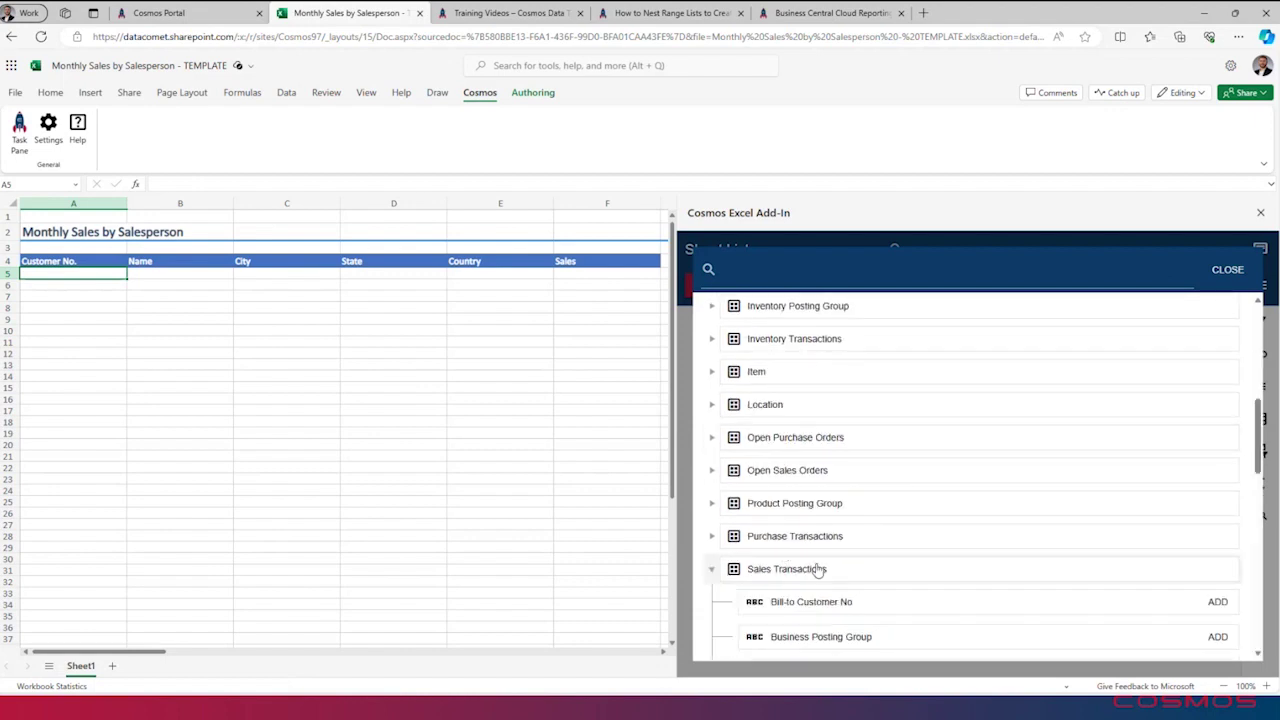
scroll(869, 571, "down", 4)
scroll(869, 571, "down", 4)
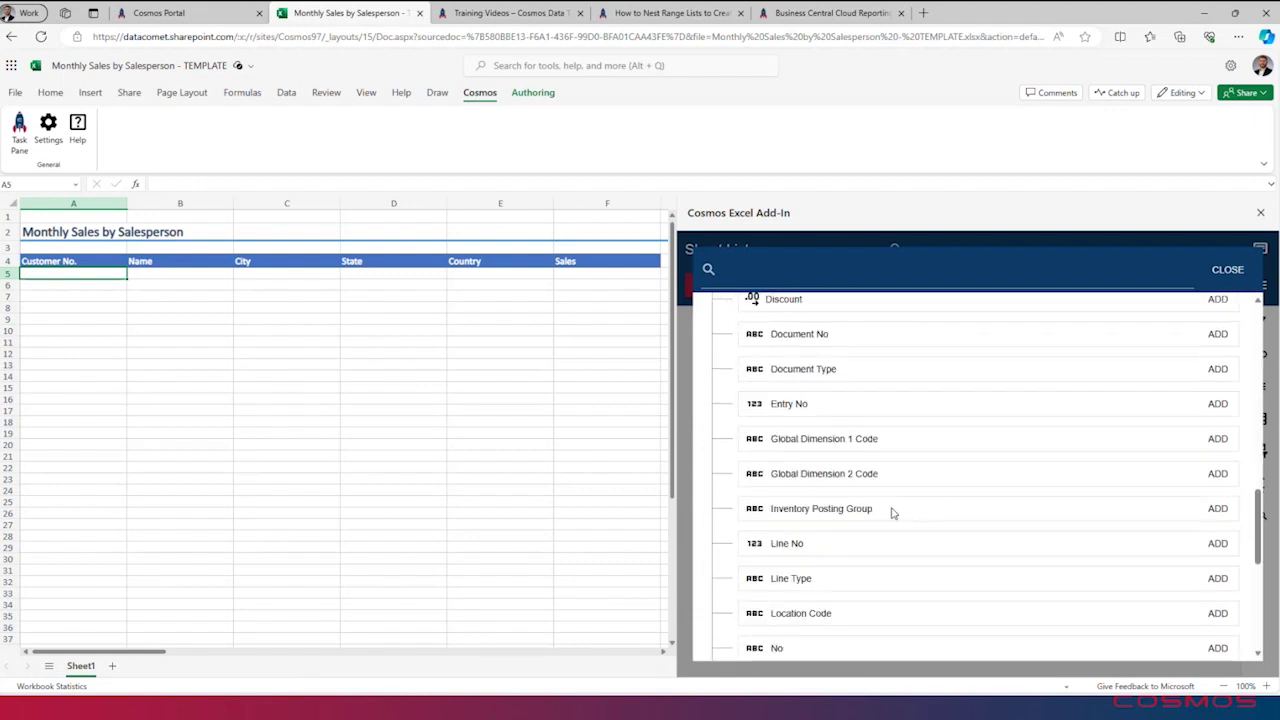
scroll(850, 538, "down", 1)
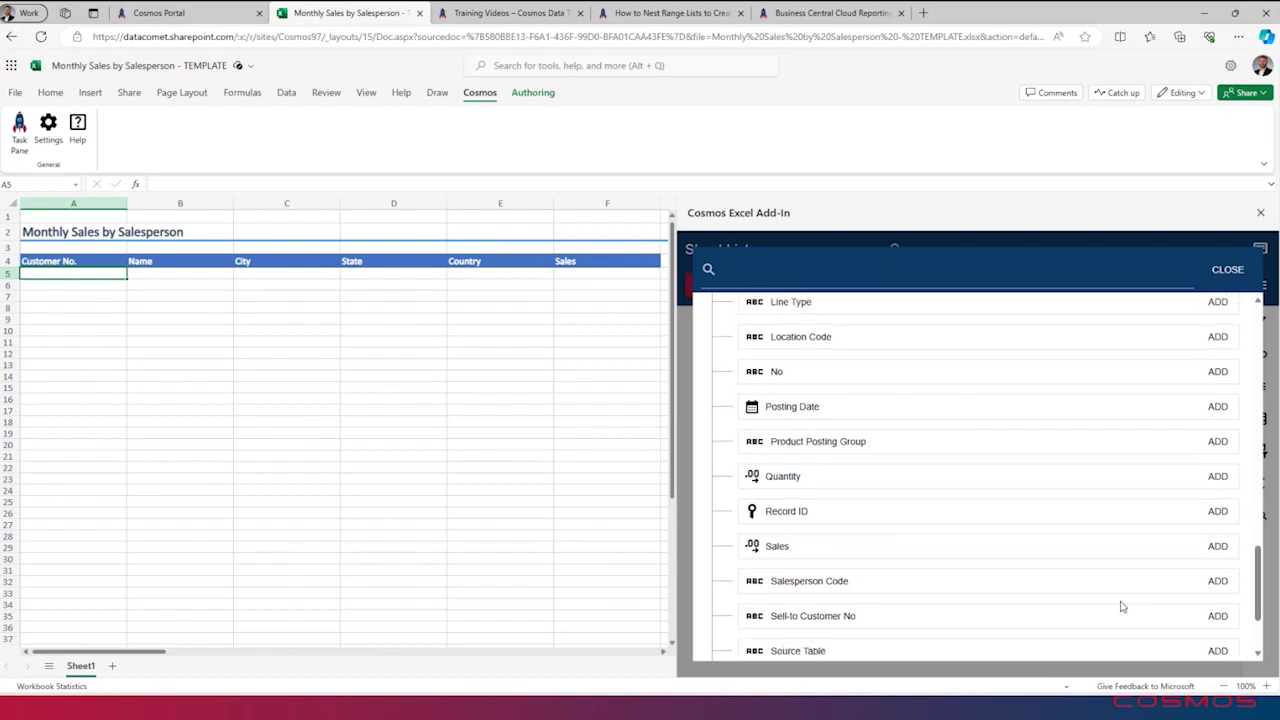
left_click(1216, 582)
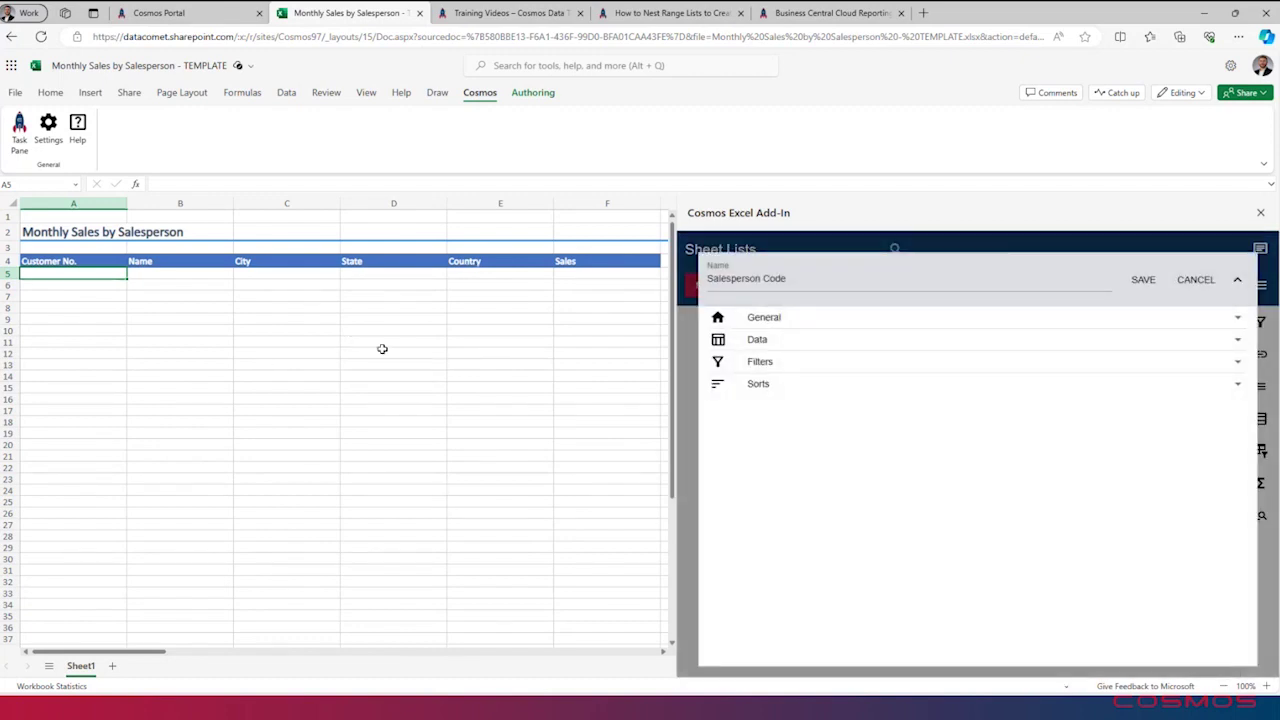
left_click(1143, 283)
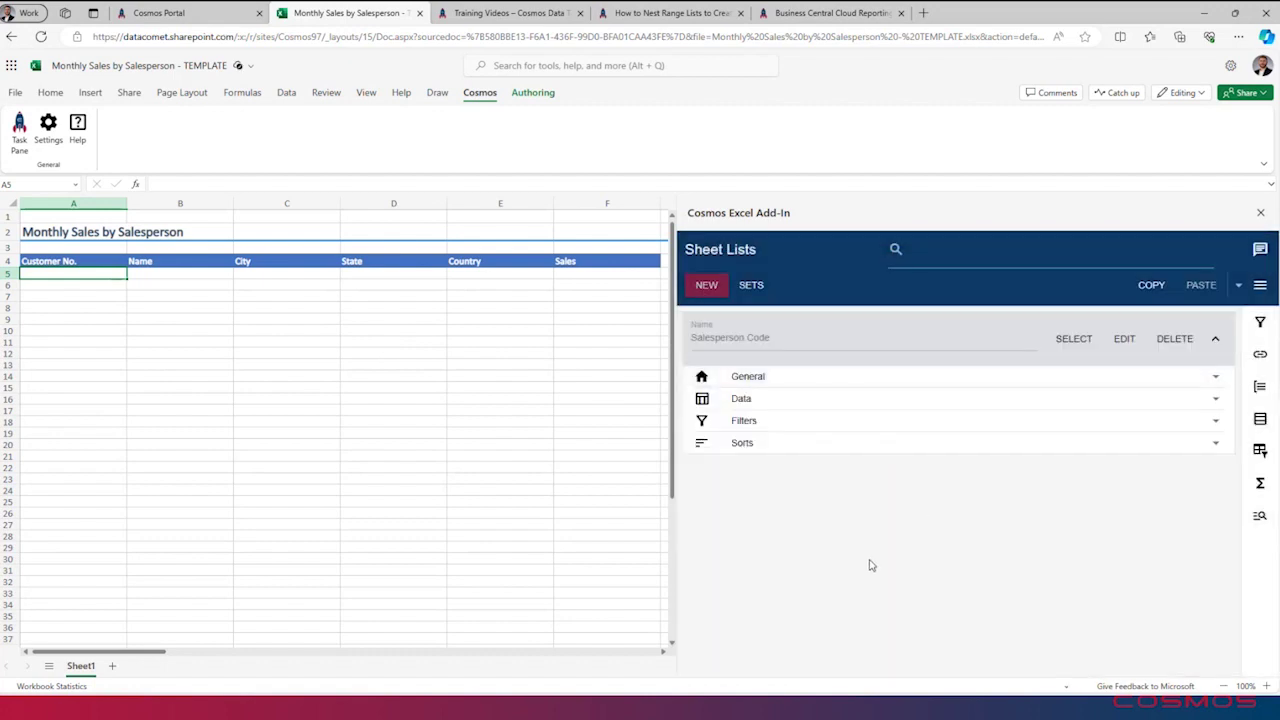
Step: Review the General settings of the Salesperson Code sheet list and collapse them again
left_click(1046, 382)
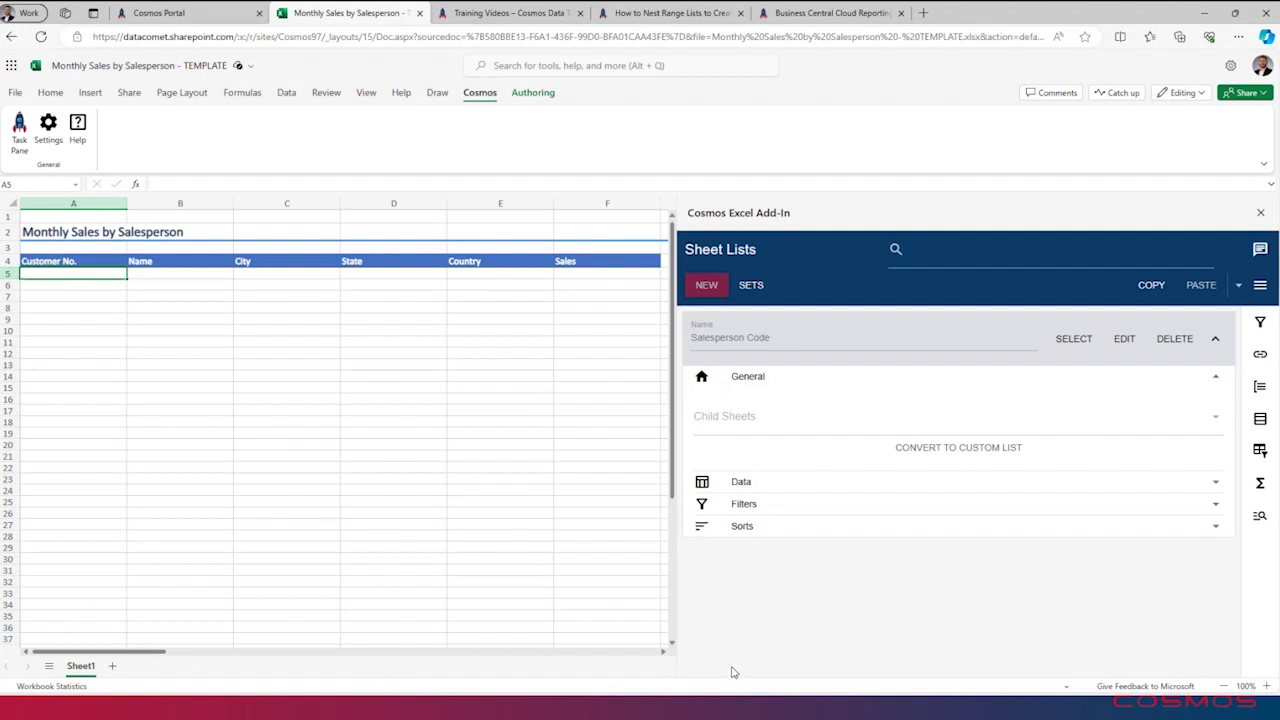
left_click(1217, 381)
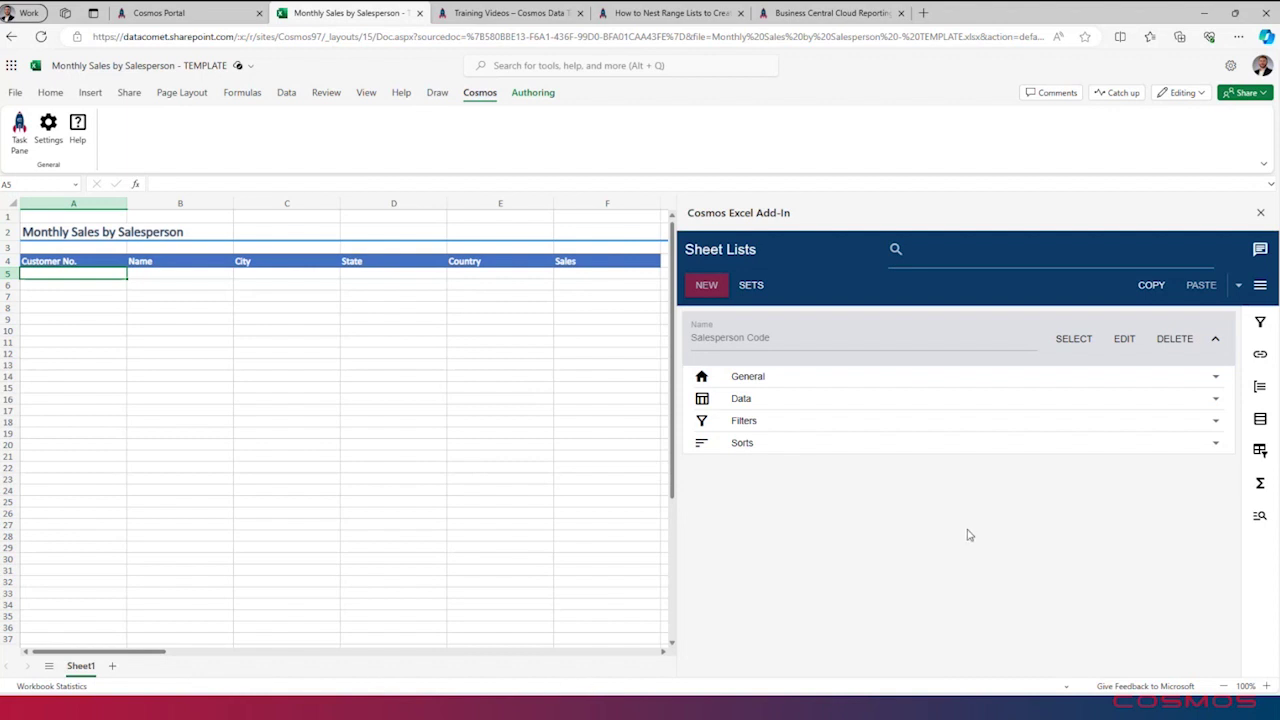
Step: Create and save a range list on cells A5:F5 from the Bill-to Customer No field of the Sales Transactions table
left_click(1240, 420)
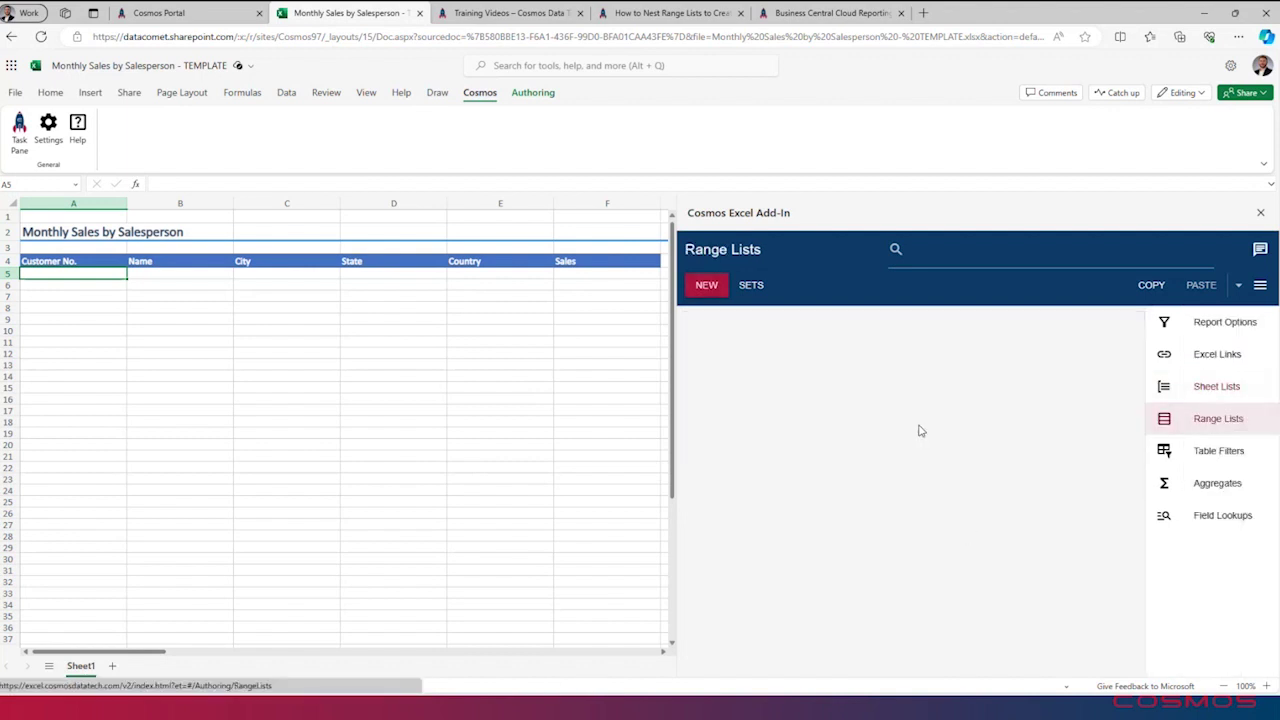
left_click_drag(94, 275, 586, 606)
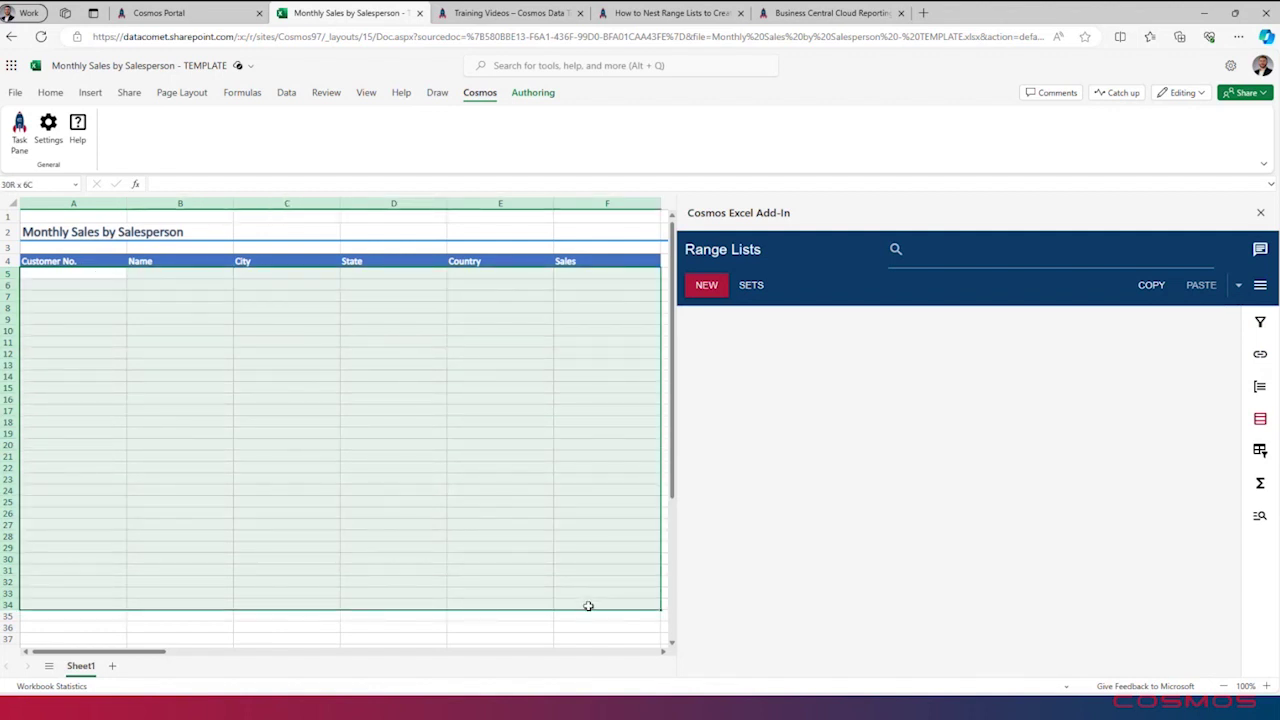
left_click_drag(590, 265, 634, 560)
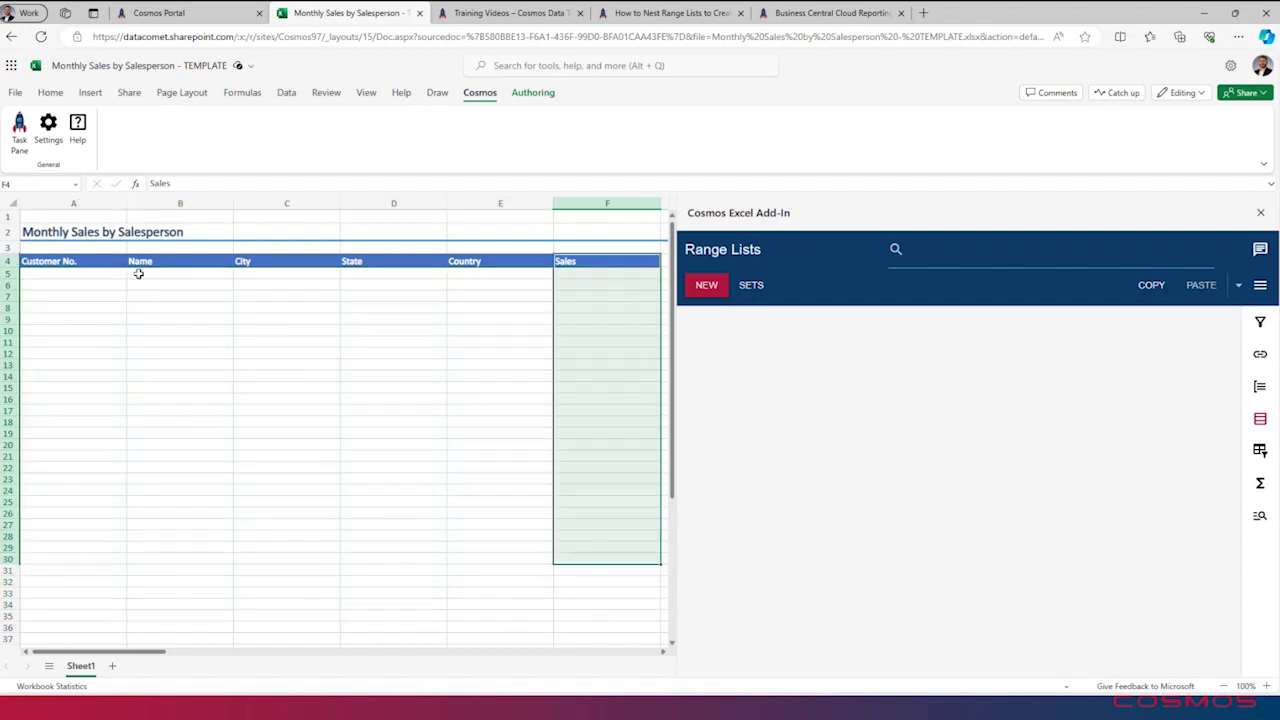
left_click_drag(90, 272, 643, 274)
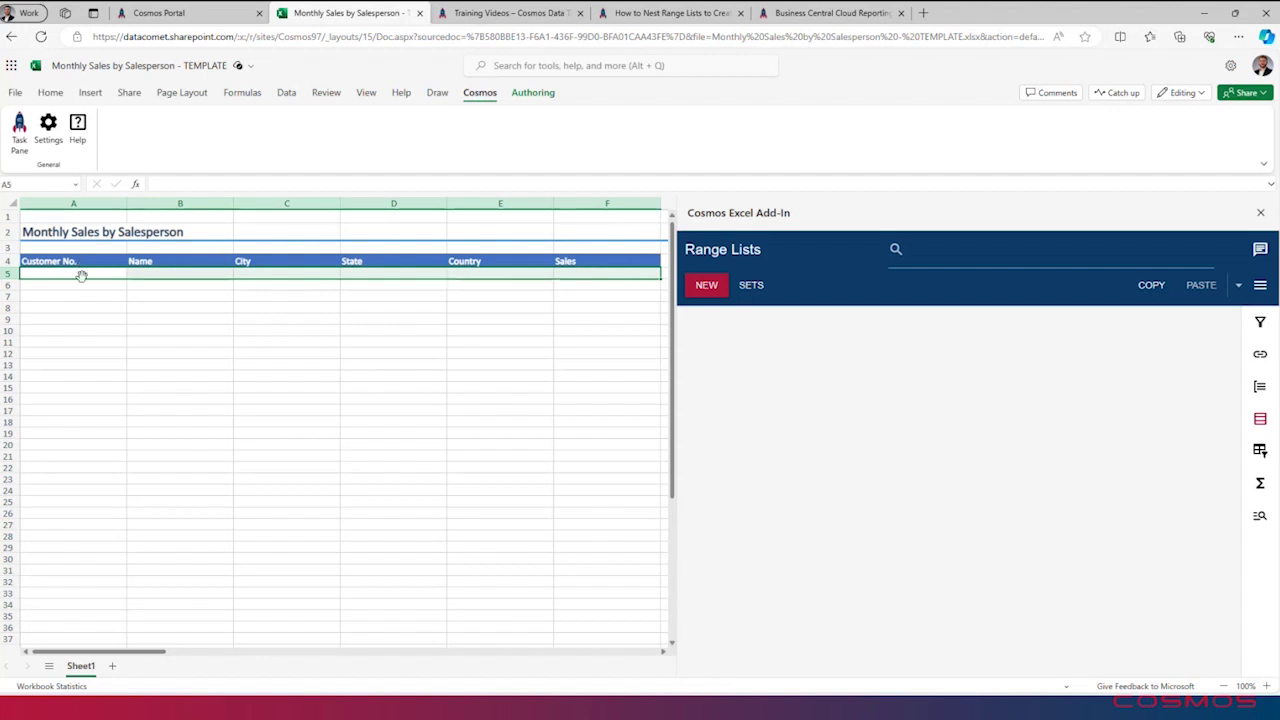
left_click(705, 285)
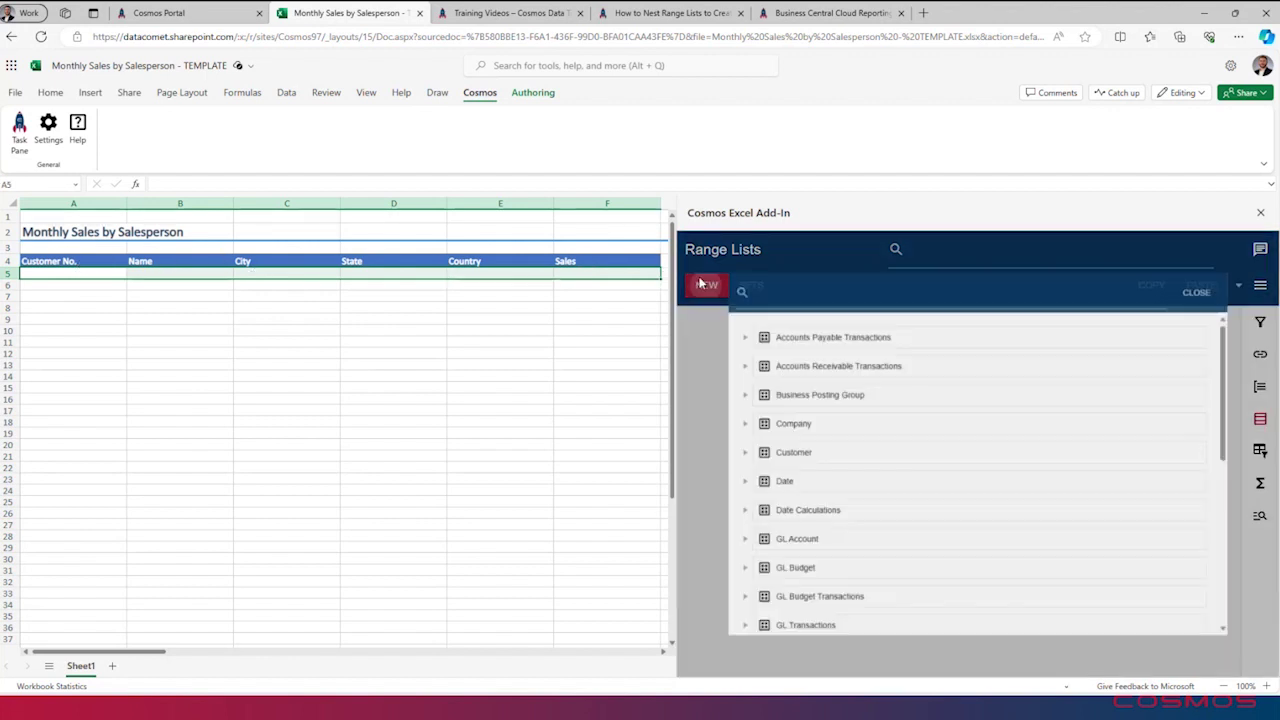
scroll(774, 363, "down", 5)
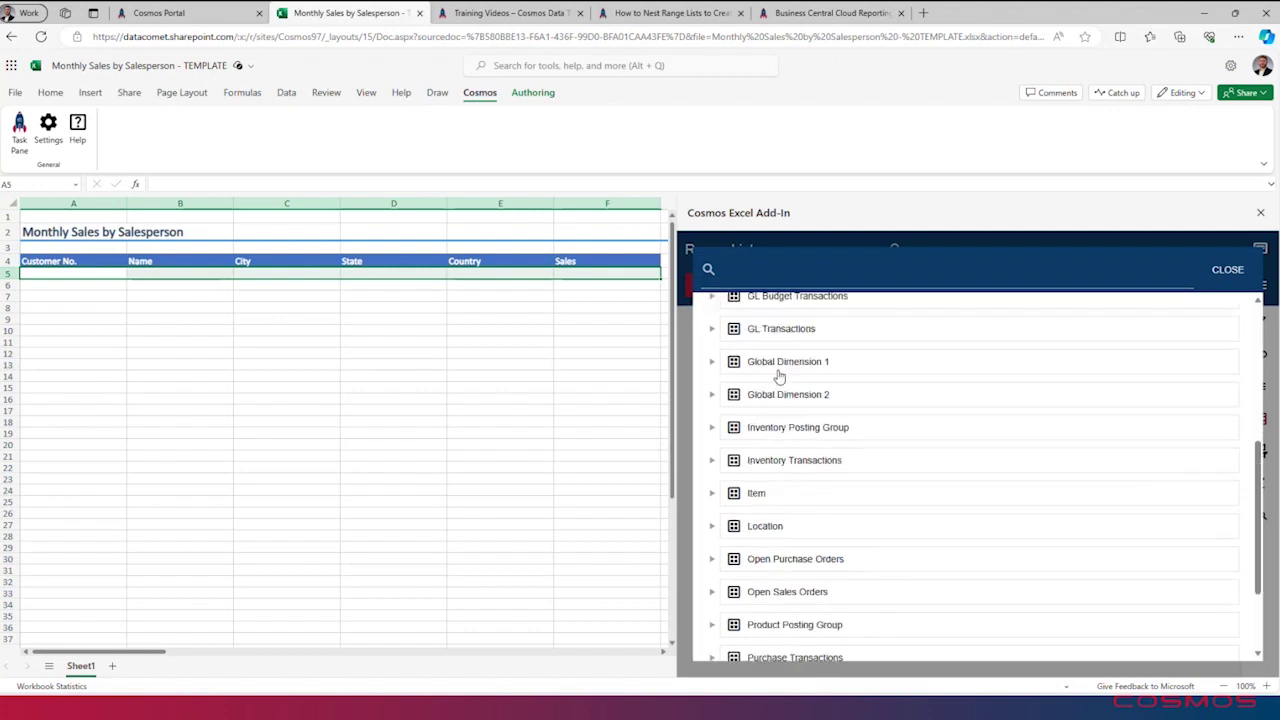
scroll(749, 429, "down", 1)
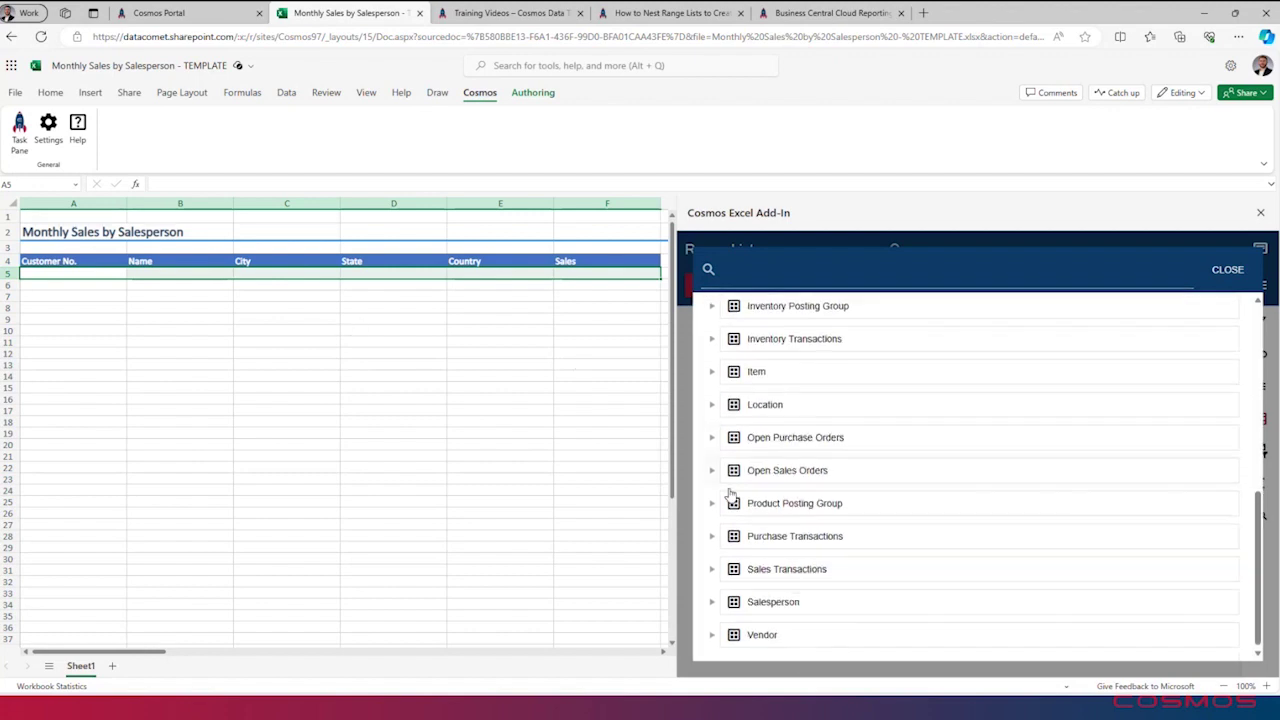
left_click(711, 568)
scroll(971, 528, "down", 1)
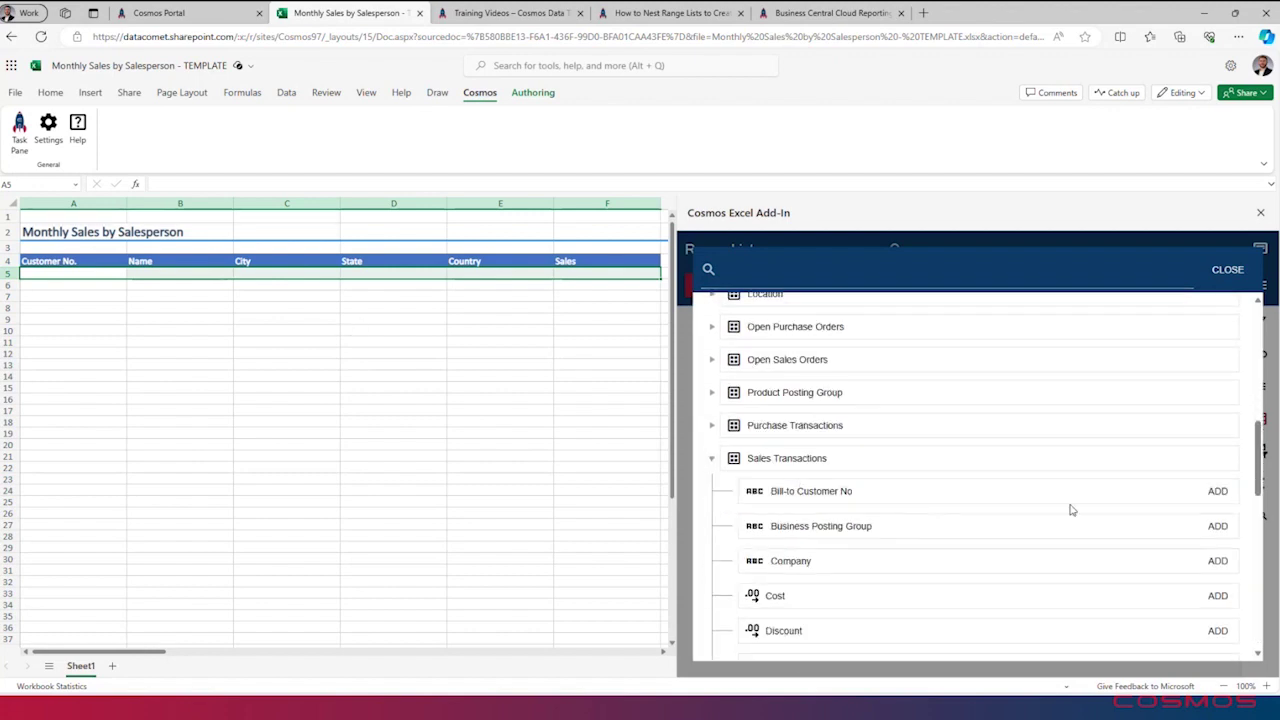
left_click(1216, 494)
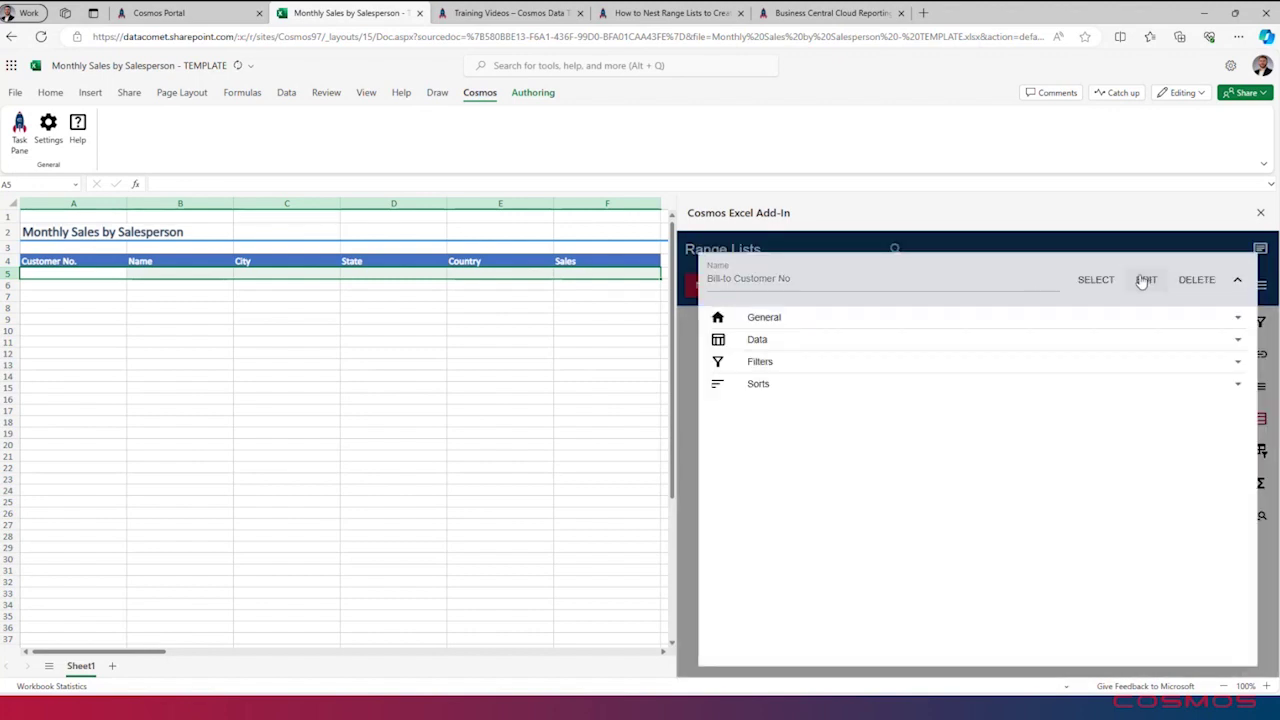
Step: Search for "month" and create a range list on column F from the Sales header F4 downward, using the Date table's Month Year field
left_click_drag(94, 271, 609, 500)
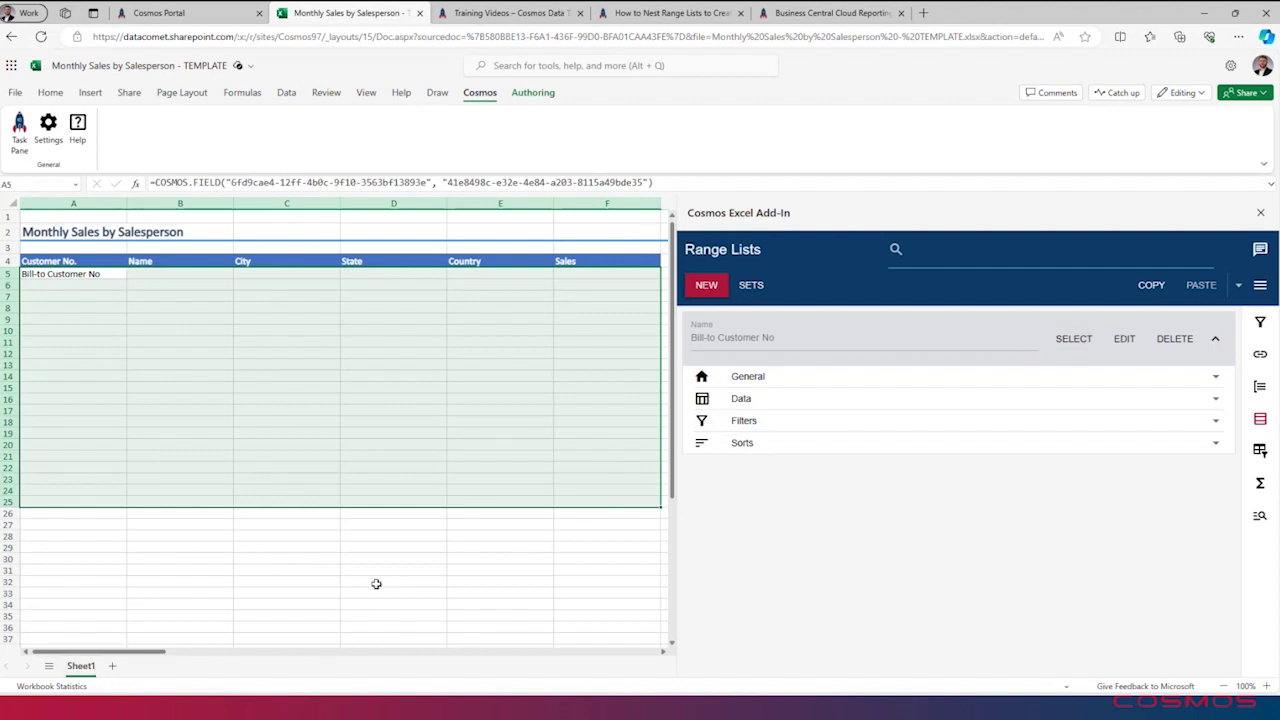
left_click_drag(586, 263, 596, 638)
left_click(706, 285)
type("m")
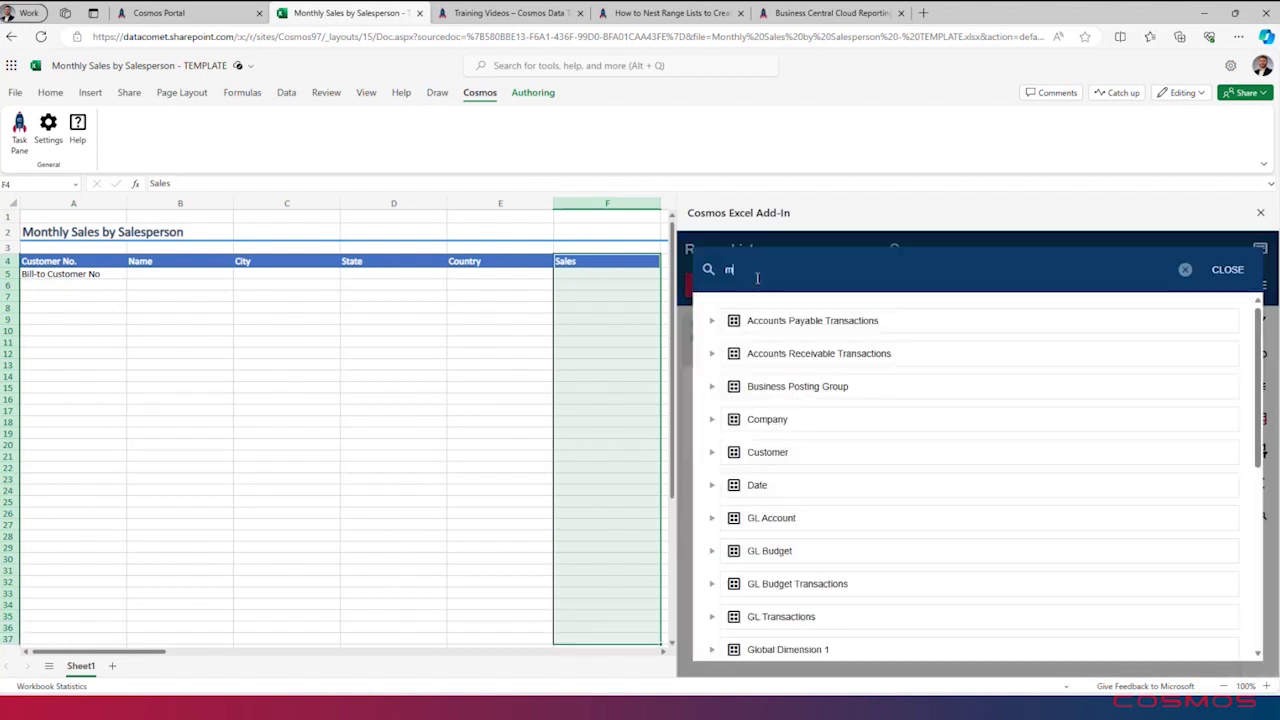
type("onth")
left_click(710, 320)
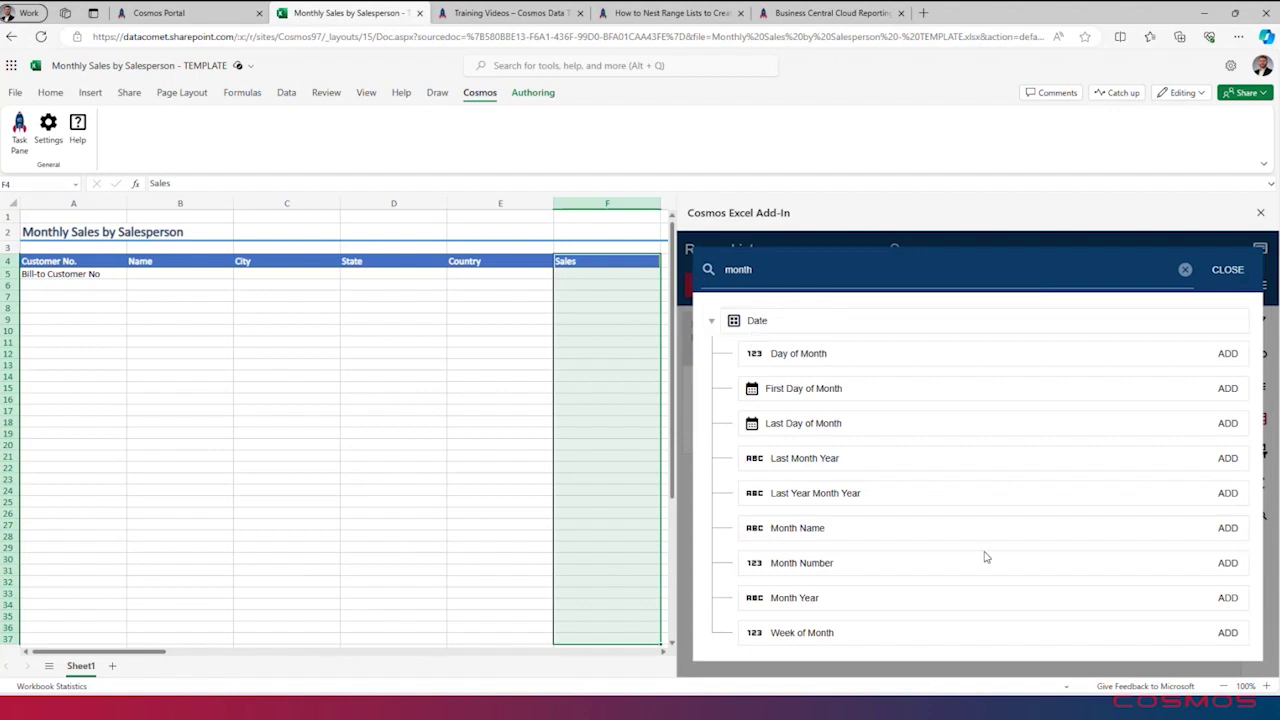
left_click(1229, 597)
Step: Leave the Month Year range list without any sort fields and save it
left_click(1238, 384)
left_click(1218, 460)
left_click(1143, 280)
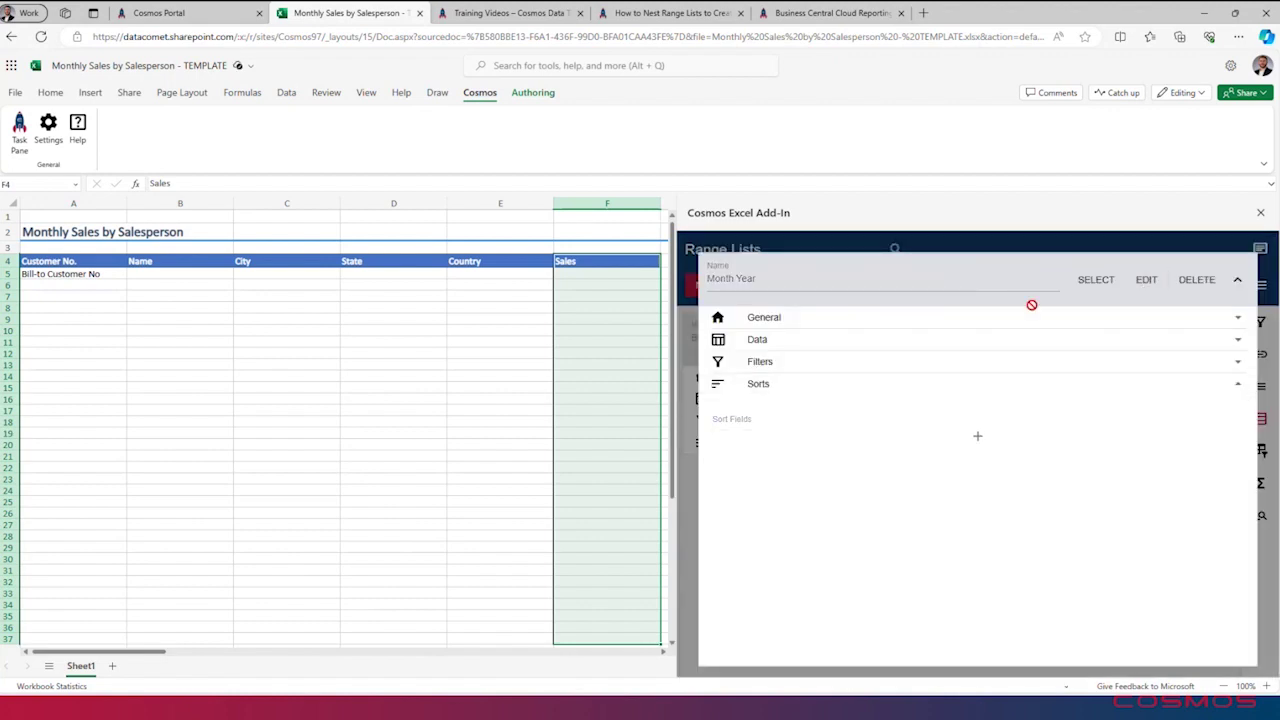
left_click_drag(92, 272, 573, 632)
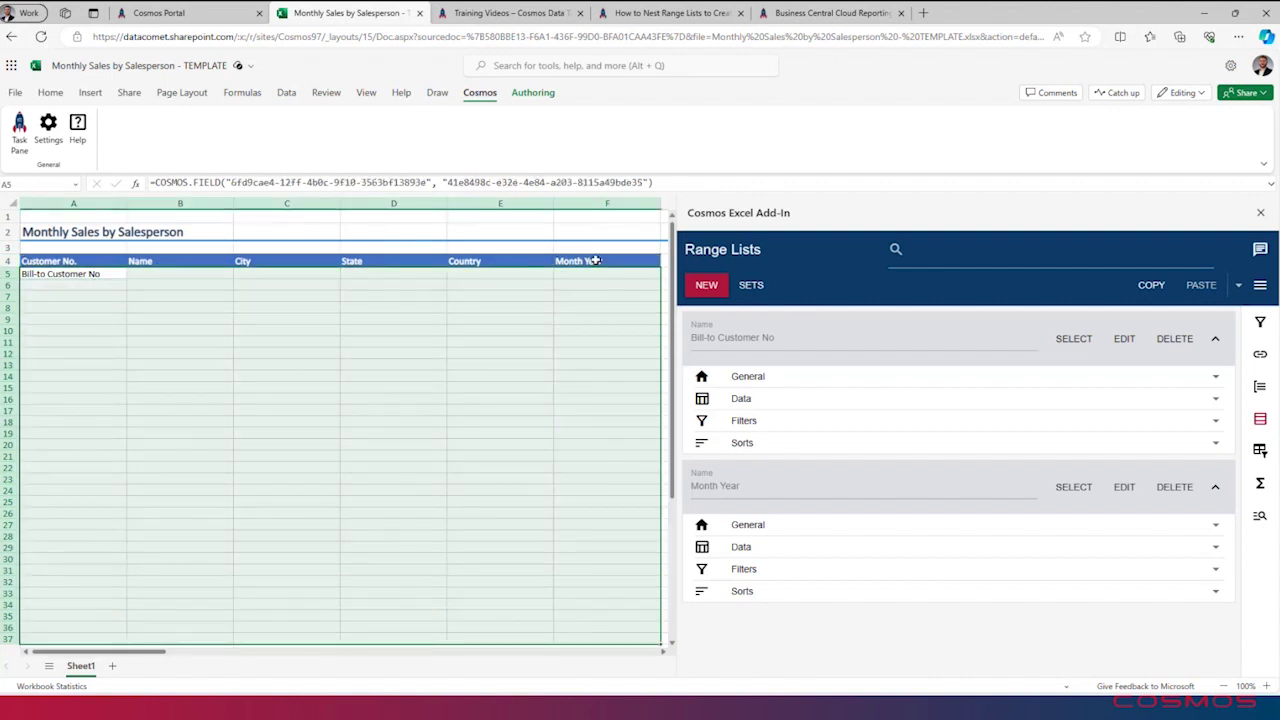
left_click_drag(600, 262, 608, 582)
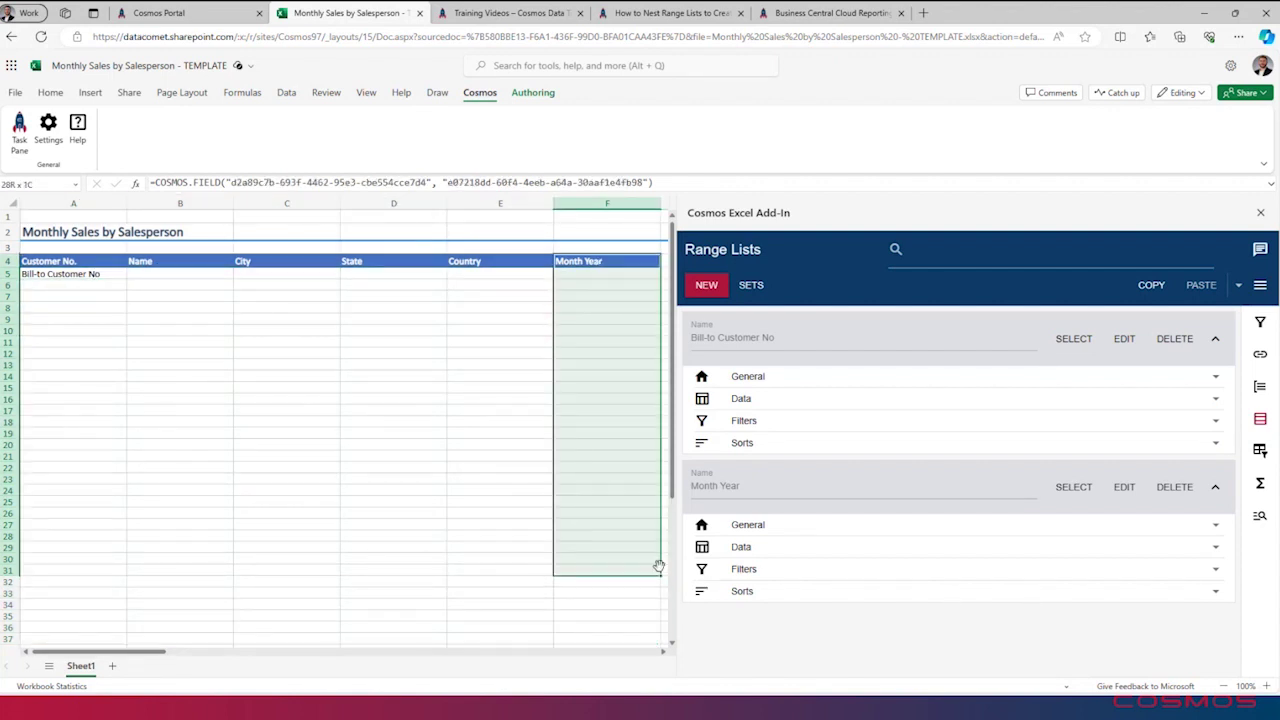
Step: Open the field lookups for cell B5 and expand the Sales Transactions table to examine its fields and related tables
left_click(194, 273)
mouse_move(1249, 457)
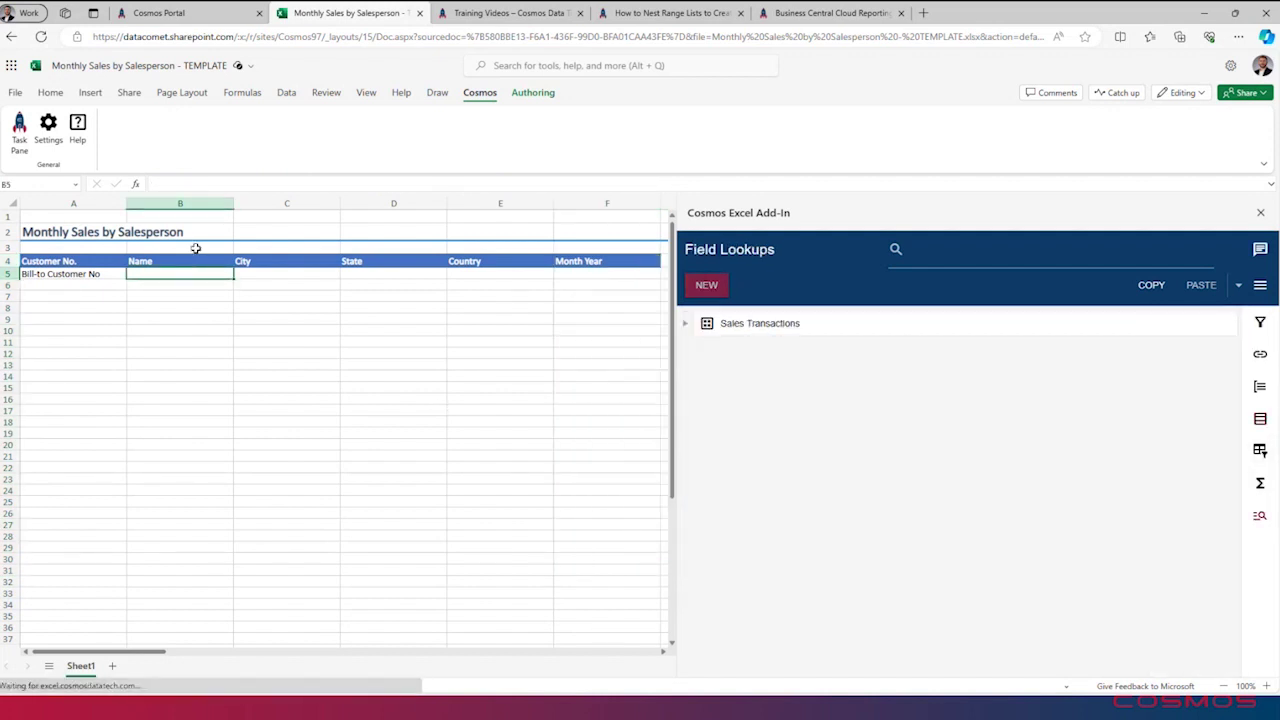
left_click(685, 325)
left_click(685, 325)
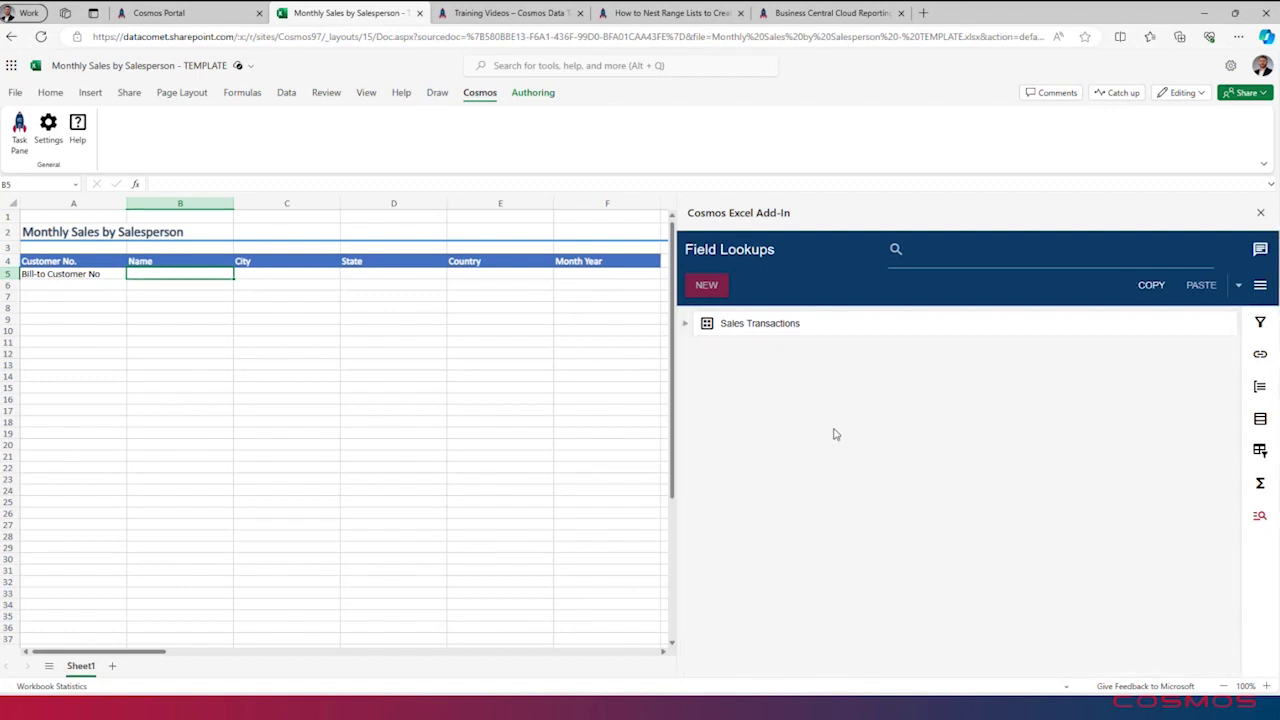
left_click(700, 330)
scroll(970, 442, "down", 5)
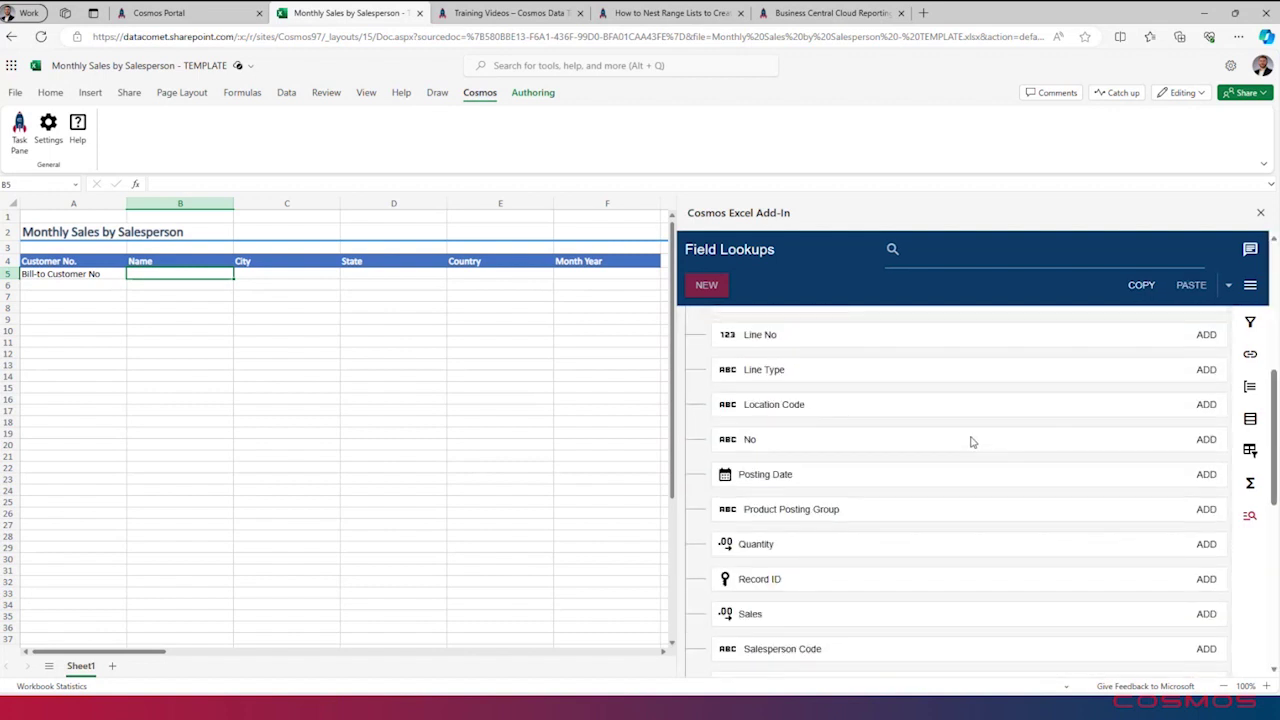
scroll(970, 442, "down", 5)
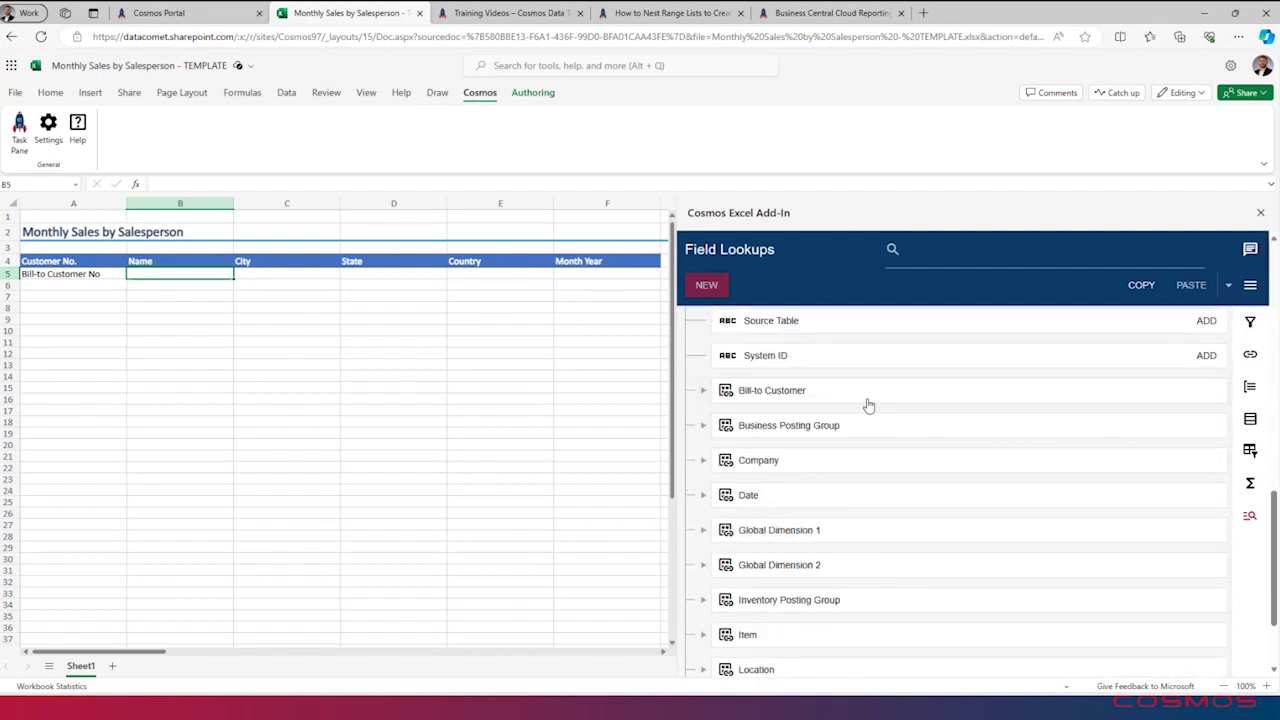
scroll(962, 515, "down", 2)
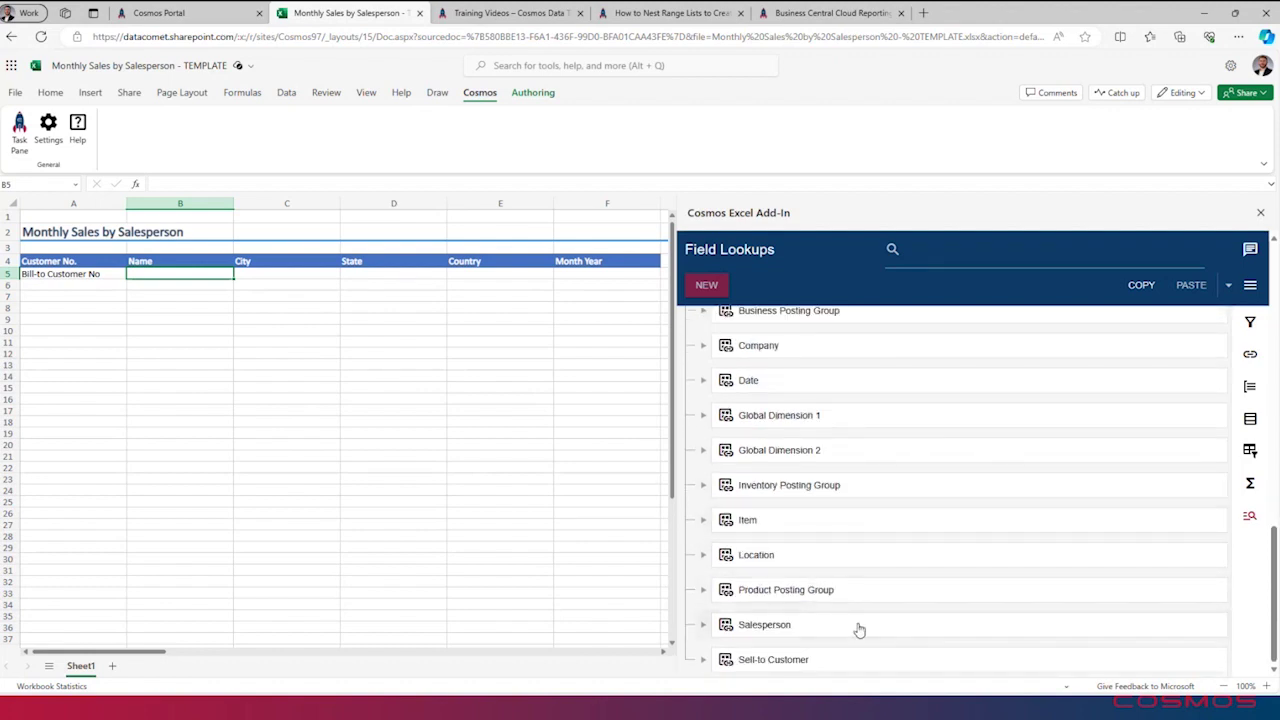
scroll(930, 558, "up", 2)
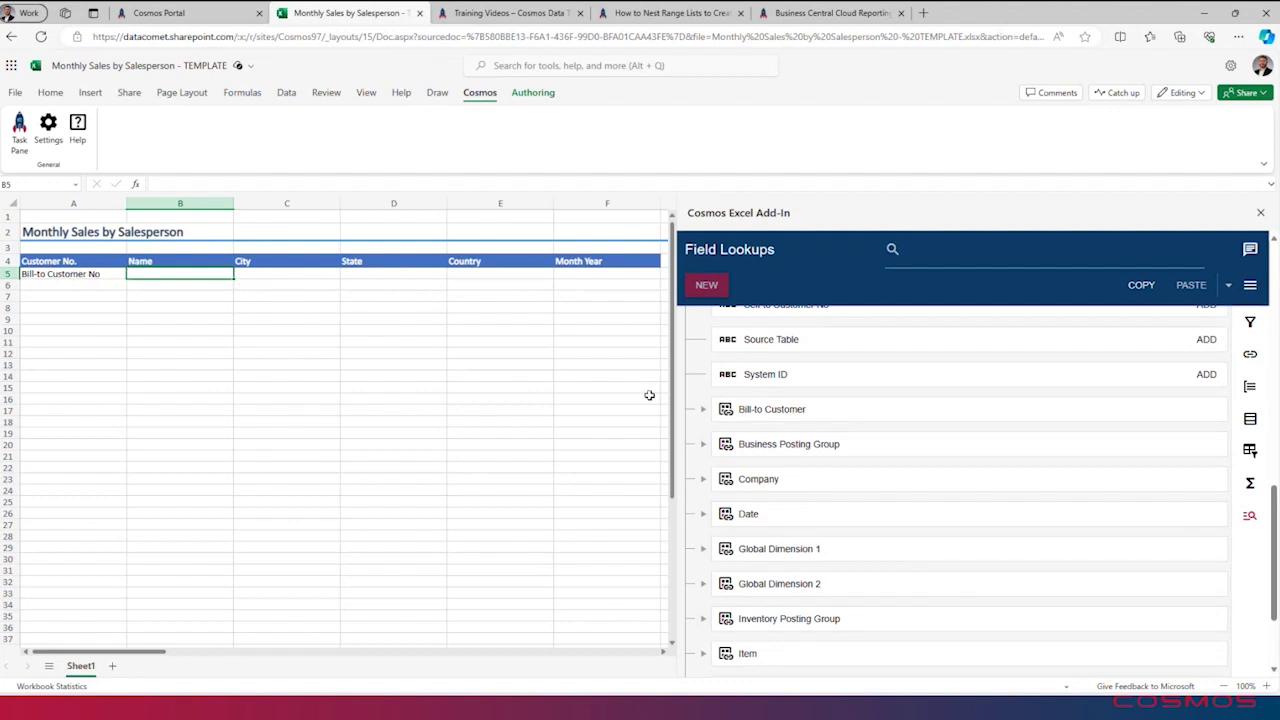
Step: Insert the Bill-to Customer table's Customer Name and City field lookups into cells B5 and C5
left_click(703, 410)
scroll(1140, 491, "down", 2)
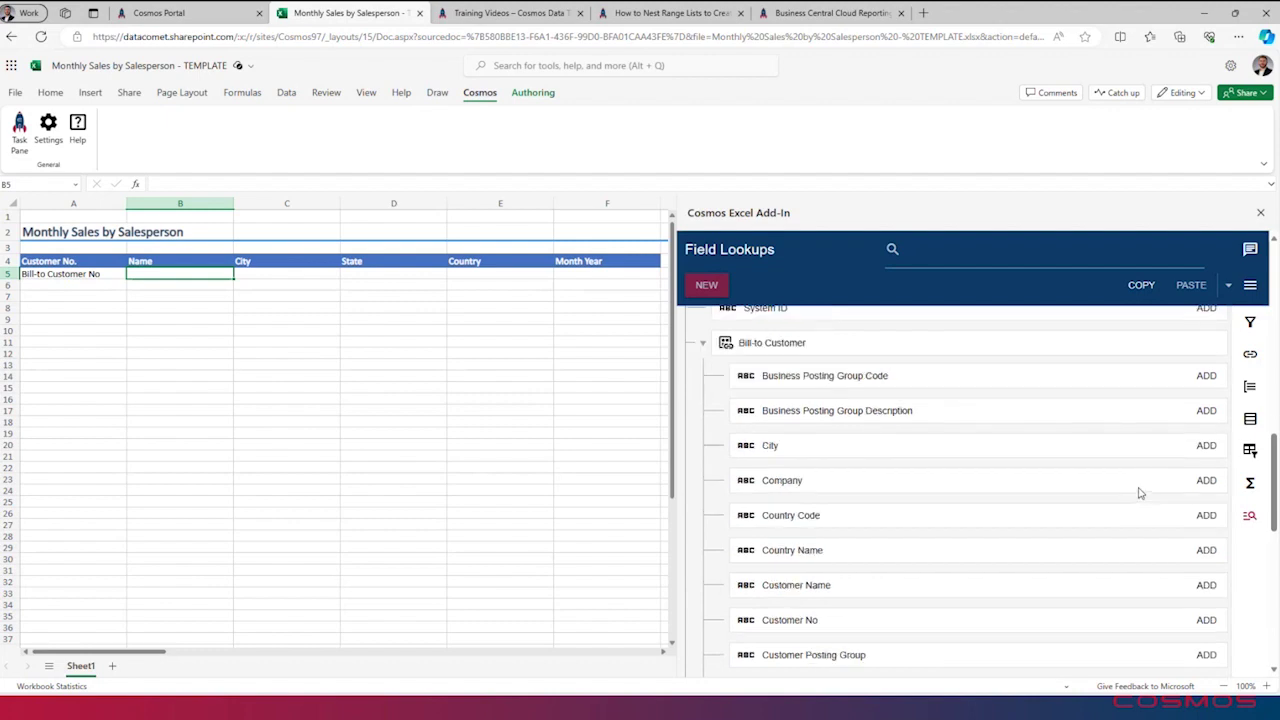
left_click(1206, 518)
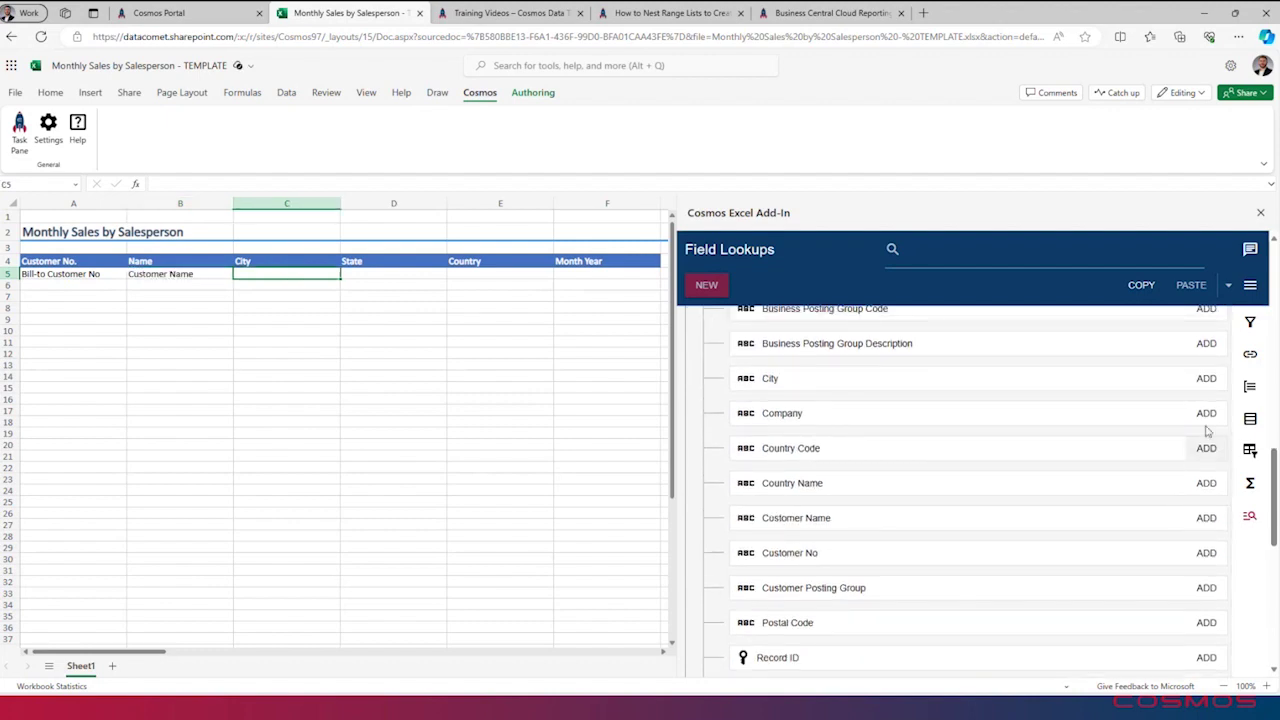
left_click(1206, 378)
Step: Insert the Bill-to Customer table's State and Country Name field lookups into cells D5 and E5
scroll(1177, 483, "down", 3)
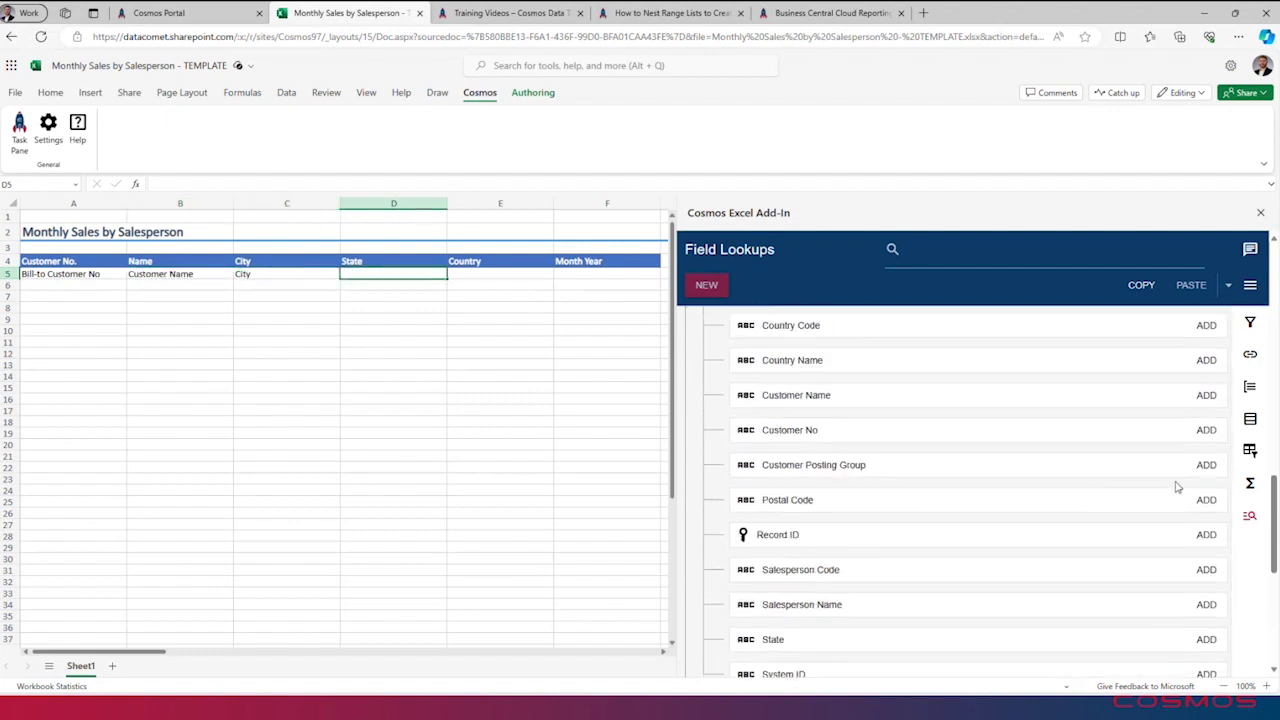
left_click(1206, 561)
scroll(1158, 483, "up", 1)
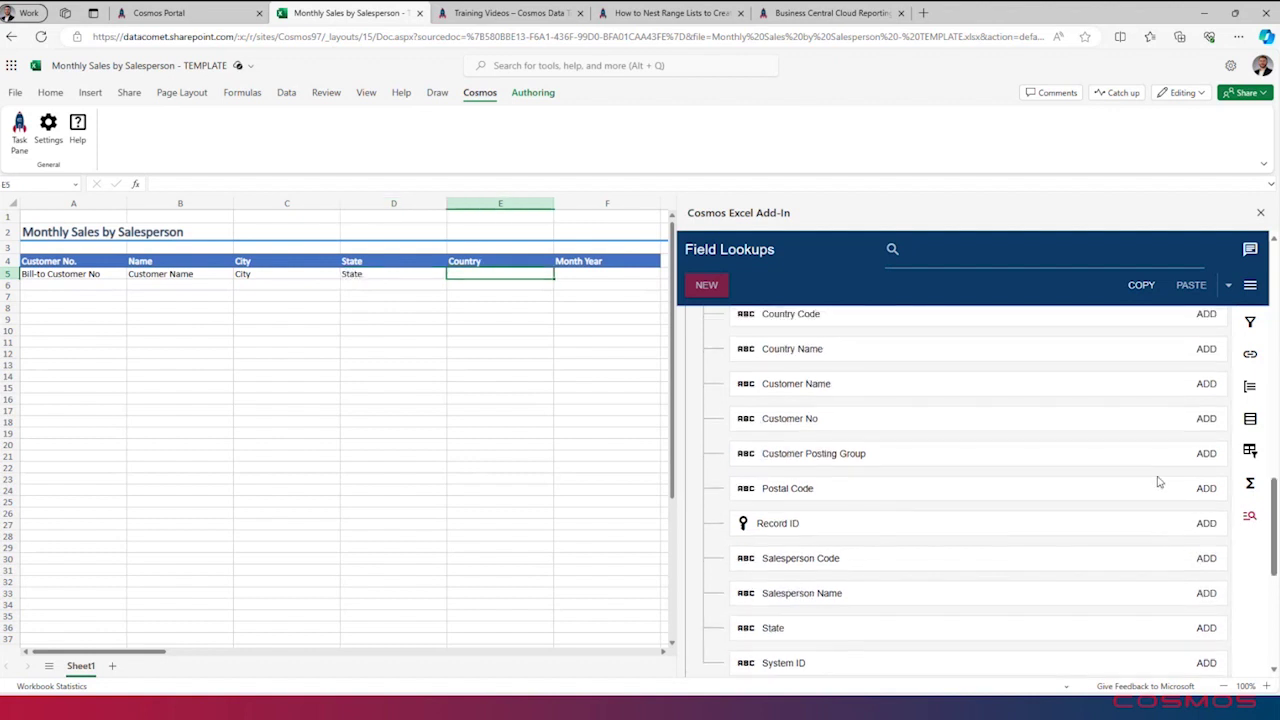
left_click(1206, 349)
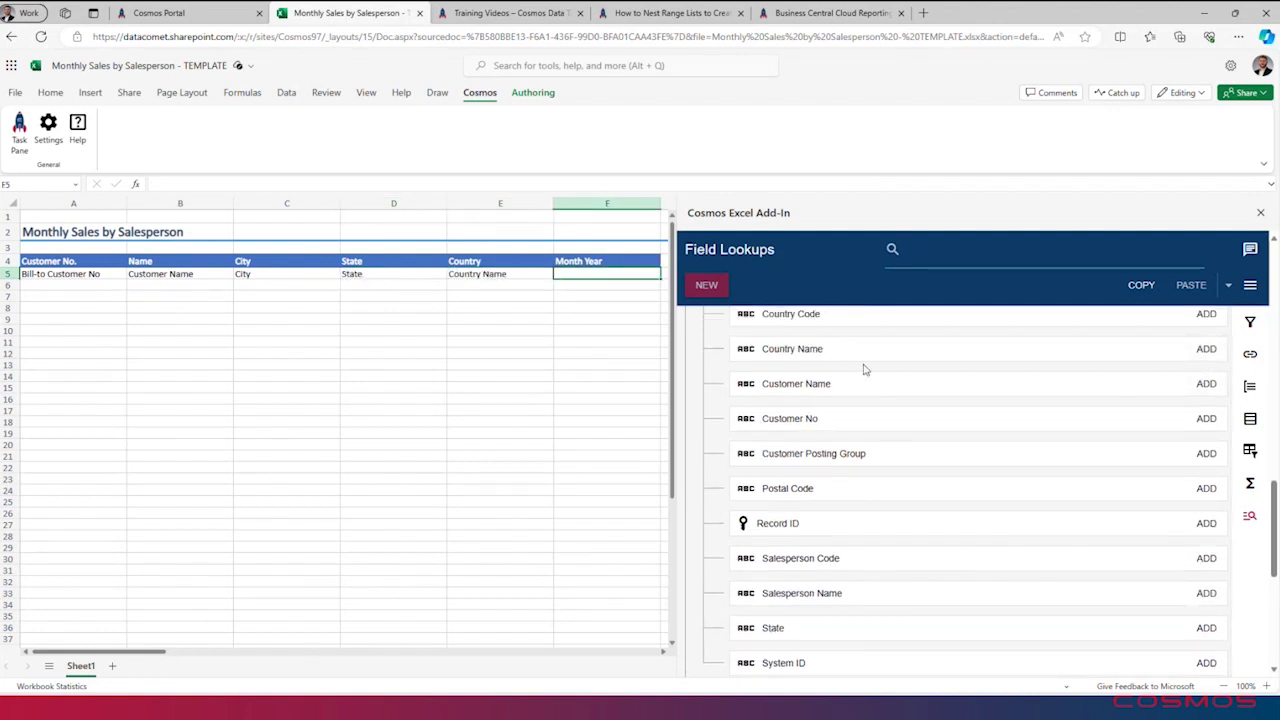
Step: Create a Sum aggregate in cell F5 based on the Sales field of the Sales Transactions table
left_click(1170, 483)
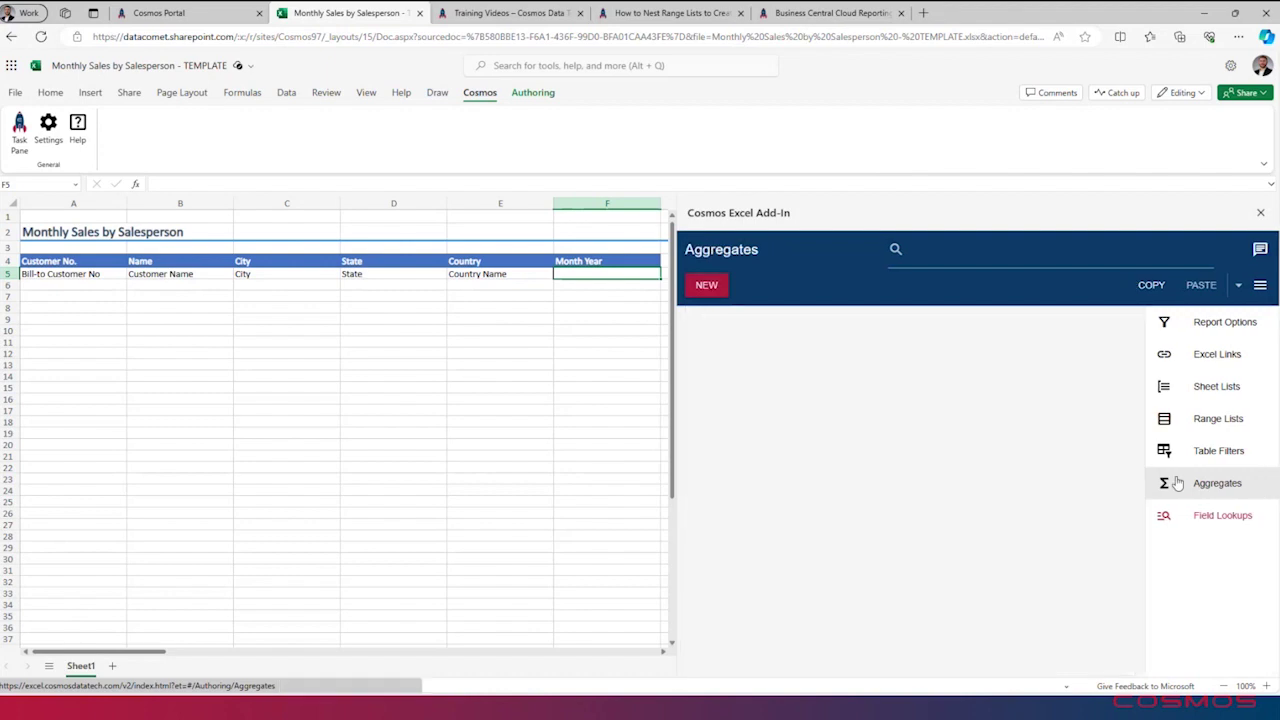
left_click(707, 287)
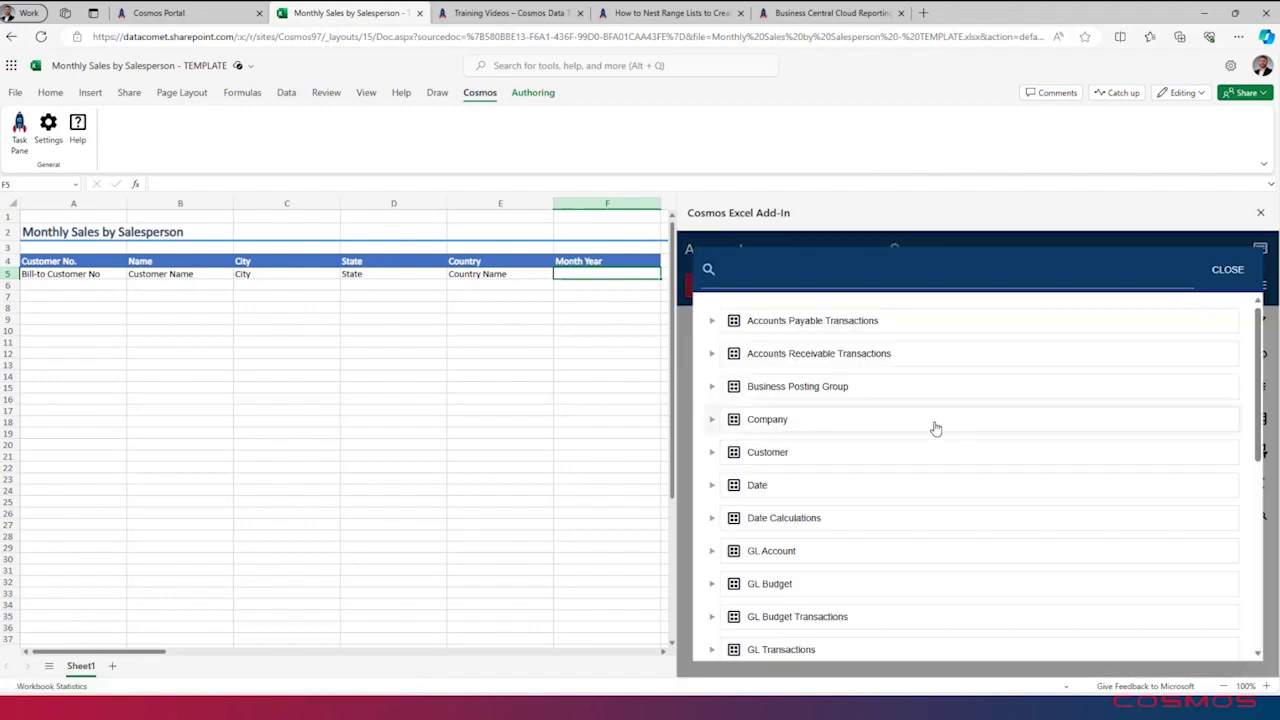
scroll(935, 428, "down", 5)
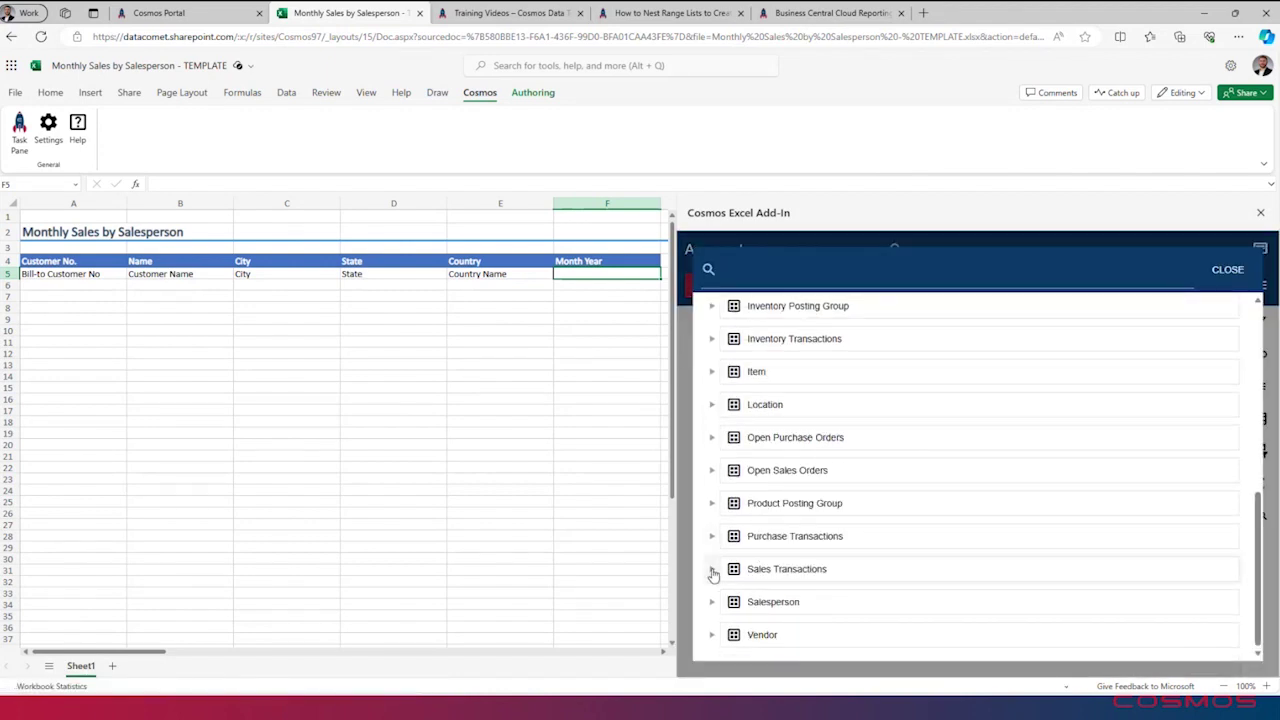
left_click(711, 569)
scroll(1026, 520, "down", 10)
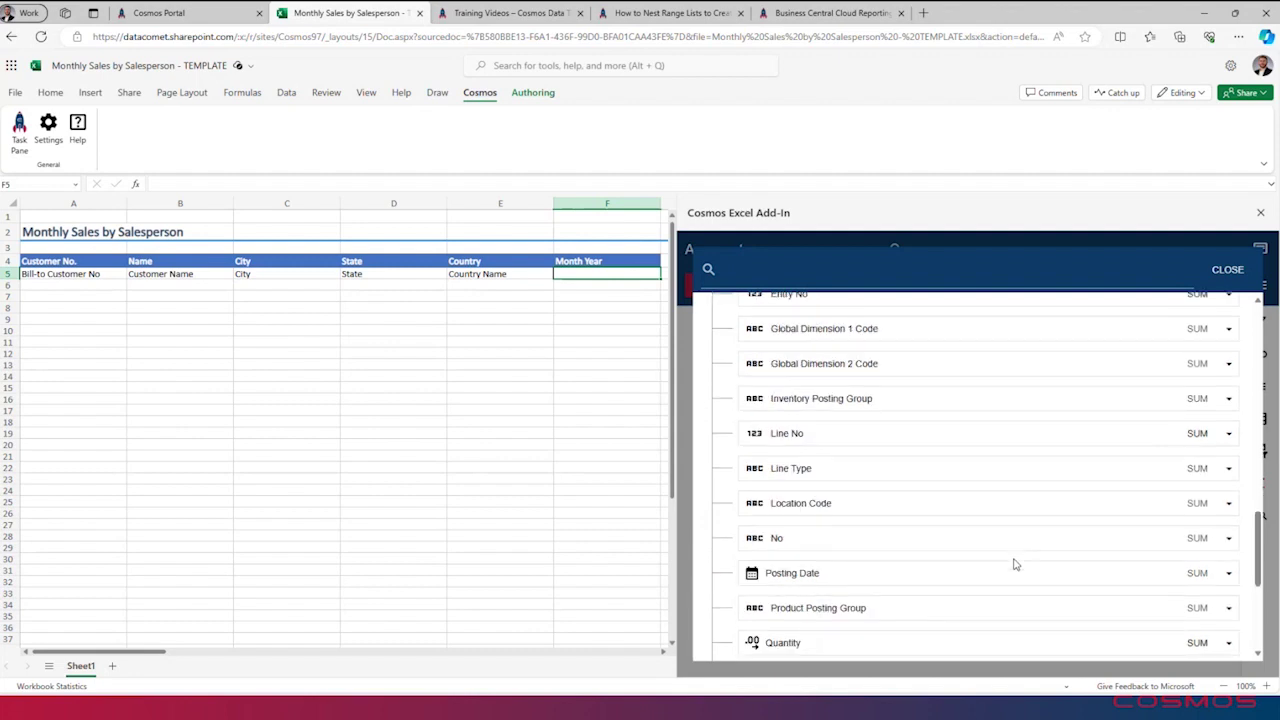
left_click(1185, 610)
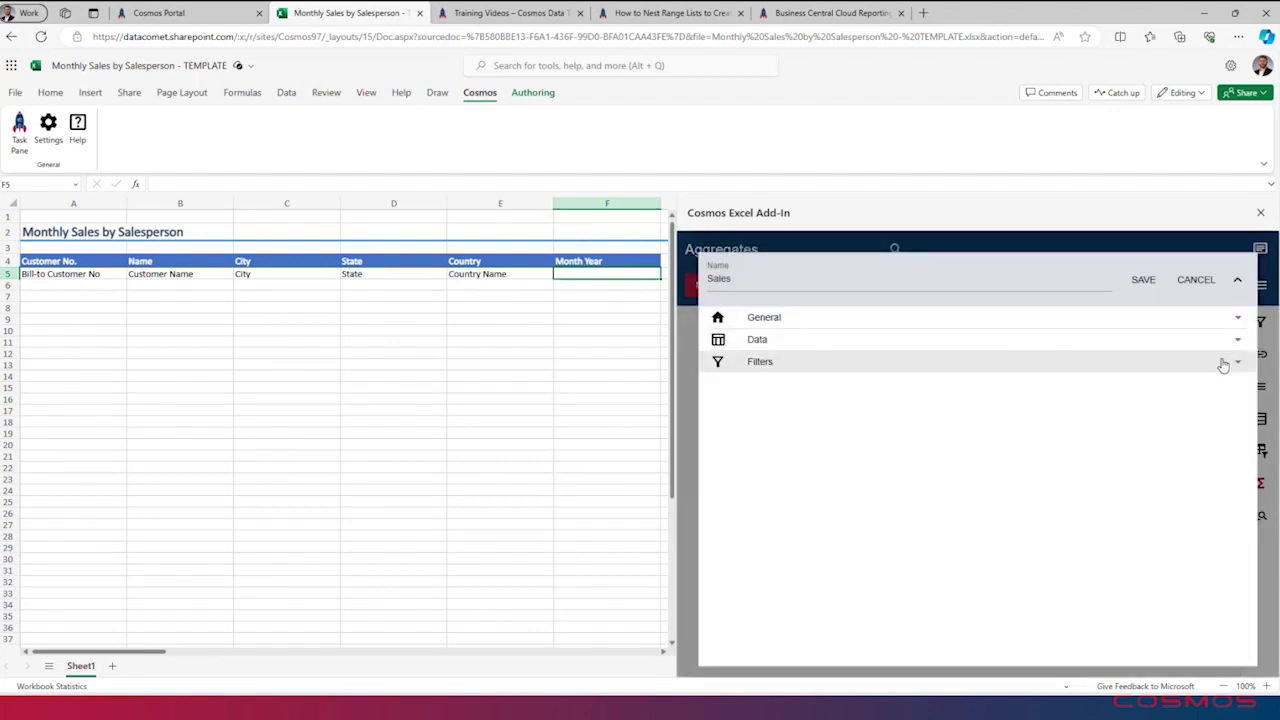
Step: Review all the filters applied to the new Sales aggregate, from the salesperson filter through to the year filter
left_click(1222, 363)
scroll(1072, 500, "down", 1)
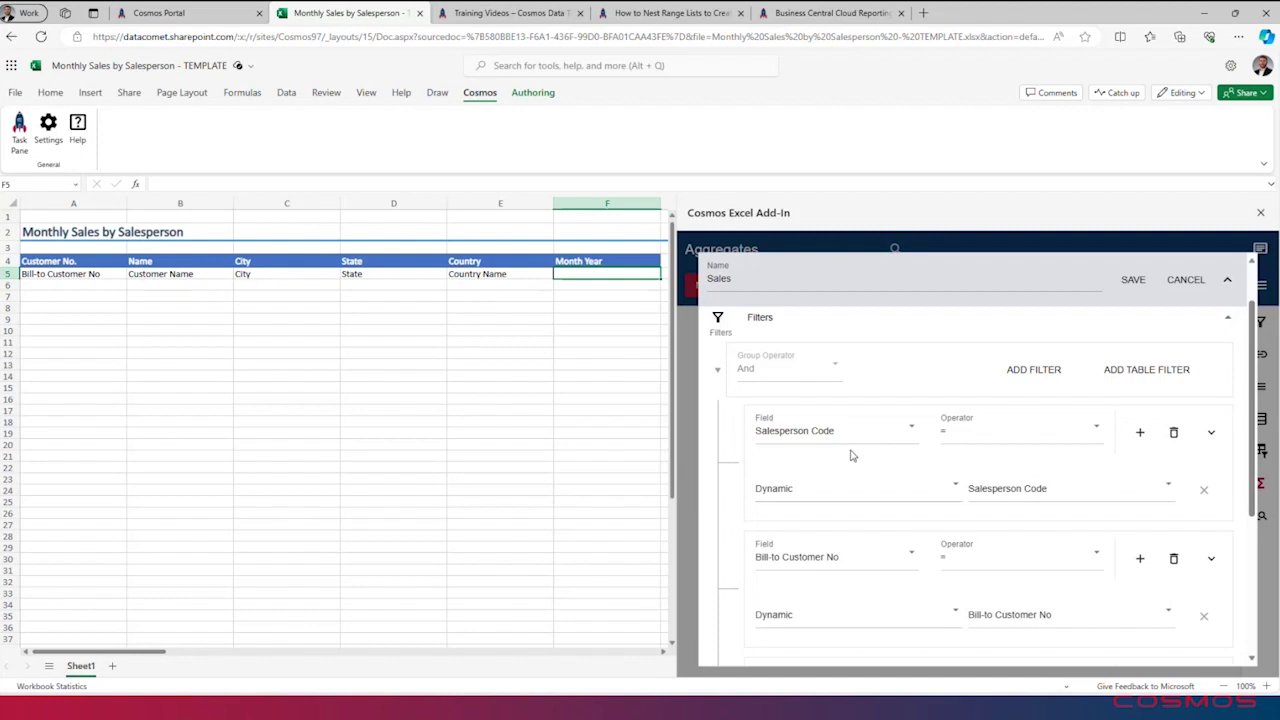
scroll(869, 494, "down", 1)
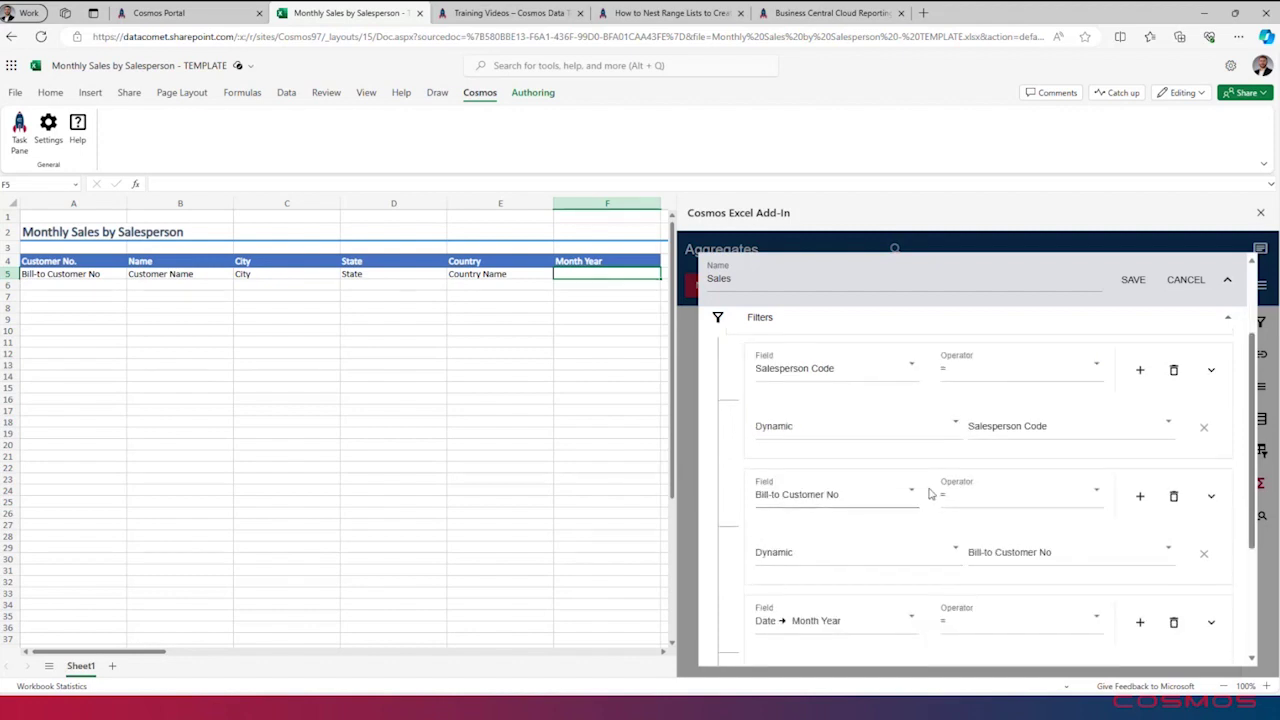
scroll(841, 500, "down", 2)
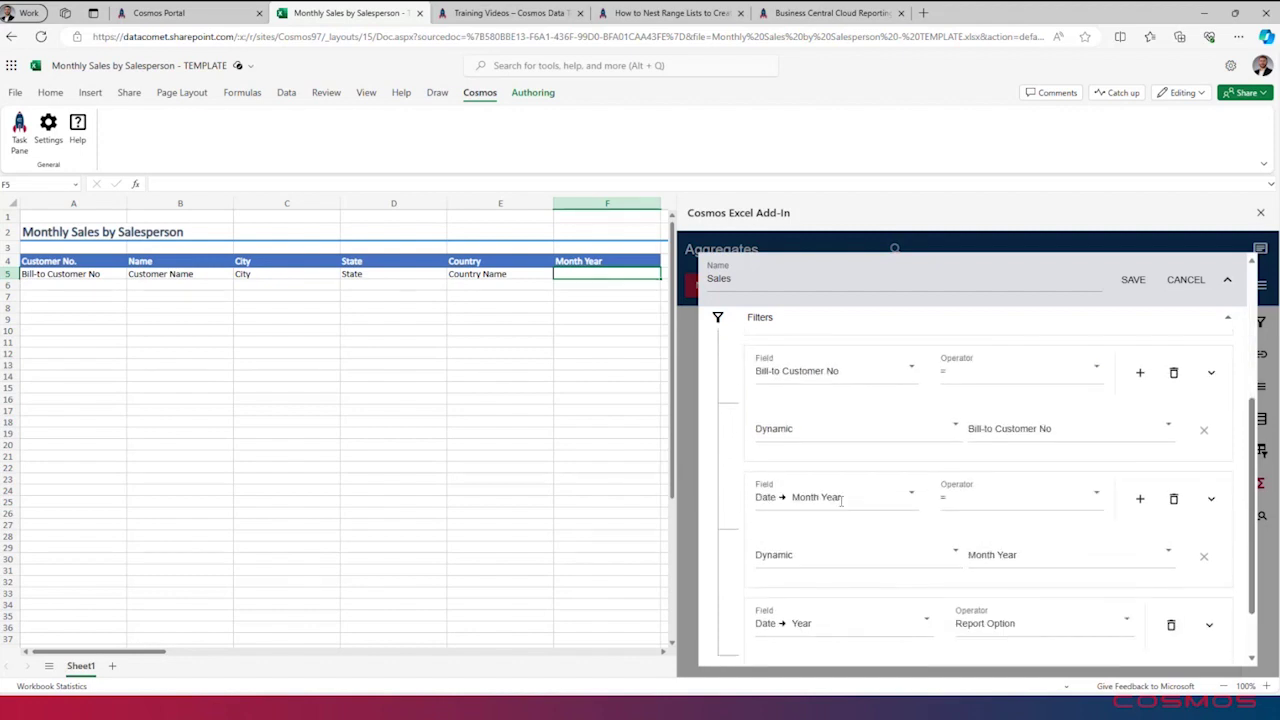
scroll(890, 540, "down", 1)
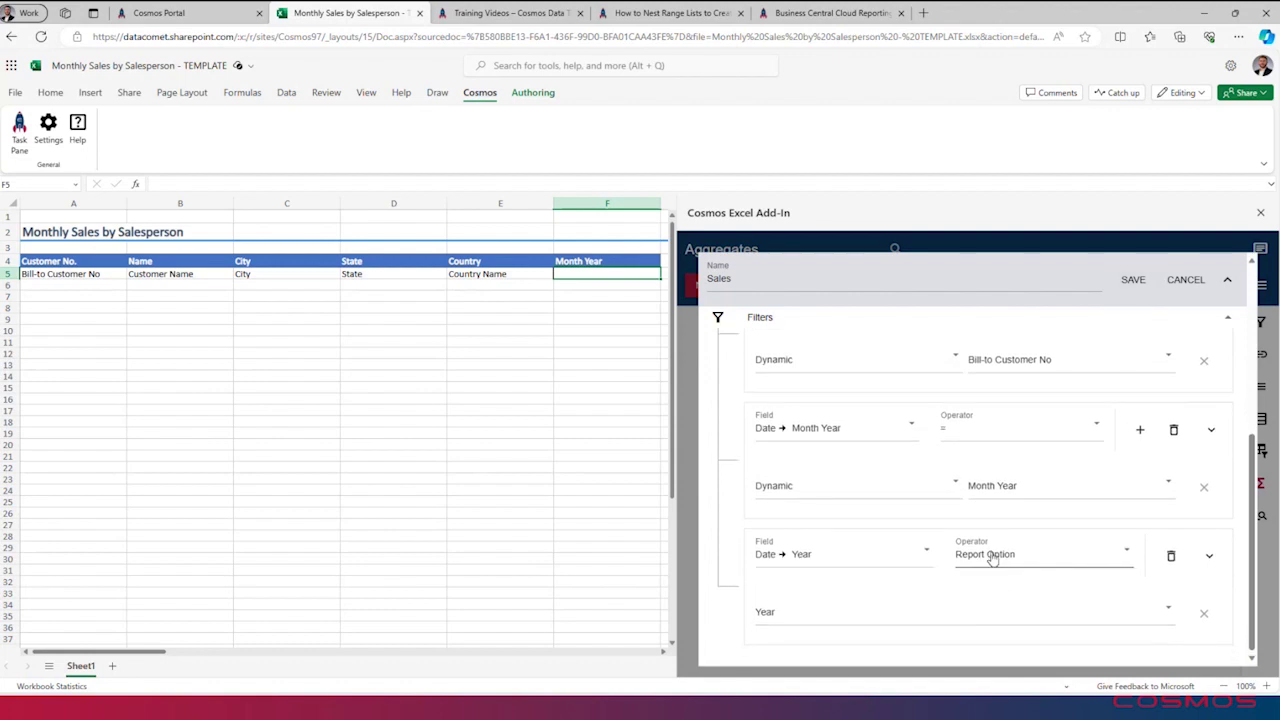
Step: Save the Sales aggregate in F5, and add a "Total Sales" label in E7 with an automatic sum in F7
left_click(1133, 280)
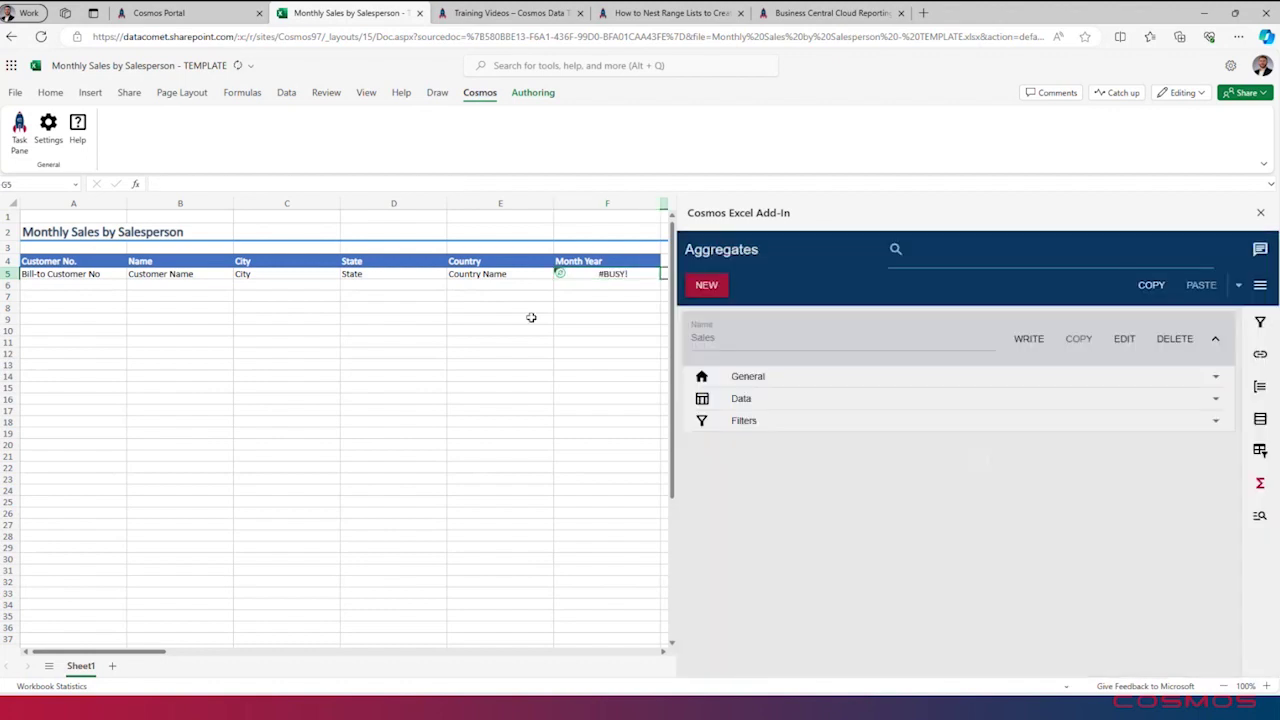
left_click(487, 296)
type("Total Sales")
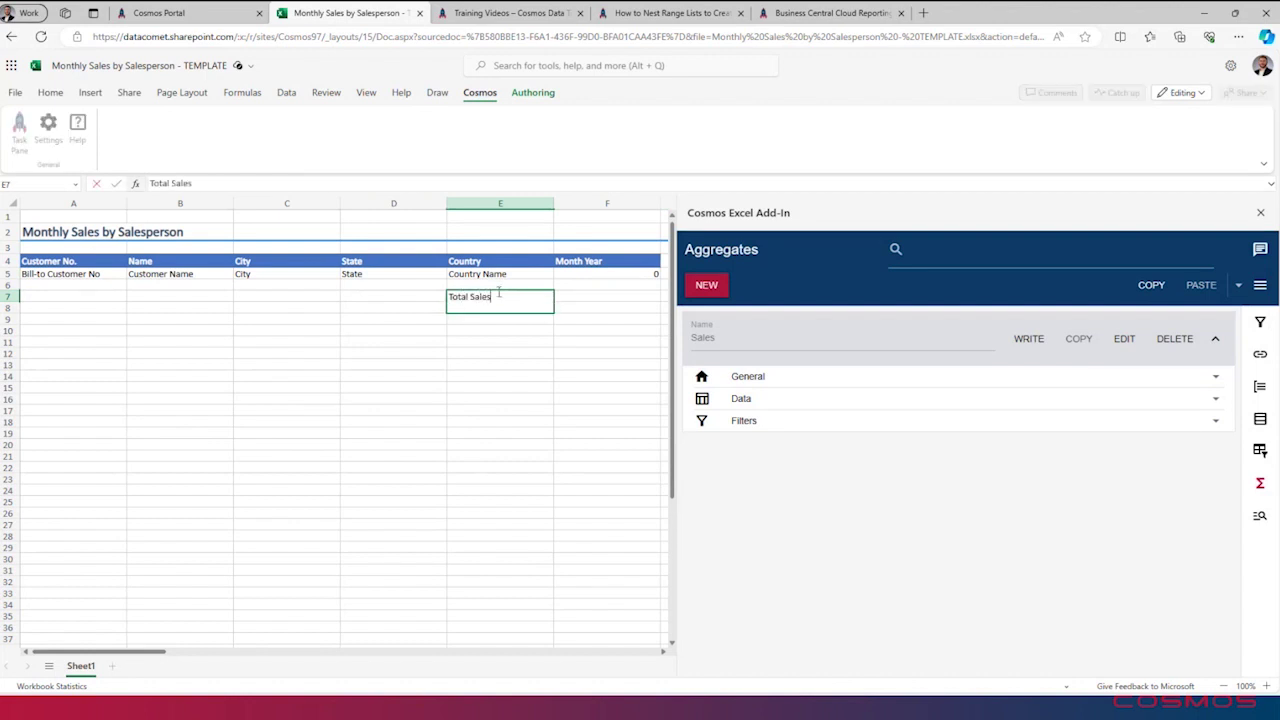
key("Tab")
key("alt+equal")
key("Return")
Step: Format the Total Sales cells E7:F7 bold with top and bottom borders, and apply the comma number style to F5:F7
left_click_drag(509, 294, 579, 299)
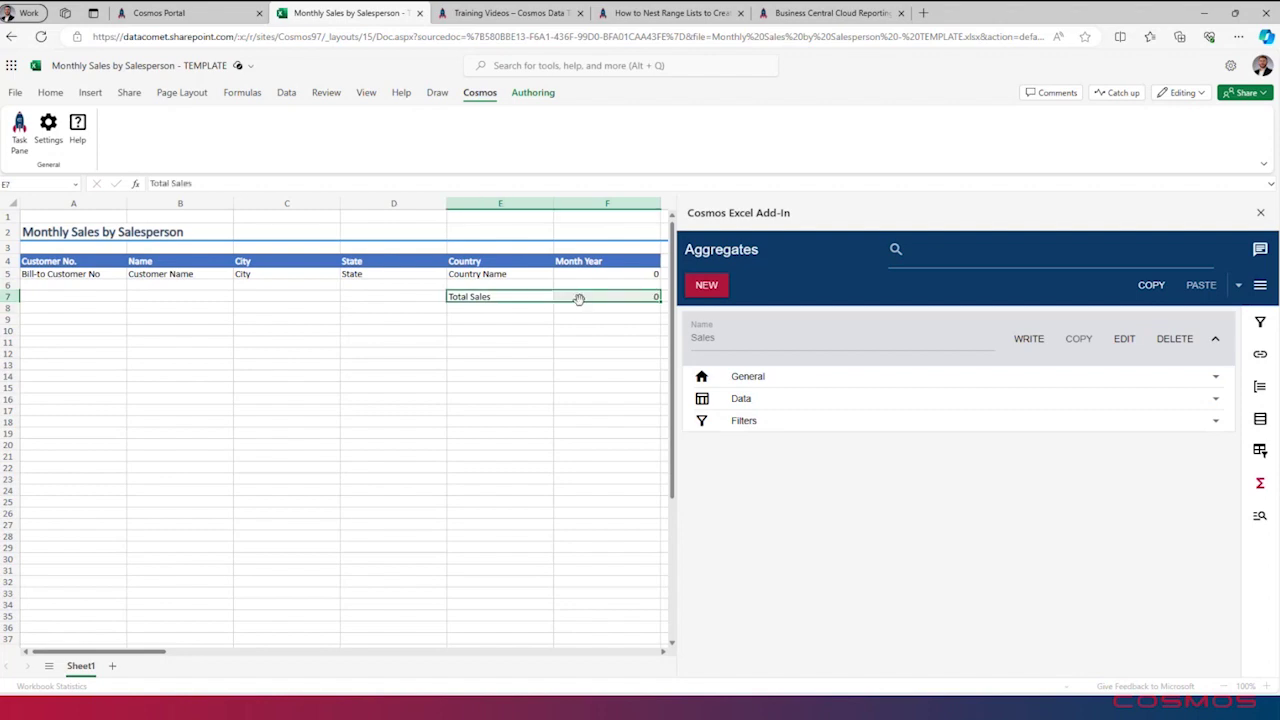
left_click(52, 93)
left_click(158, 144)
left_click(265, 143)
left_click(316, 228)
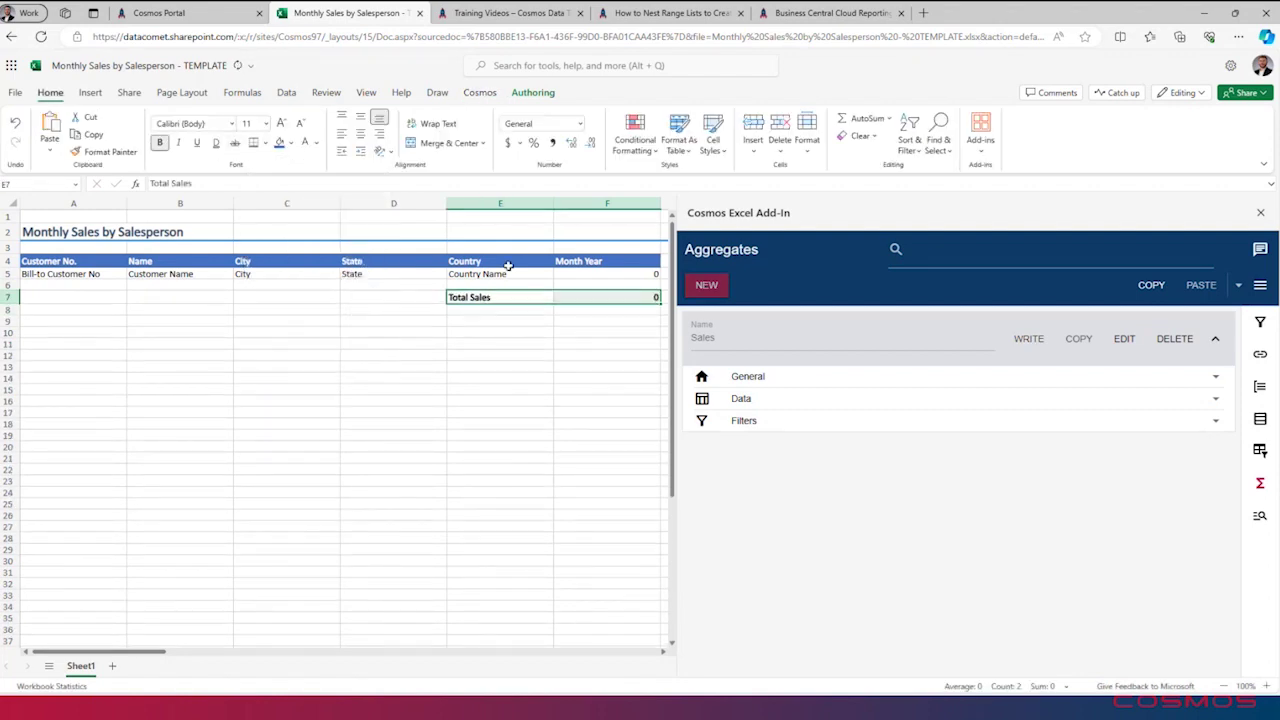
left_click_drag(606, 271, 611, 297)
left_click(552, 143)
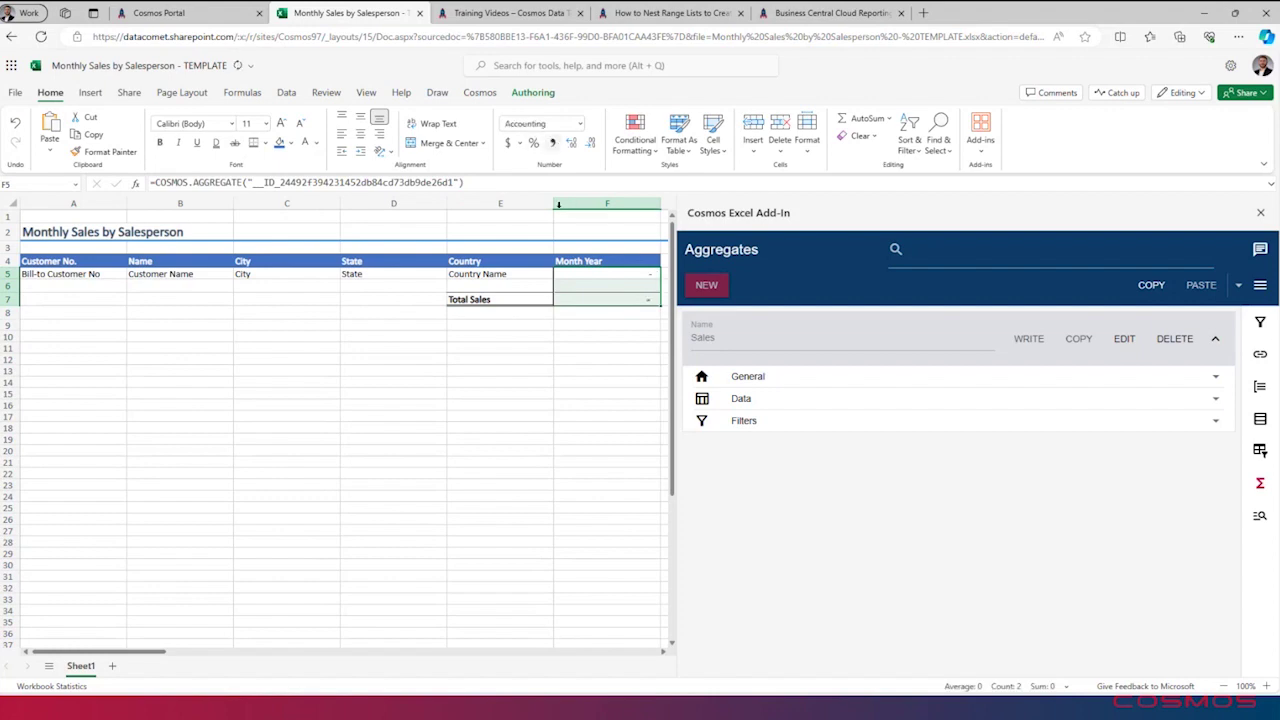
left_click(548, 372)
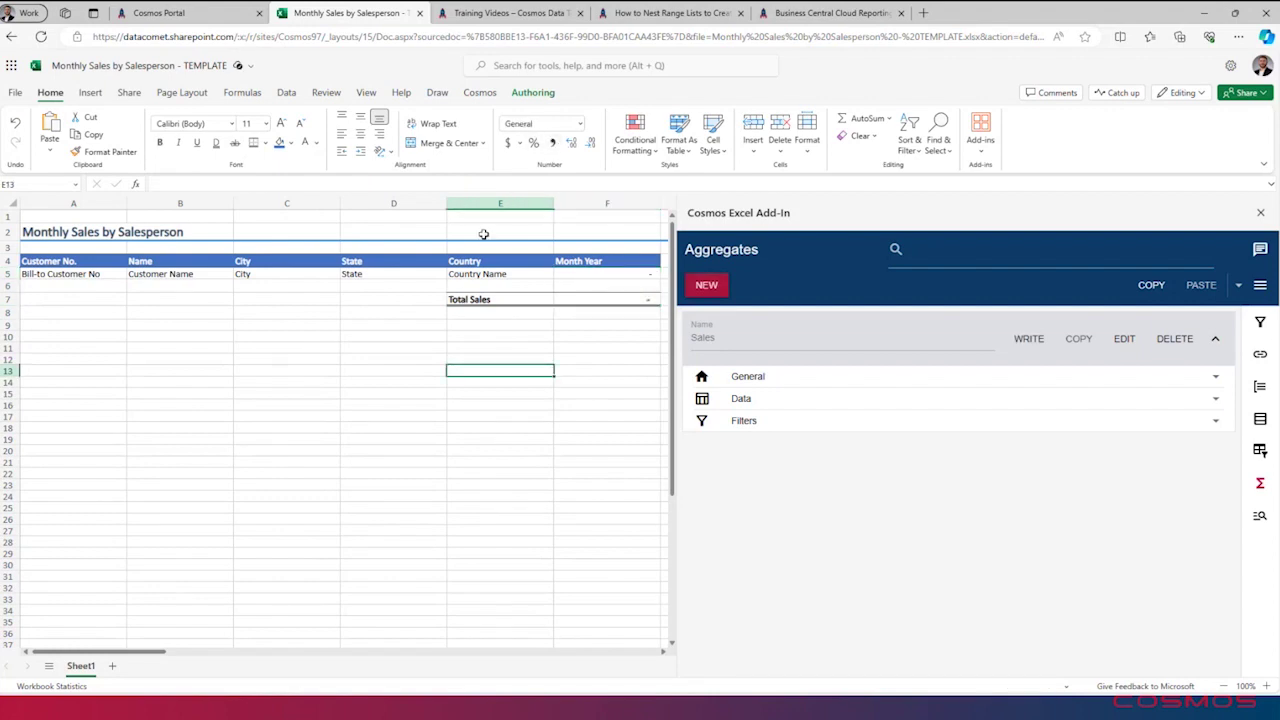
Step: Close the template workbook and check in the Monthly Sales by Salesperson report from the Cosmos Portal workspace
left_click(533, 93)
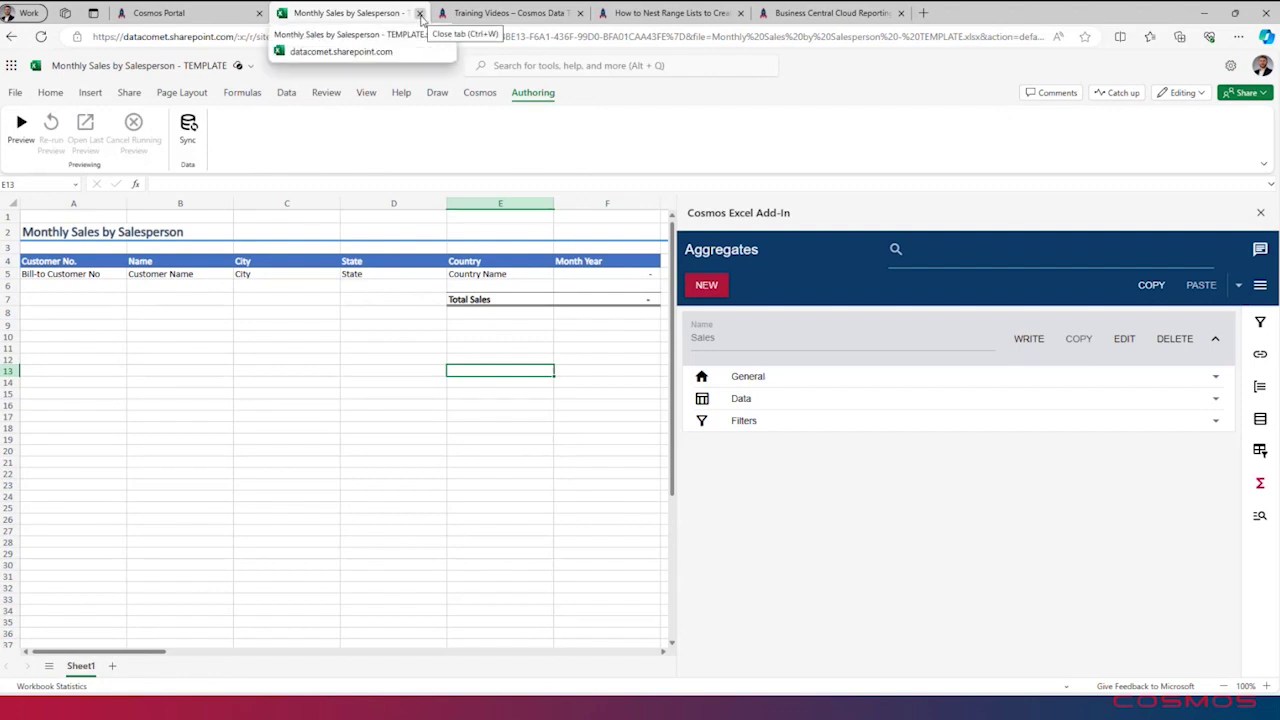
left_click(420, 13)
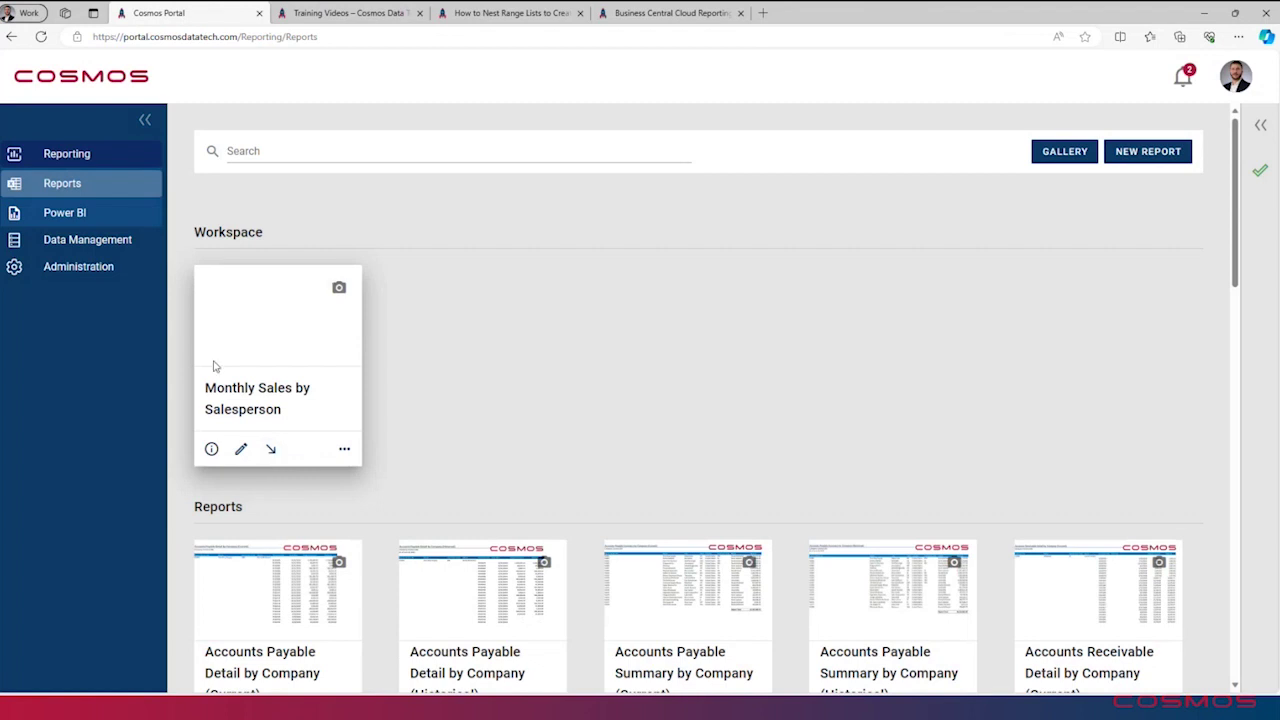
left_click(272, 452)
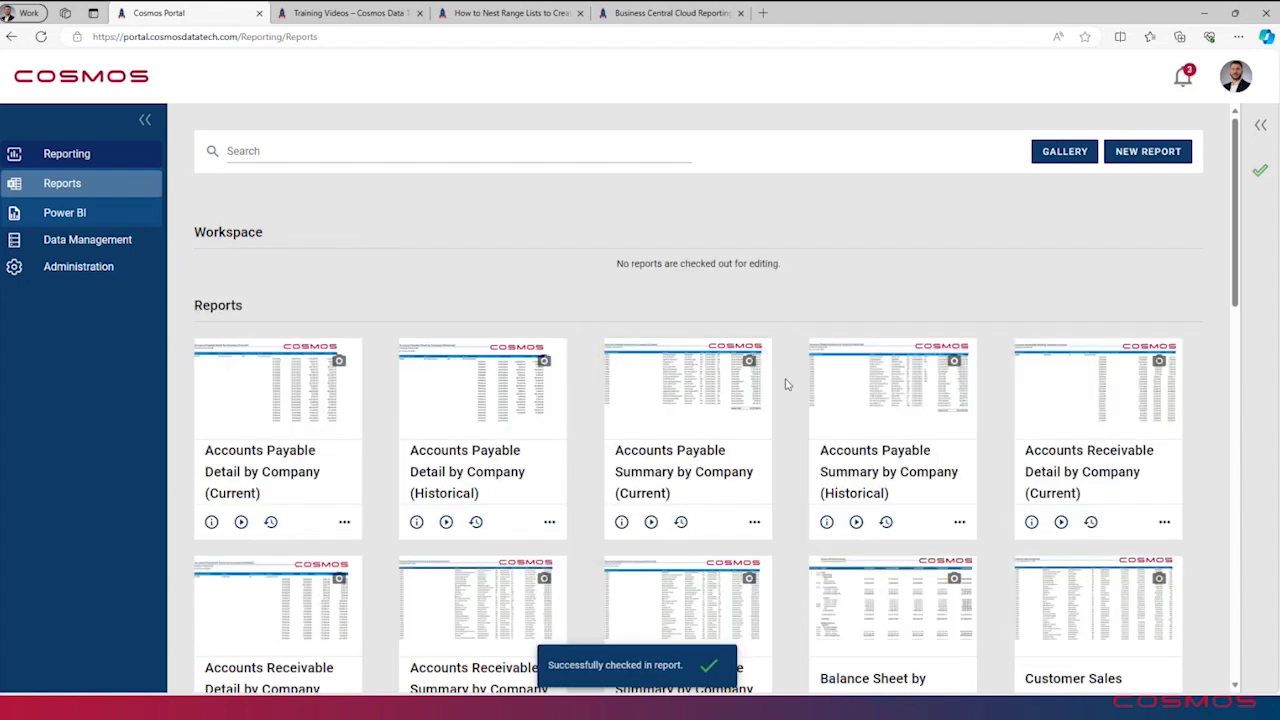
Step: Run the newly checked-in Monthly Sales by Salesperson report with the Year option set to 2021
scroll(790, 390, "down", 10)
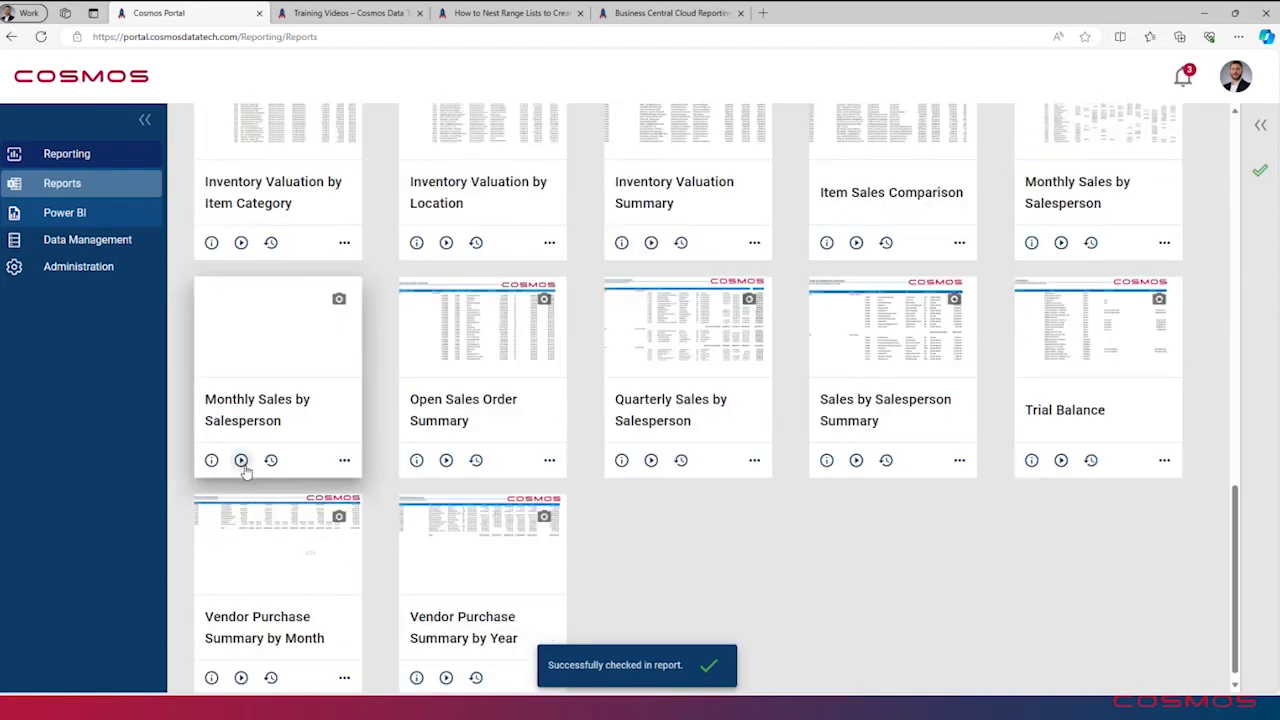
left_click(242, 462)
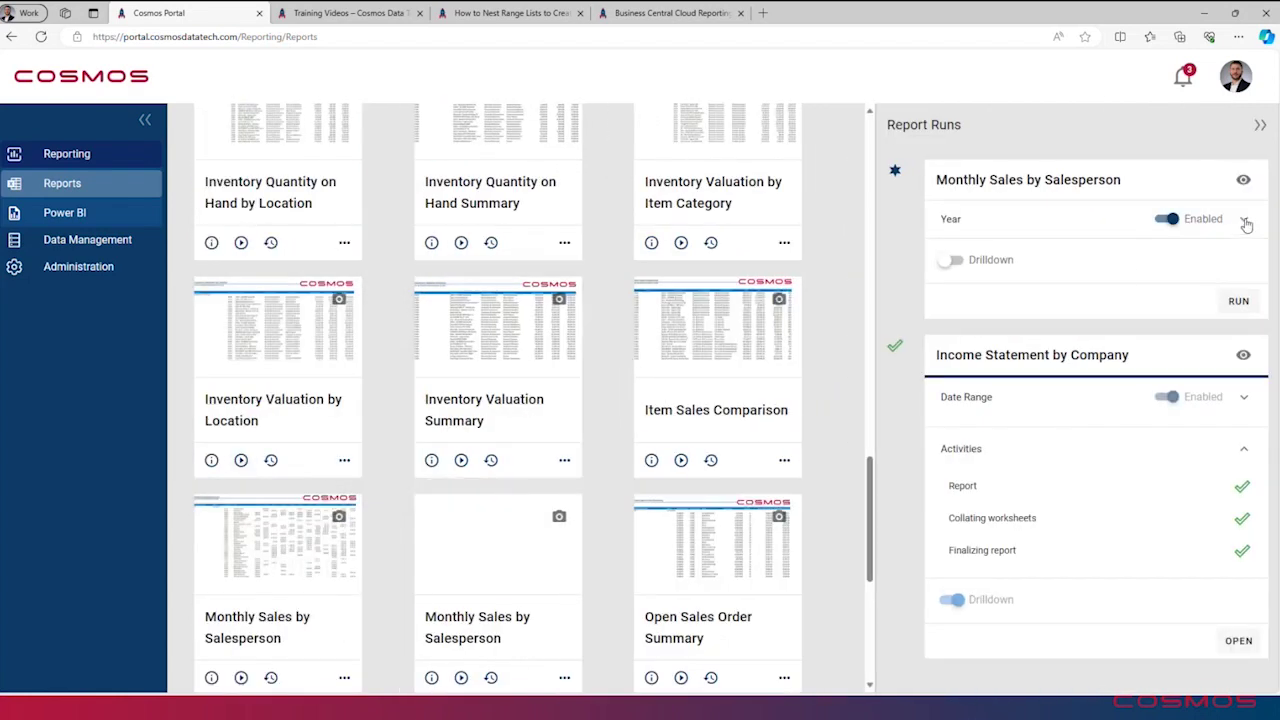
left_click(1245, 221)
left_click(1188, 310)
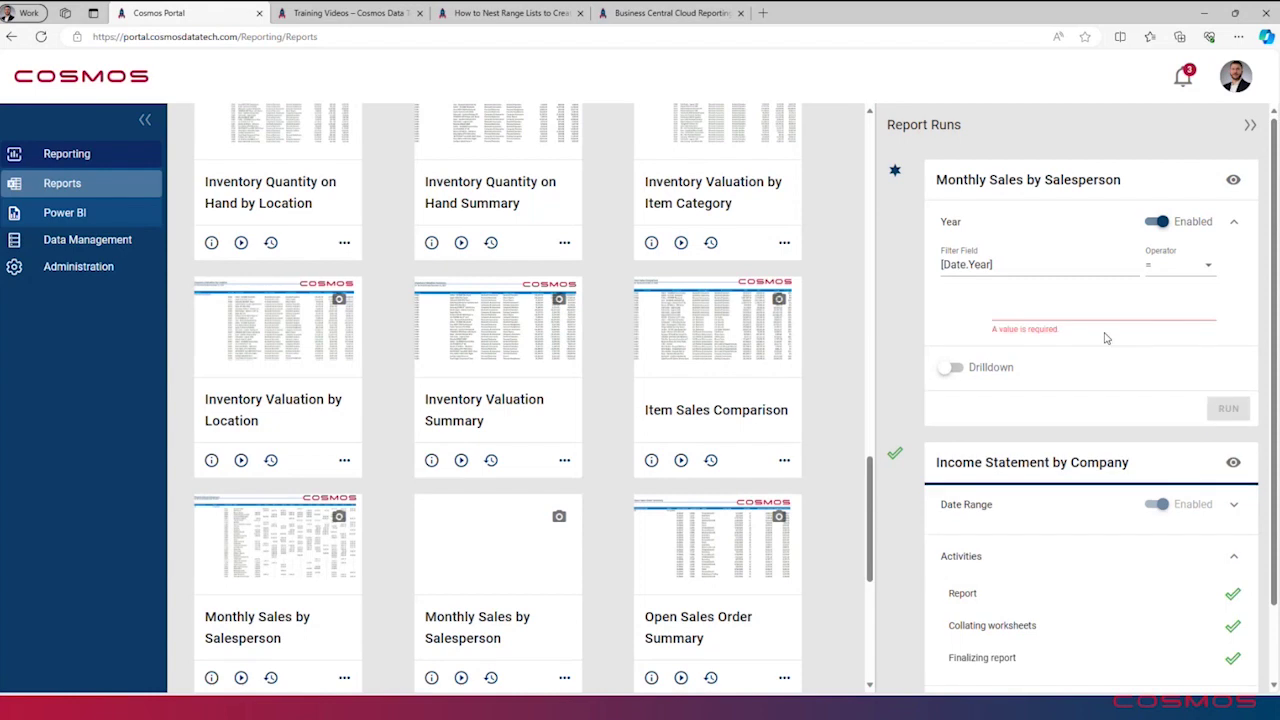
left_click(1064, 301)
type("2021")
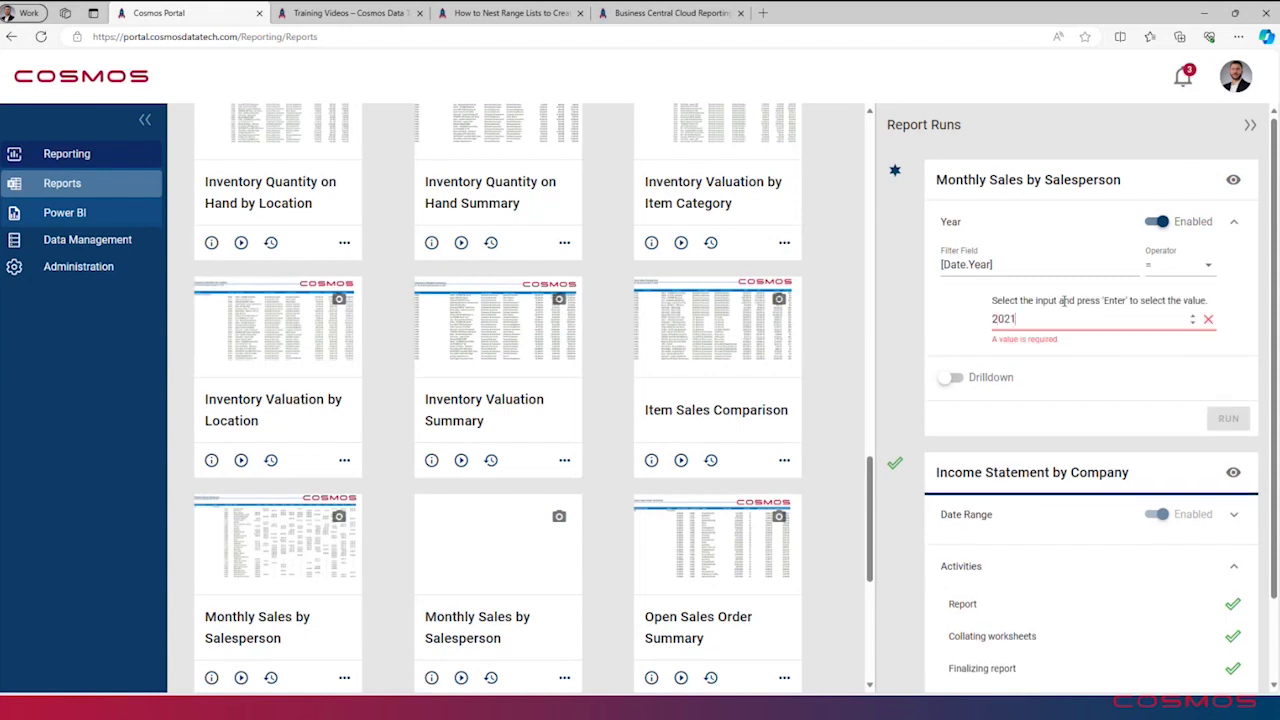
key("Return")
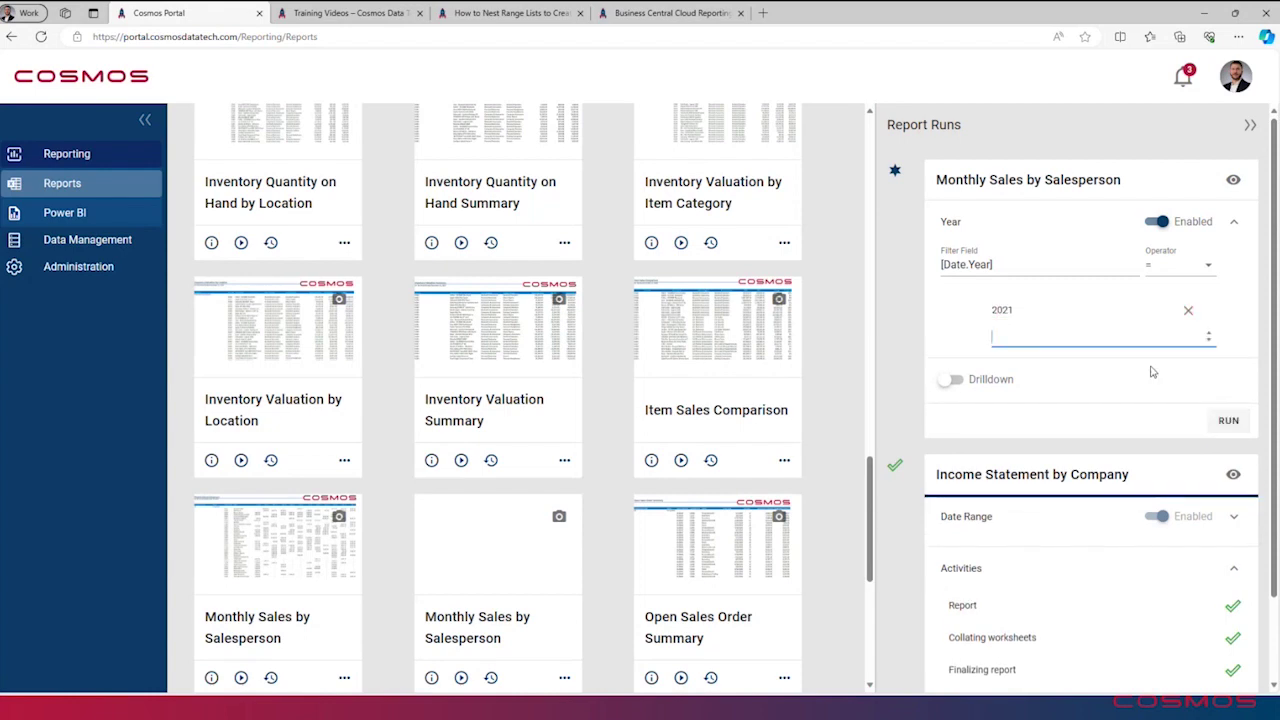
left_click(1222, 420)
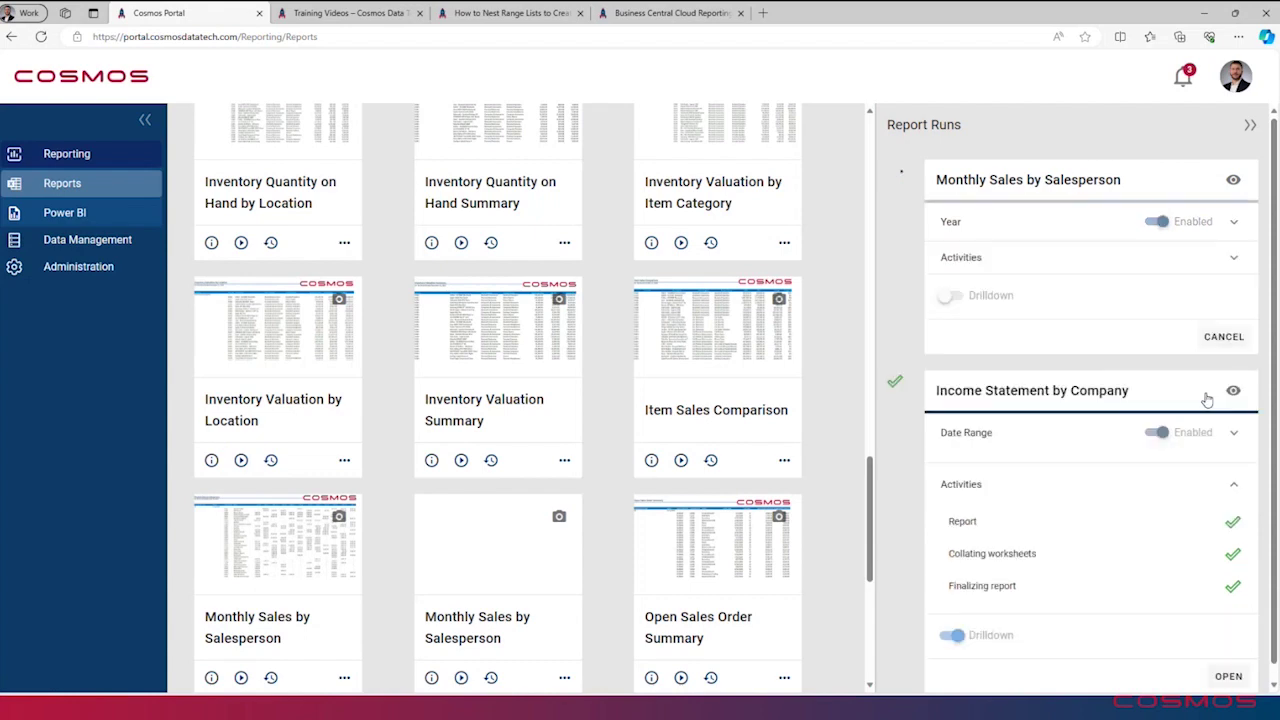
Step: Open the finished report output, review its AH, AT, CN and DM salesperson sheets, and close the workbook
left_click(1231, 264)
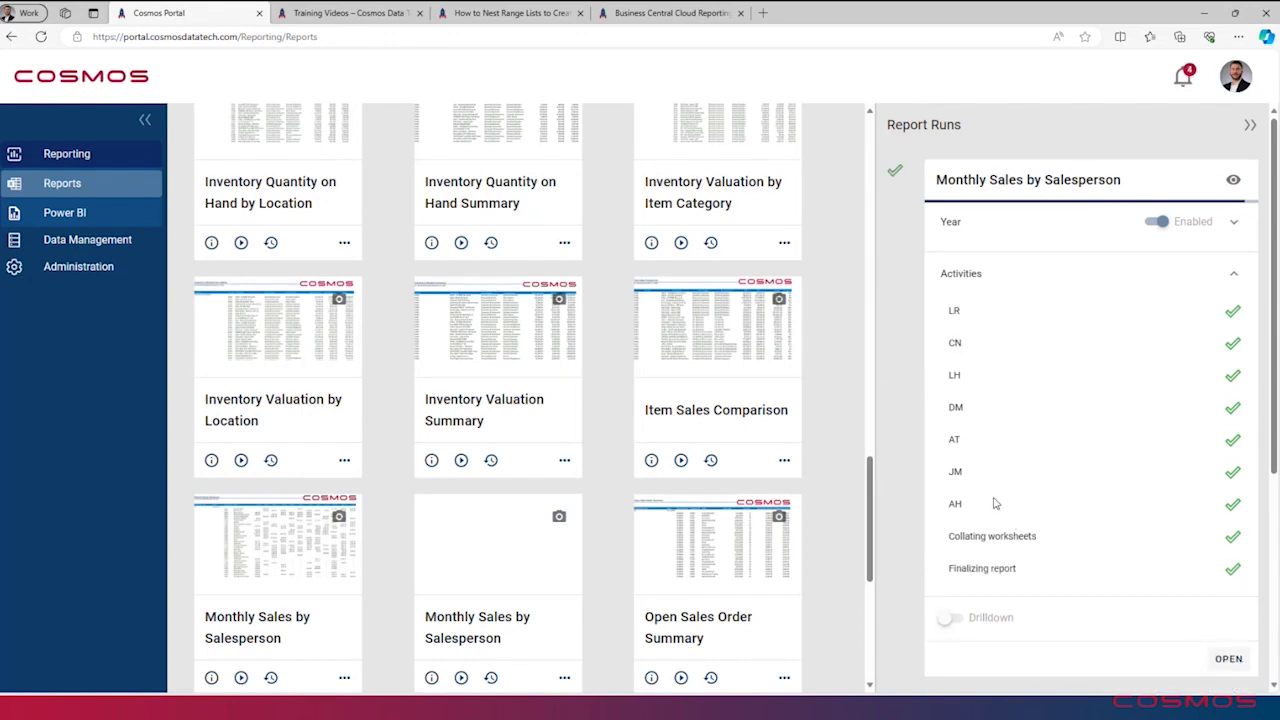
left_click(1229, 659)
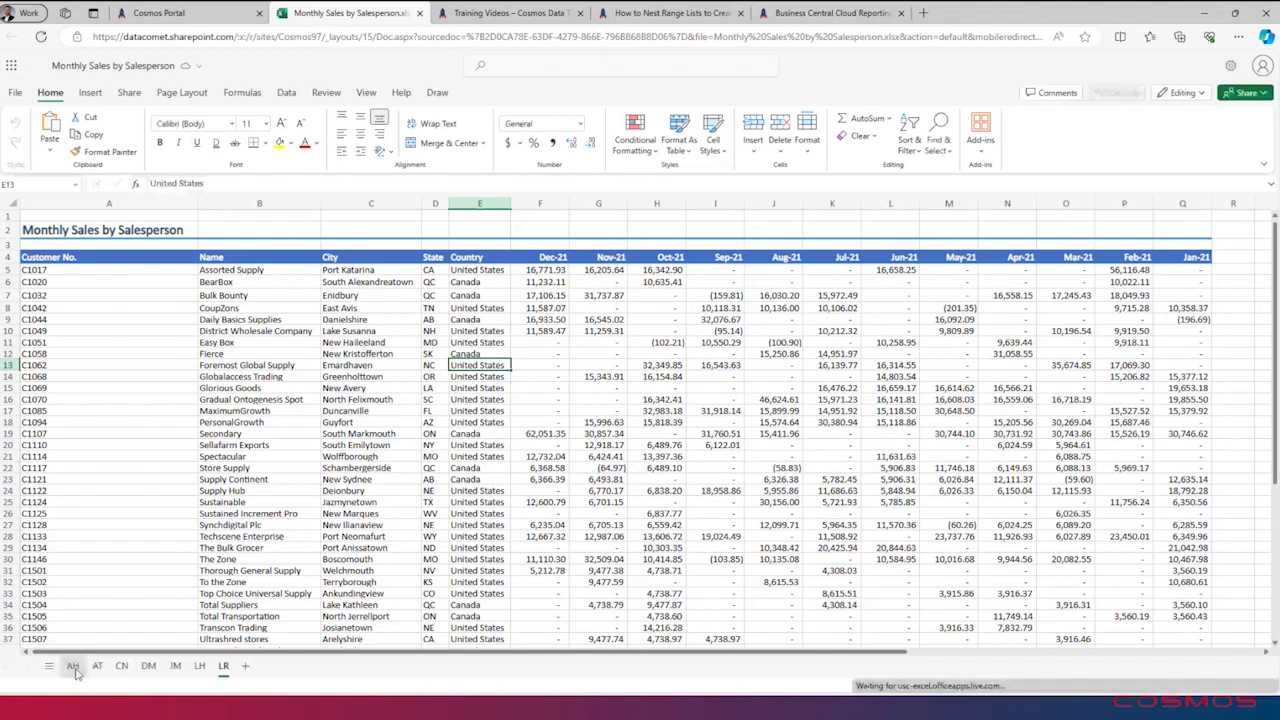
left_click(73, 666)
left_click(97, 666)
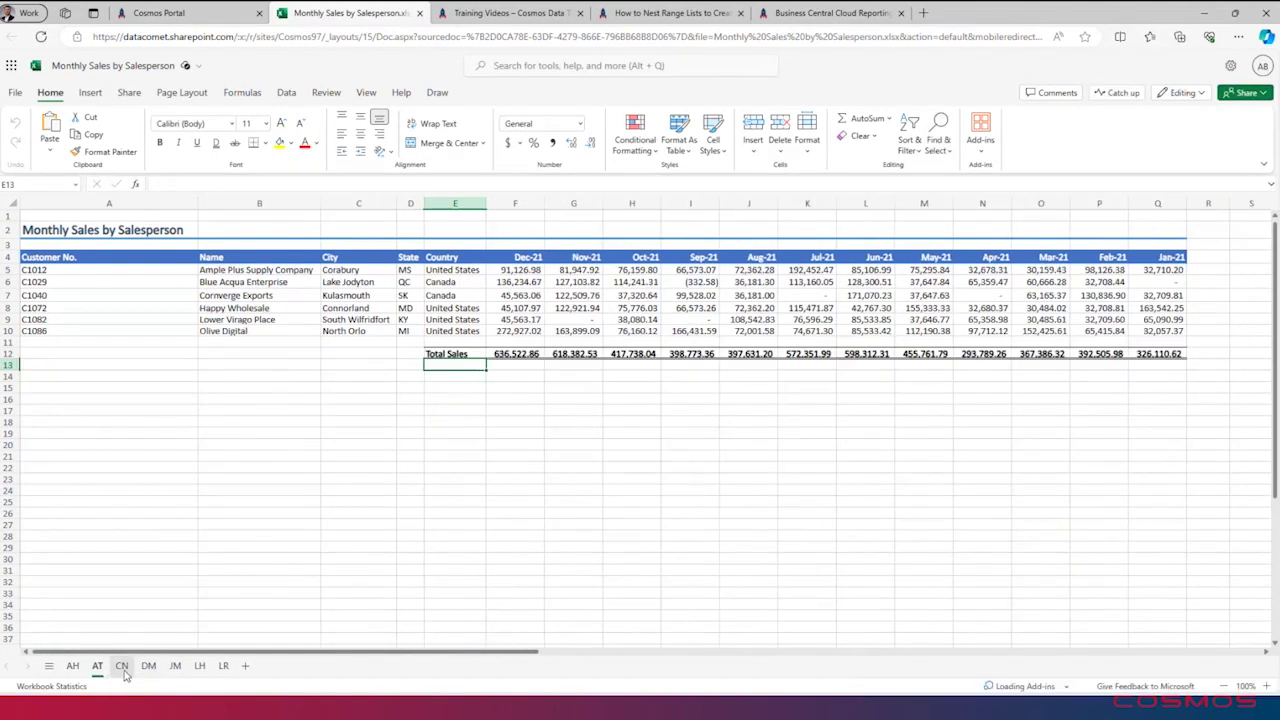
left_click(123, 668)
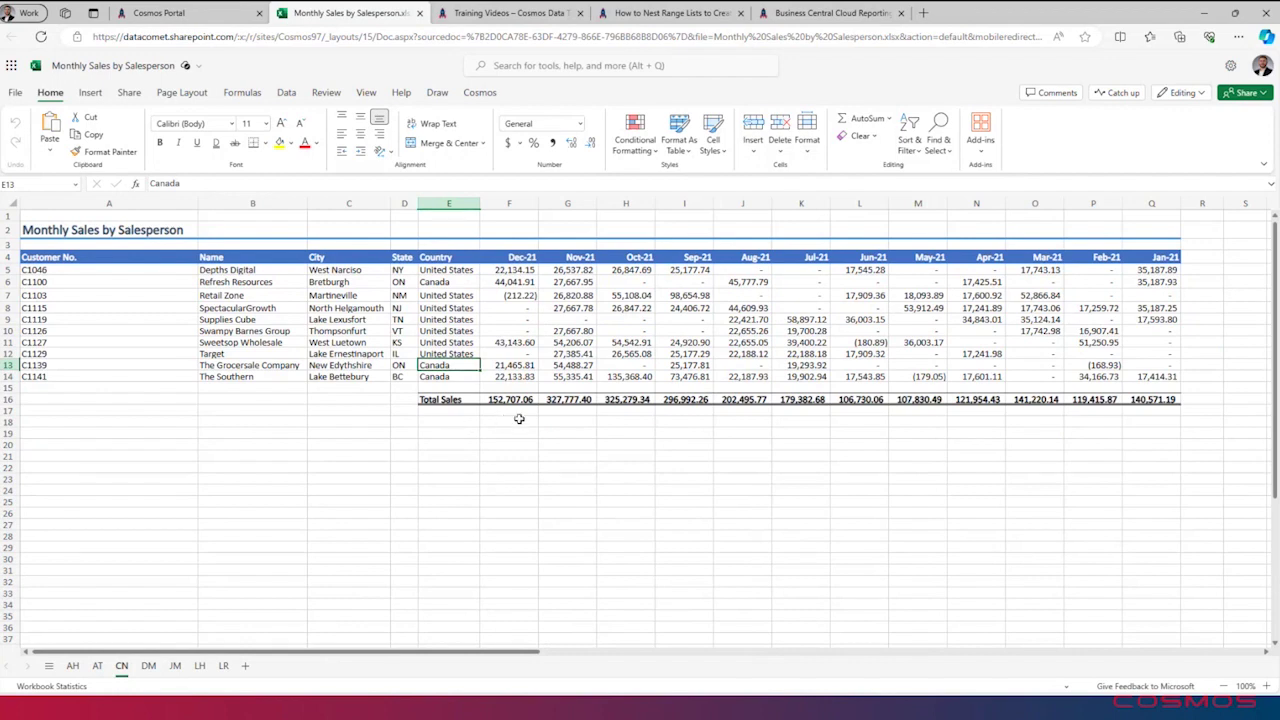
left_click(147, 667)
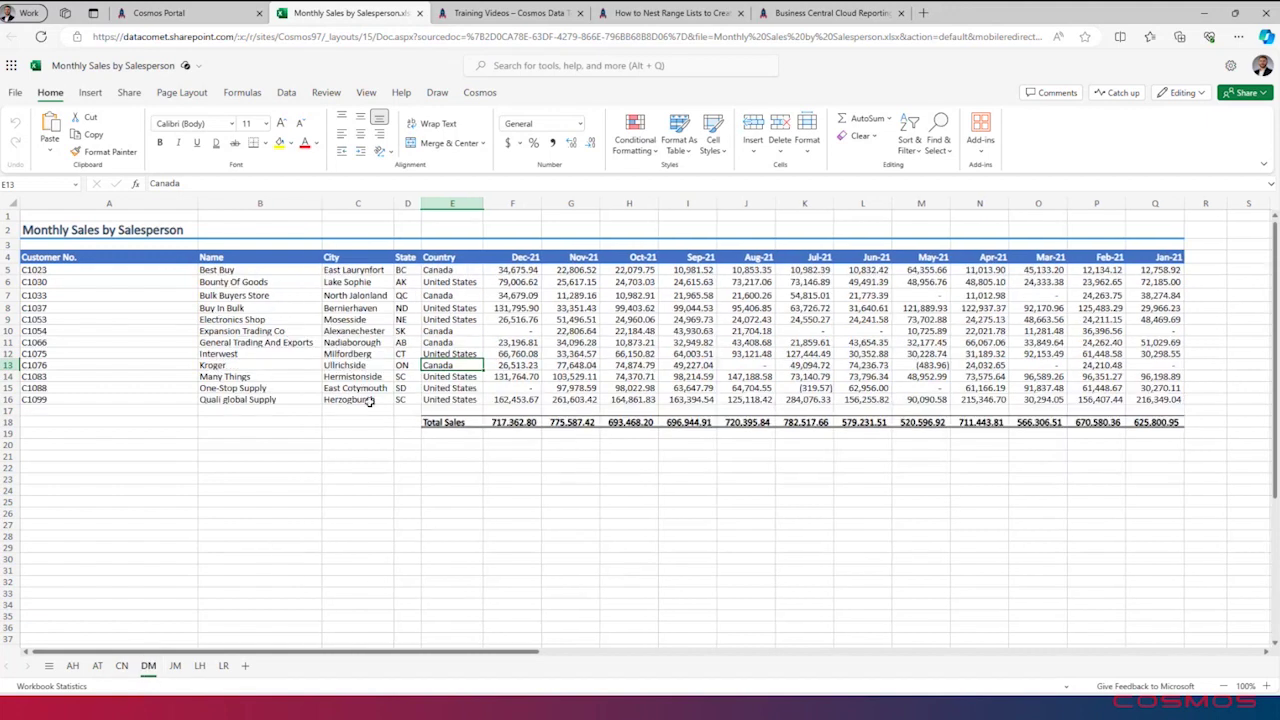
left_click(205, 12)
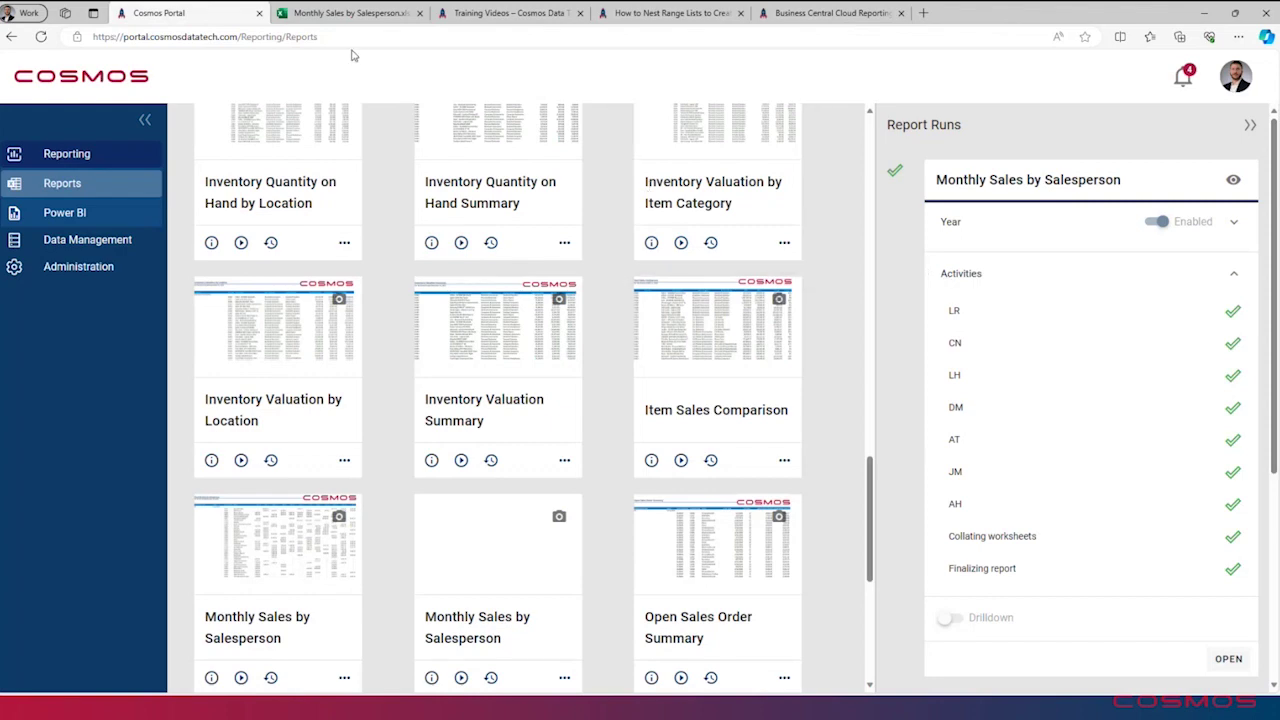
left_click(355, 14)
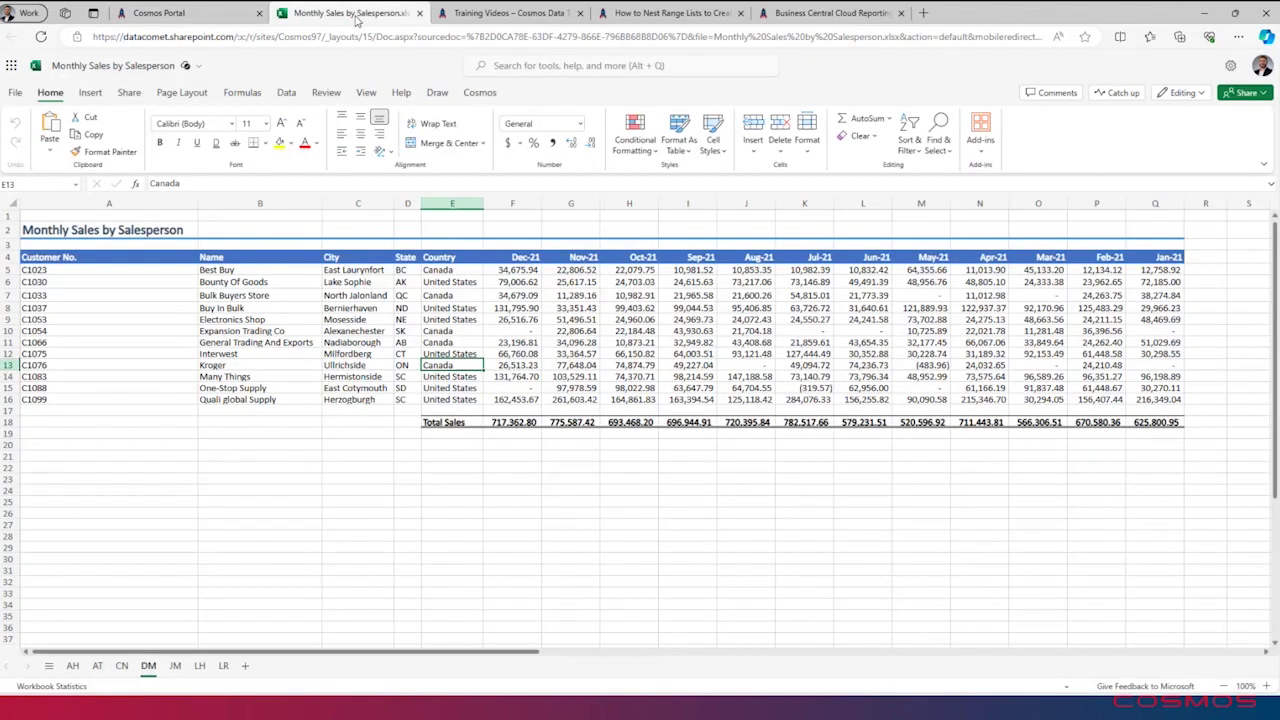
left_click(419, 13)
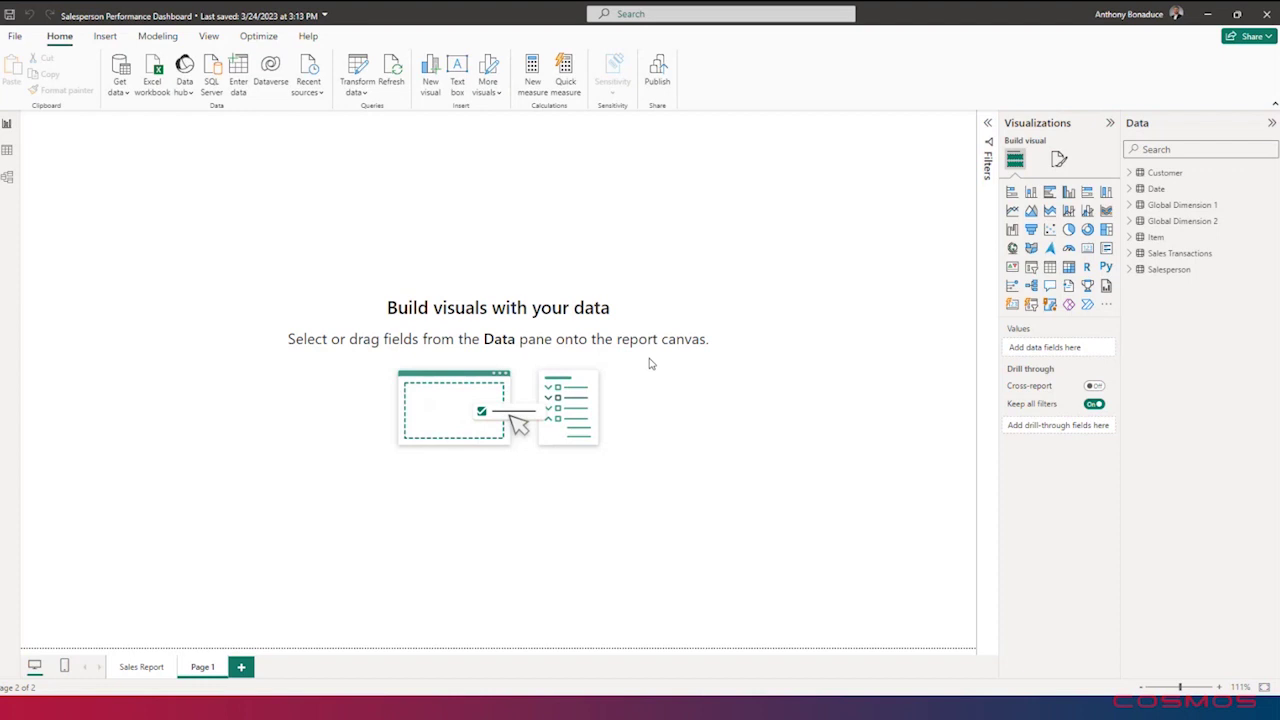
left_click_drag(374, 294, 621, 330)
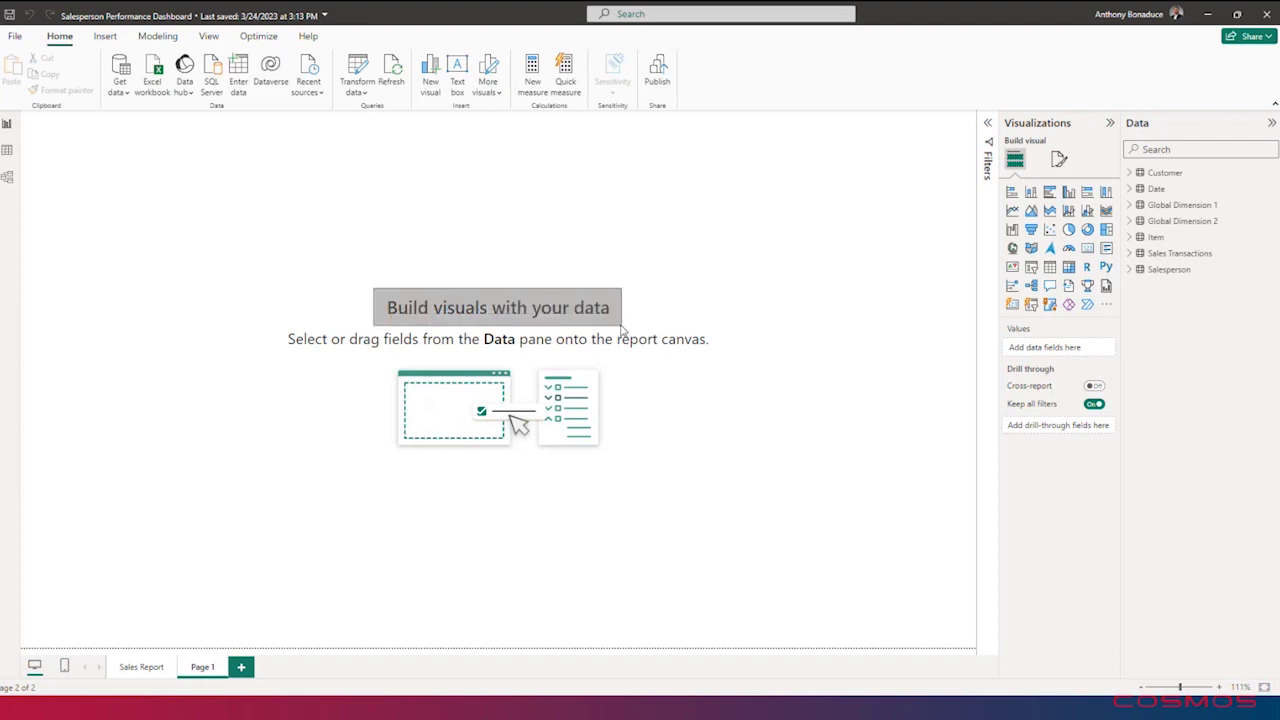
left_click(621, 330)
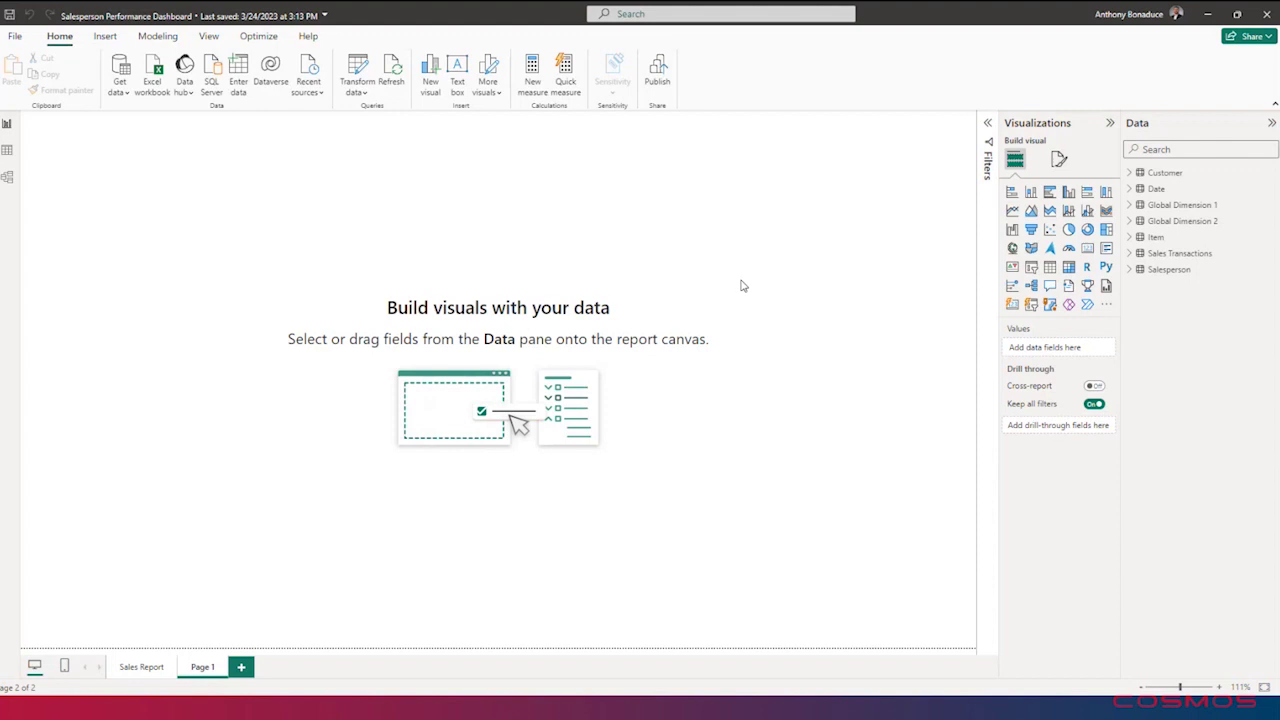
Step: In Power BI Desktop, examine the table relationships in the Salesperson Performance Dashboard's data model and return to the report page
left_click(8, 177)
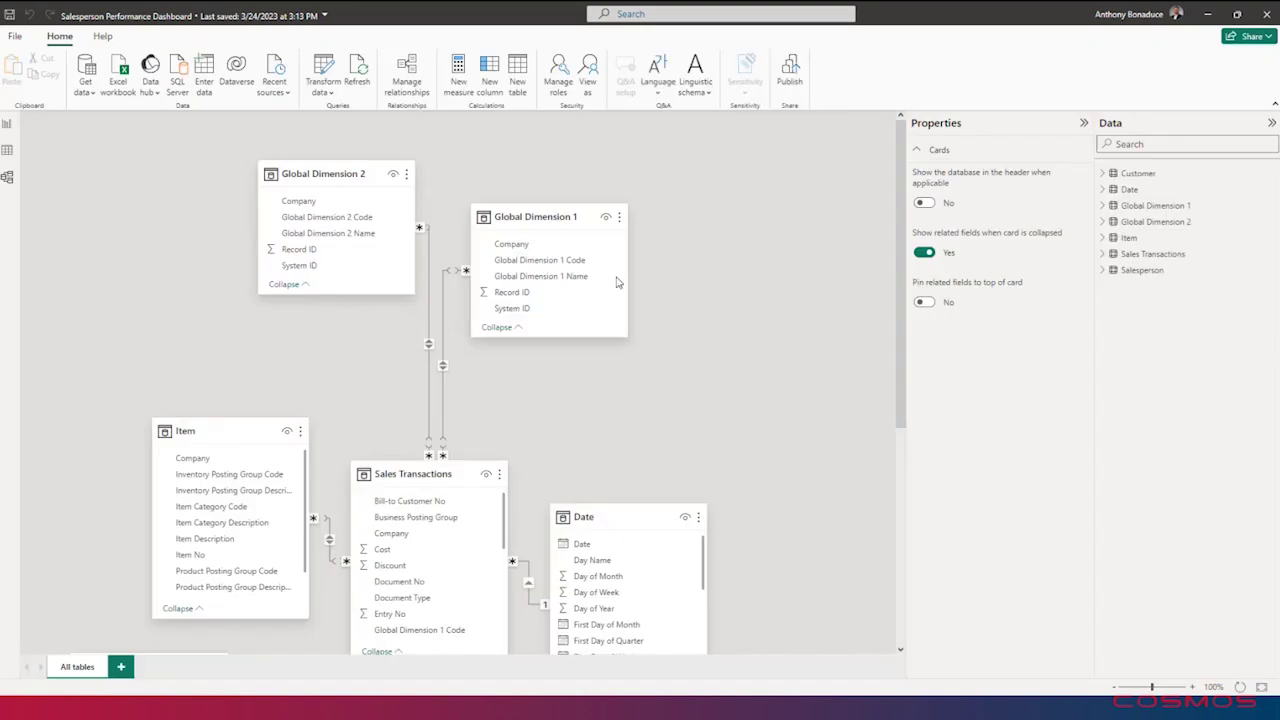
scroll(683, 454, "down", 2)
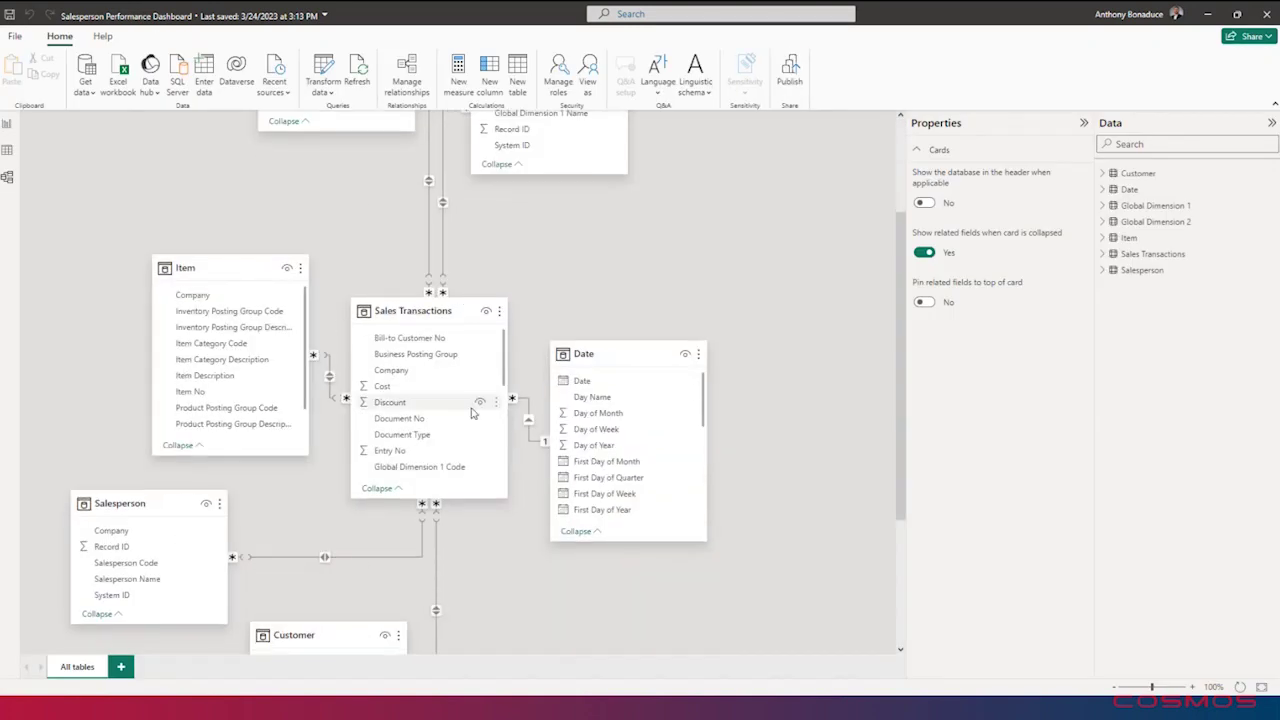
scroll(686, 337, "up", 2)
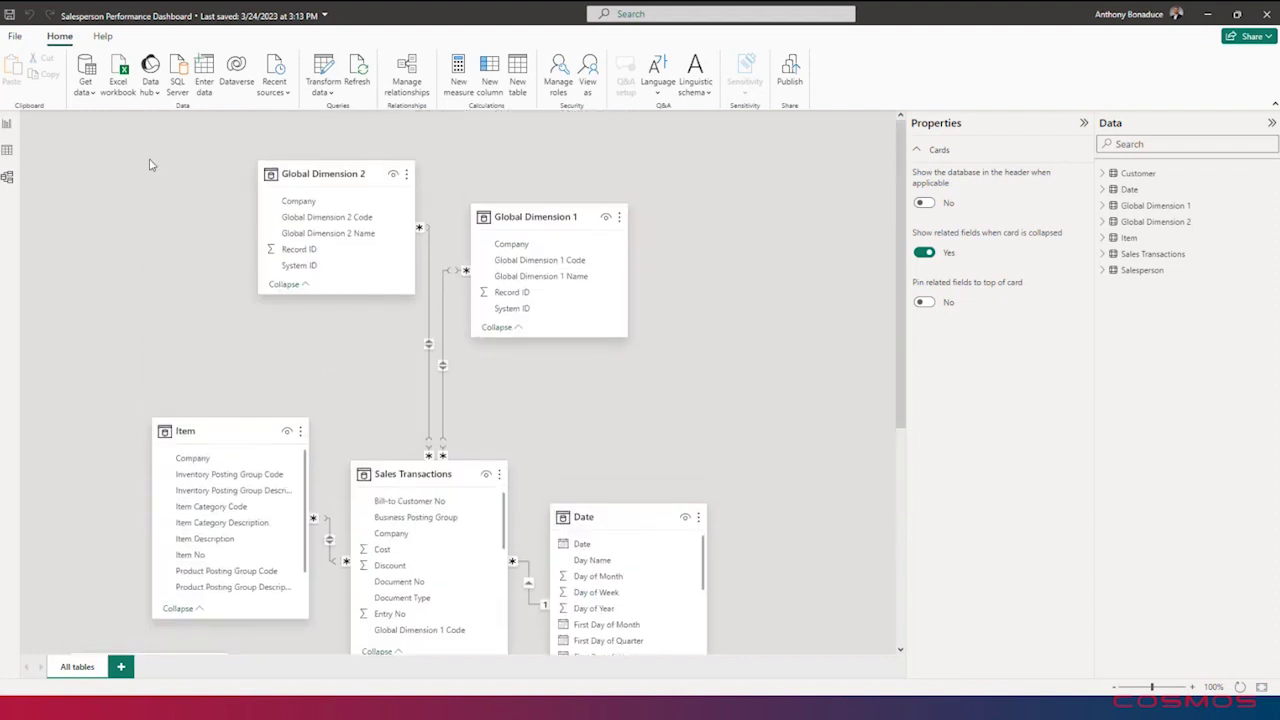
left_click(7, 124)
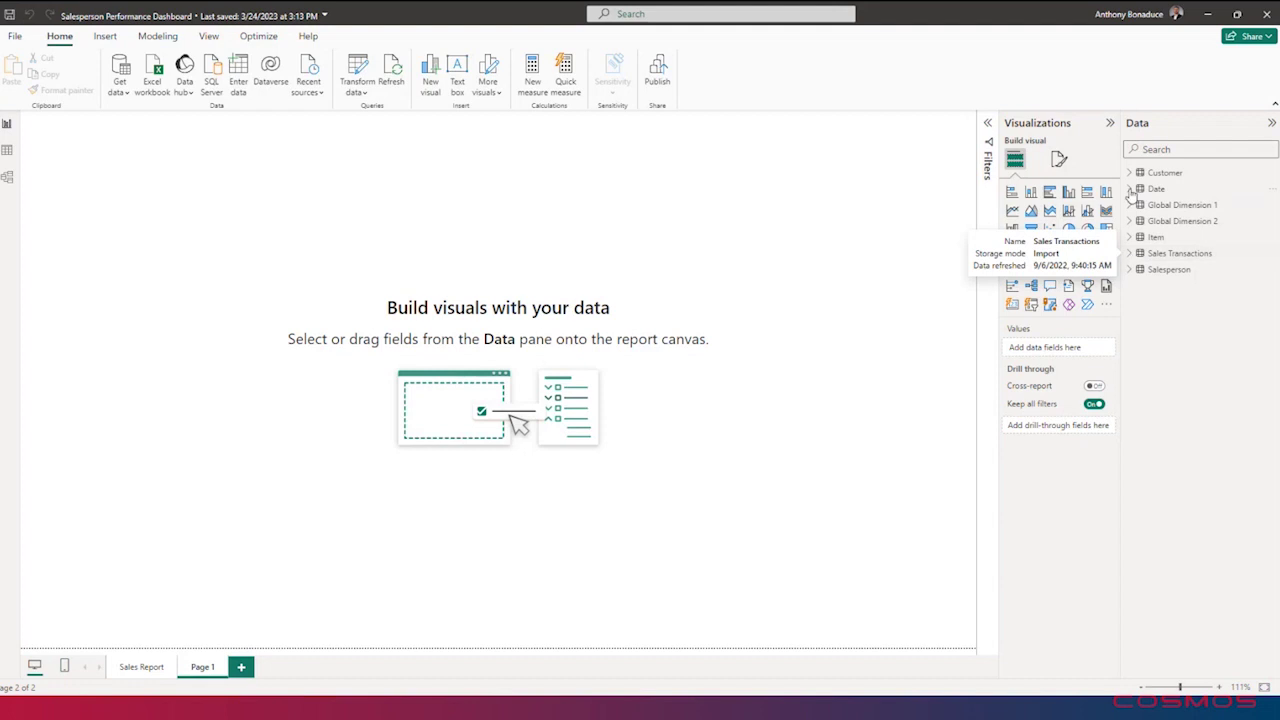
Step: Build a Sales by Salesperson Name donut chart on Page 1 and enlarge it to fill the page's lower-right area
left_click(1130, 255)
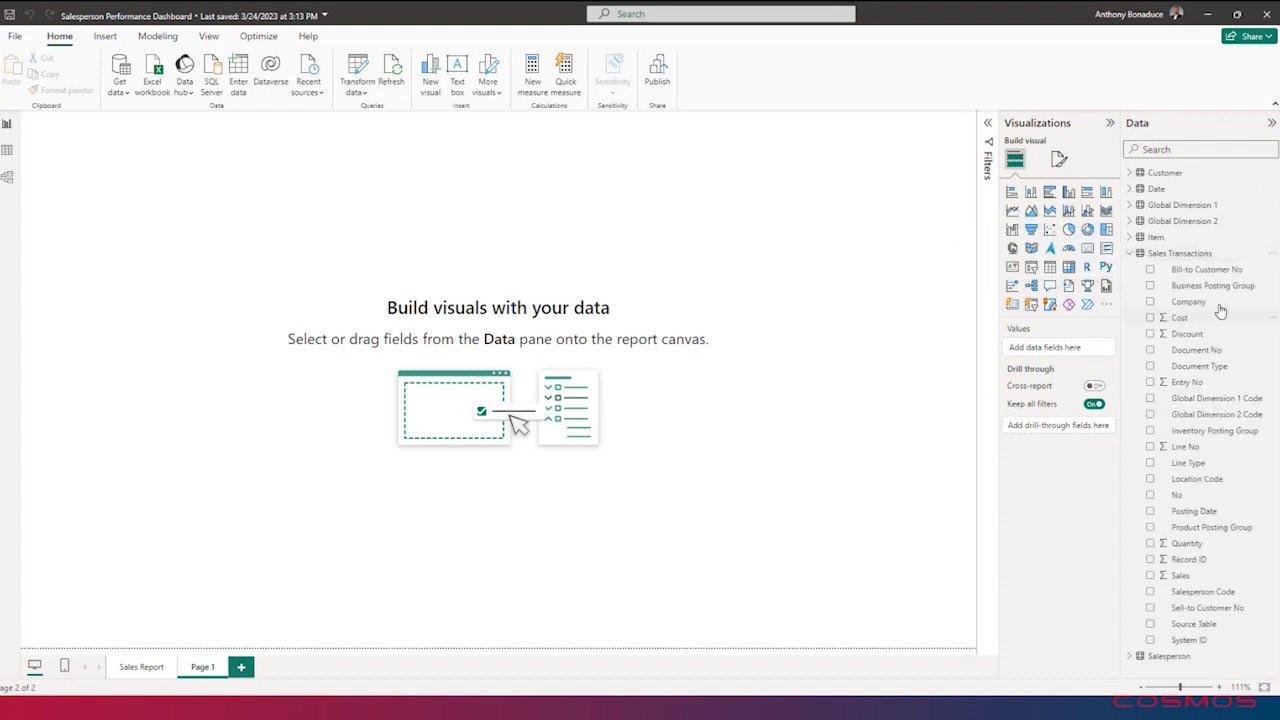
left_click_drag(1121, 320, 1082, 321)
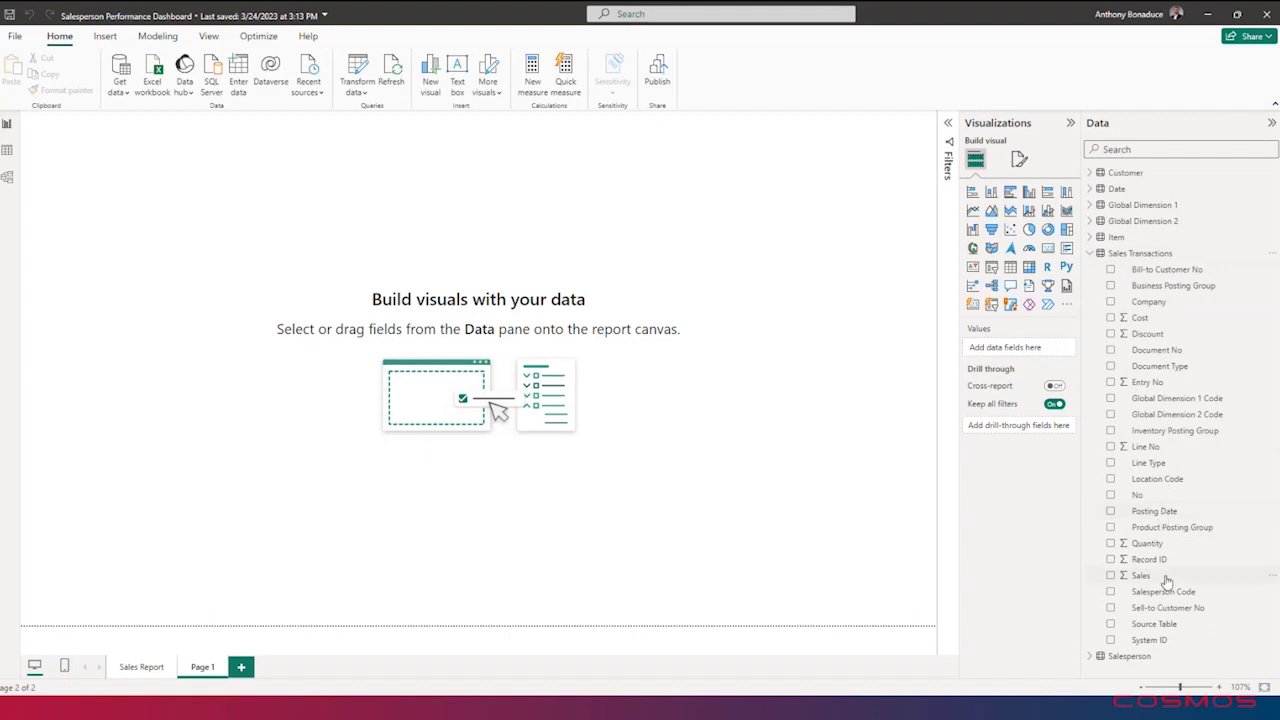
left_click_drag(1190, 580, 884, 537)
left_click(1091, 656)
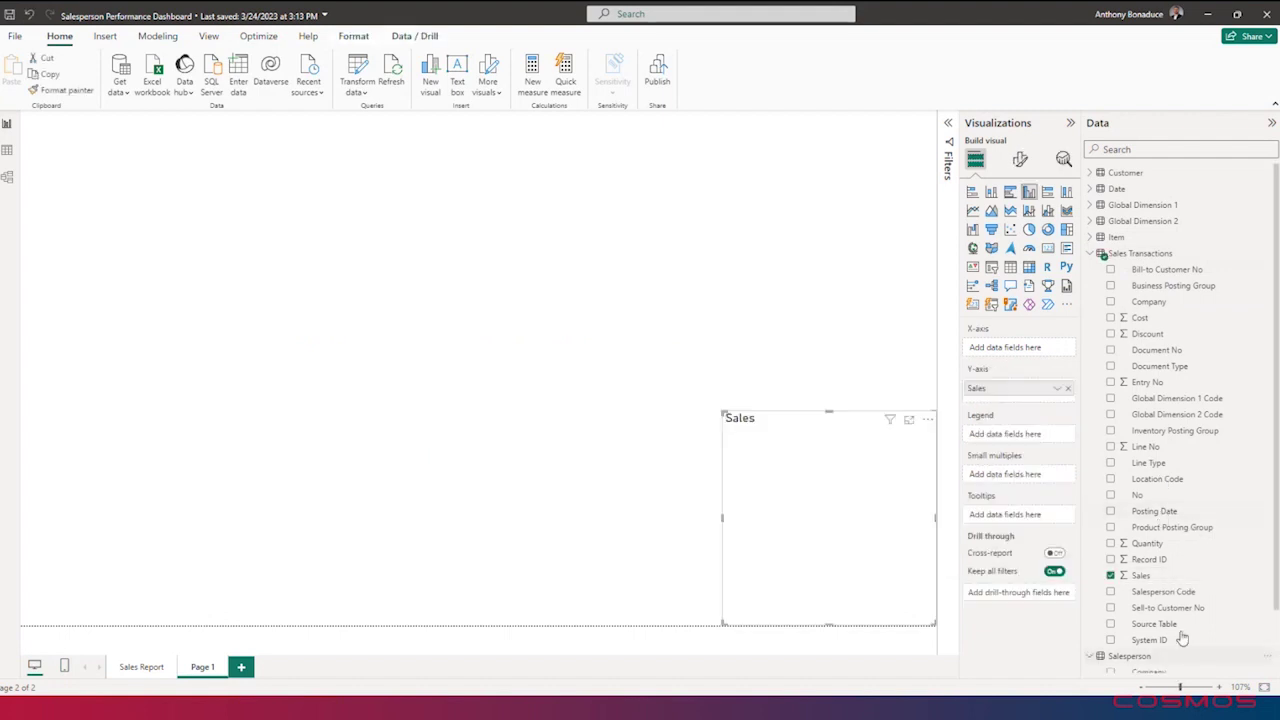
scroll(1180, 640, "down", 2)
left_click(1197, 648)
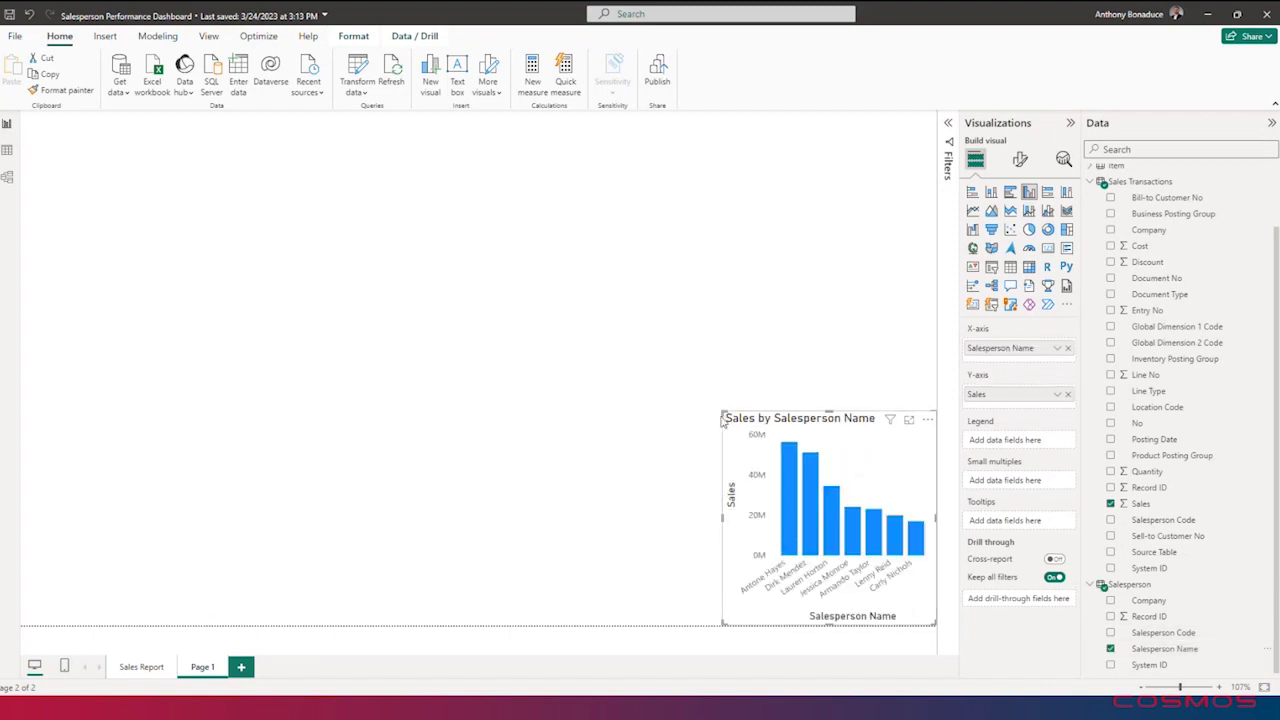
left_click_drag(722, 418, 486, 380)
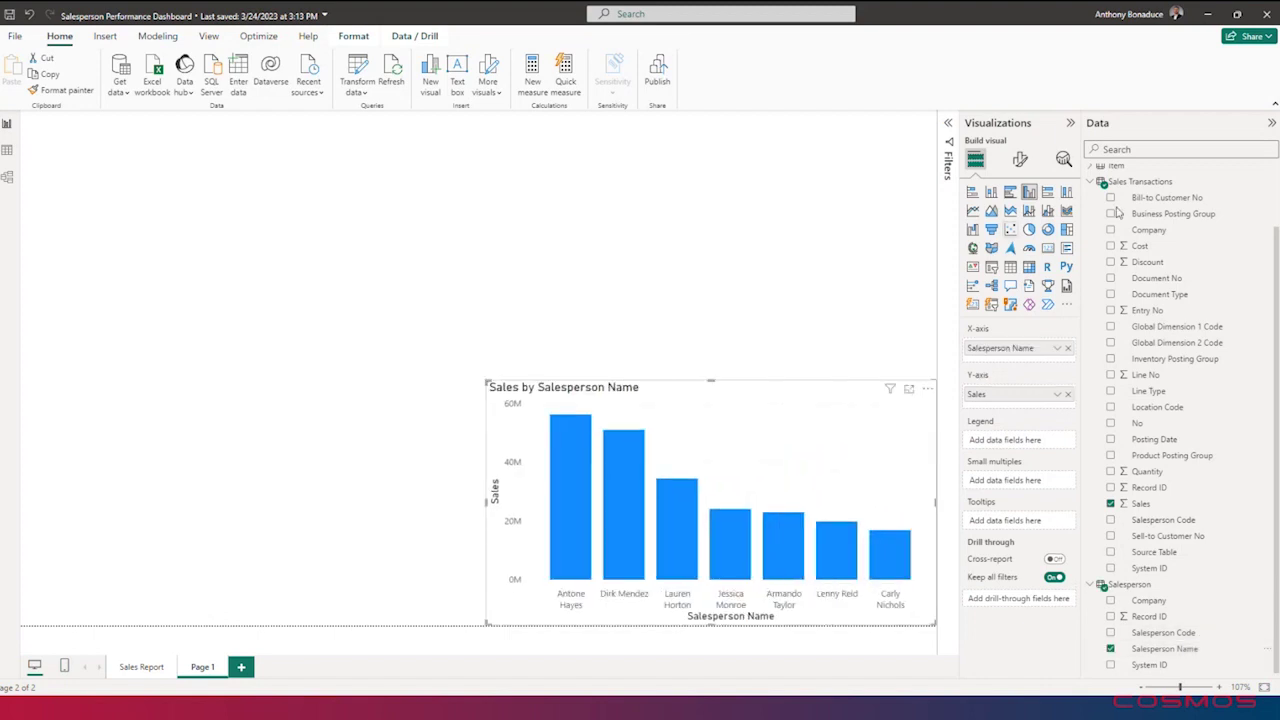
left_click(1048, 230)
Step: Build a Sales by Item Category Description column chart on the page, beside the salesperson donut chart
left_click(814, 300)
left_click_drag(1140, 504, 400, 527)
scroll(1170, 585, "up", 1)
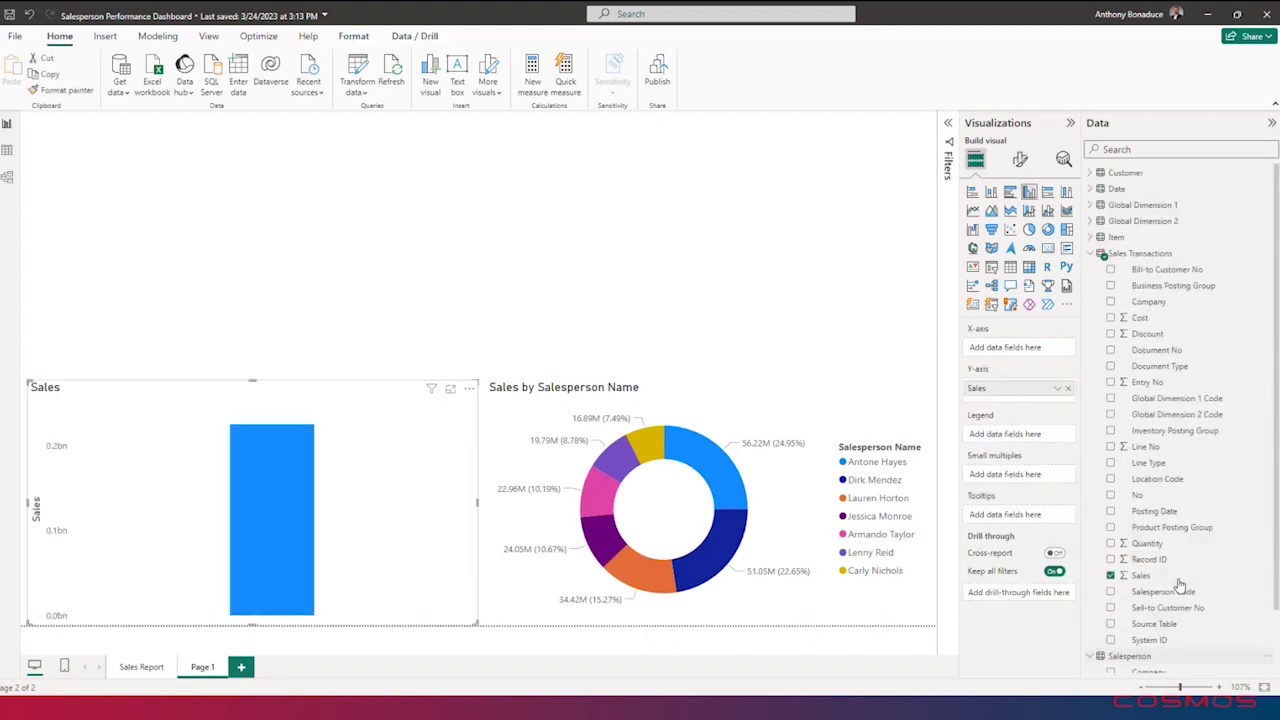
scroll(1172, 596, "down", 2)
scroll(1188, 620, "up", 2)
left_click(1088, 240)
left_click_drag(1178, 317, 358, 492)
Step: Build a Sales by State map with Sales as the bubble size and widen it across the page's upper half
left_click(708, 326)
left_click(1090, 173)
left_click_drag(1141, 398, 851, 249)
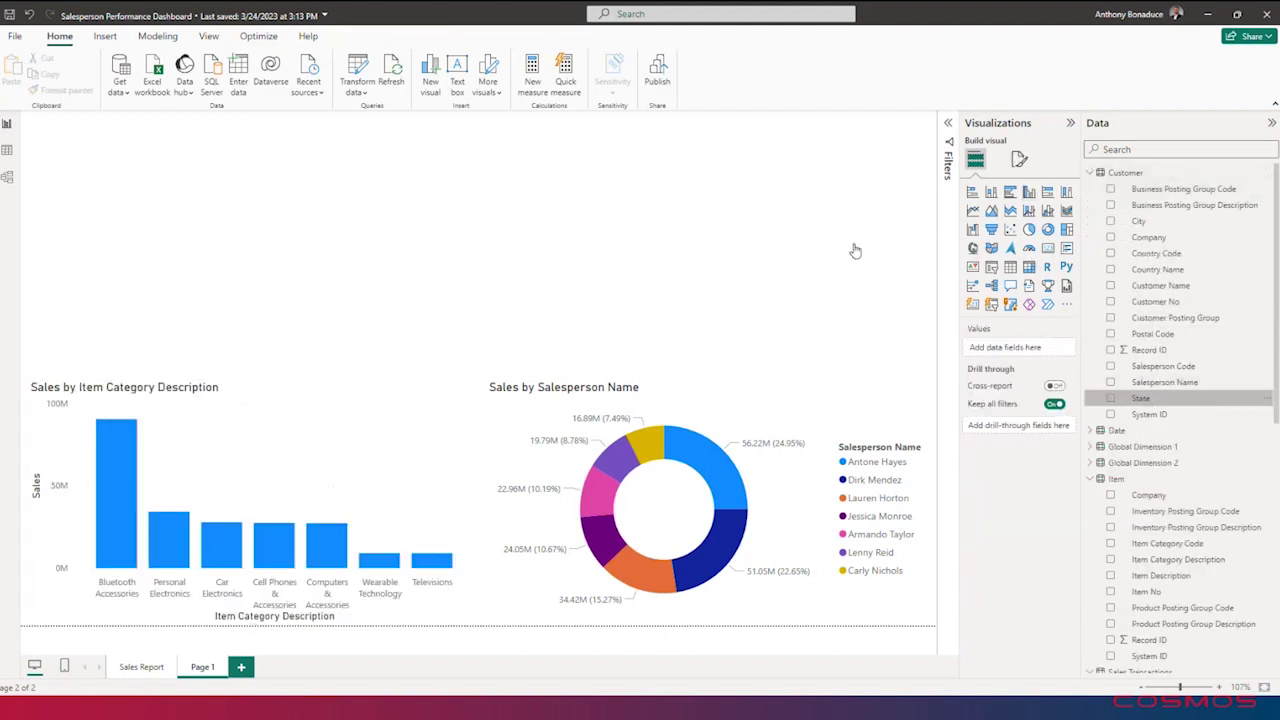
scroll(1180, 570, "down", 5)
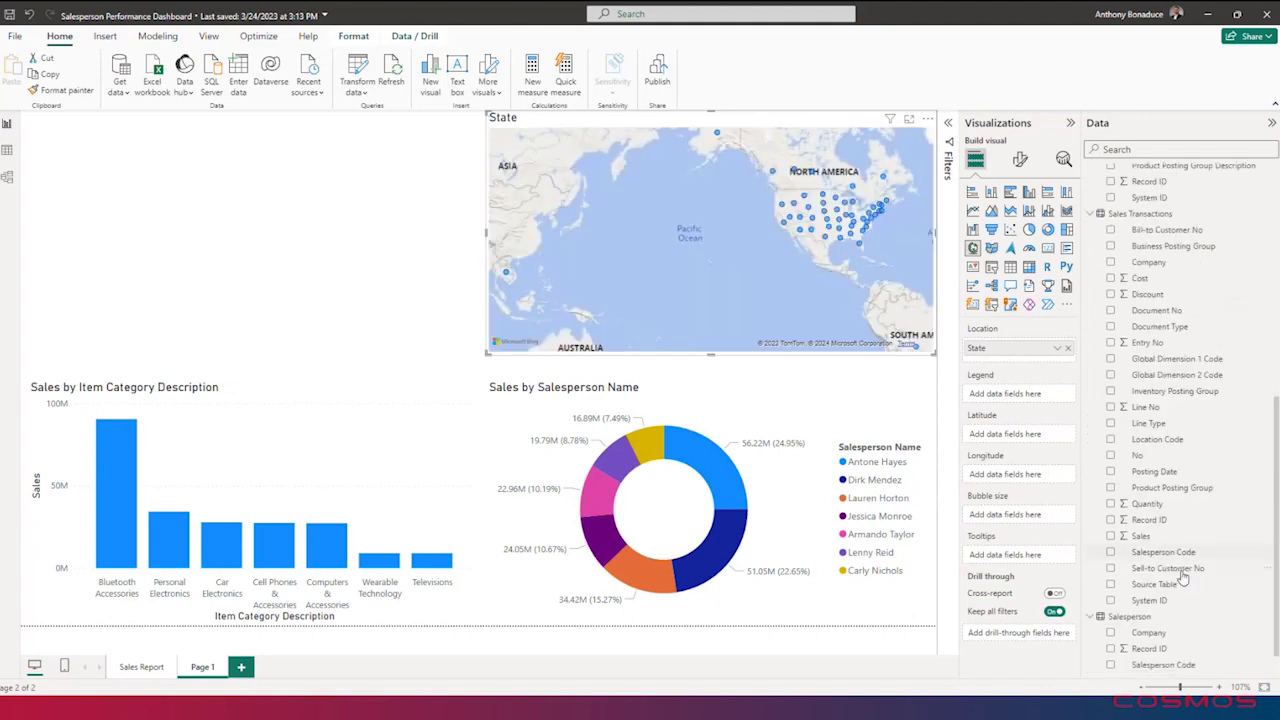
left_click(1158, 538)
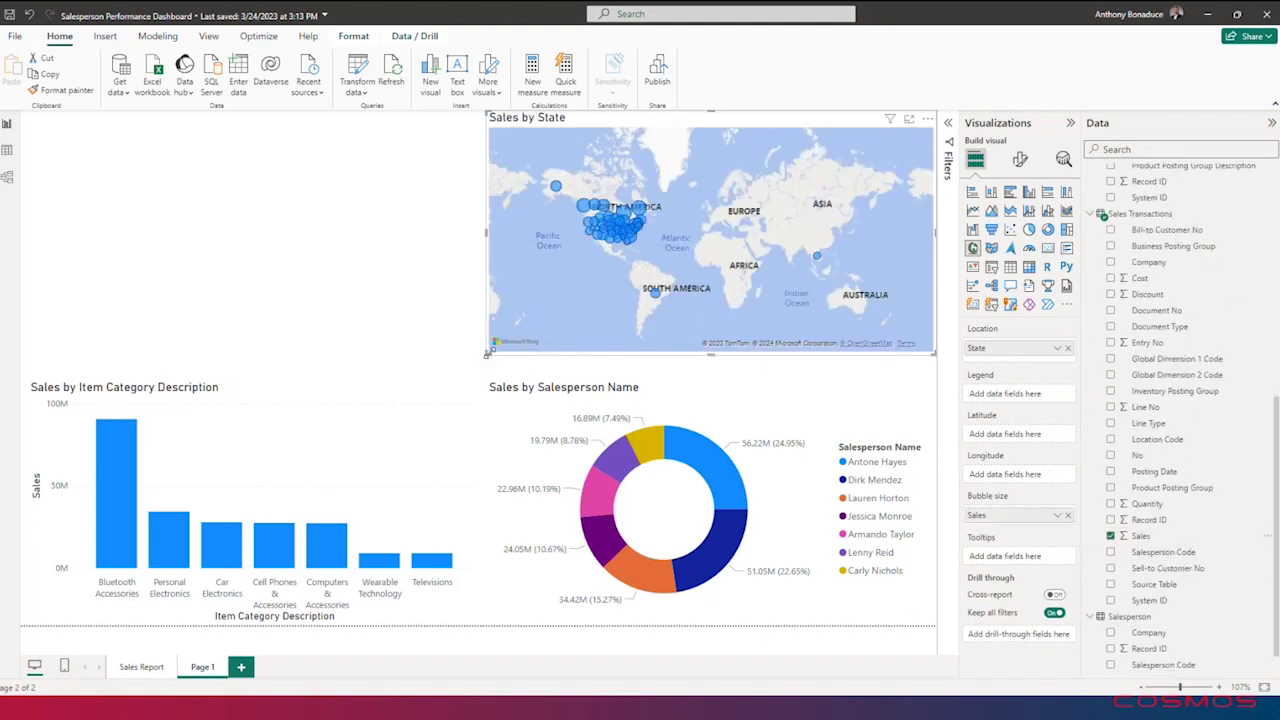
left_click_drag(487, 355, 57, 355)
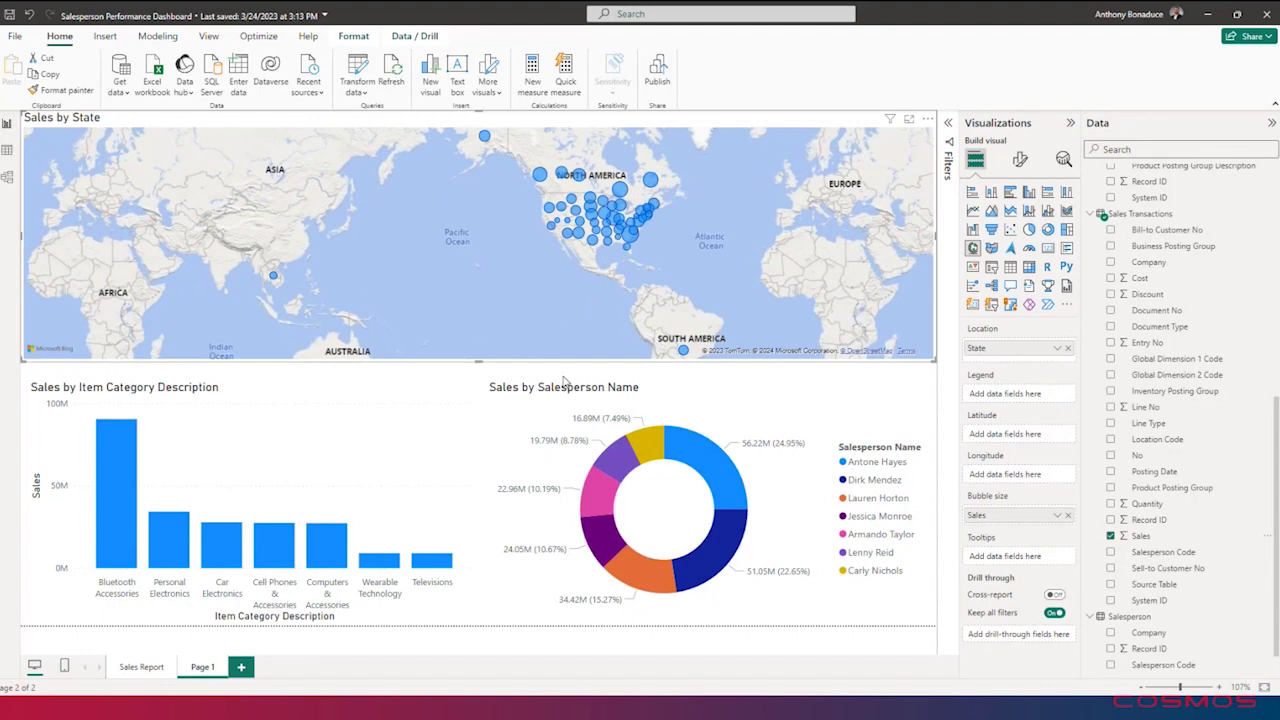
Step: Deselect the visuals on Page 1 and switch to the Sales Report page
left_click(565, 381)
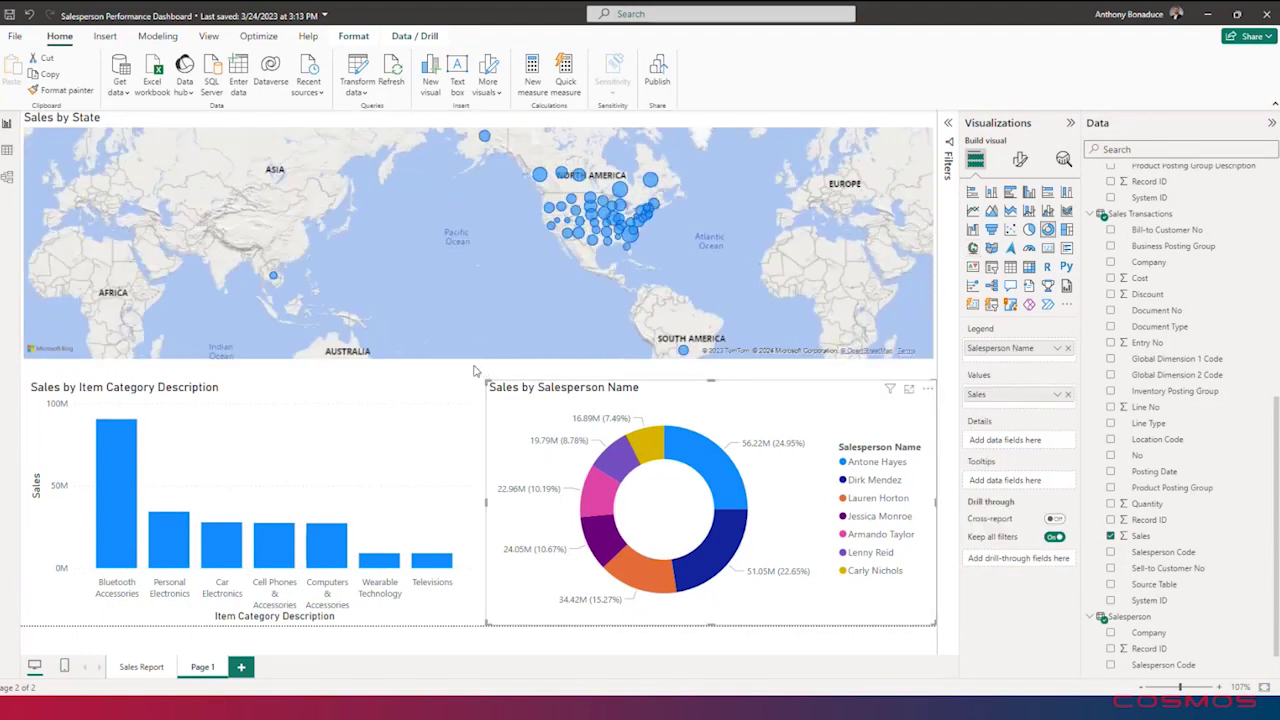
left_click(475, 371)
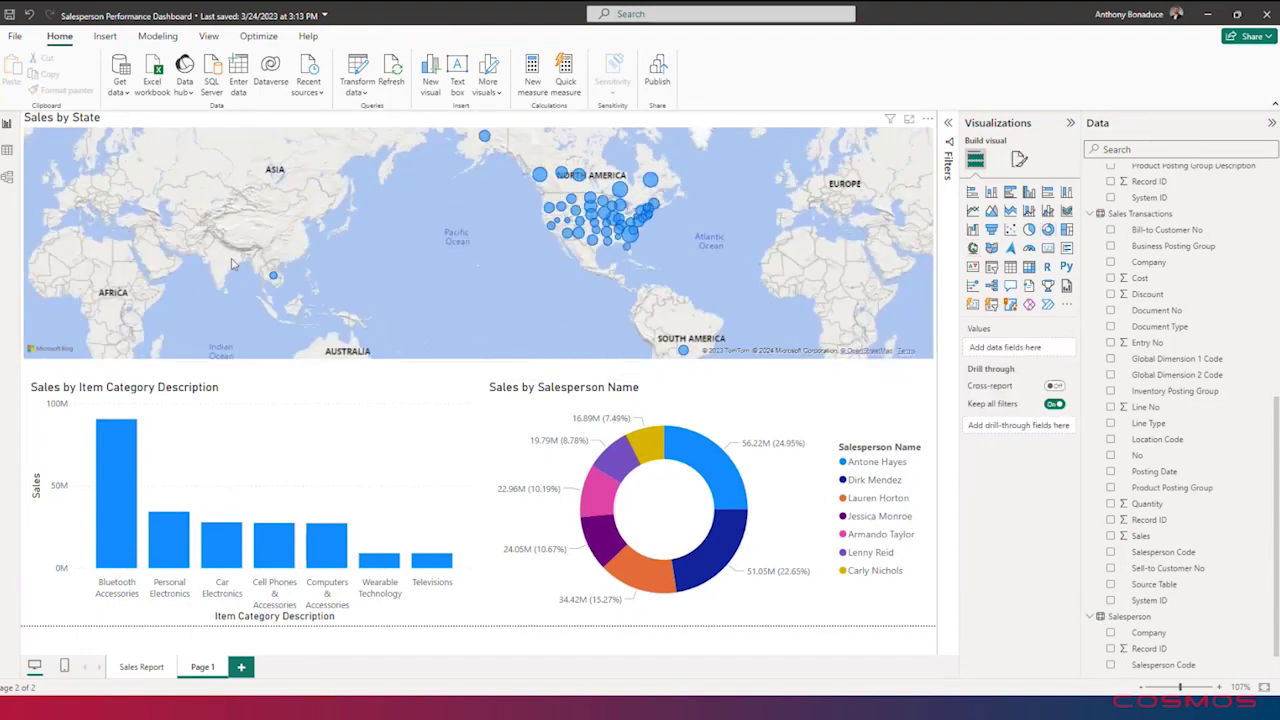
left_click(145, 667)
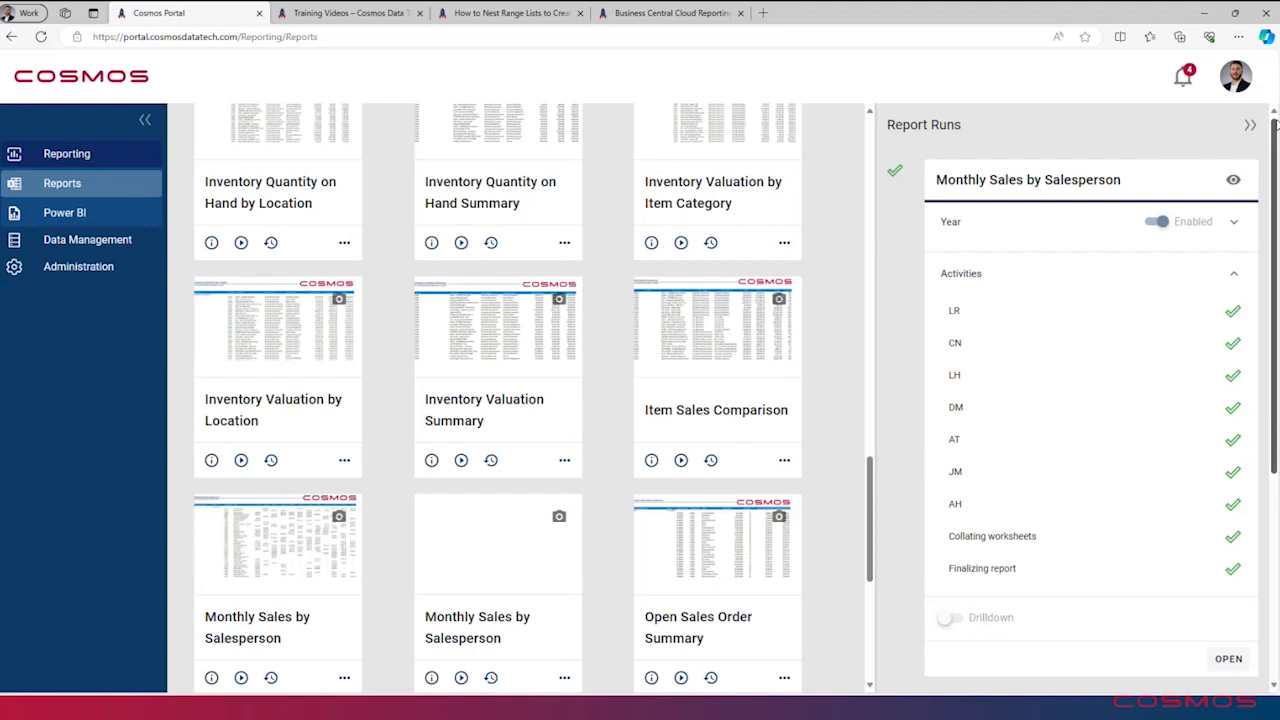
Step: In the Cosmos Portal, collapse the report runs, open the Power BI dashboard list and check the signed-in account
left_click(1250, 128)
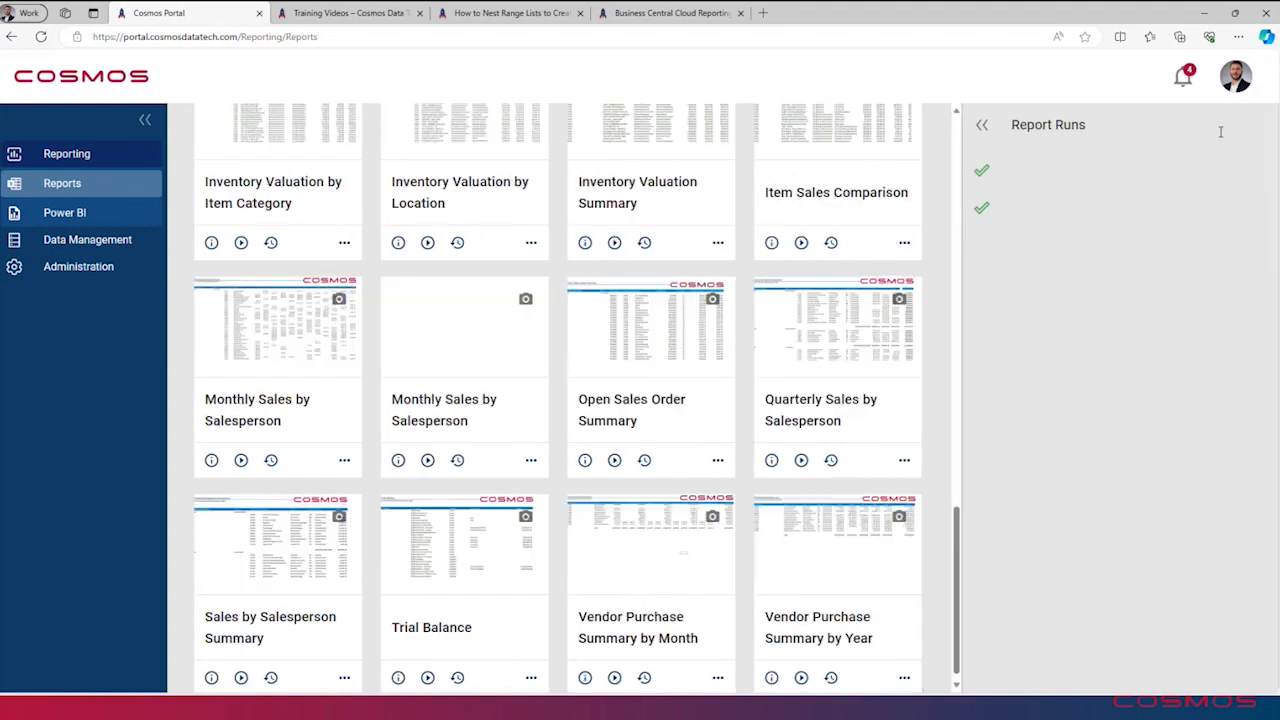
left_click(83, 214)
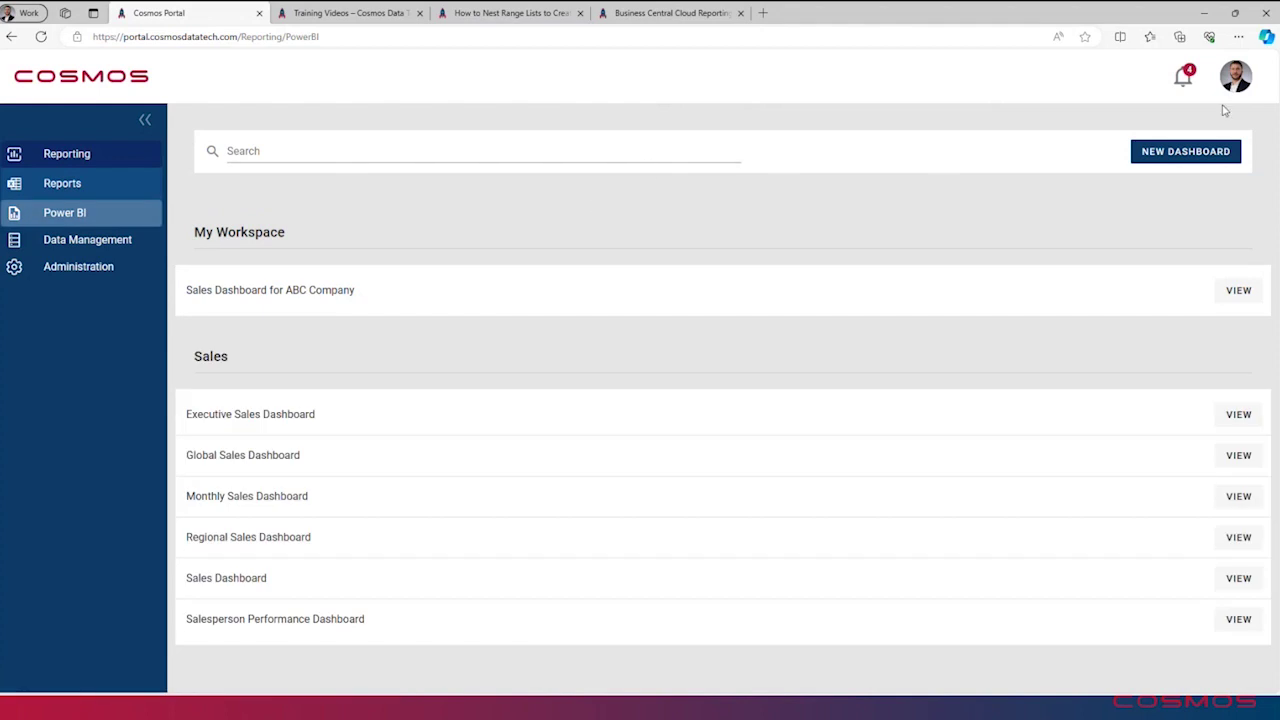
left_click(1234, 78)
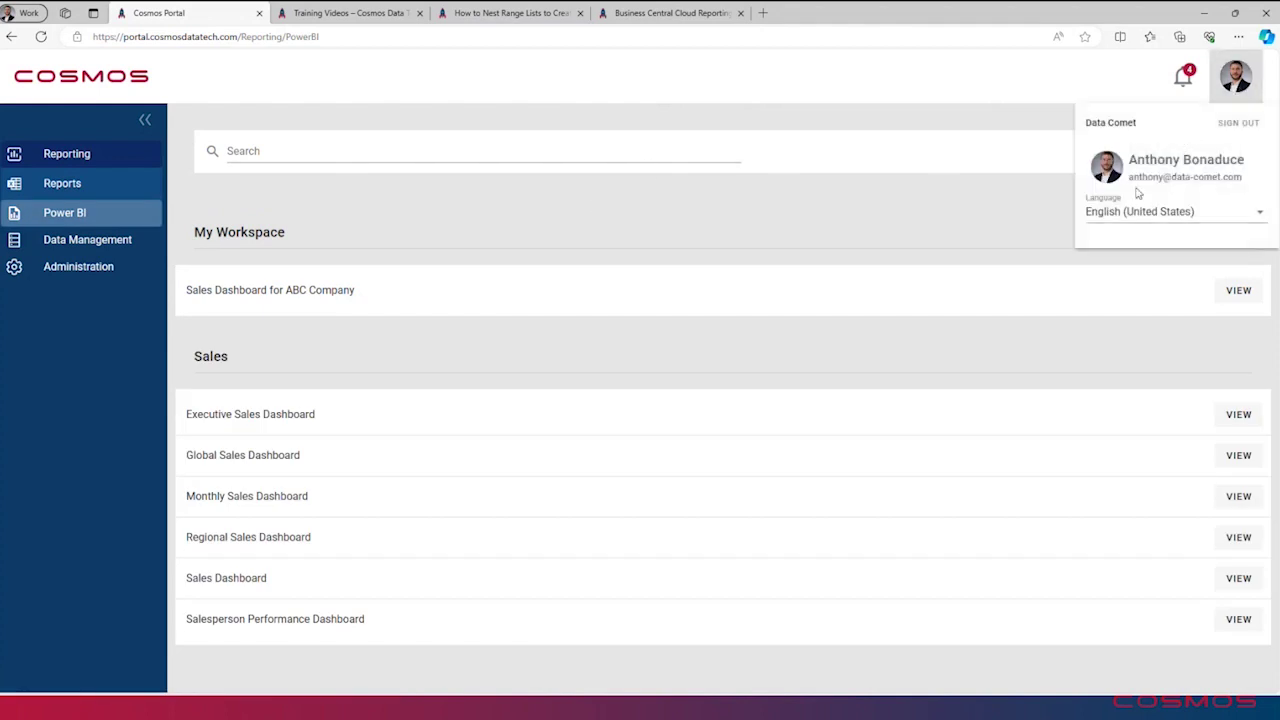
left_click(1004, 204)
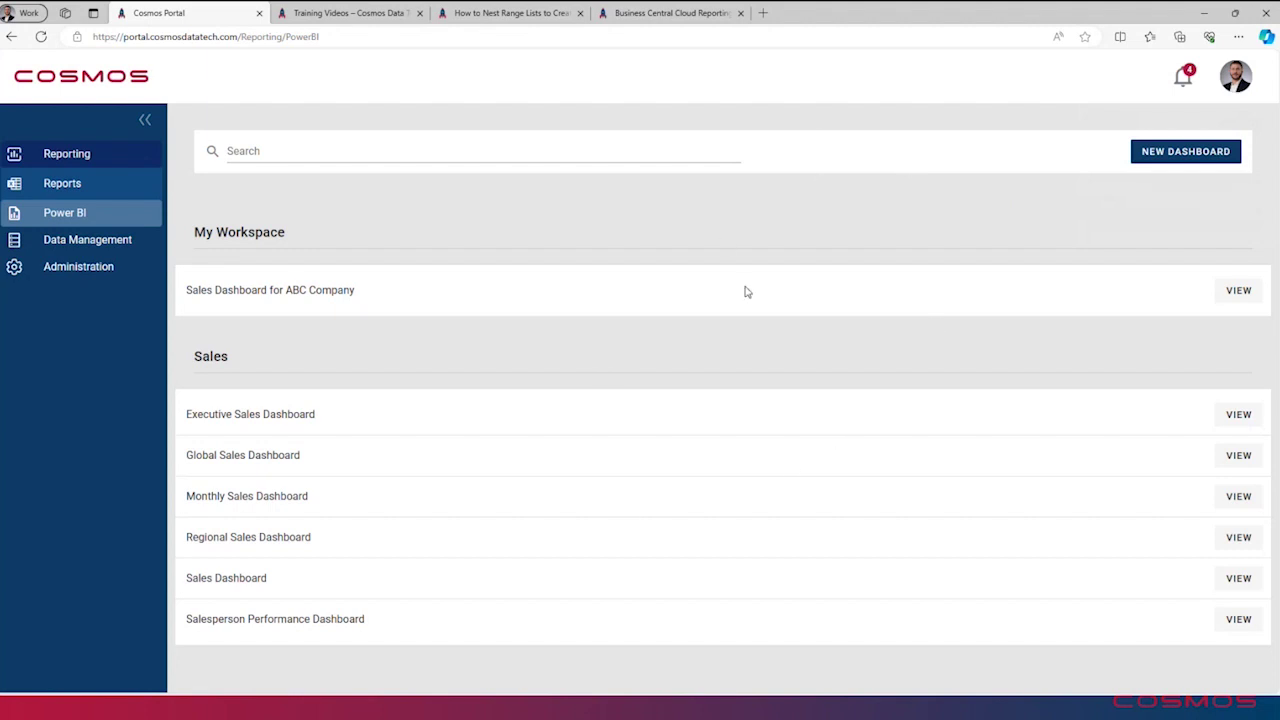
Step: Open the Executive Sales Dashboard, sign in to Power BI with the first listed work account, and reopen the dashboard
left_click(1232, 414)
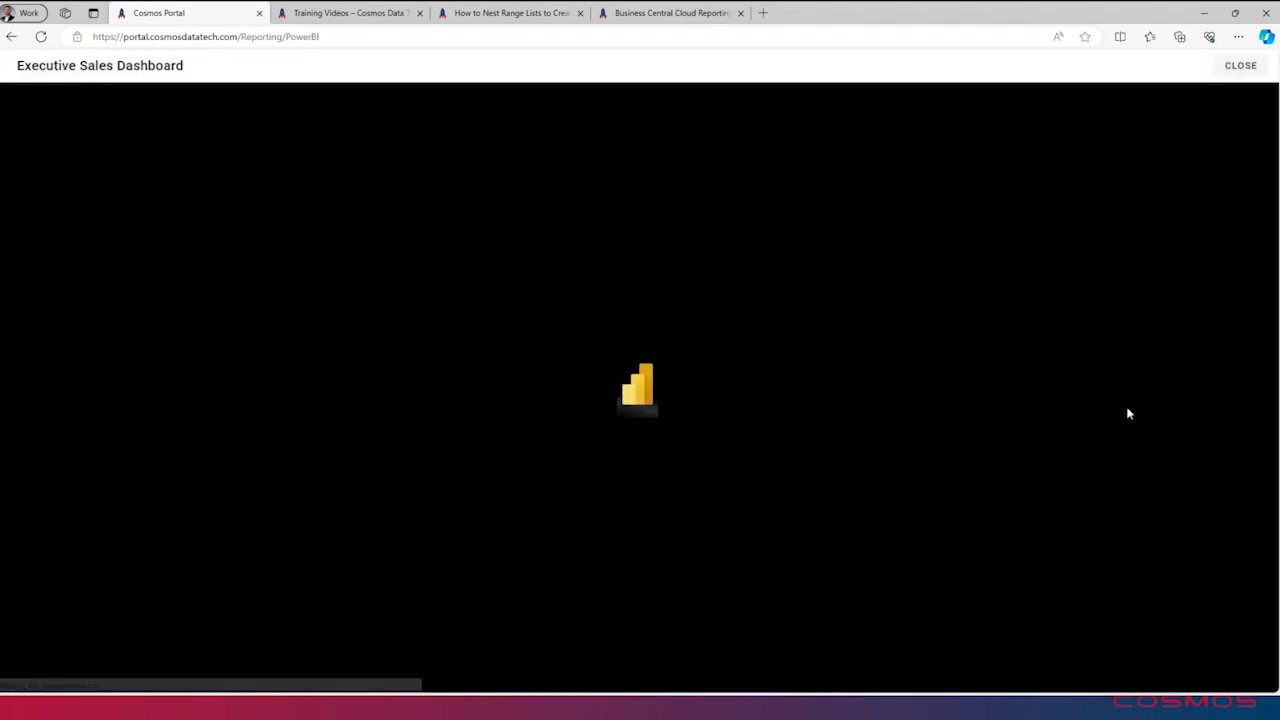
left_click(635, 430)
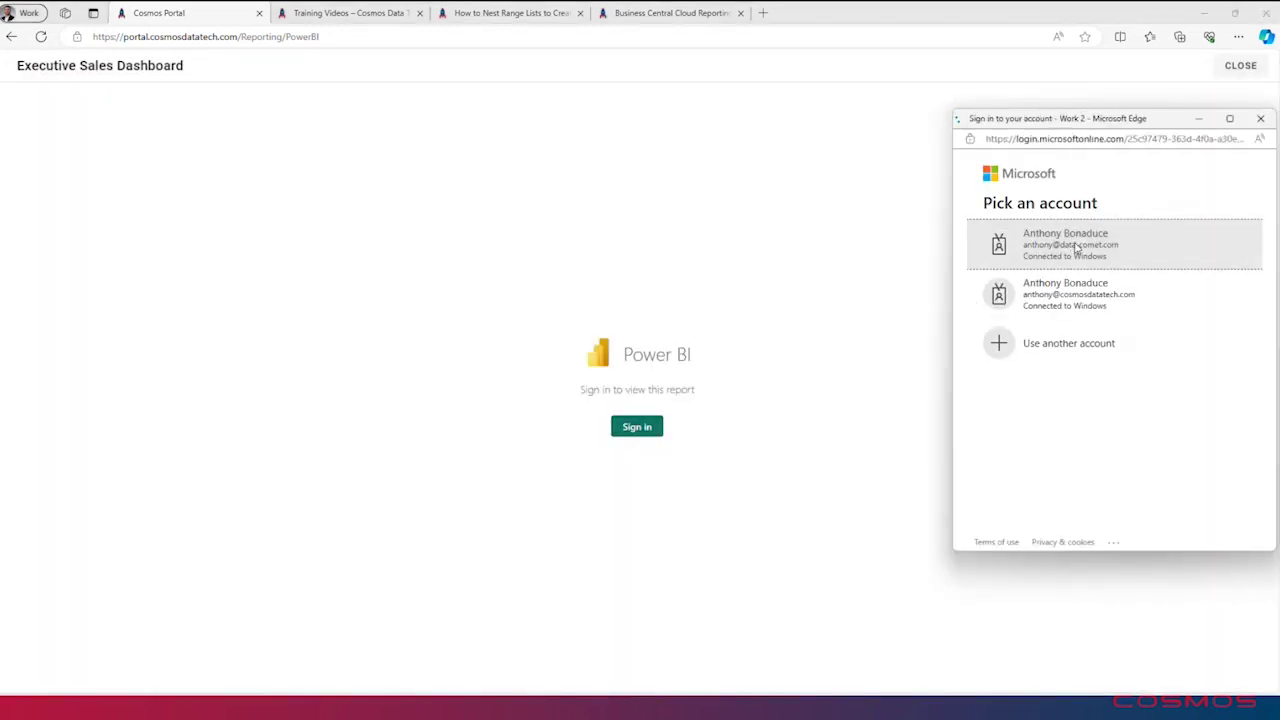
left_click(1075, 248)
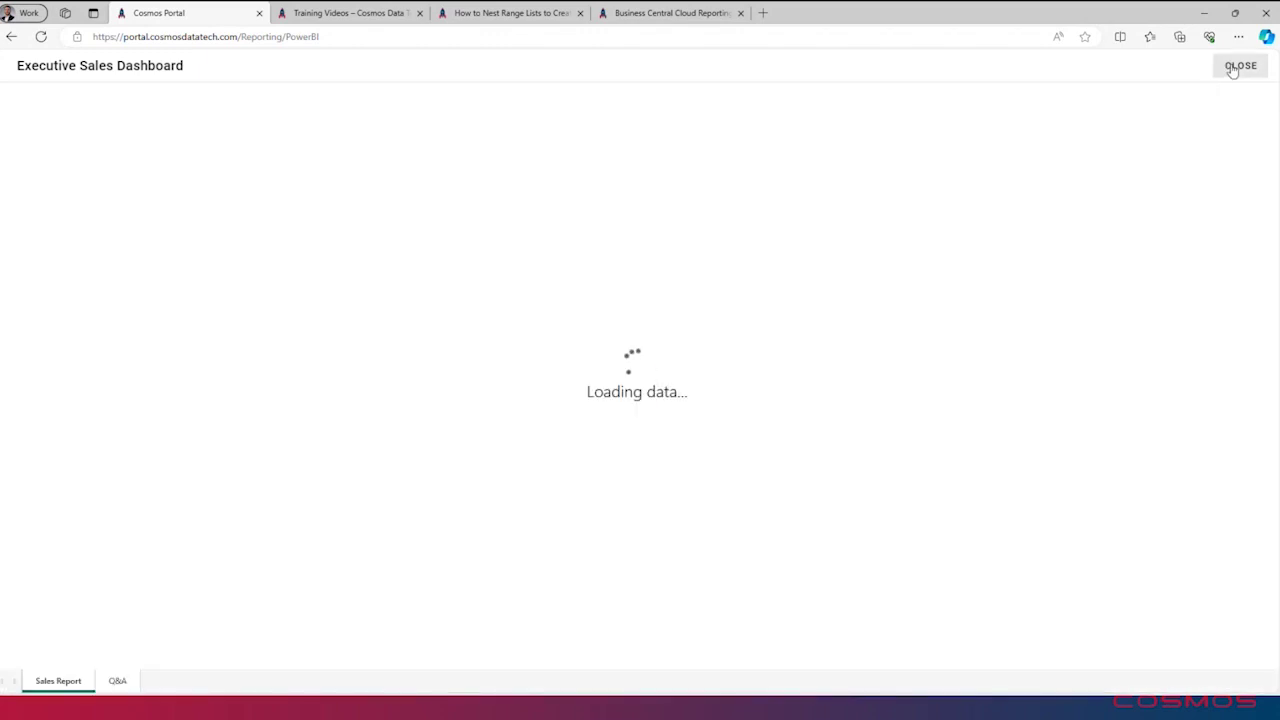
left_click(1238, 67)
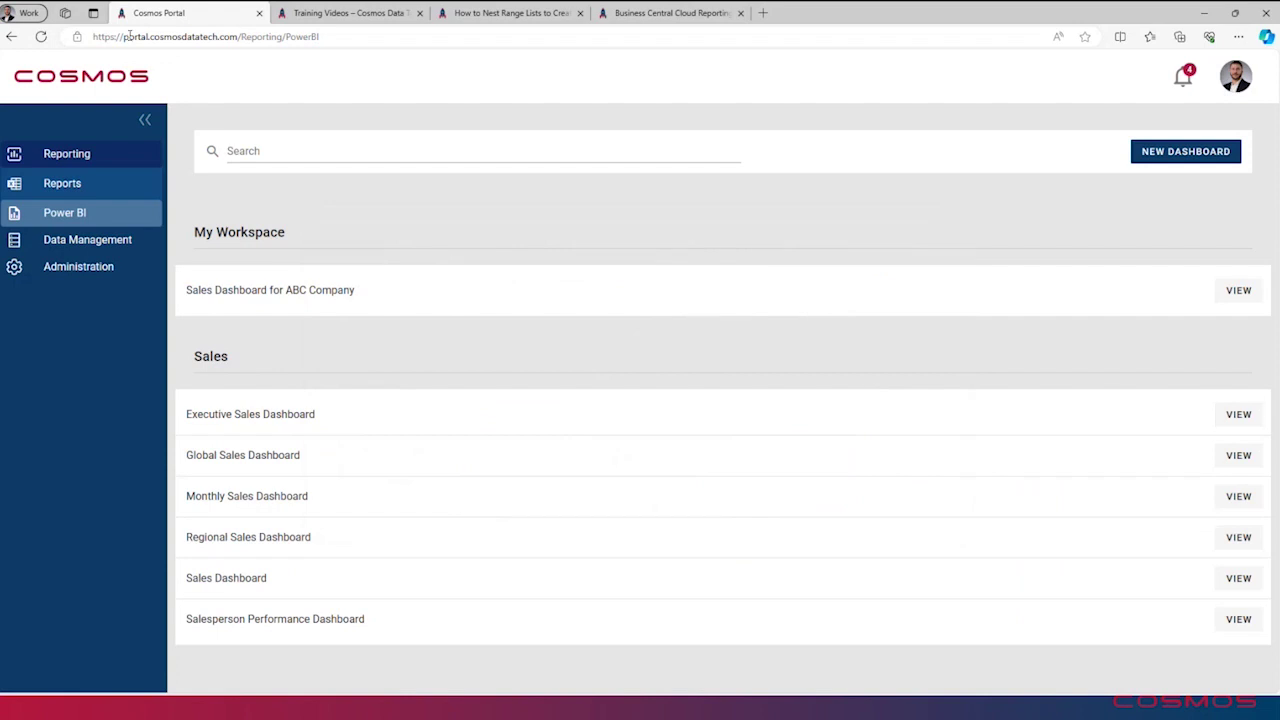
left_click(1224, 415)
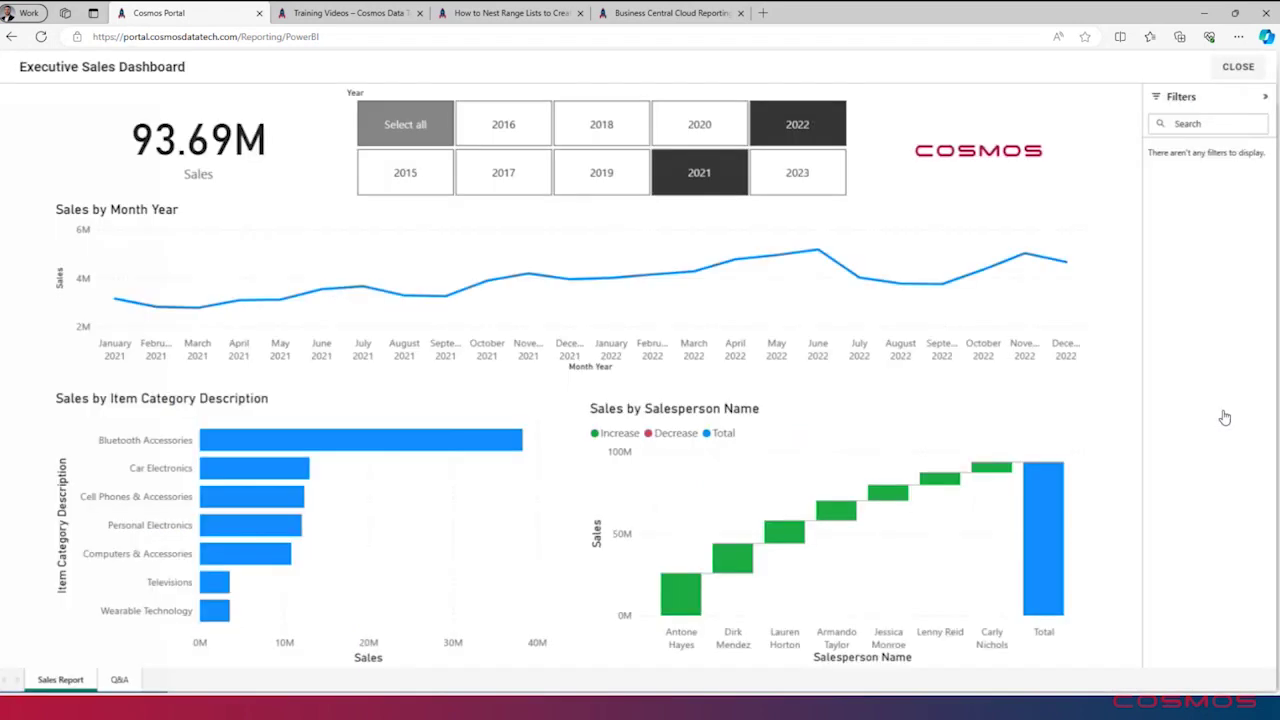
Step: Filter the dashboard to 2021, cross-filter it temporarily by Bluetooth Accessories, and close the dashboard
left_click(702, 174)
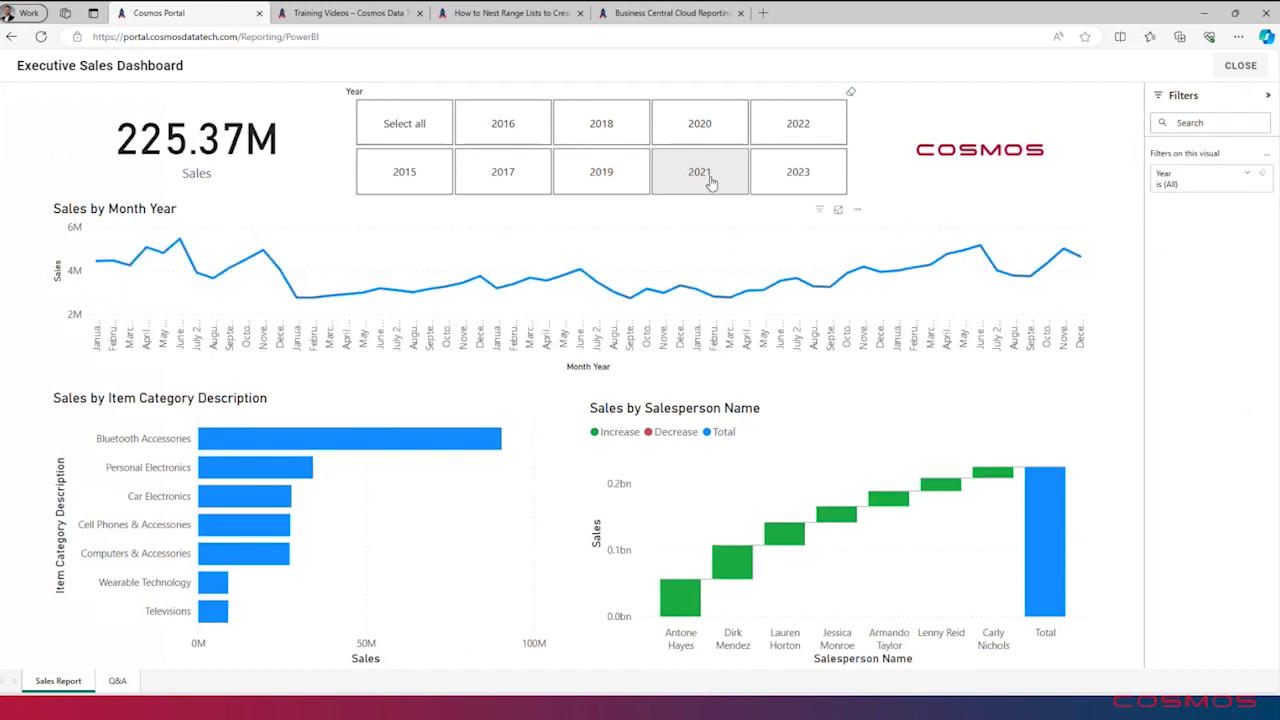
left_click(710, 183)
left_click(380, 447)
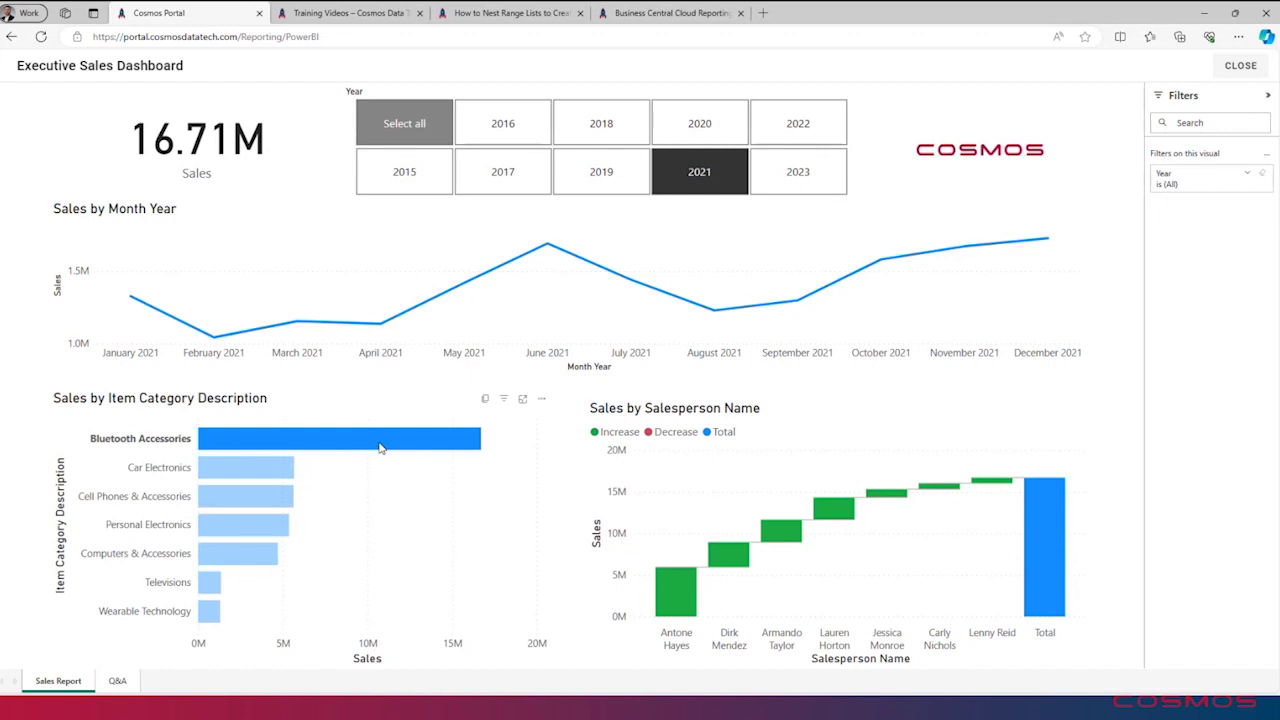
left_click(380, 447)
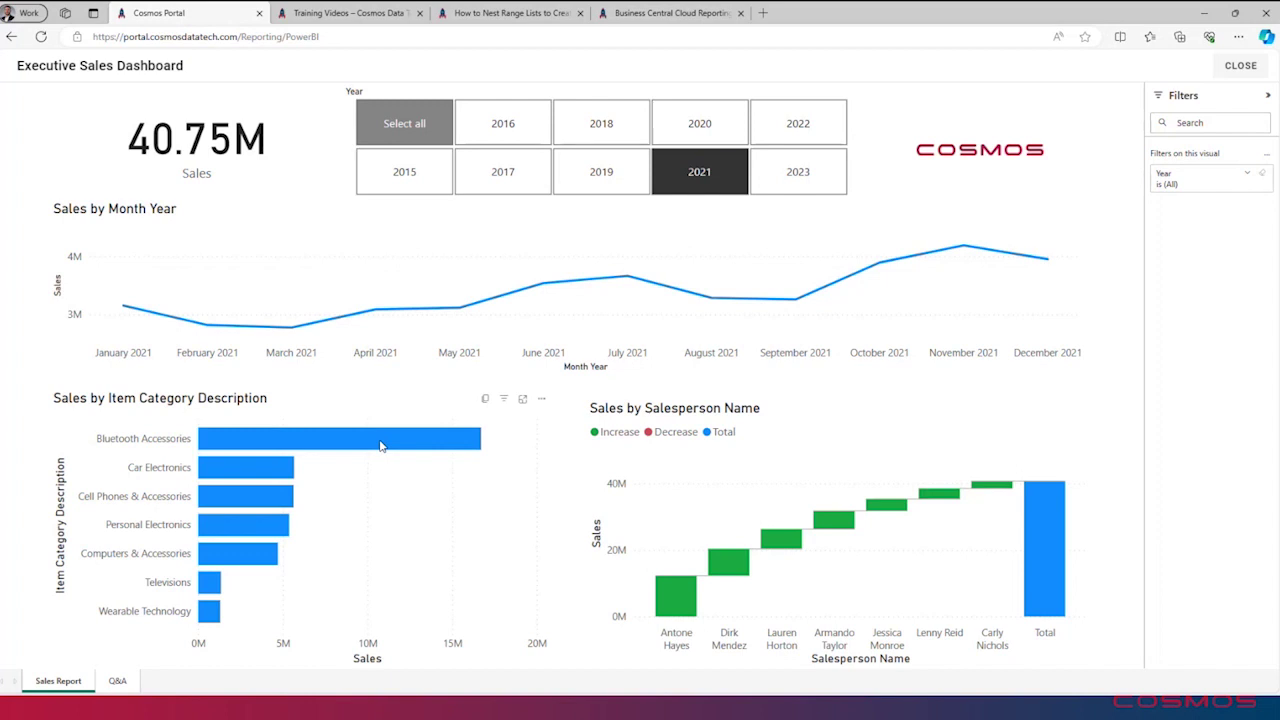
left_click(1238, 72)
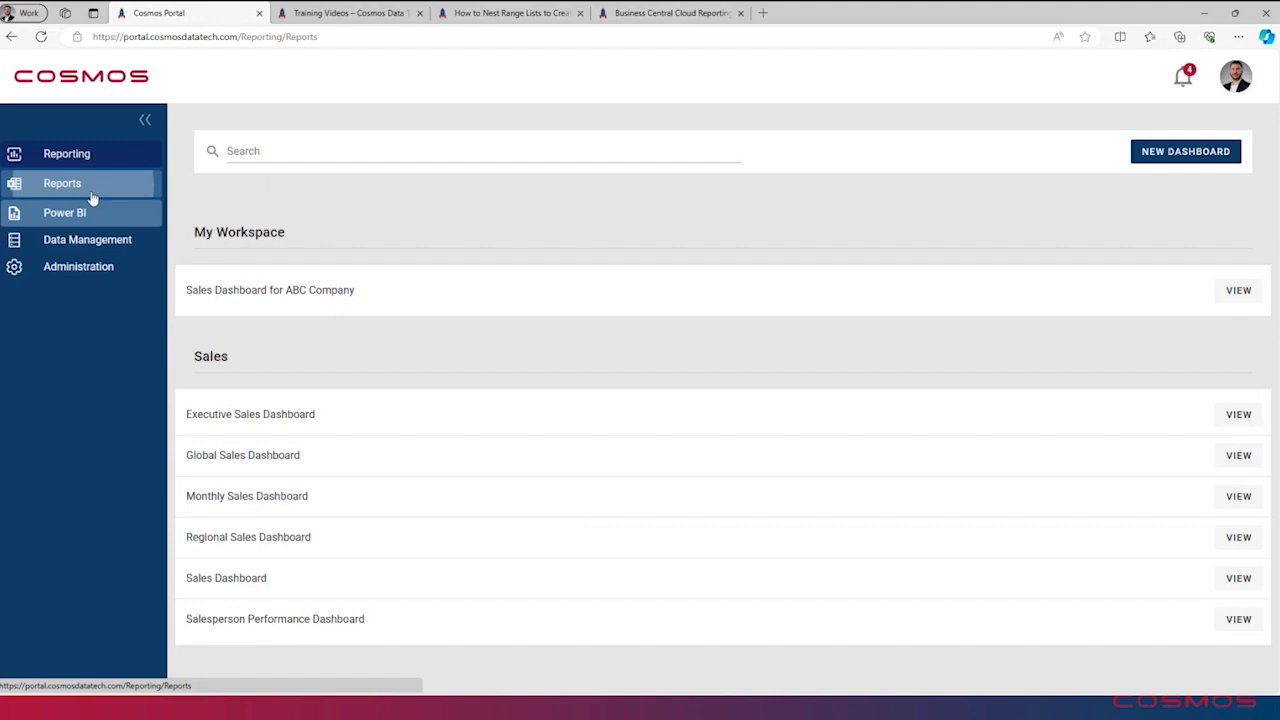
Step: Open Data Management and review the Business Central Data Source's environment and company settings
left_click(82, 186)
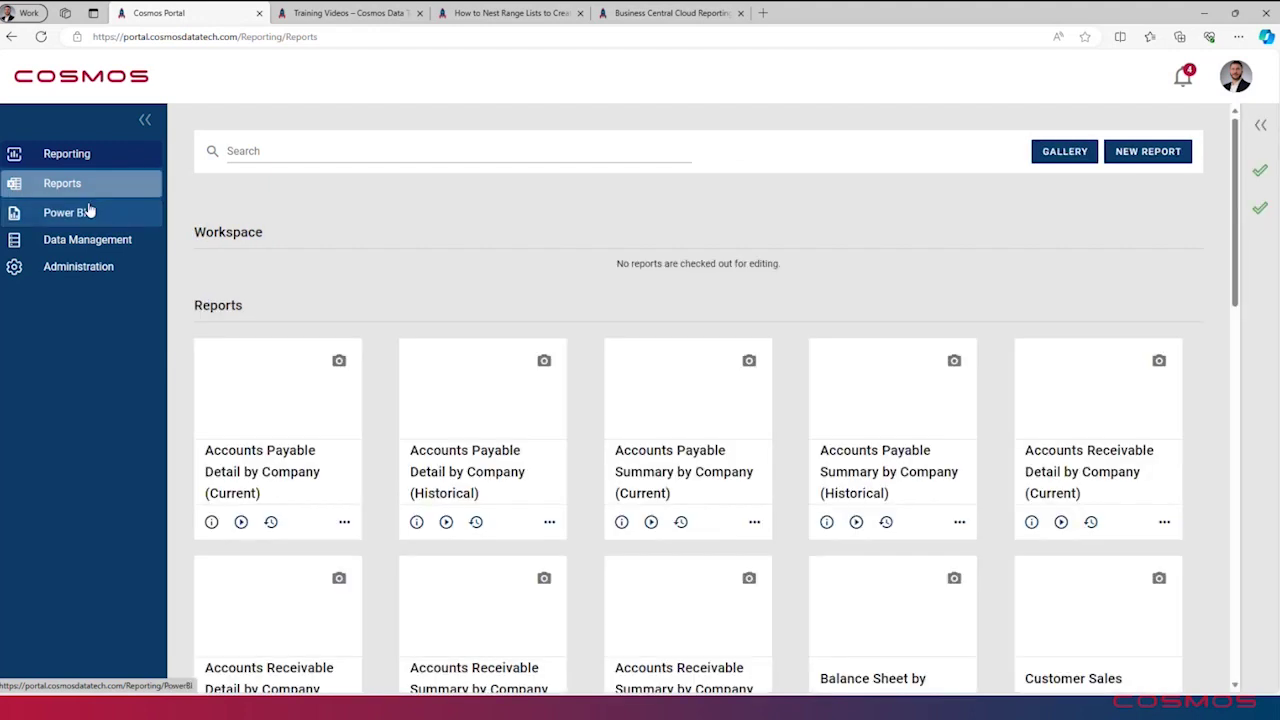
left_click(88, 211)
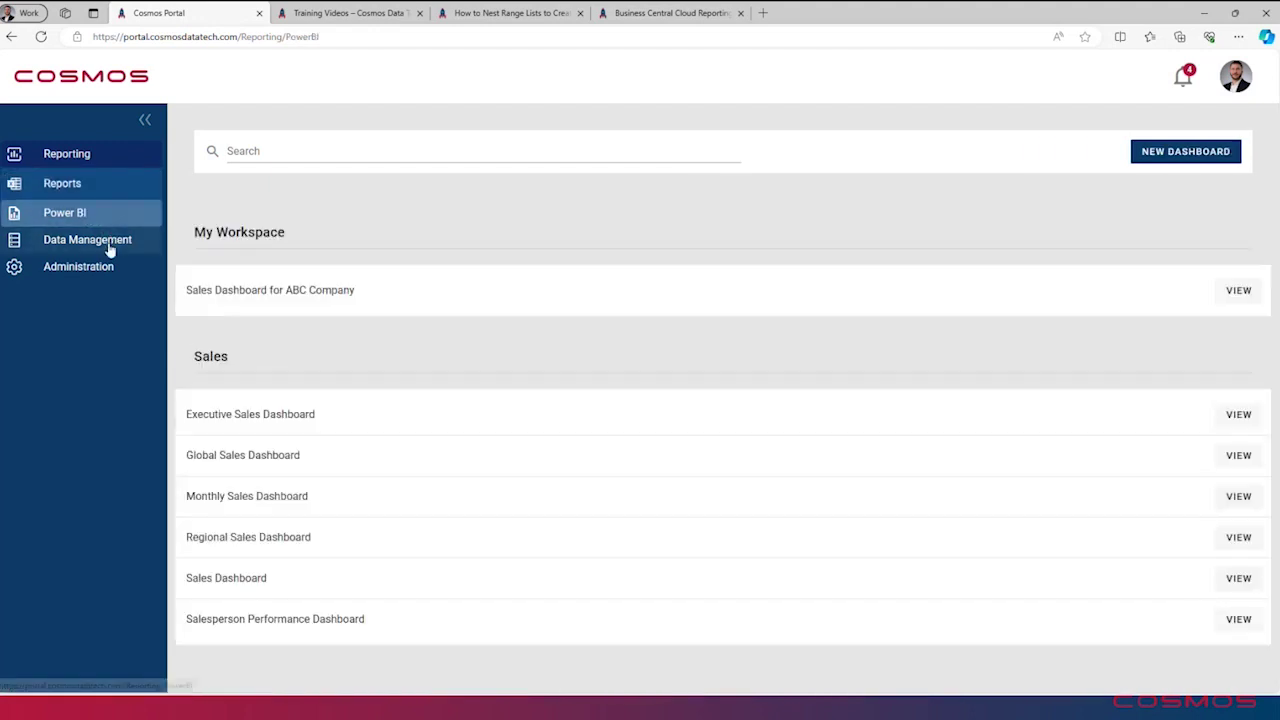
left_click(110, 250)
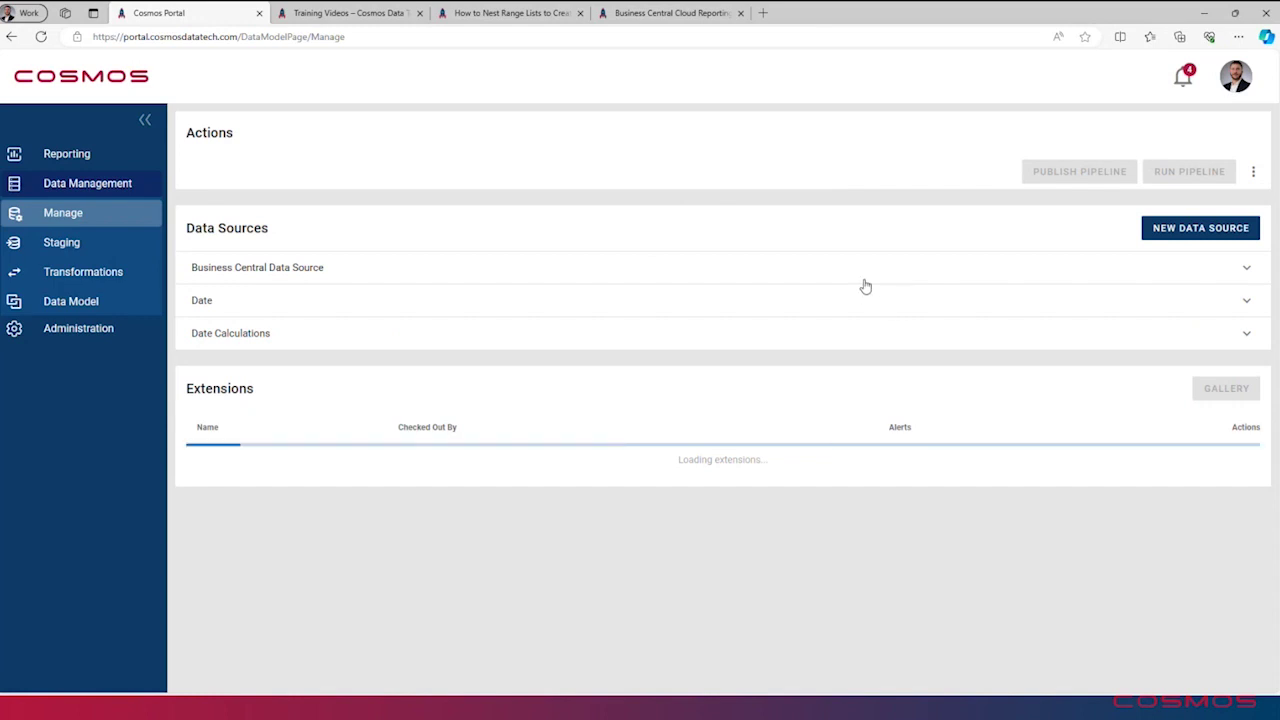
left_click(865, 283)
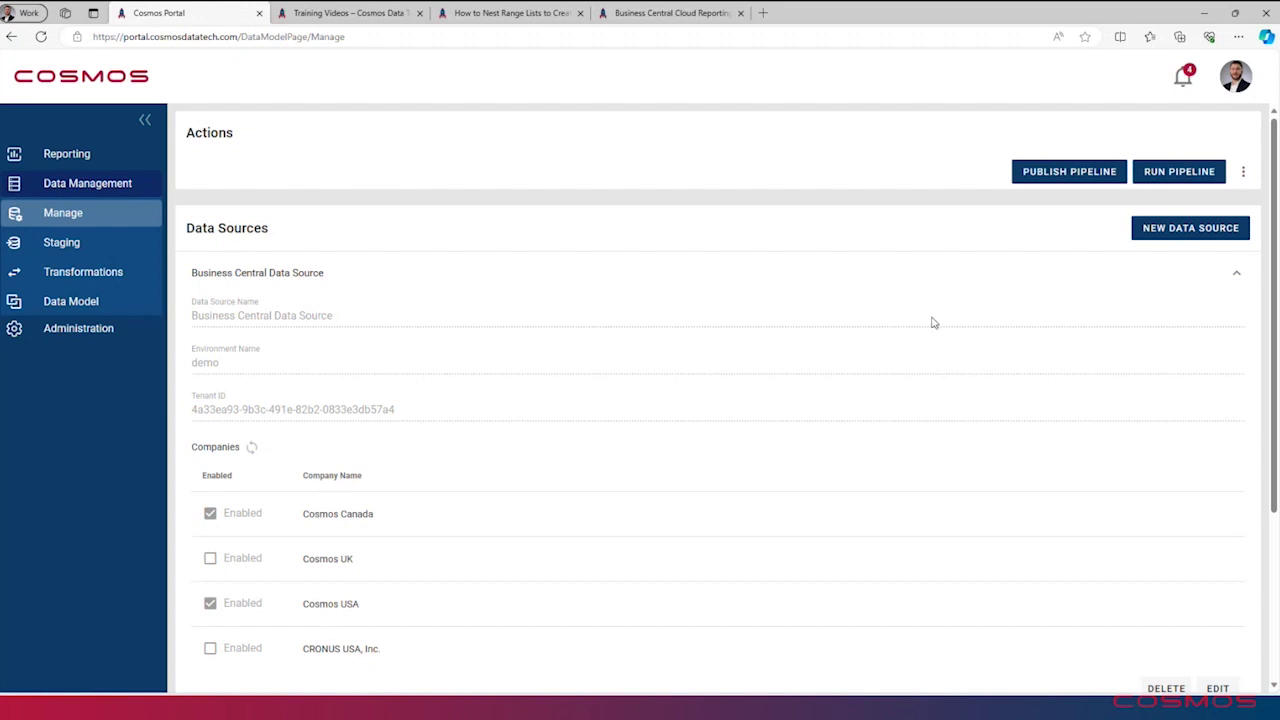
scroll(931, 330, "down", 1)
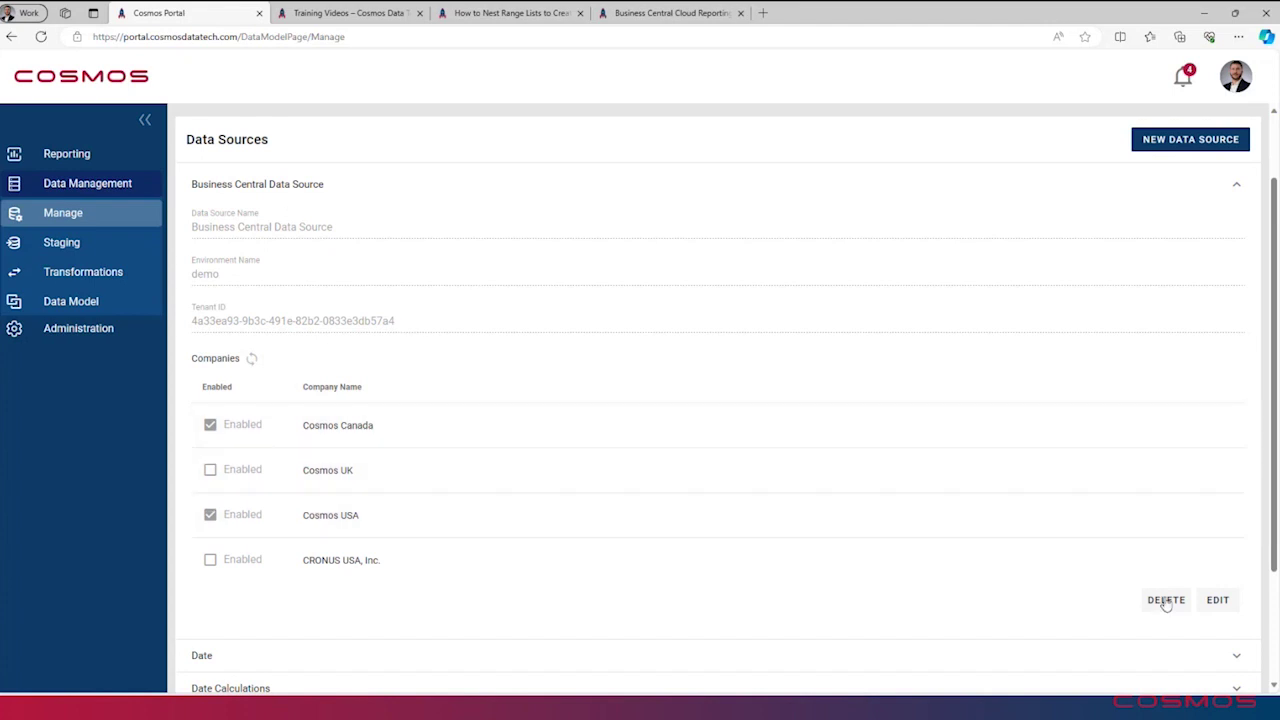
left_click(1237, 186)
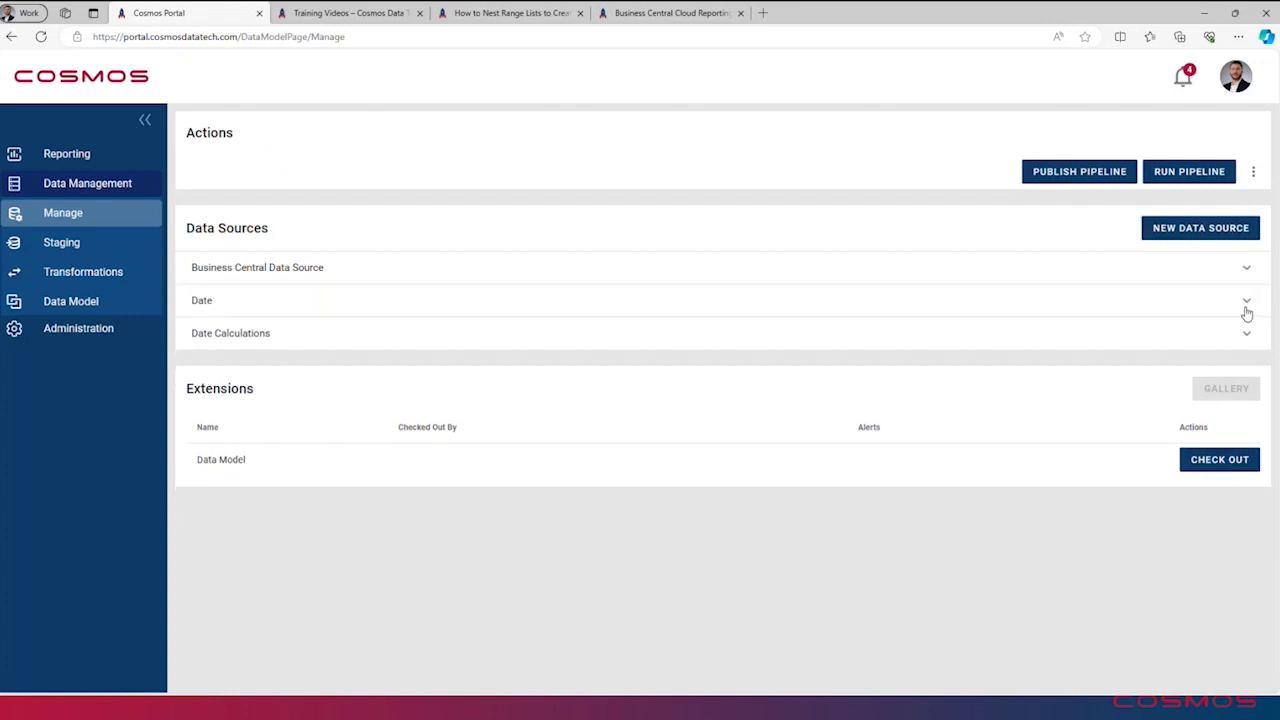
Step: Expand the Date data source, review its schema fields and data types, and collapse it again
left_click(1246, 301)
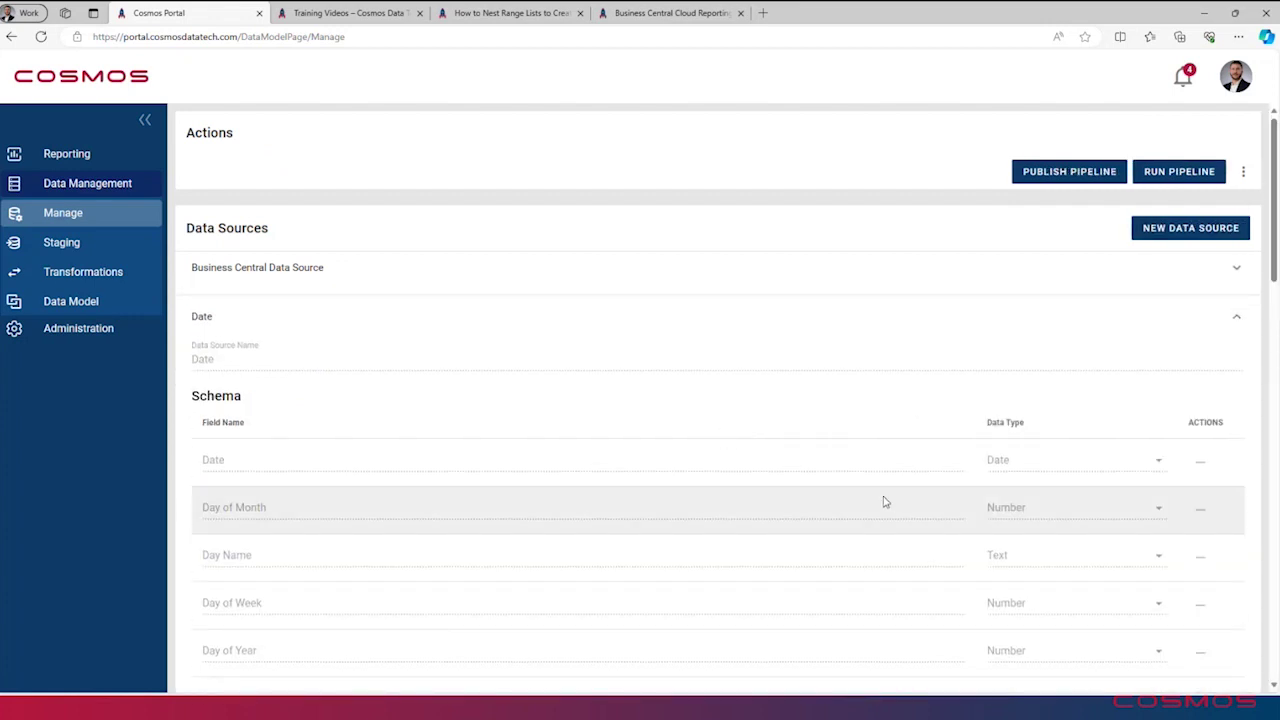
scroll(884, 501, "down", 7)
scroll(884, 501, "down", 5)
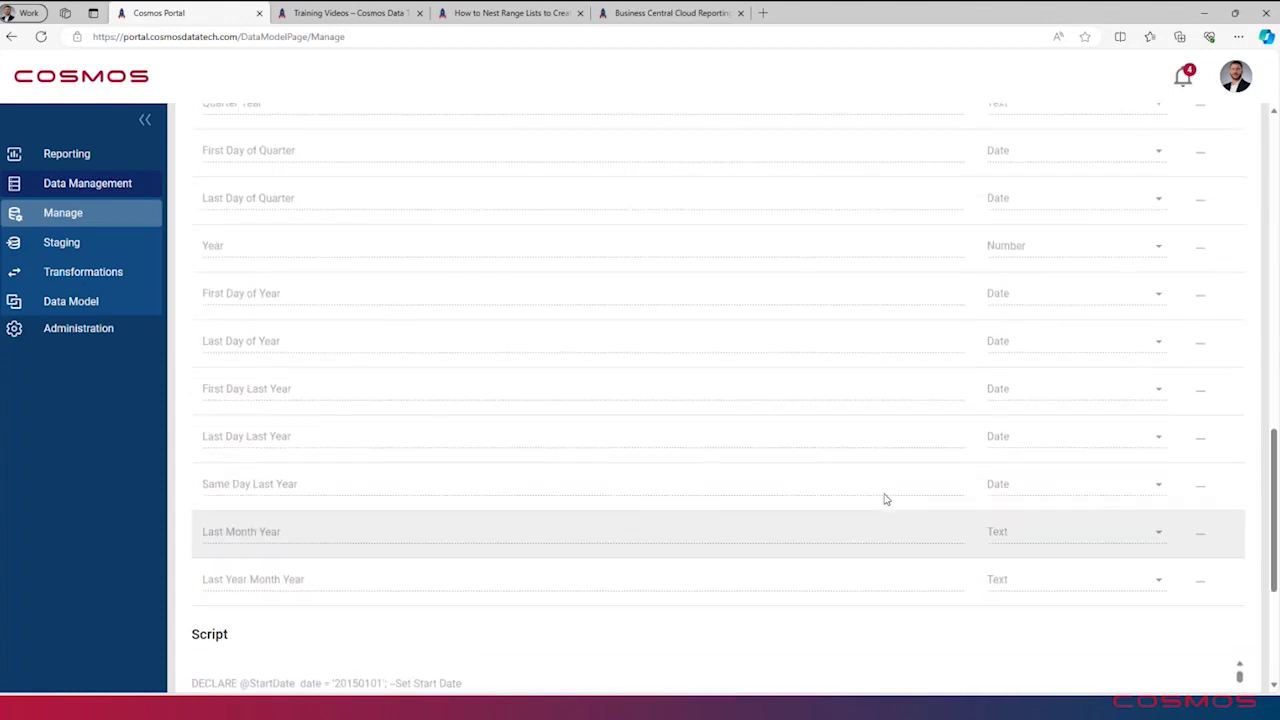
scroll(884, 501, "up", 12)
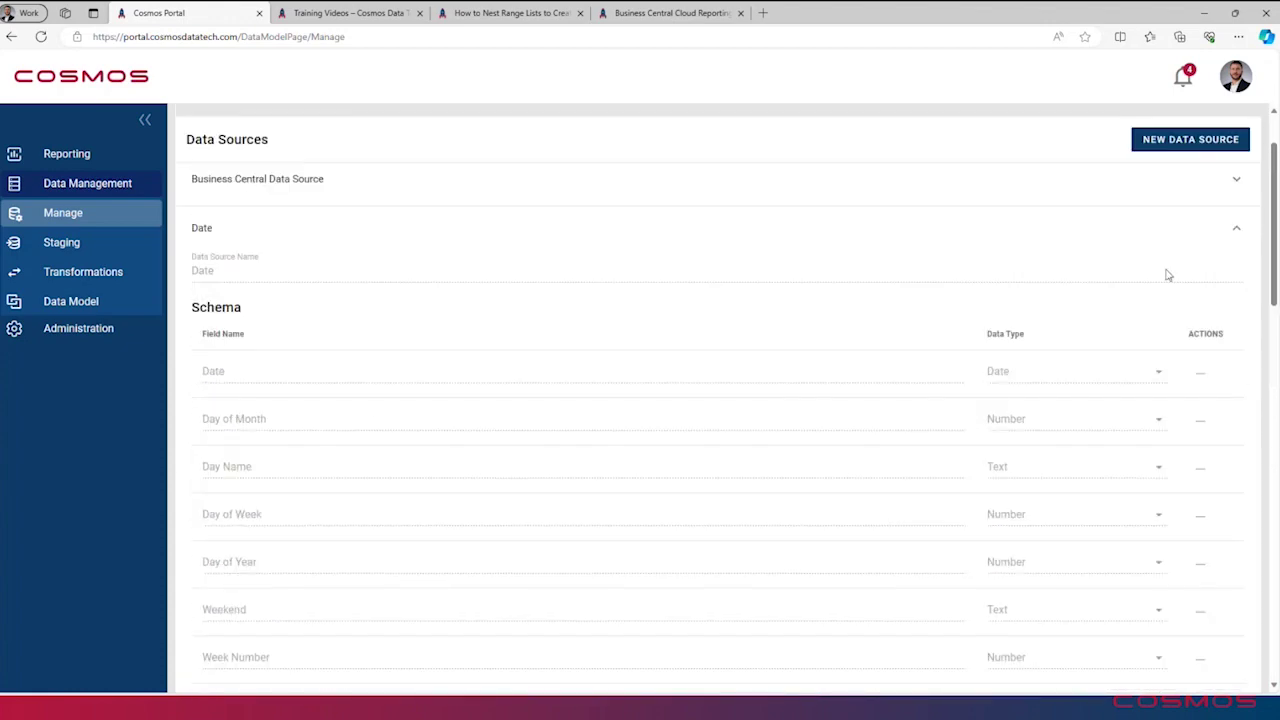
left_click(1235, 228)
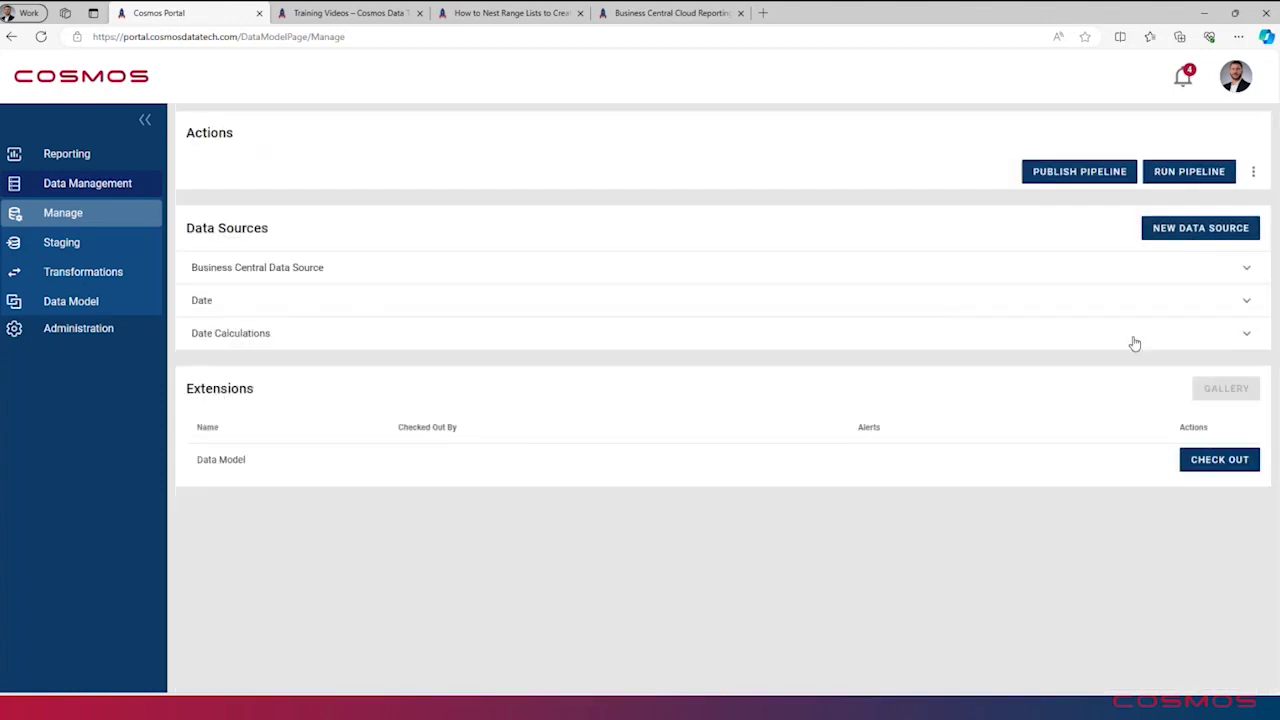
Step: Check out the Data Model extension and look through the Extension Gallery without importing anything
left_click(1210, 462)
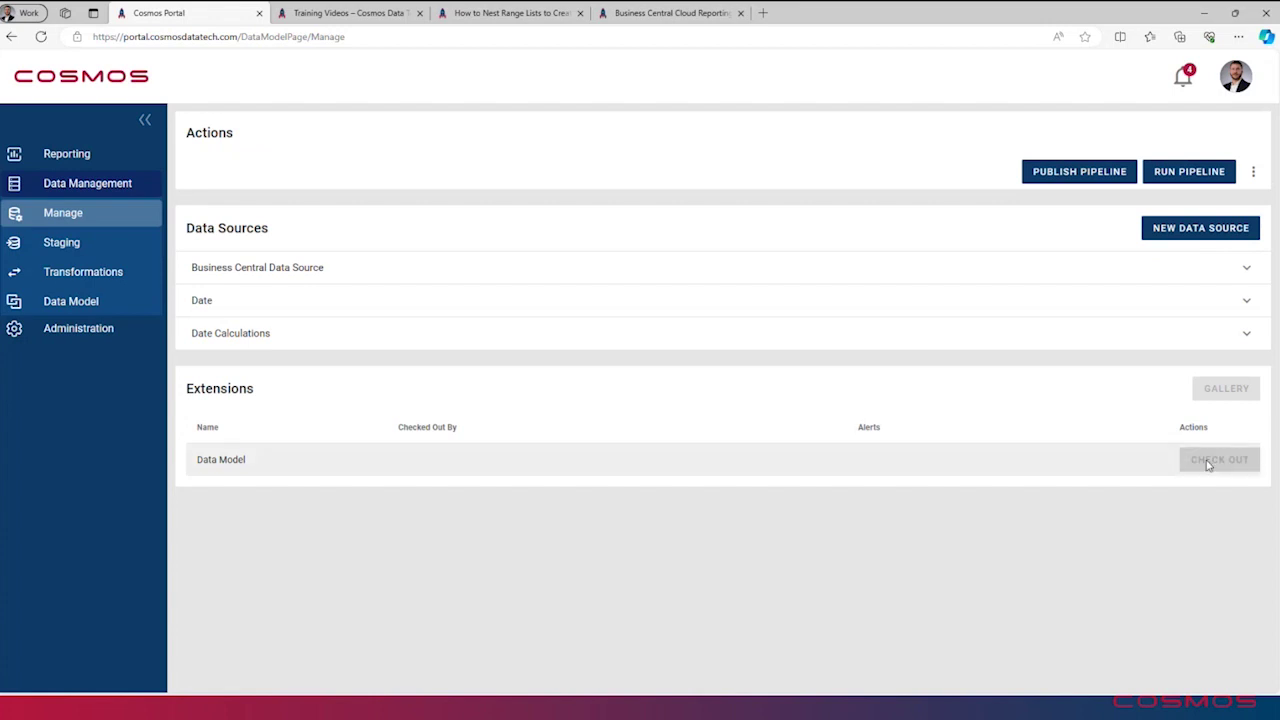
left_click(1226, 390)
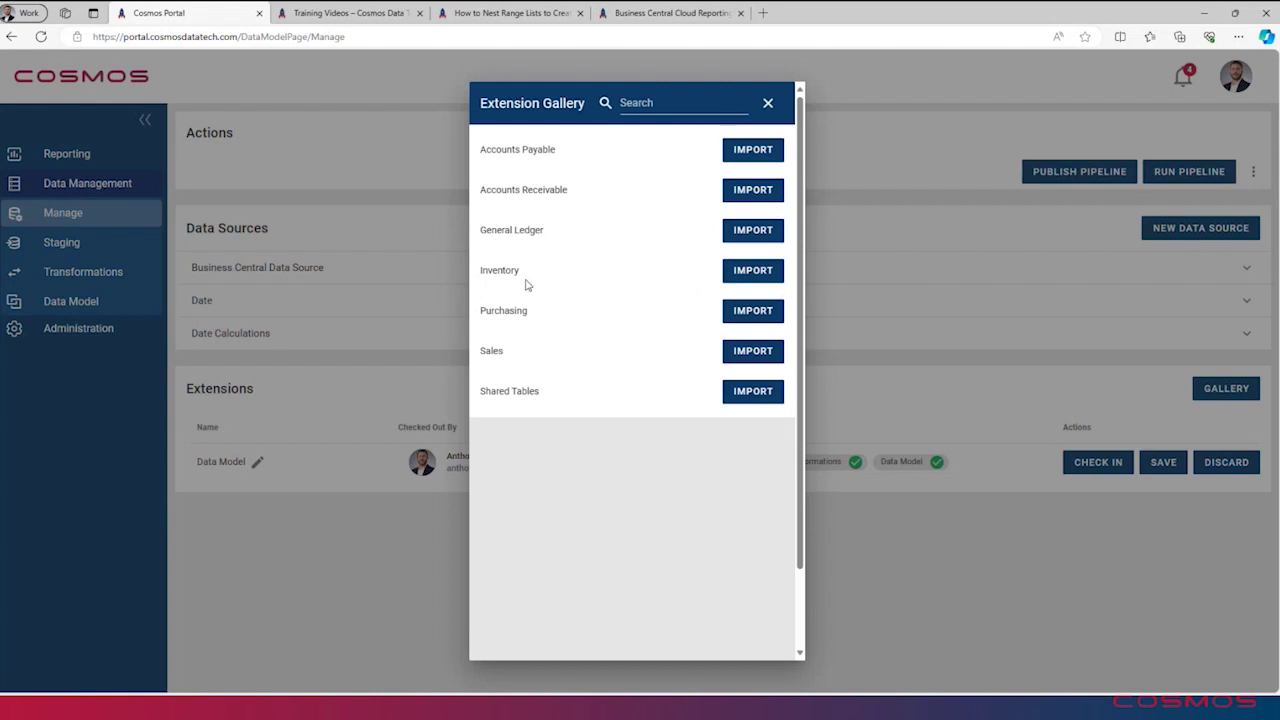
left_click(768, 105)
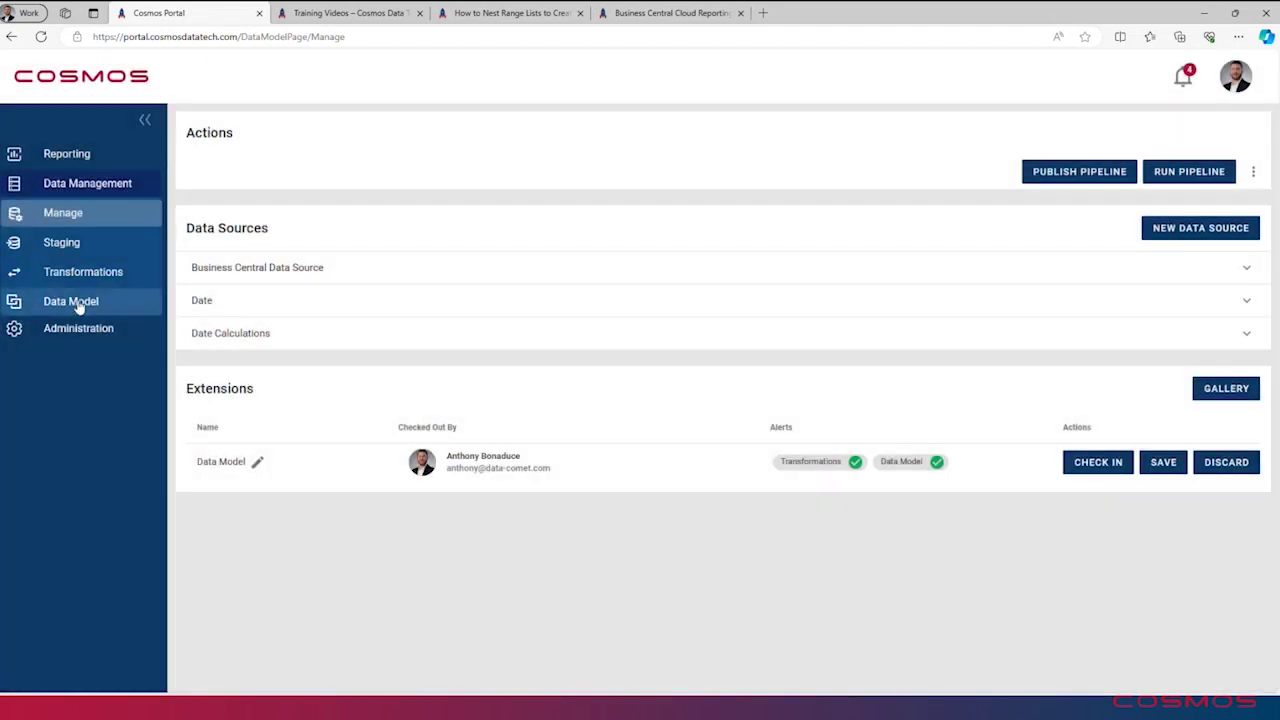
Step: Look through the tables in the Data Model and open the staging tables of the Business Central Data Source
left_click(78, 307)
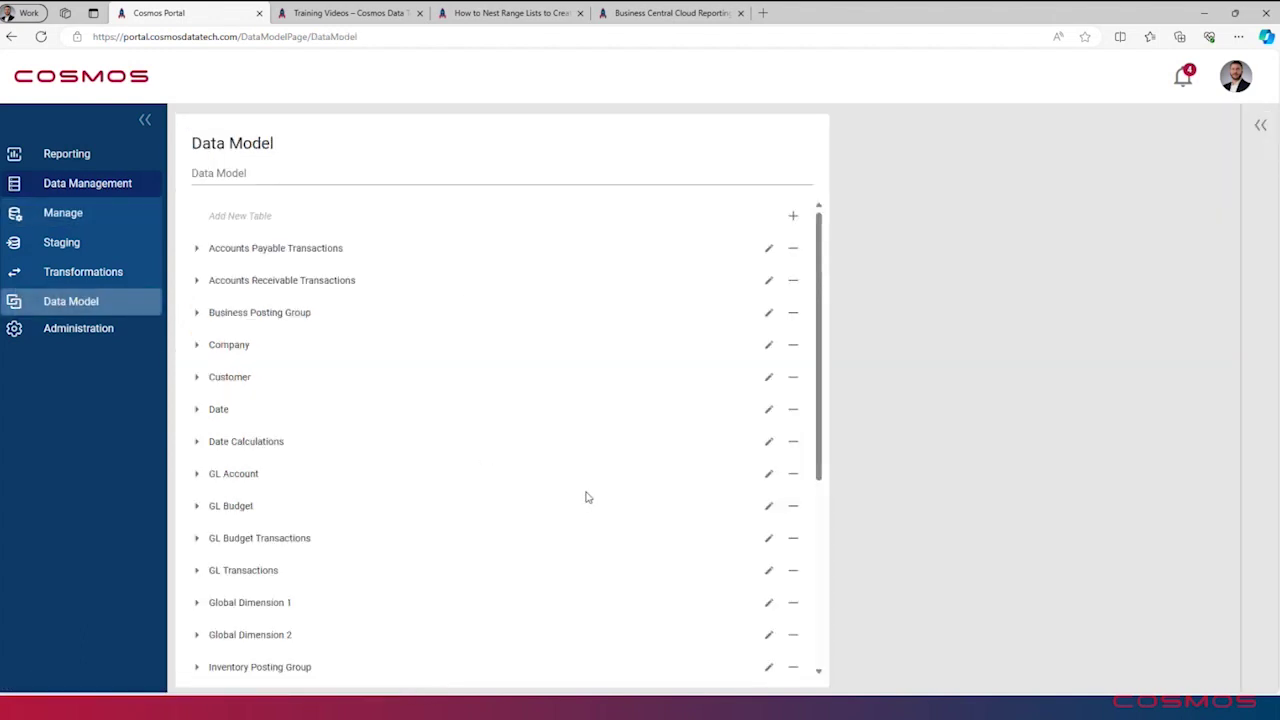
scroll(585, 497, "down", 5)
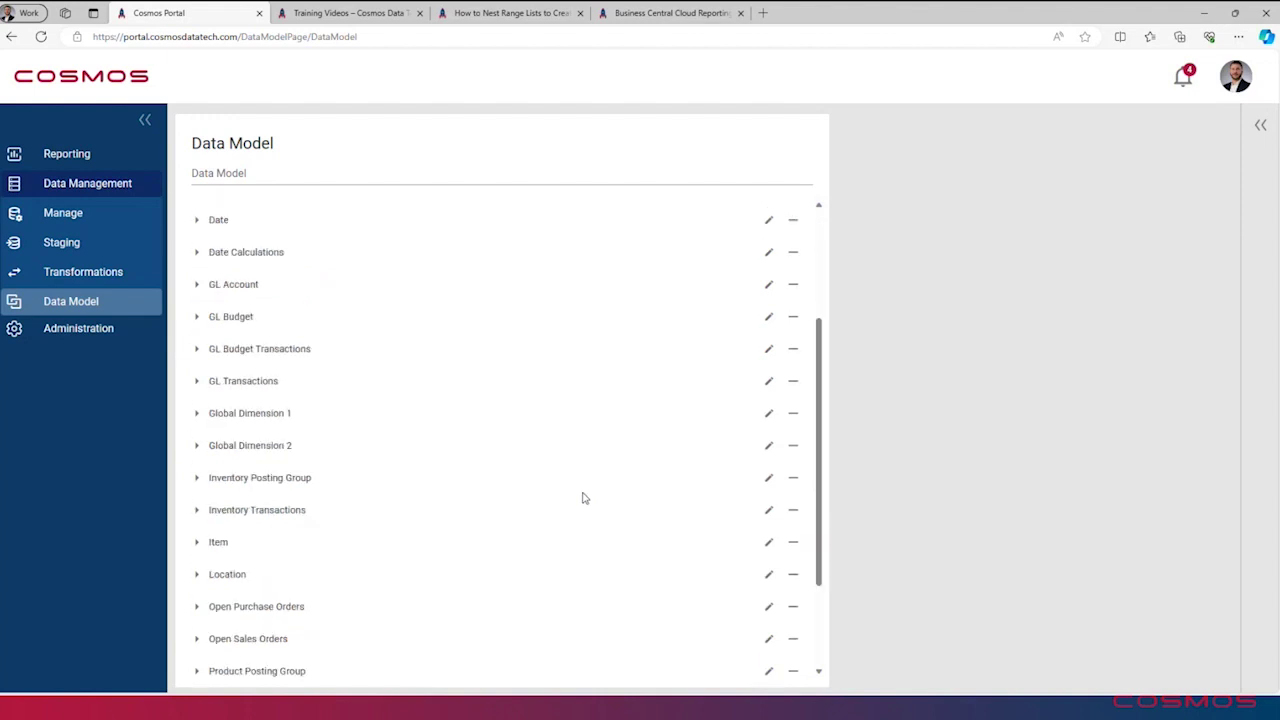
scroll(585, 498, "up", 5)
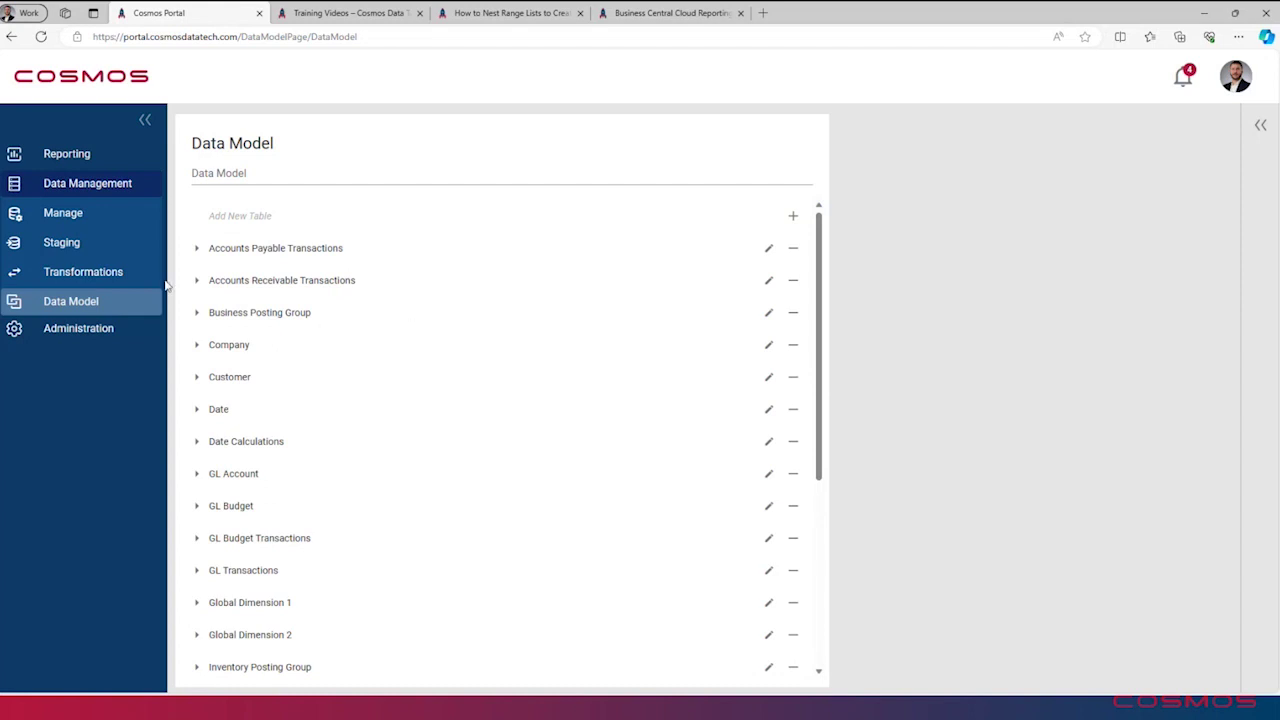
left_click(113, 258)
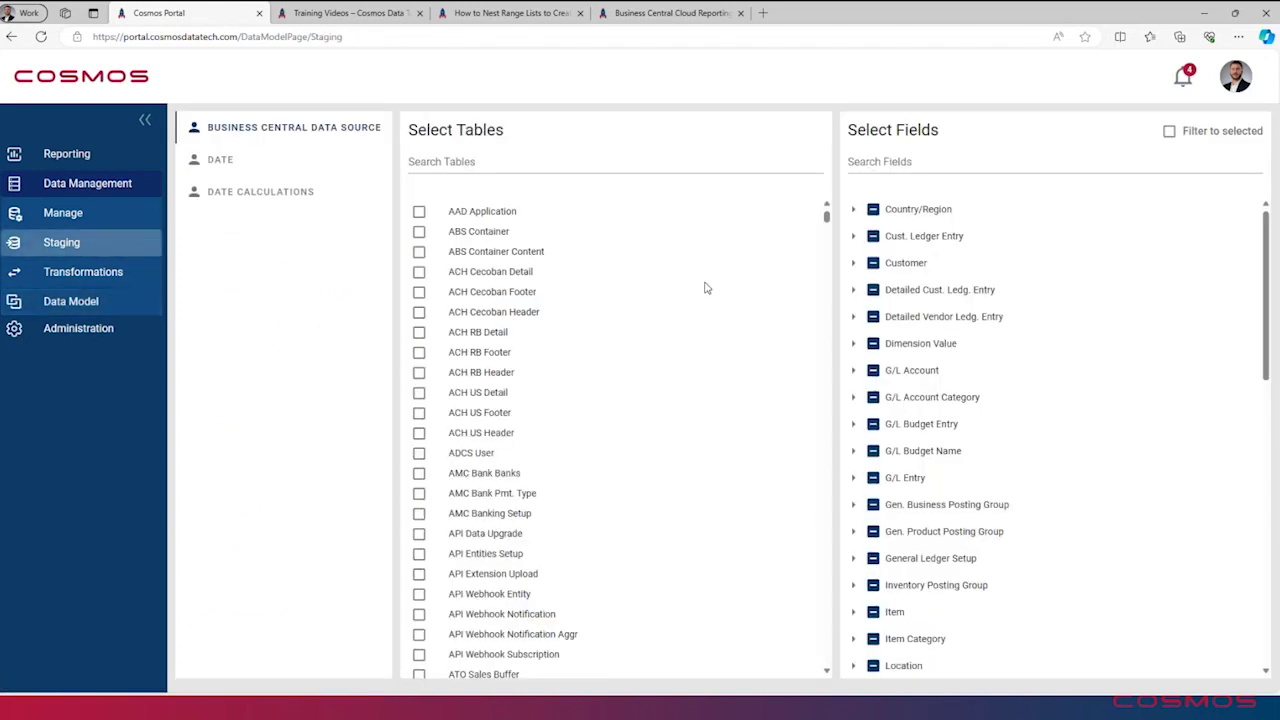
left_click_drag(826, 214, 835, 188)
Step: Select the AAD Application and ABS Container staging tables and clear both selections again
left_click(419, 212)
left_click(419, 231)
left_click(419, 211)
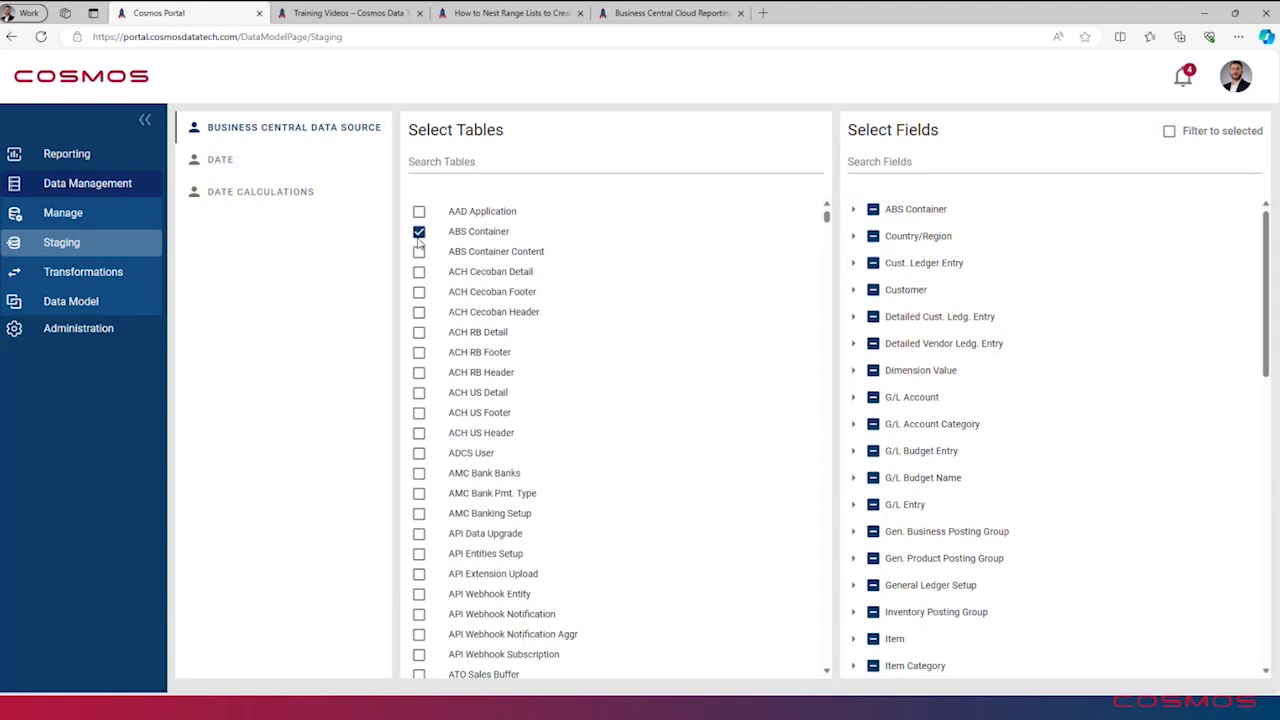
left_click(419, 231)
Step: Include the Address field of the Customer table in the staging selection
left_click(851, 263)
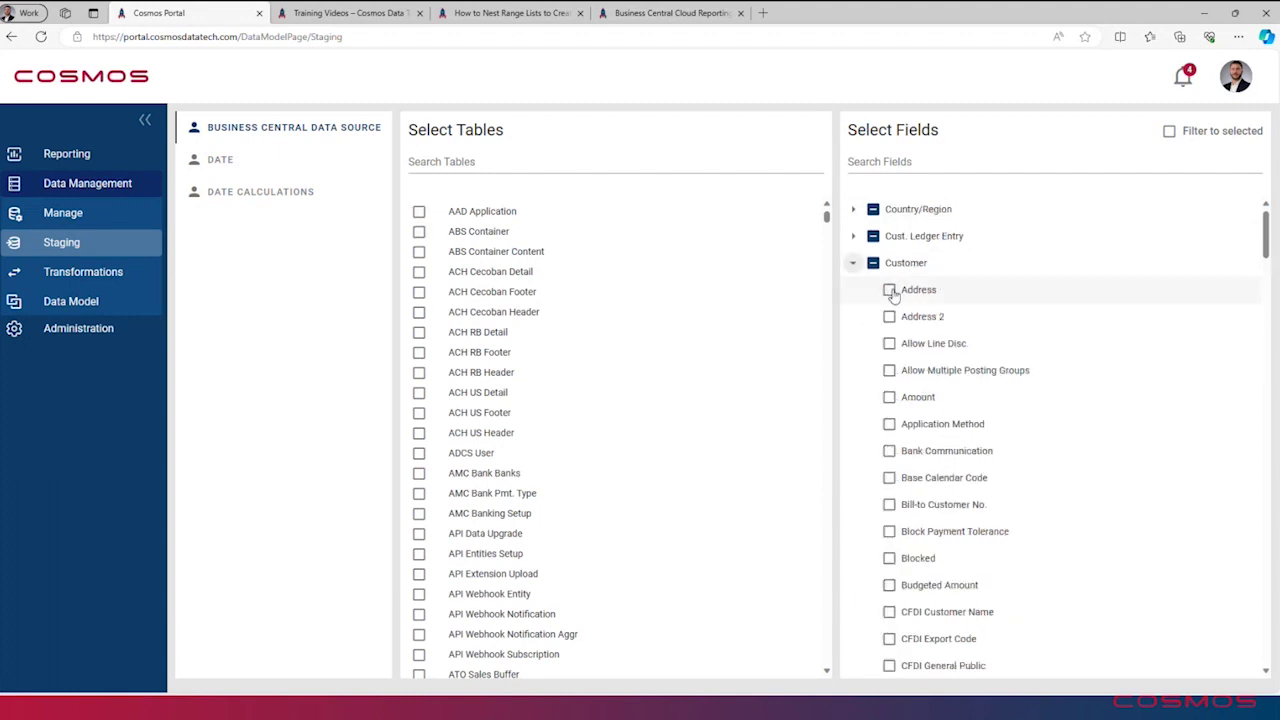
left_click(890, 290)
Step: Add a field named Customer Address to the Customer table in the Data Model and map it to the Address source field
left_click(82, 306)
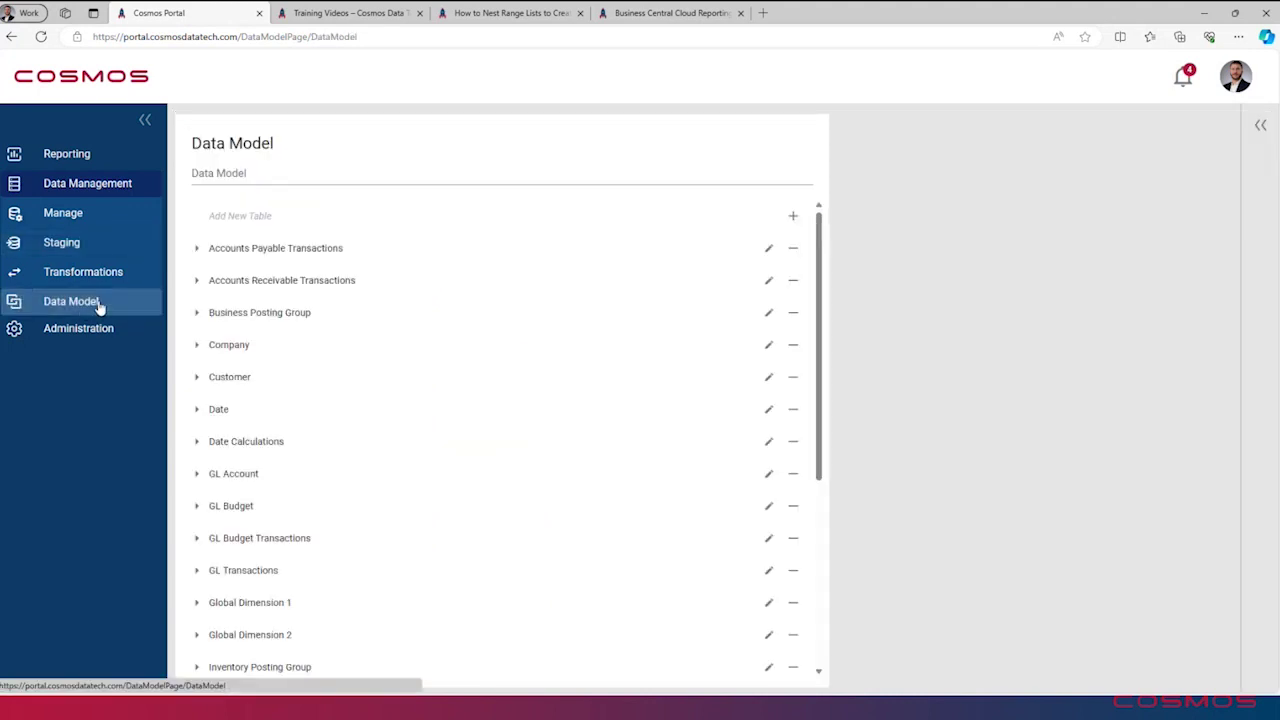
left_click(197, 376)
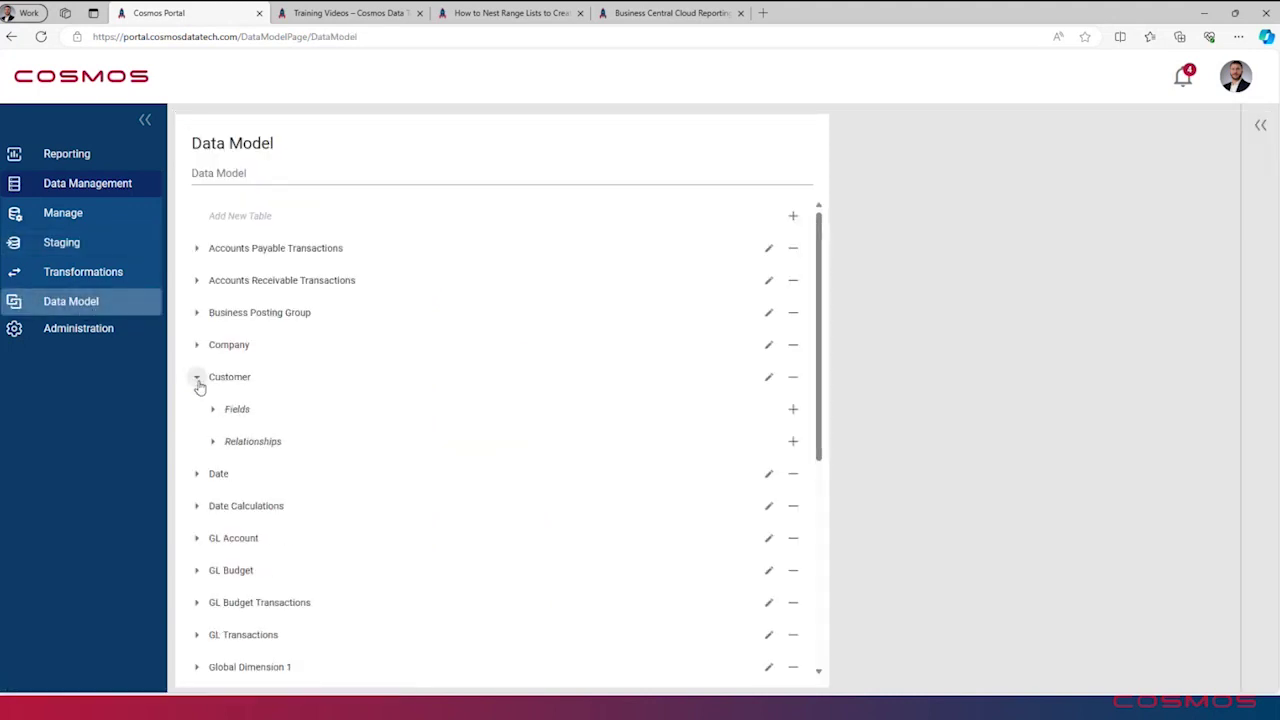
left_click(793, 409)
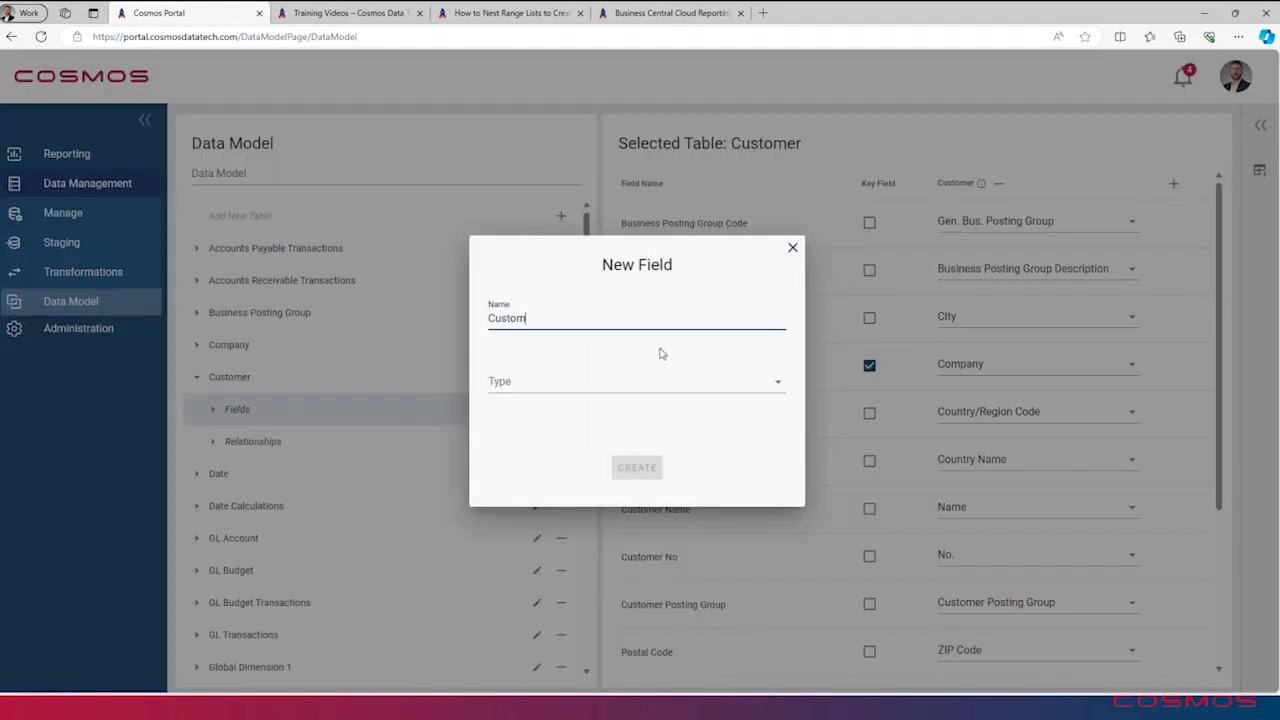
type("Customer Address")
left_click(620, 381)
left_click(574, 429)
left_click(637, 467)
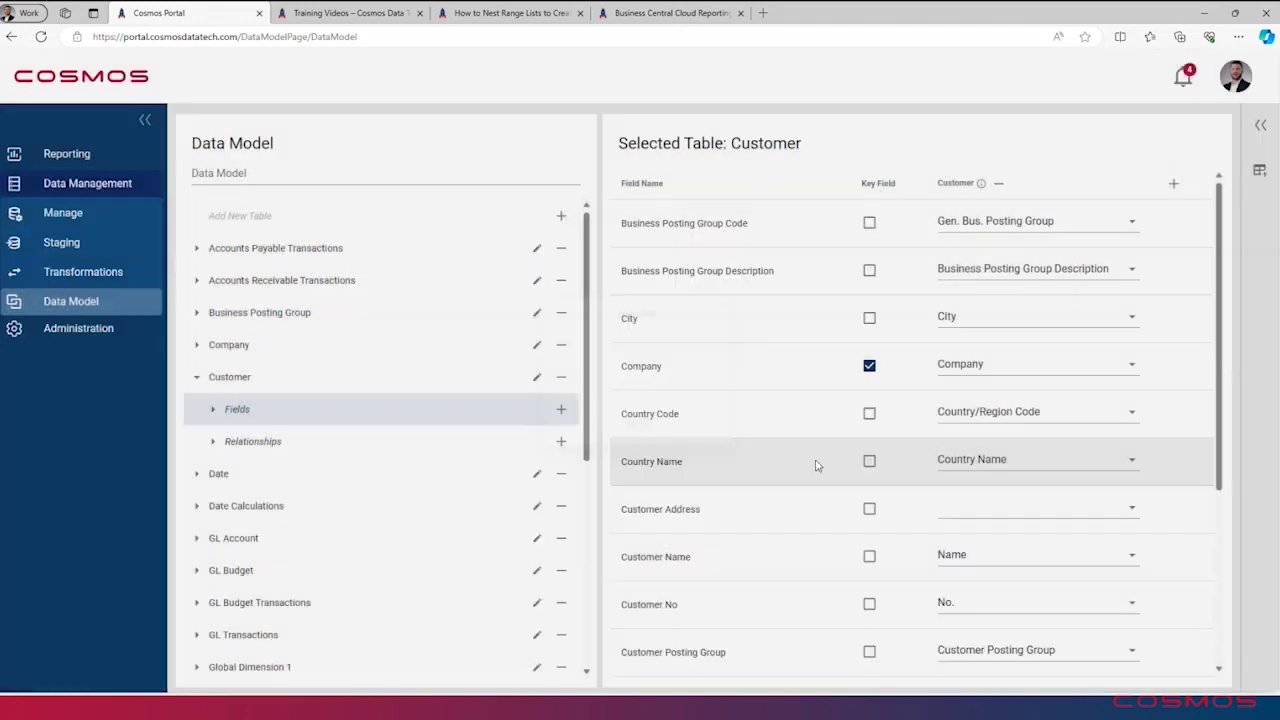
left_click(1014, 507)
left_click(985, 314)
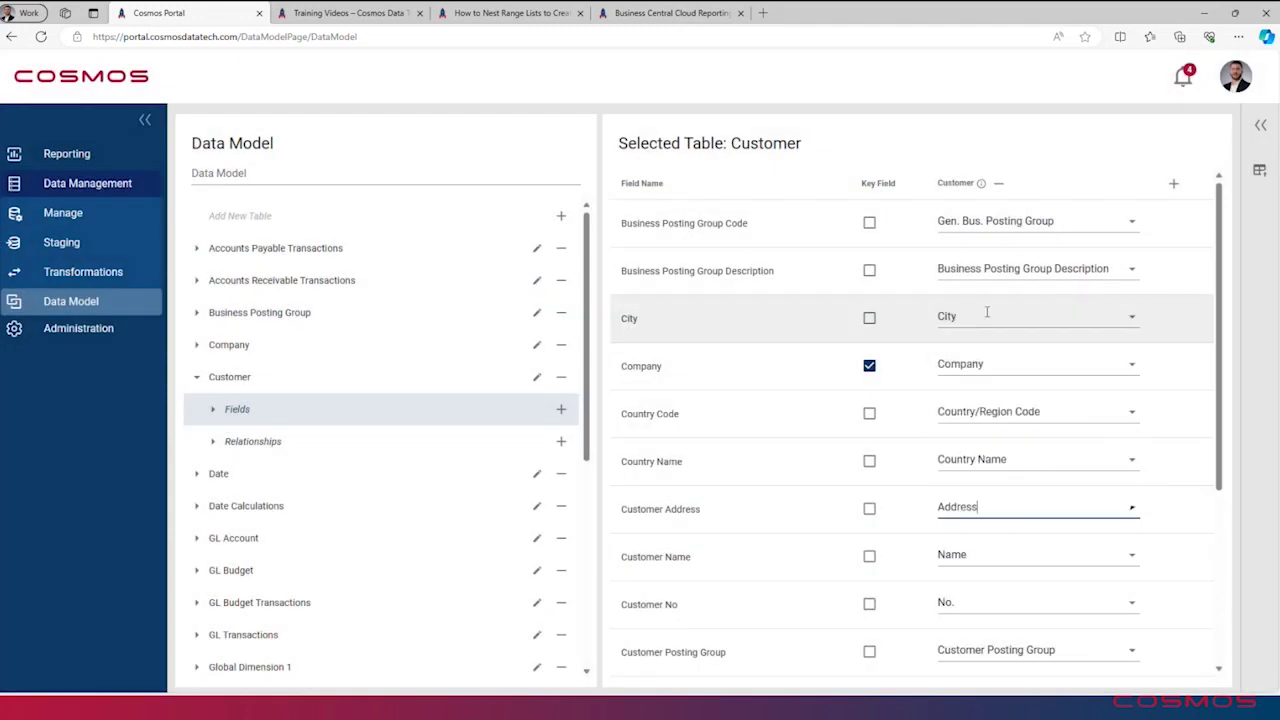
Step: View the pipeline actions on the Manage page and look through the full list of Business Central staging tables
left_click(82, 216)
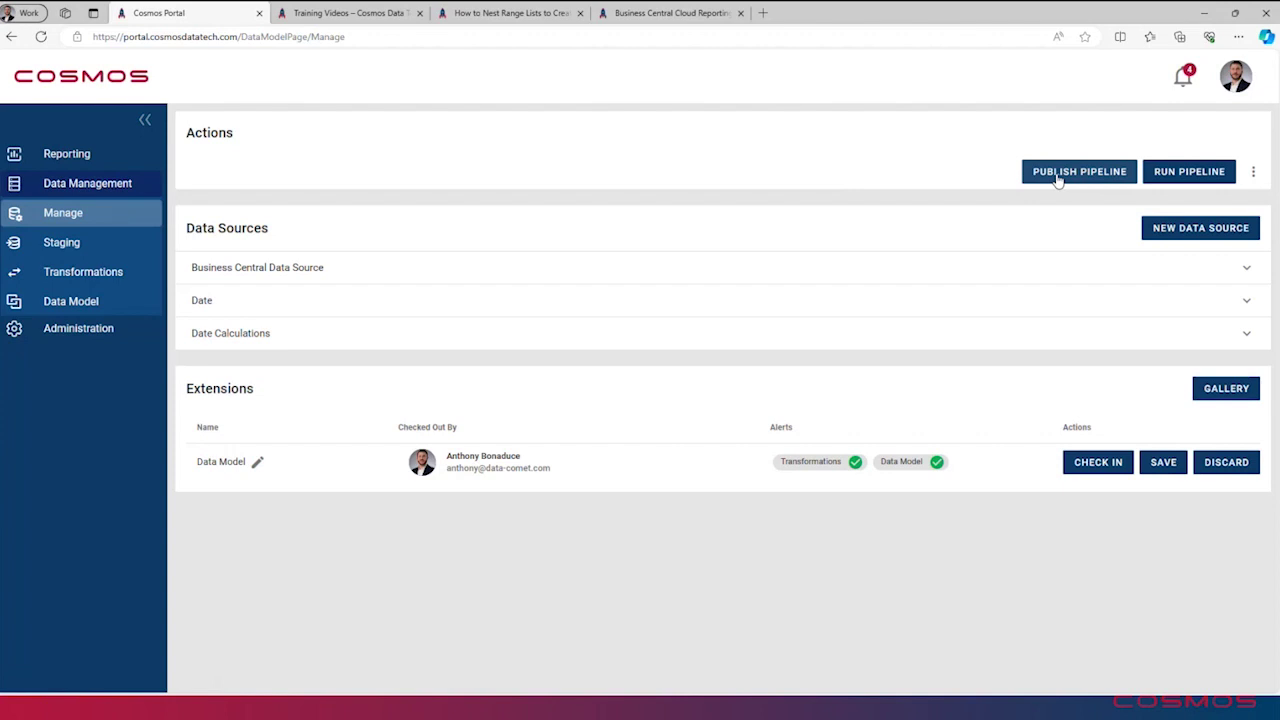
left_click(98, 248)
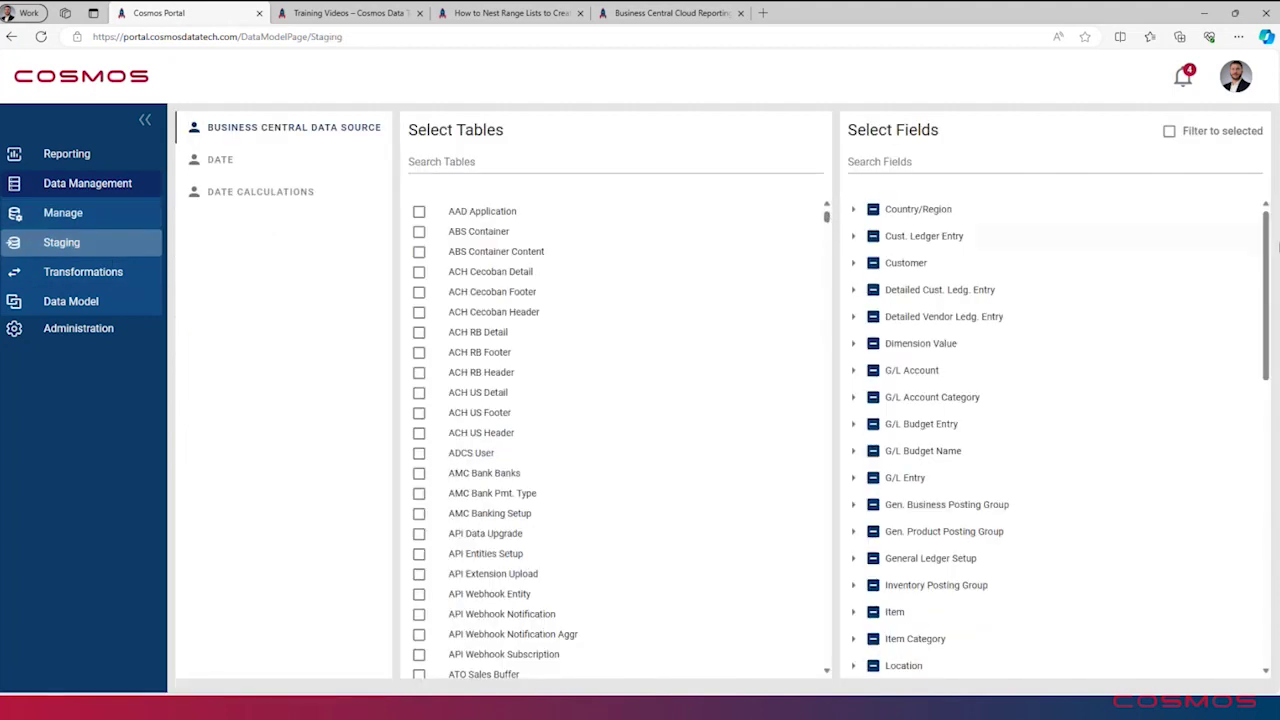
left_click_drag(1272, 243, 1271, 177)
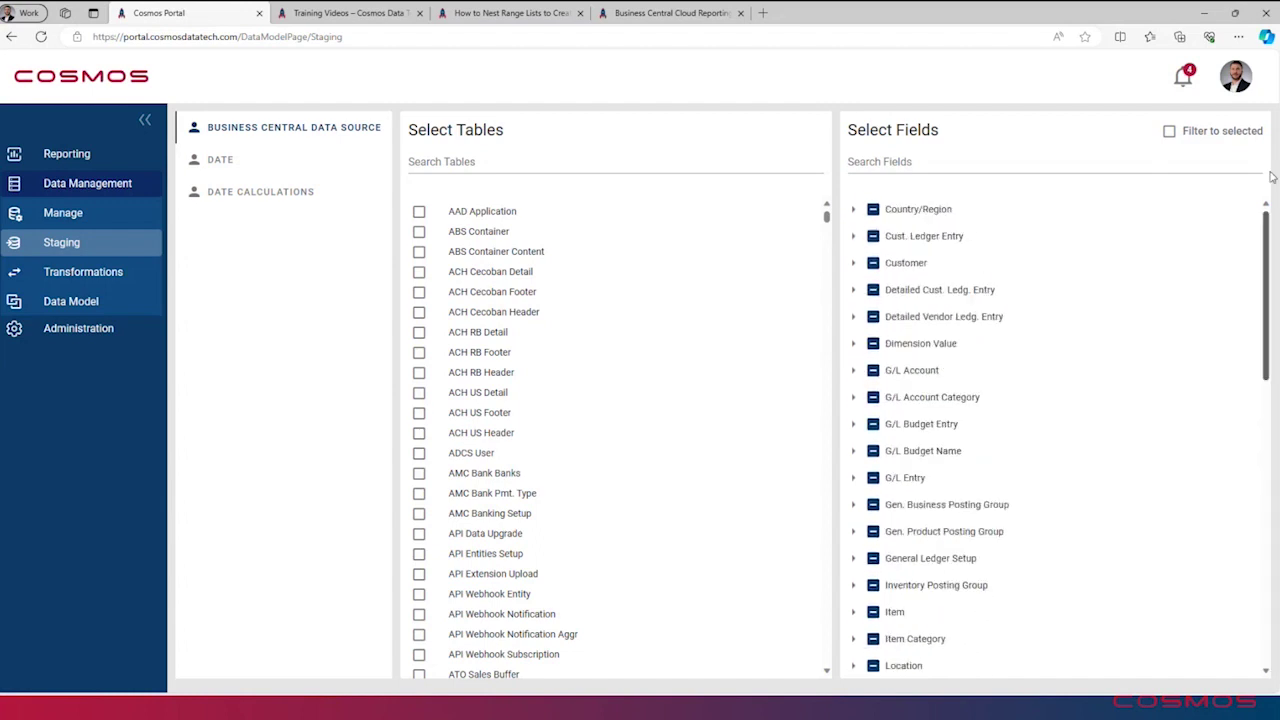
left_click_drag(827, 217, 843, 680)
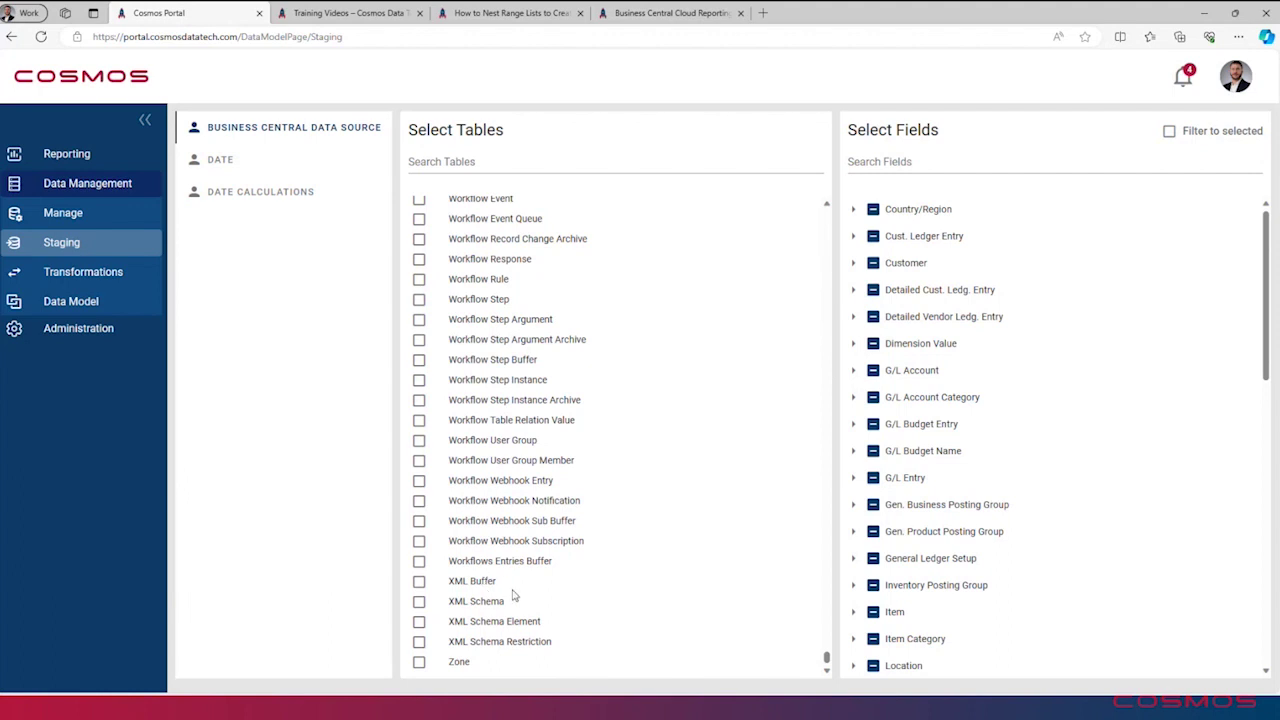
left_click_drag(827, 660, 820, 149)
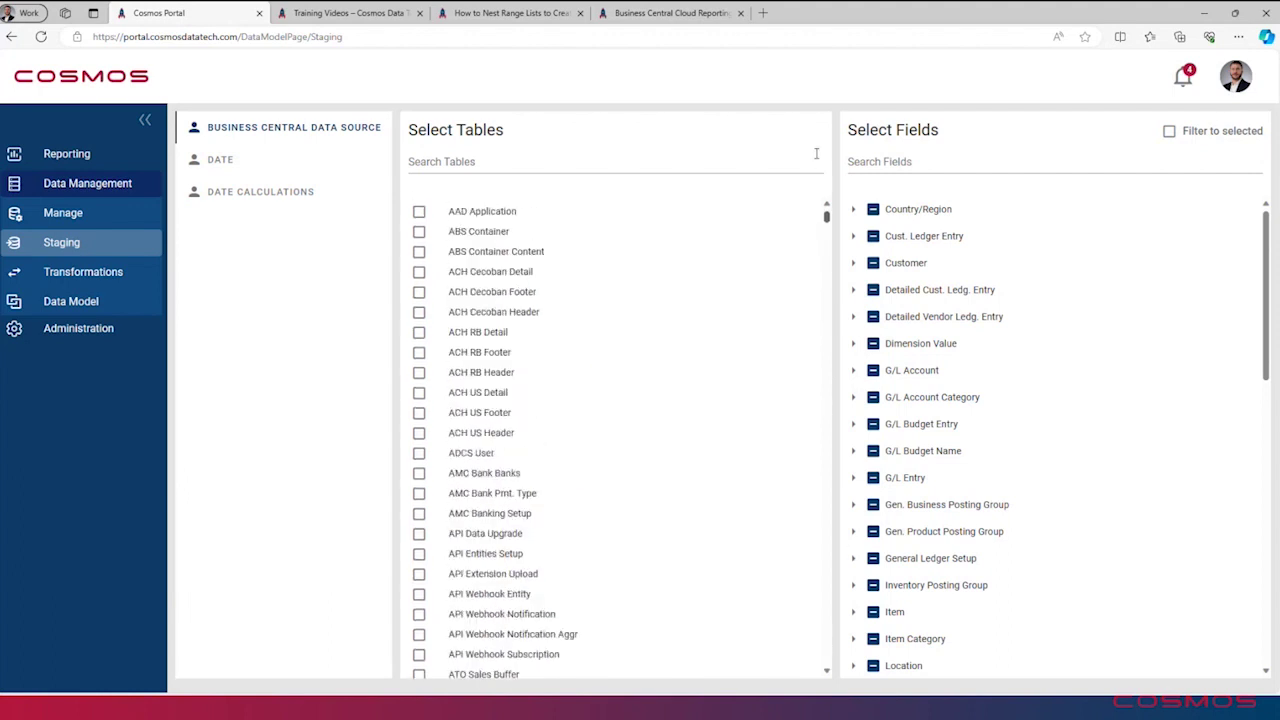
Step: Open the Sales Transactions table in the Data Model, review its source mappings and field list, and collapse it
left_click(63, 304)
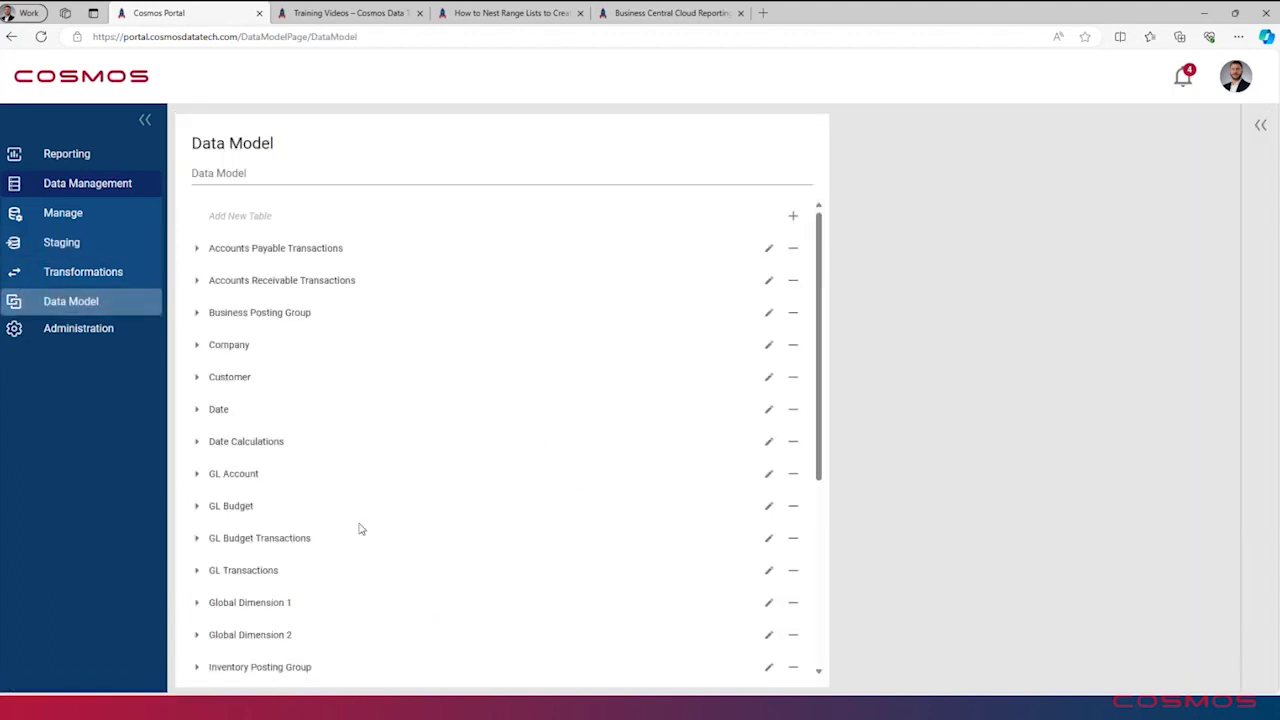
scroll(526, 543, "down", 5)
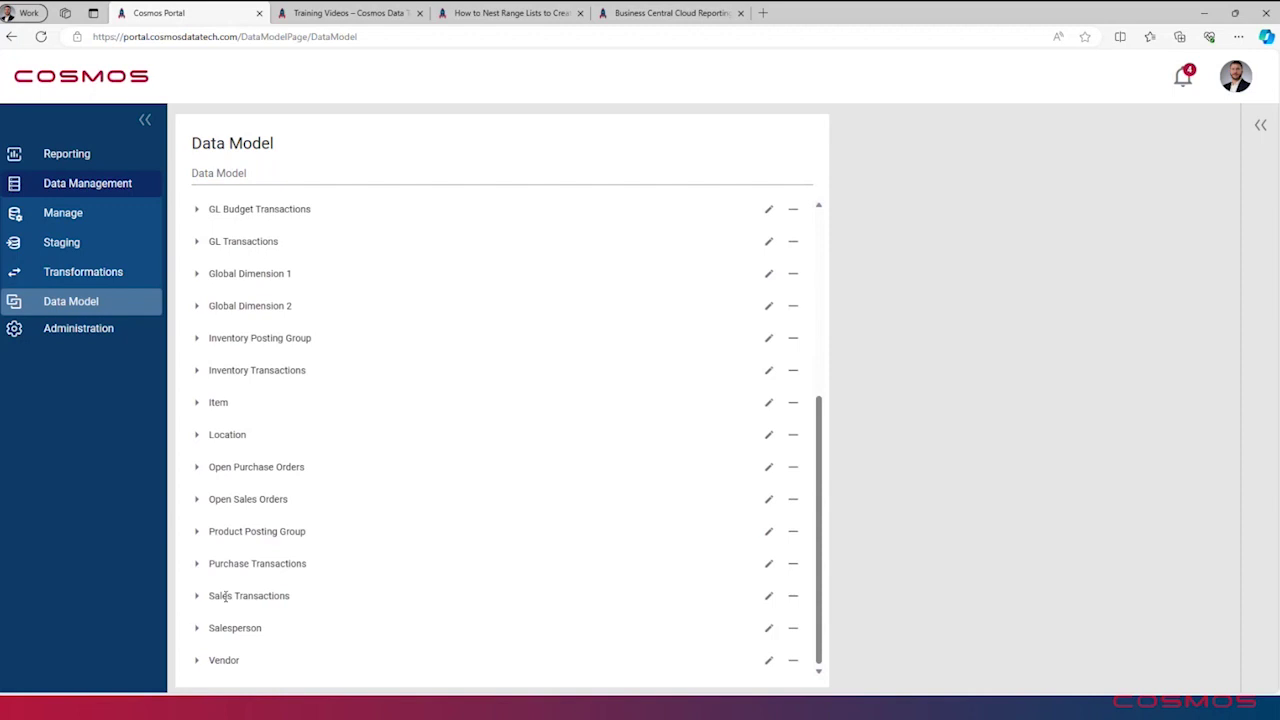
left_click(224, 596)
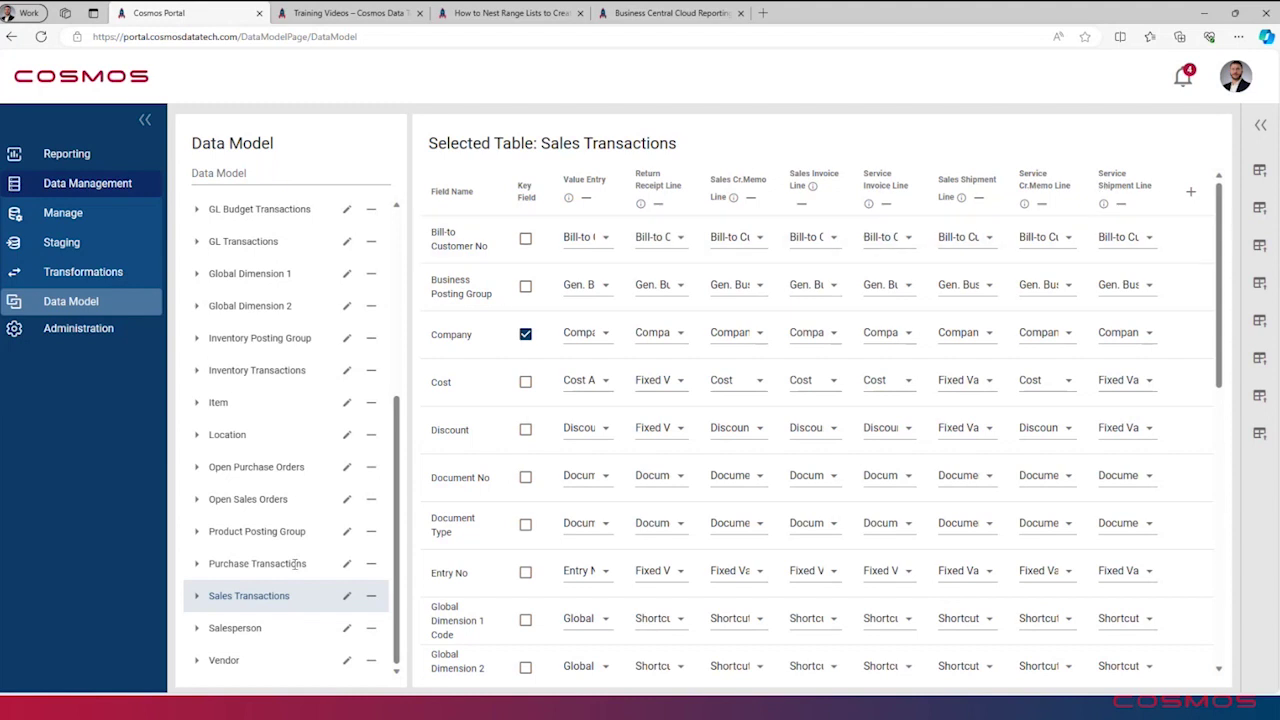
left_click(196, 596)
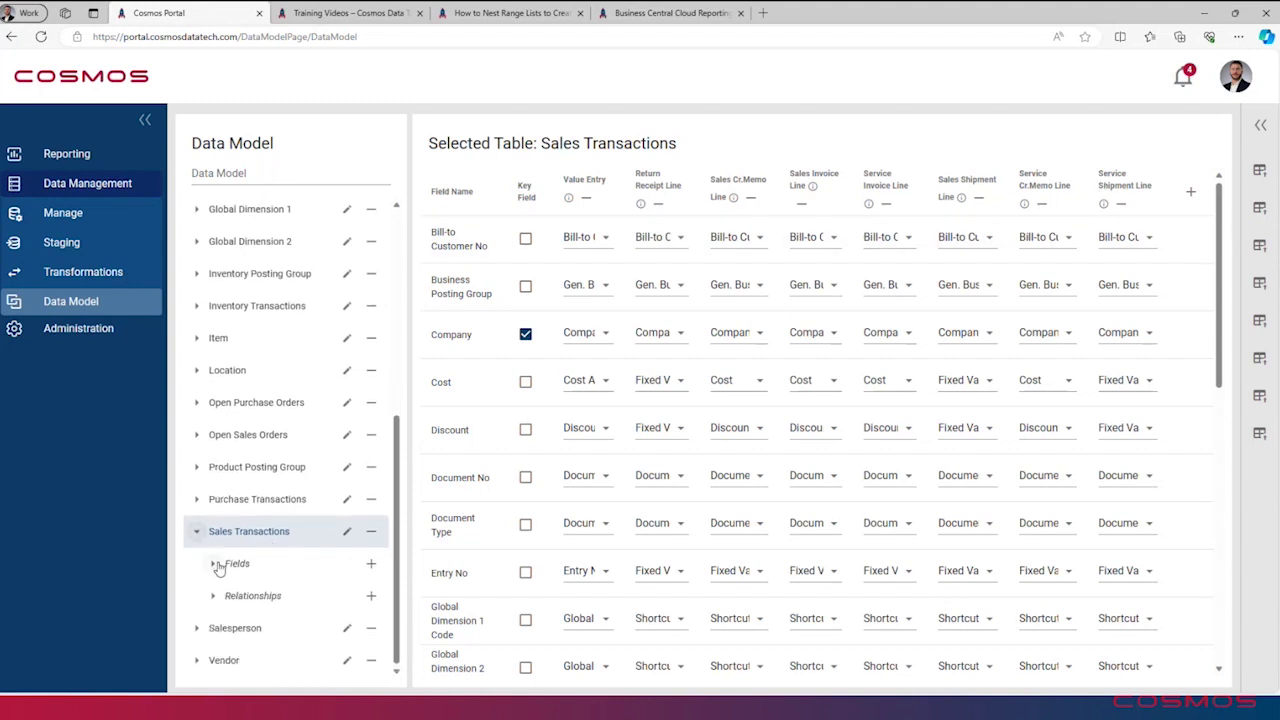
left_click(213, 563)
scroll(297, 451, "down", 5)
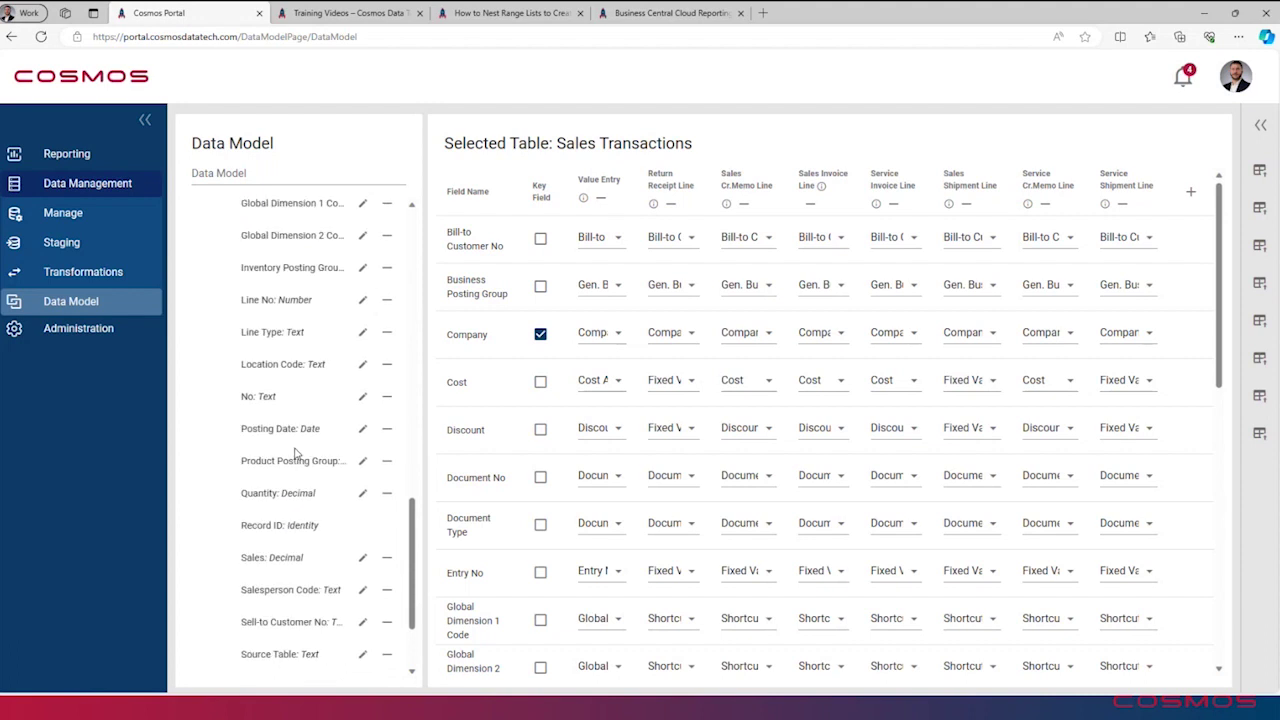
scroll(296, 467, "up", 10)
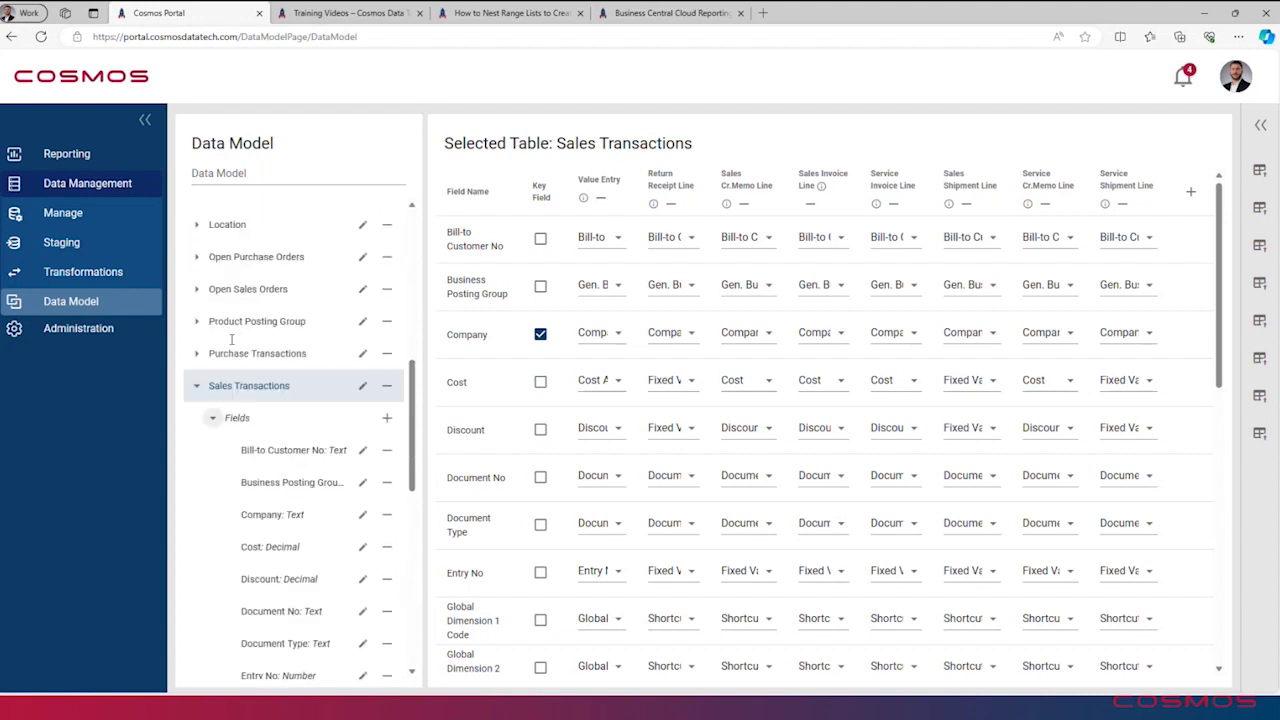
left_click(197, 391)
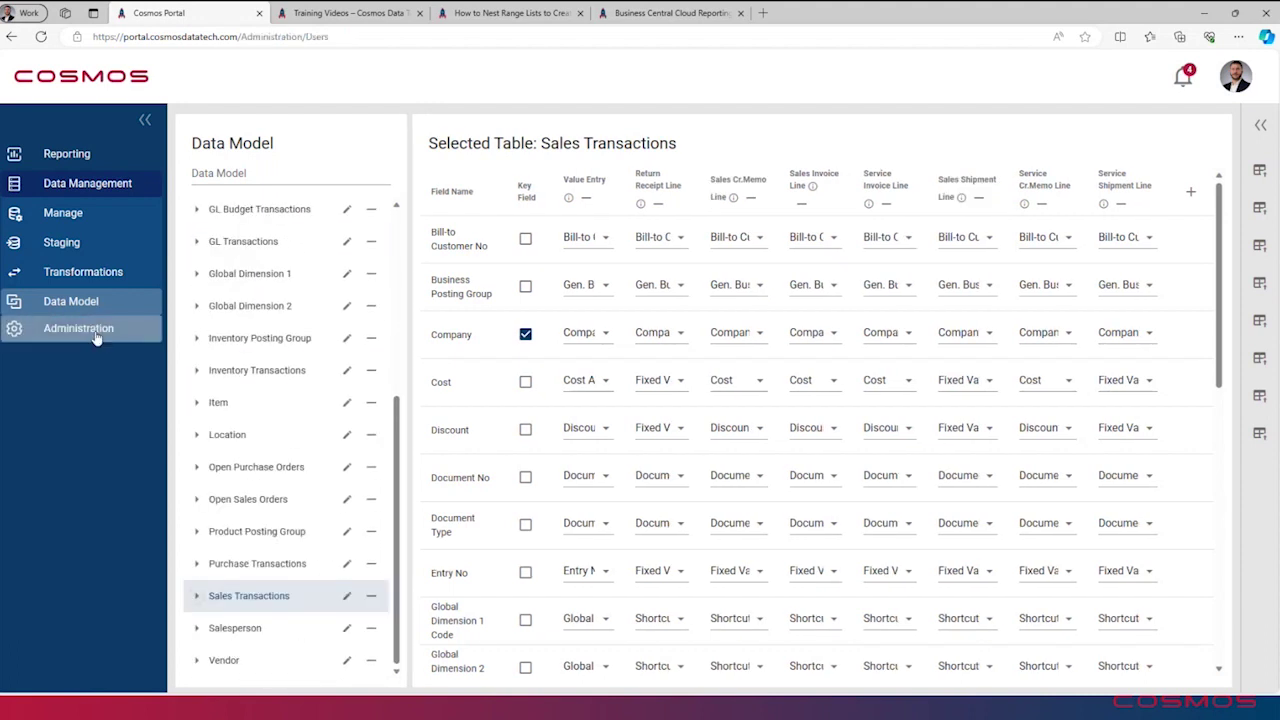
Step: Review the Administration users, the Reports and Power BI dashboard lists, and return to the Data Management page
left_click(90, 329)
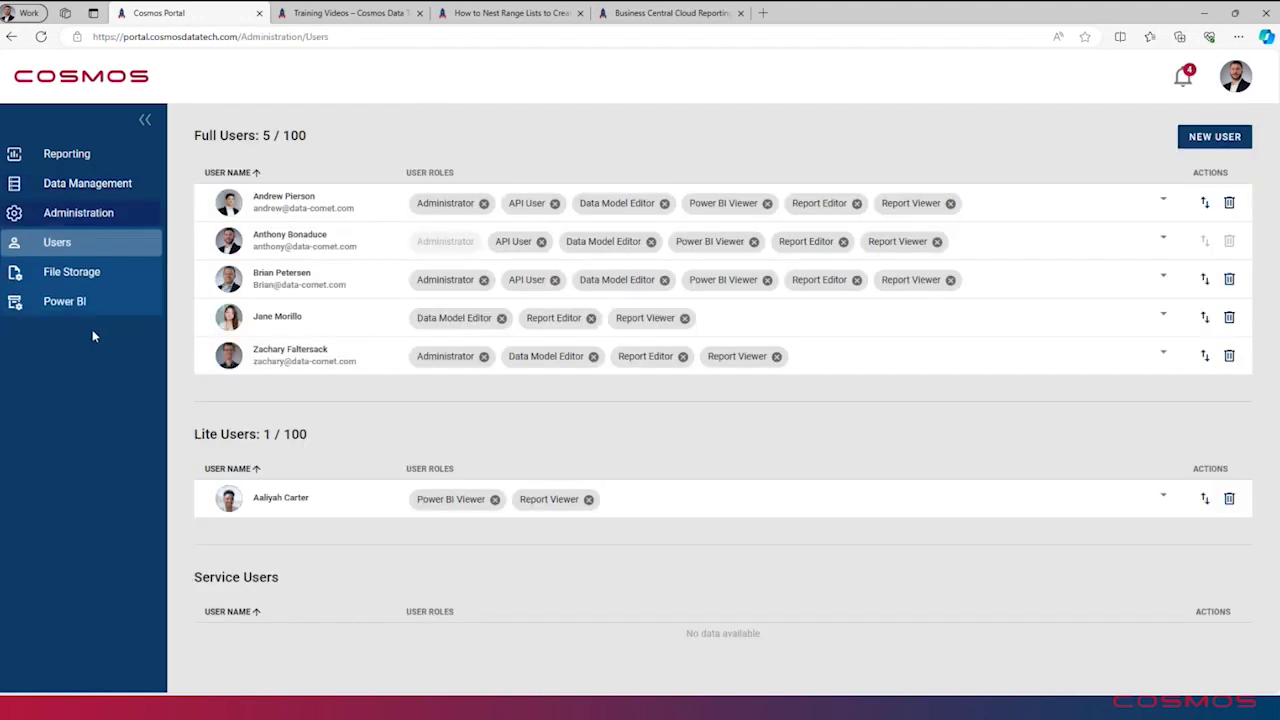
left_click(91, 168)
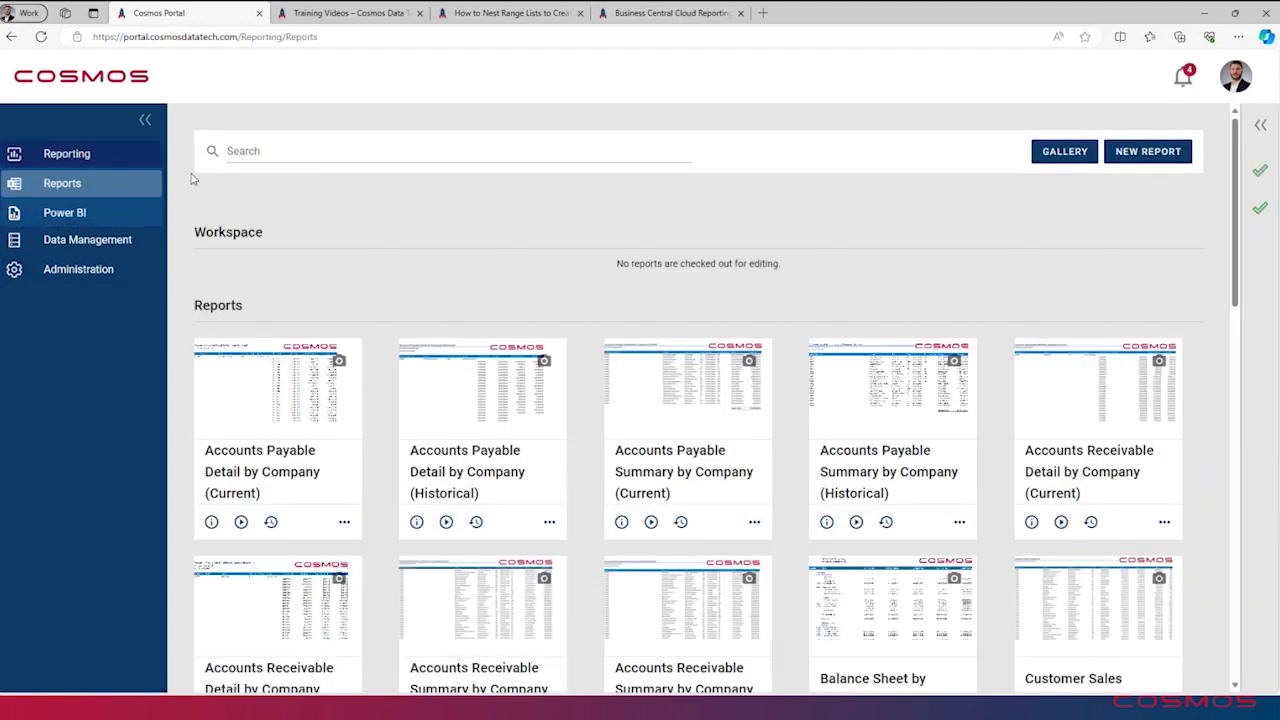
left_click(114, 219)
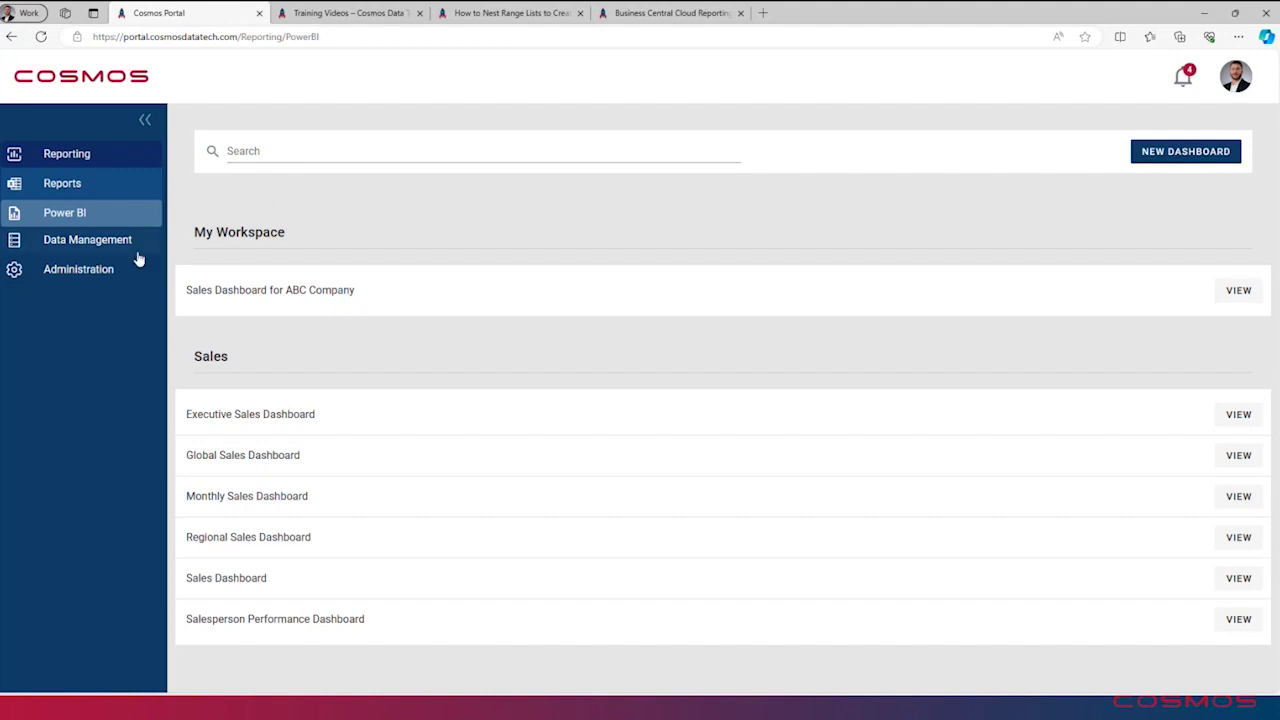
left_click(98, 245)
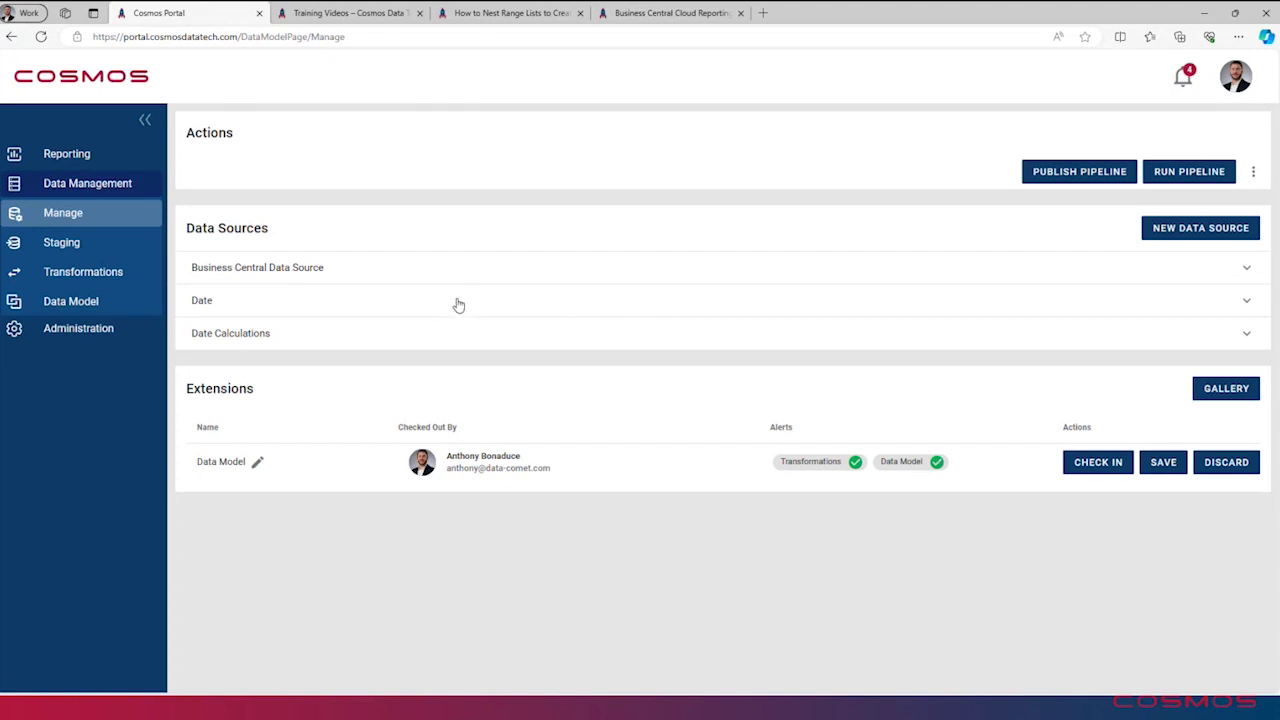
left_click(100, 156)
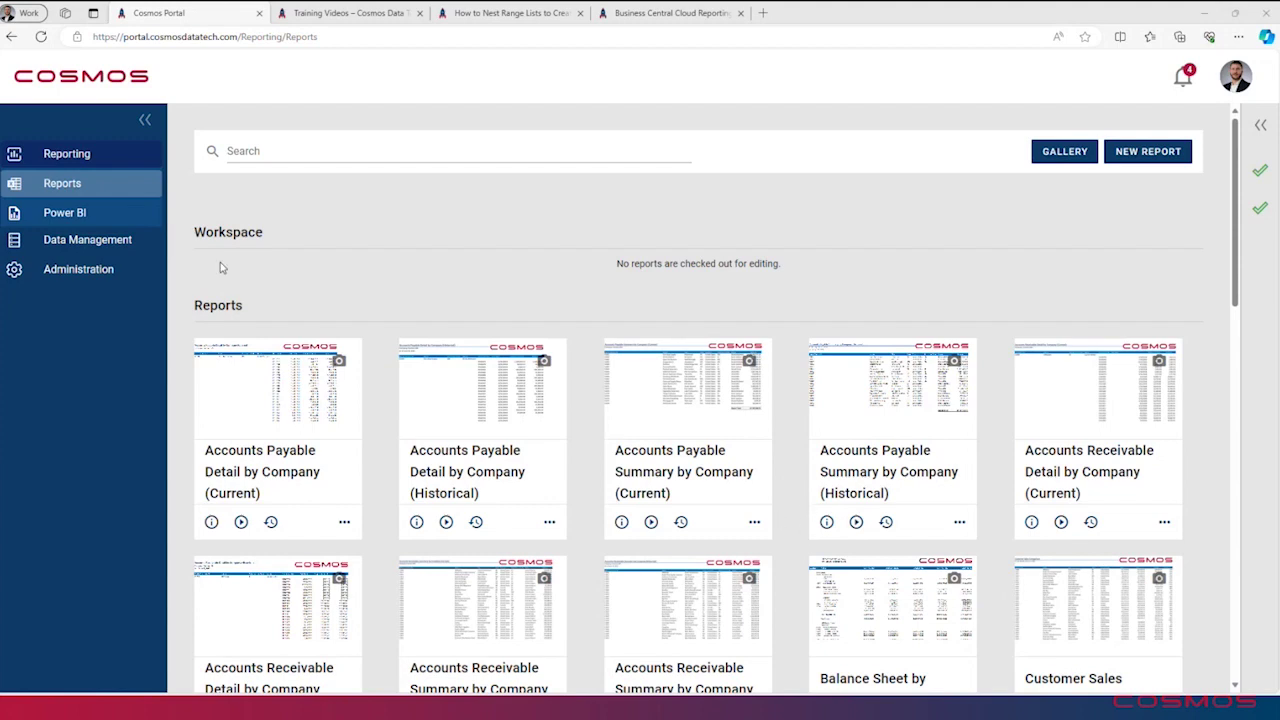
left_click(125, 224)
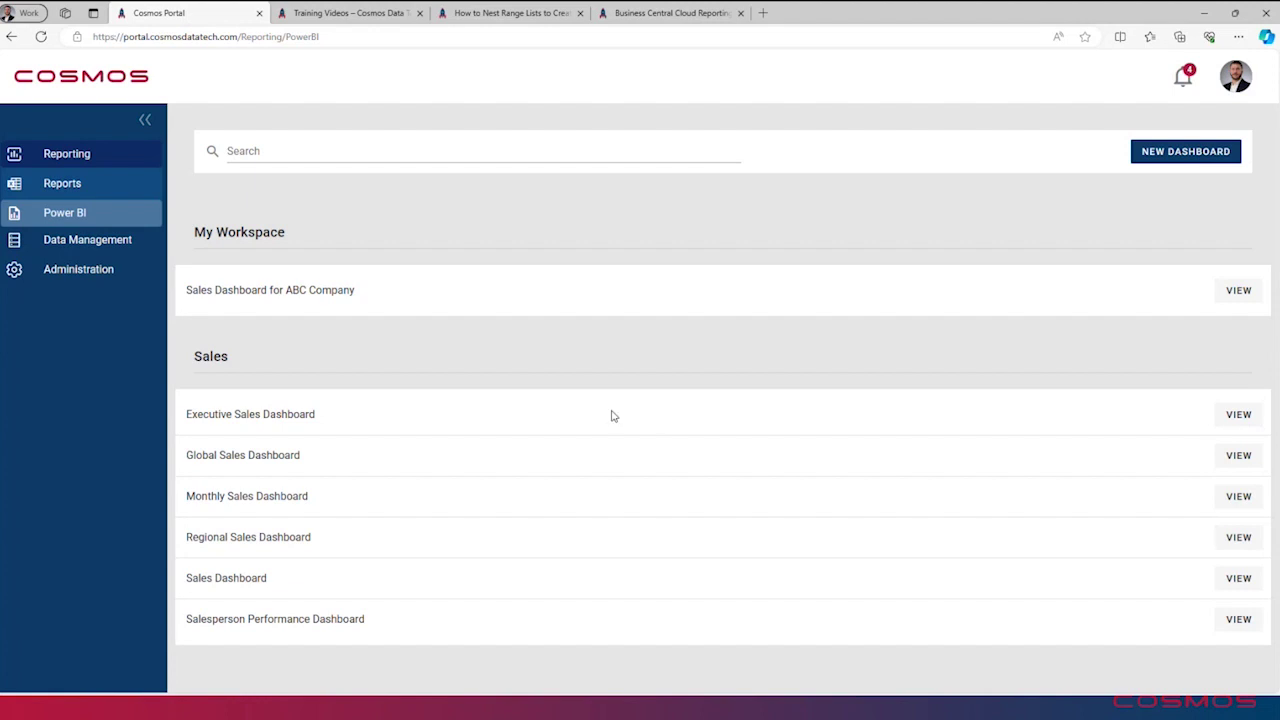
left_click(103, 244)
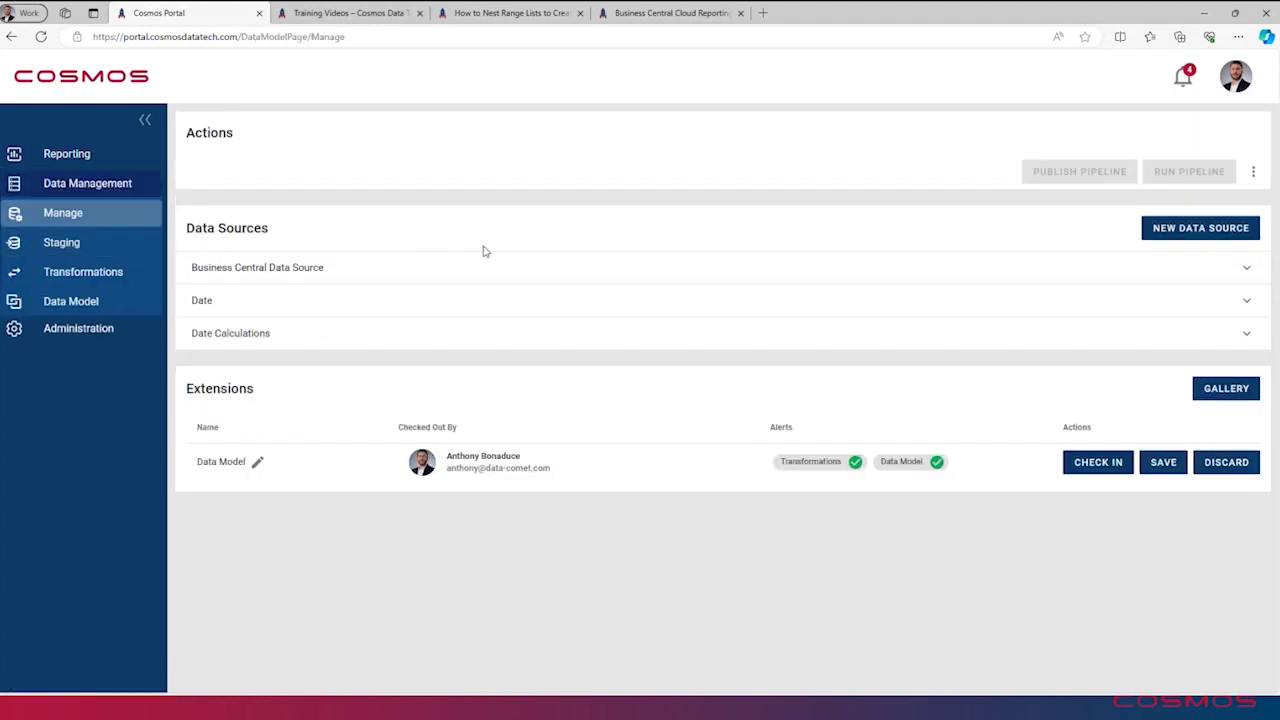
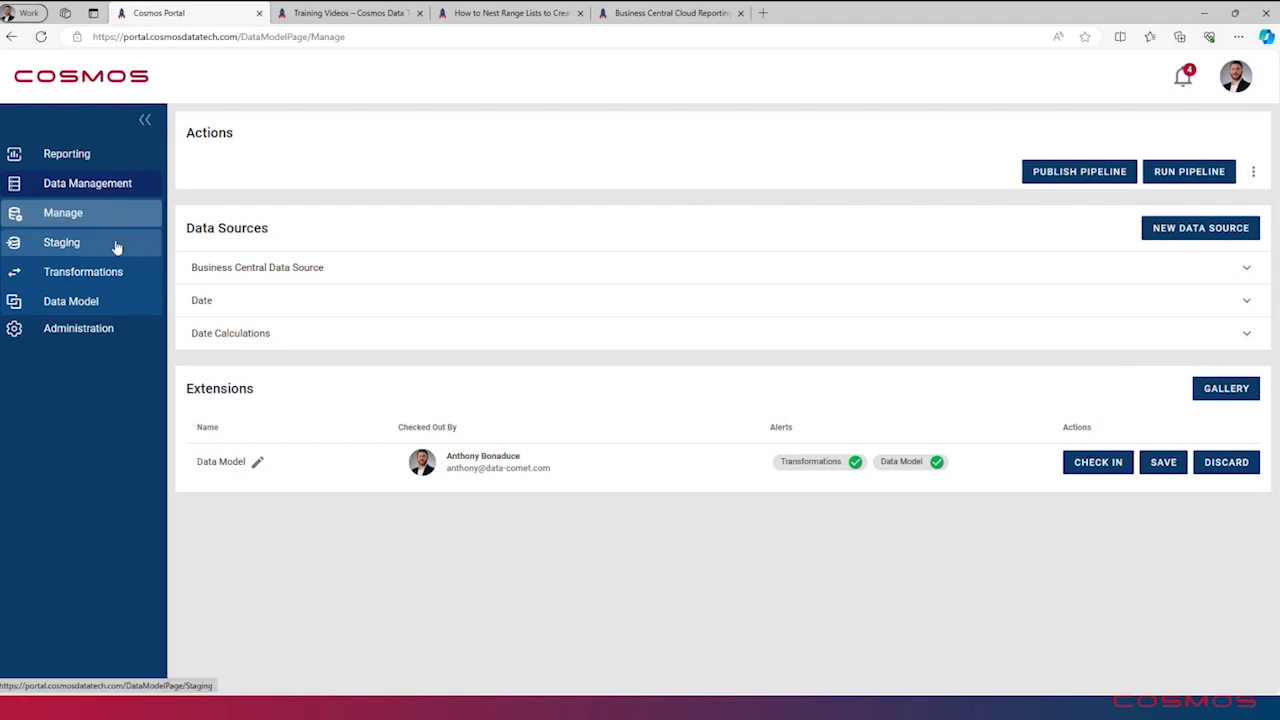
Step: Look over the Data Model tables and the staging tables, and expand the Business Central Data Source to review its company settings
left_click(107, 307)
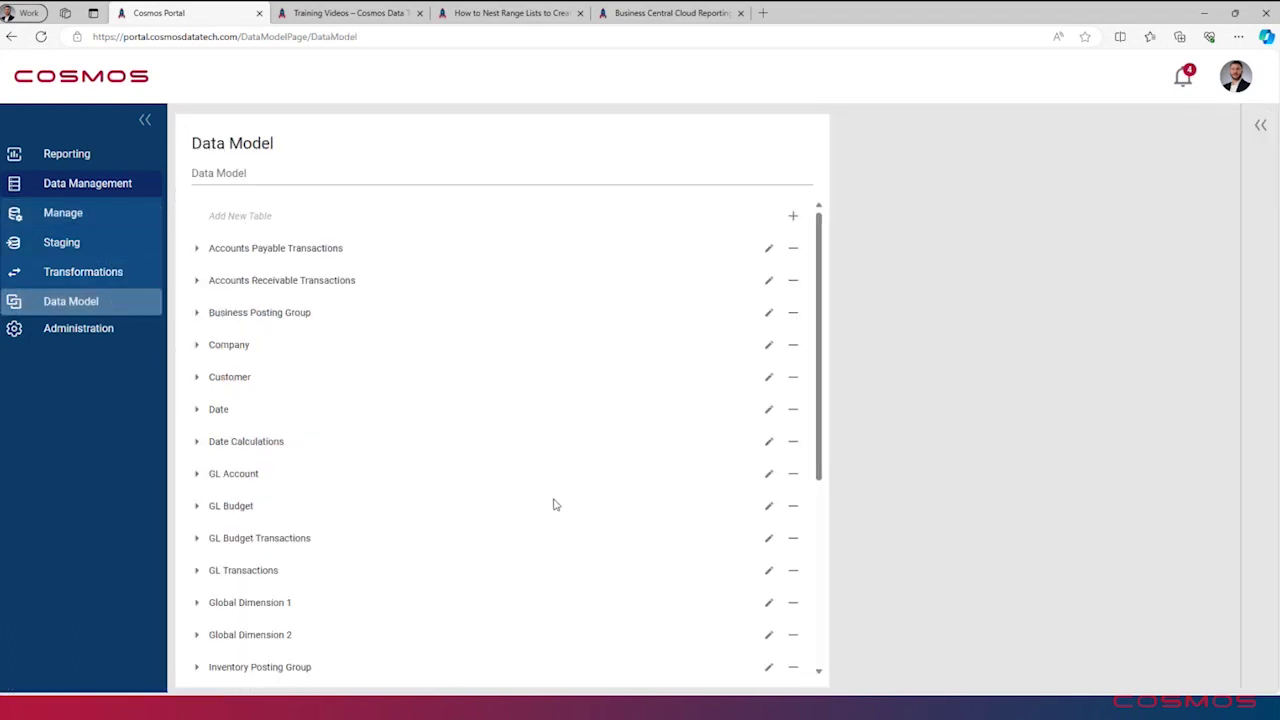
scroll(555, 505, "down", 1)
scroll(555, 505, "down", 3)
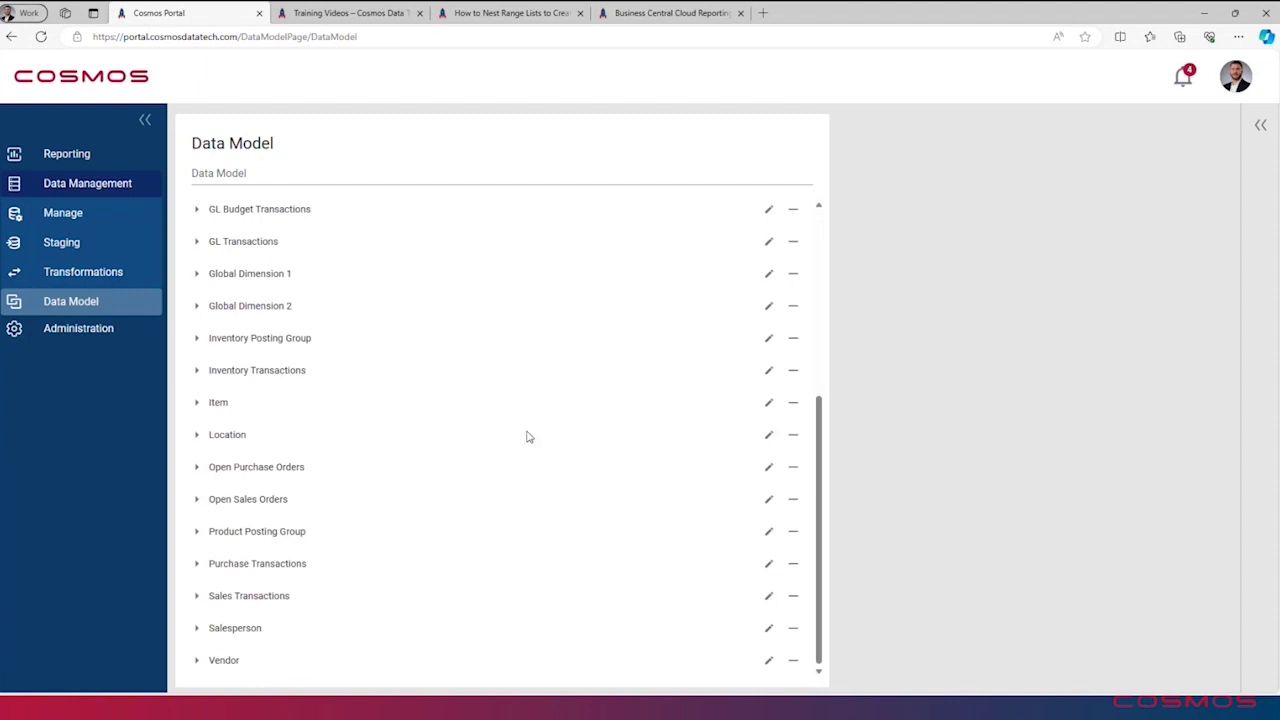
left_click(100, 250)
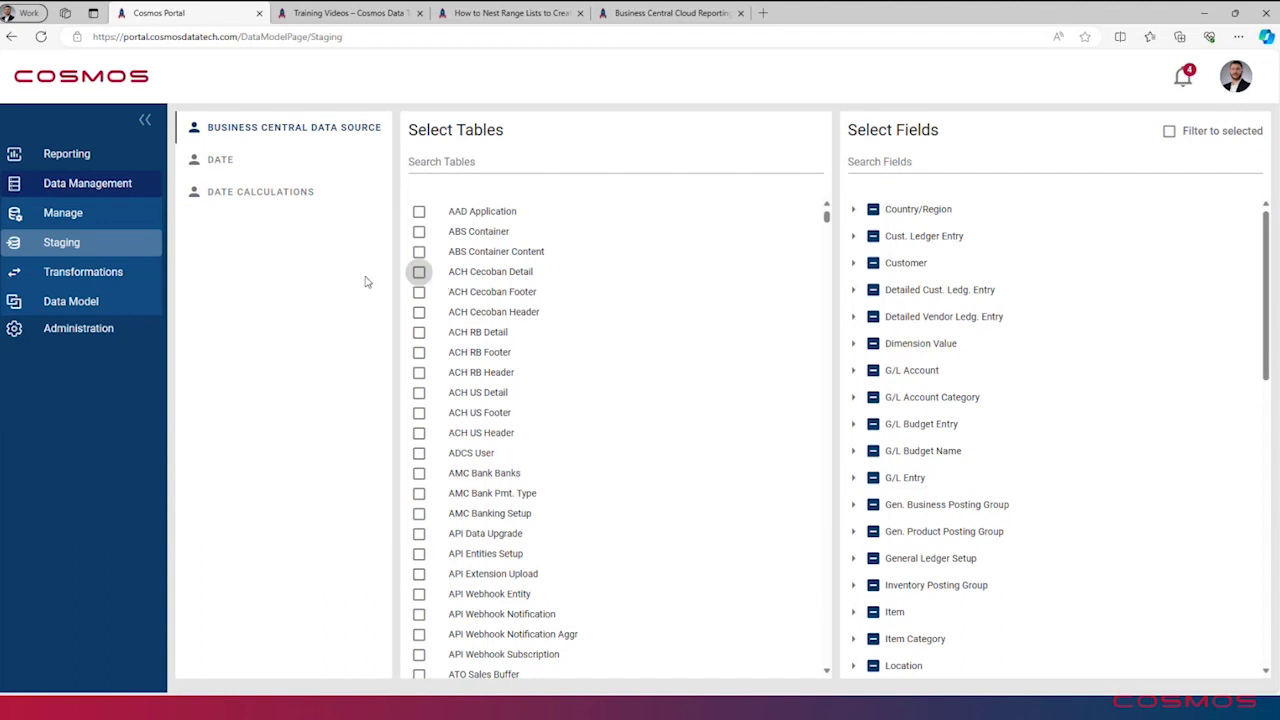
left_click(94, 216)
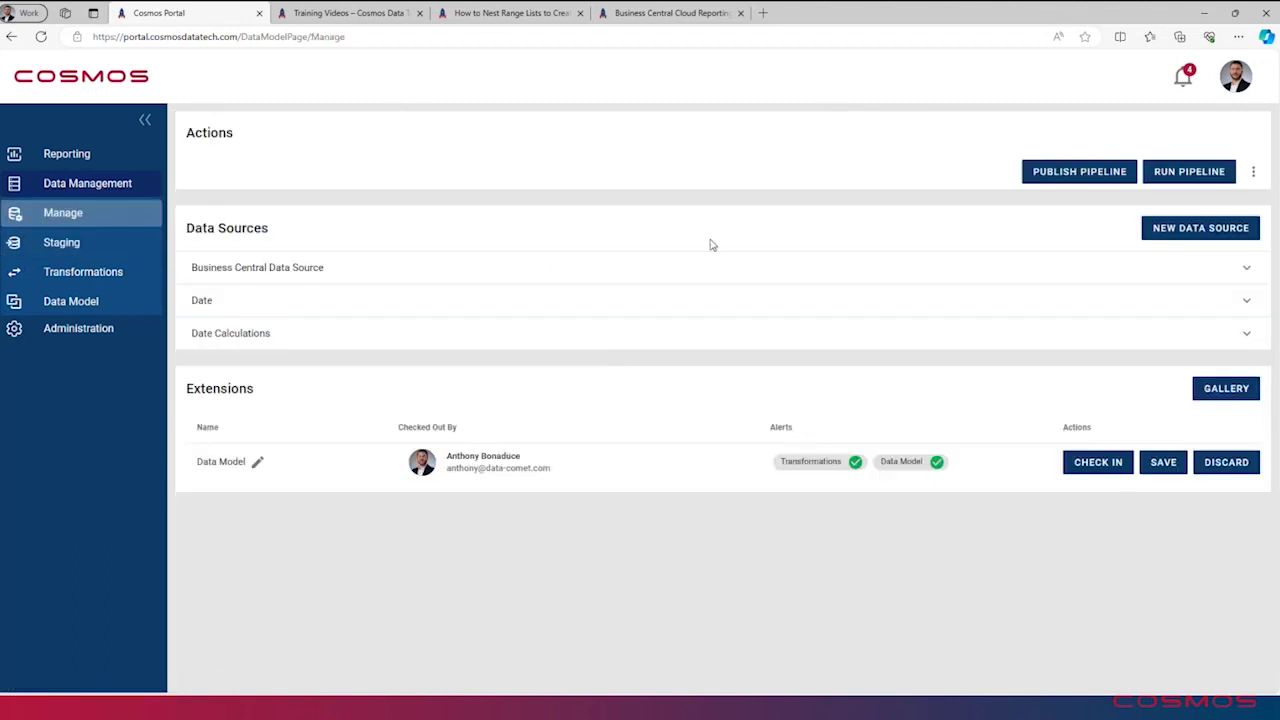
left_click(603, 271)
scroll(524, 463, "down", 1)
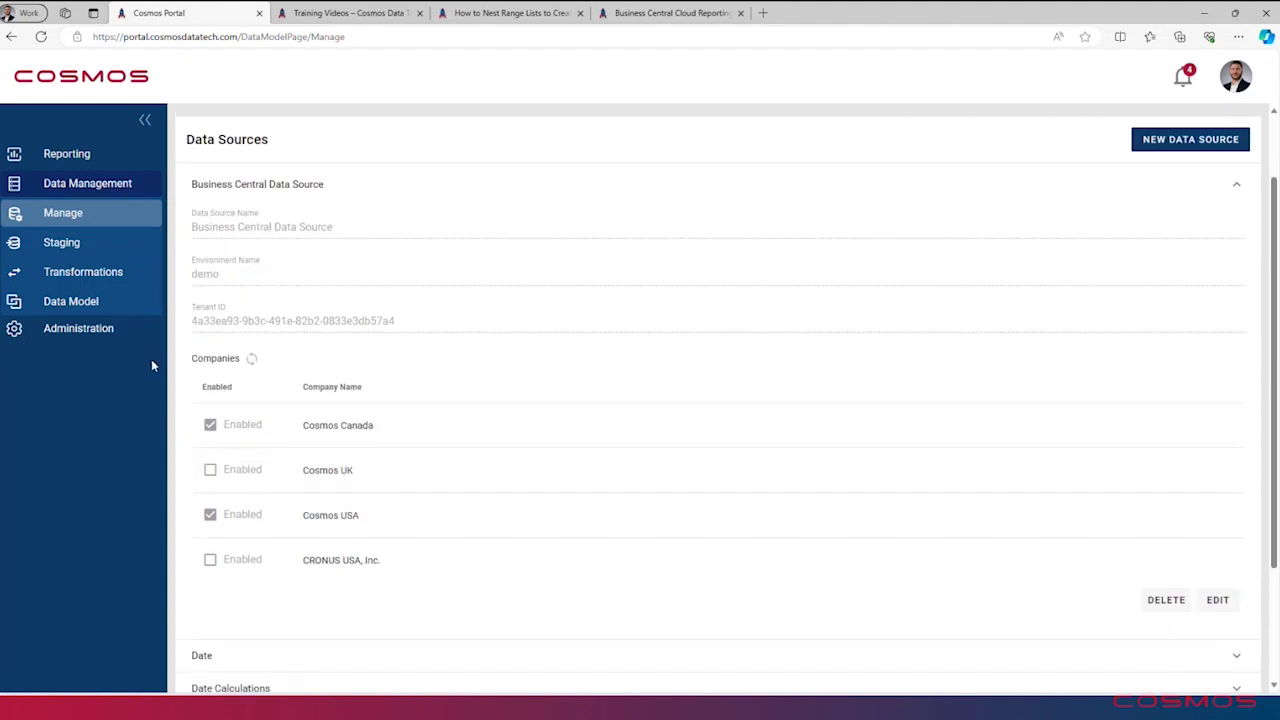
Step: View the user roles in Administration, revisit Data Management, and return to the Reports list
left_click(100, 331)
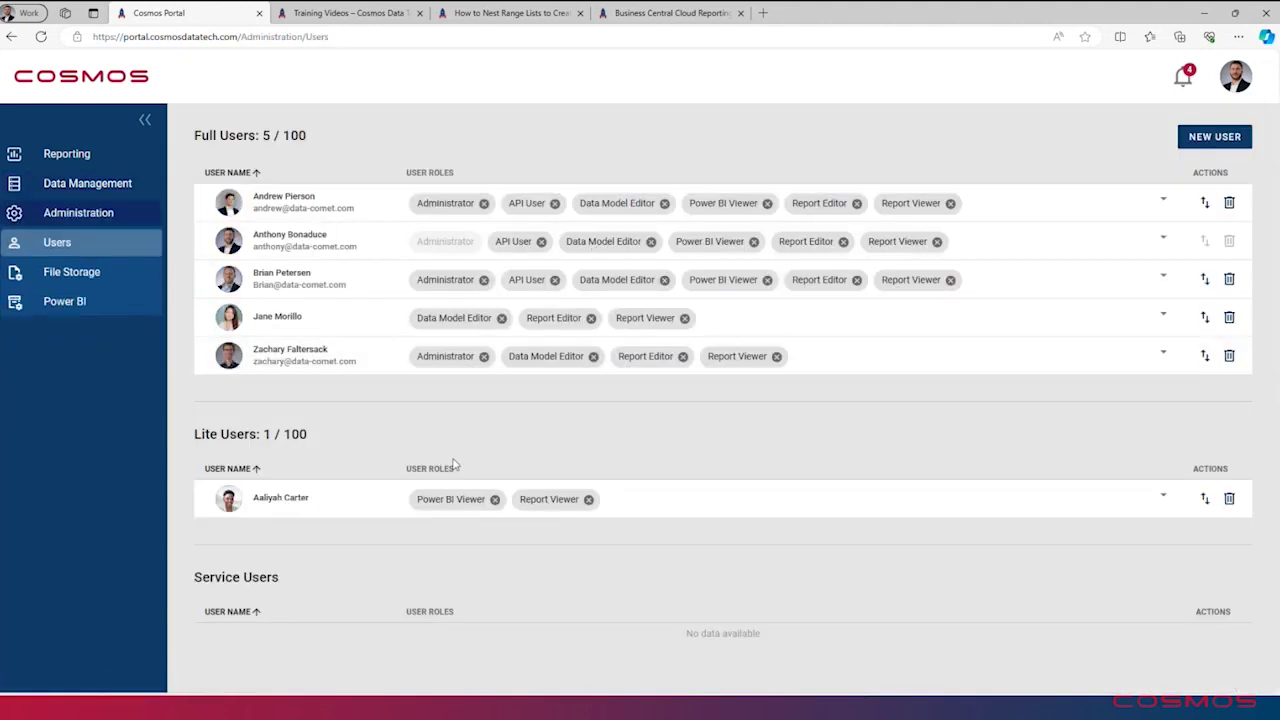
left_click(110, 190)
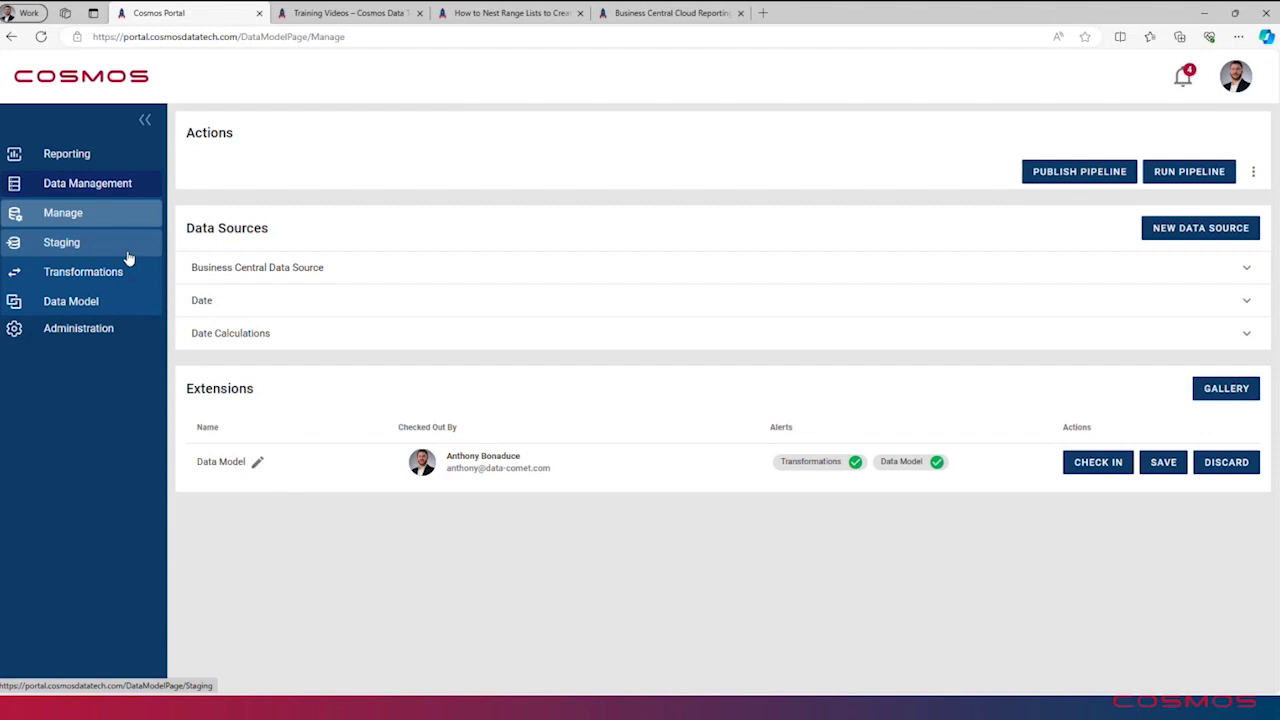
left_click(104, 164)
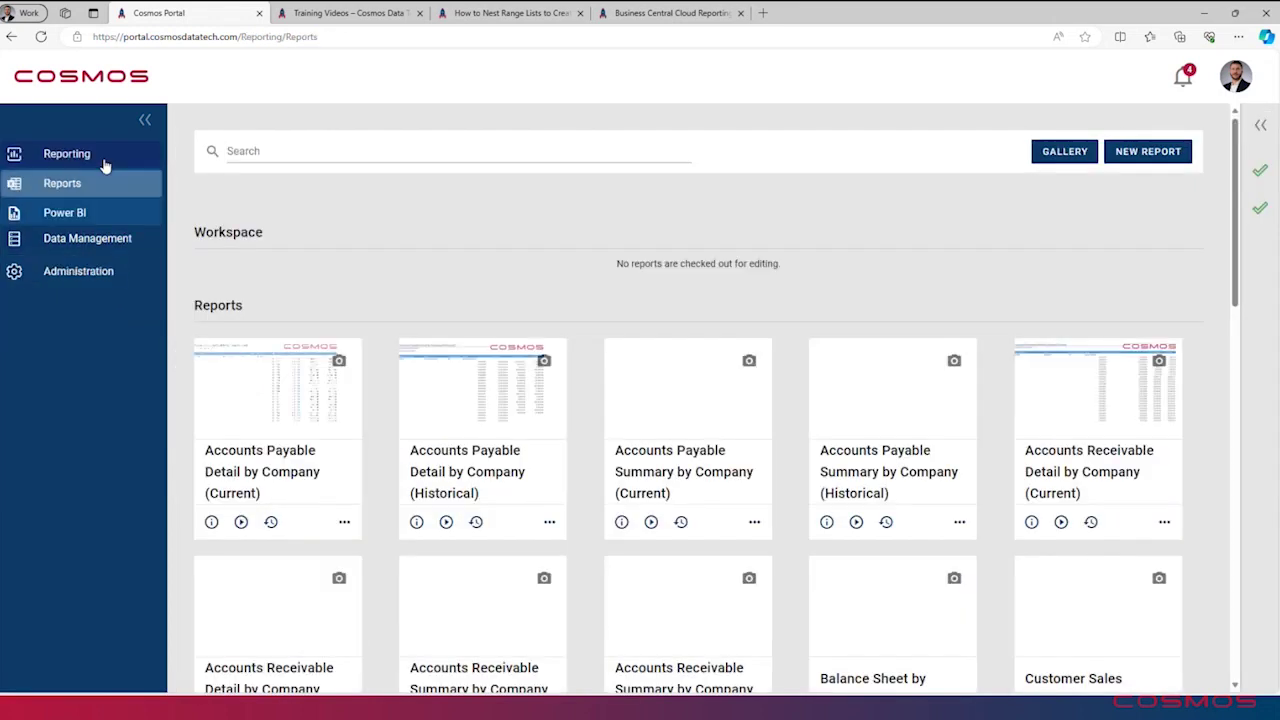